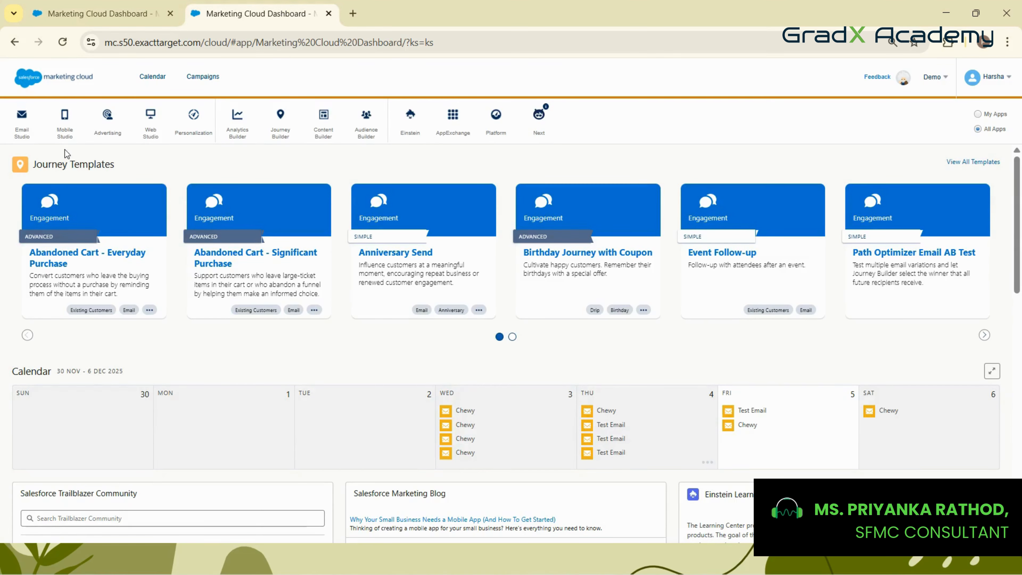
Open Automation Studio in one browser tab and the Email Studio data extensions in the other dashboard tab
{"action": "mouse_move", "coordinate": [280, 124]}
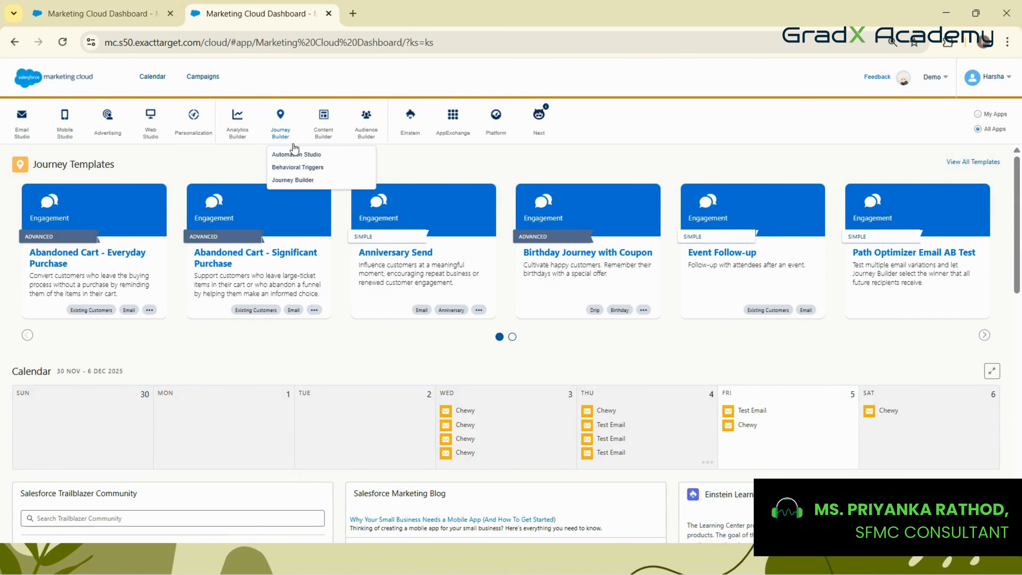
{"action": "left_click", "coordinate": [296, 153]}
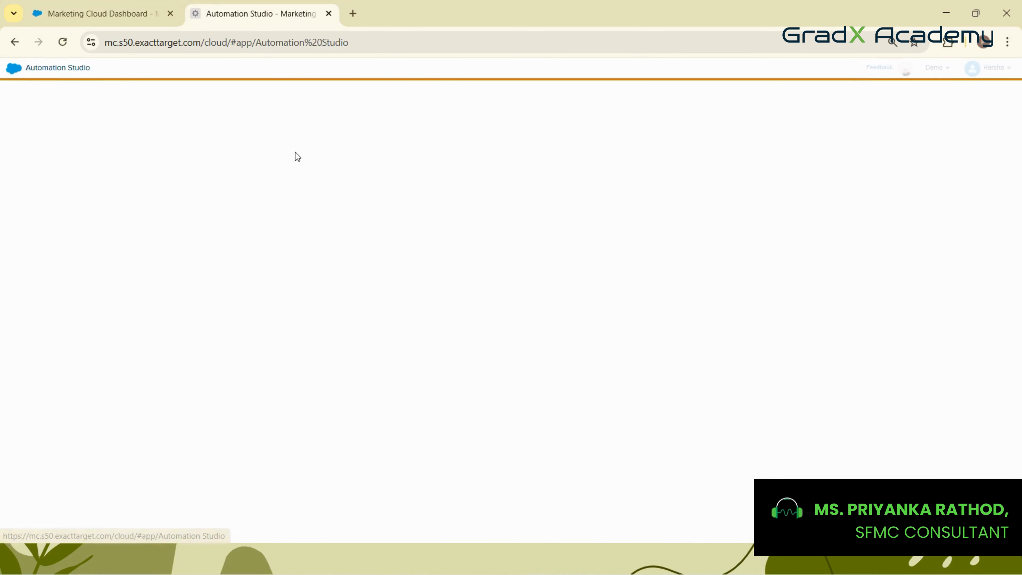
{"action": "left_click", "coordinate": [78, 17]}
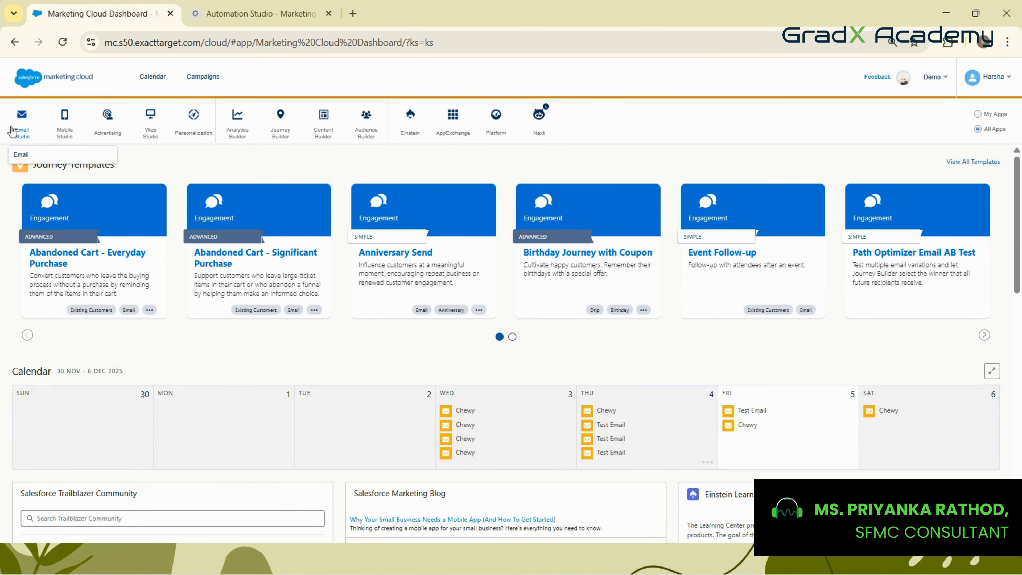
{"action": "mouse_move", "coordinate": [22, 135]}
{"action": "left_click", "coordinate": [21, 154]}
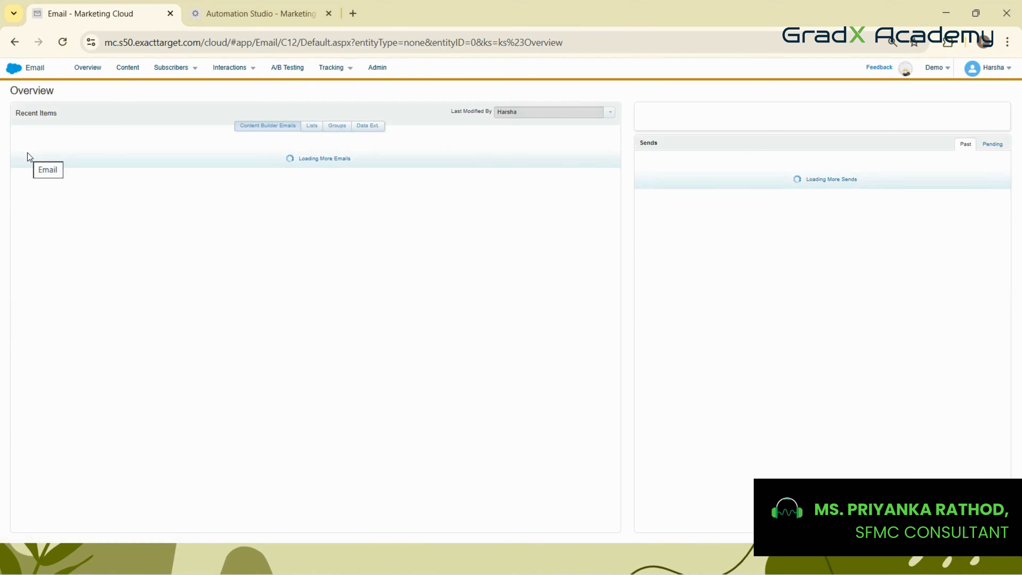
{"action": "mouse_move", "coordinate": [175, 70]}
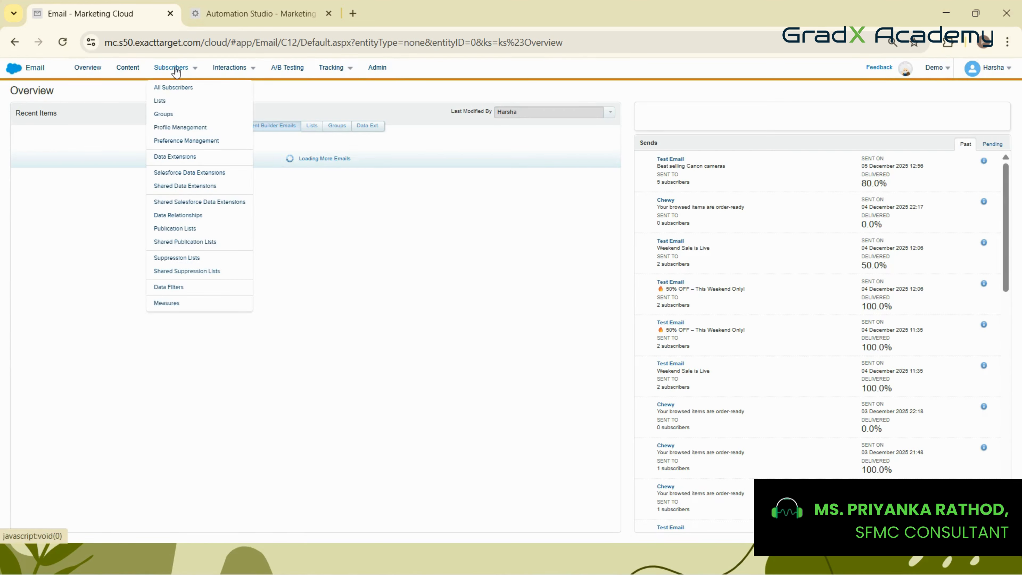
{"action": "left_click", "coordinate": [180, 158]}
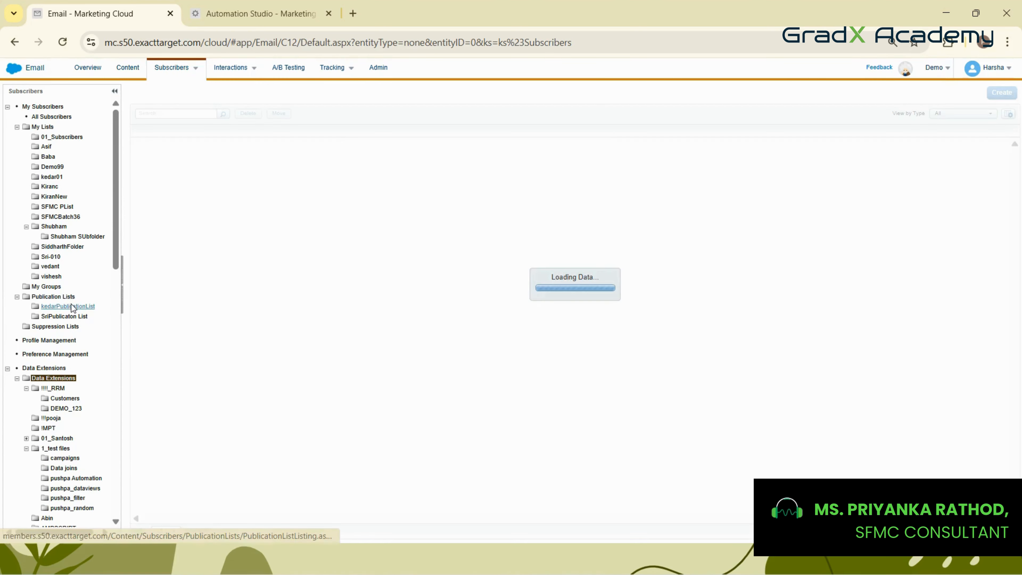
Open the New_Leads_DE data extension in the DEC2025 folder and review its fields, especially LeadScore
{"action": "scroll", "coordinate": [79, 283], "scroll_direction": "down", "scroll_amount": 5}
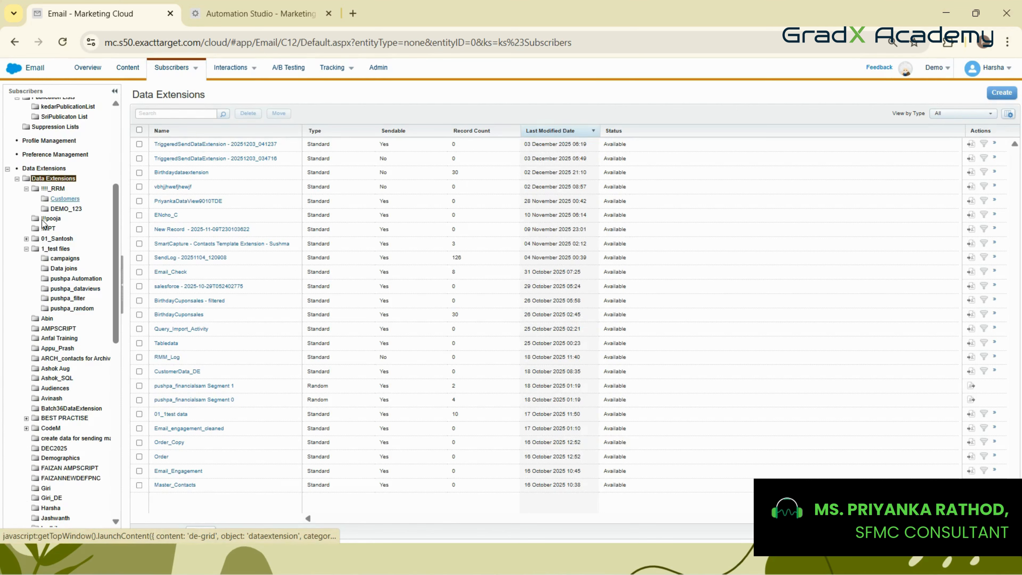
{"action": "scroll", "coordinate": [54, 352], "scroll_direction": "down", "scroll_amount": 2}
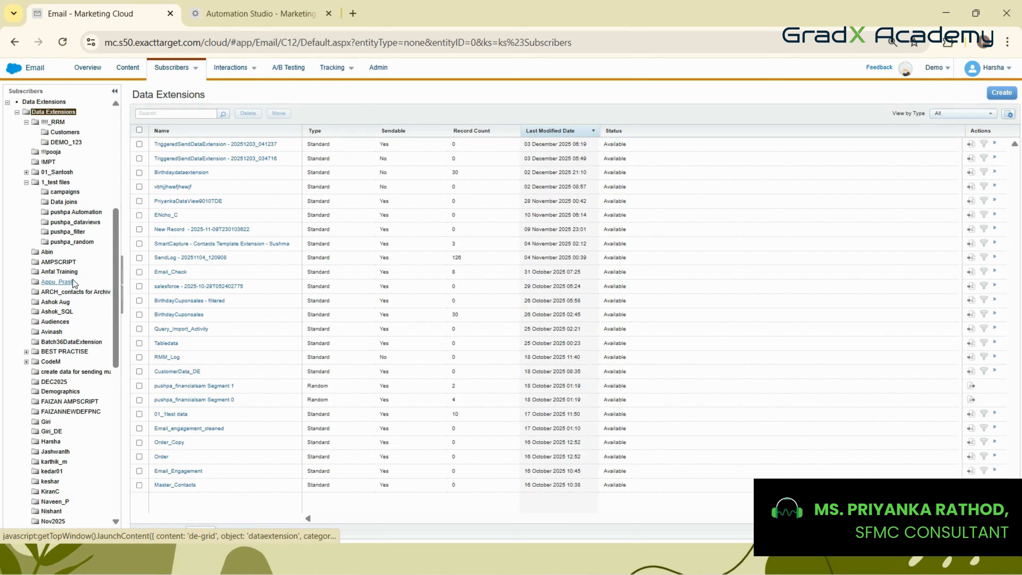
{"action": "scroll", "coordinate": [75, 284], "scroll_direction": "down", "scroll_amount": 1}
{"action": "scroll", "coordinate": [75, 284], "scroll_direction": "up", "scroll_amount": 1}
{"action": "left_click", "coordinate": [53, 381]}
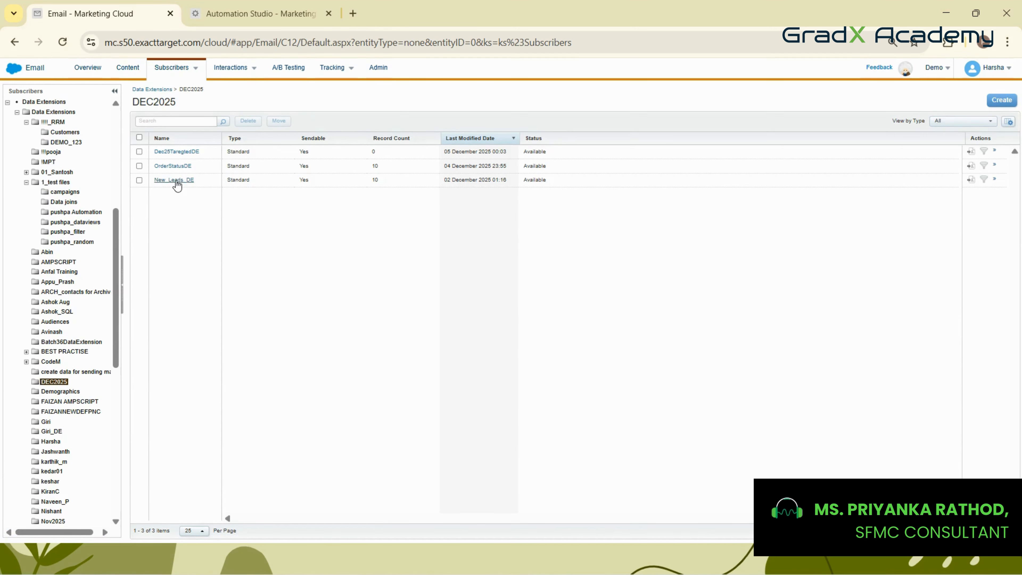
{"action": "left_click", "coordinate": [176, 181]}
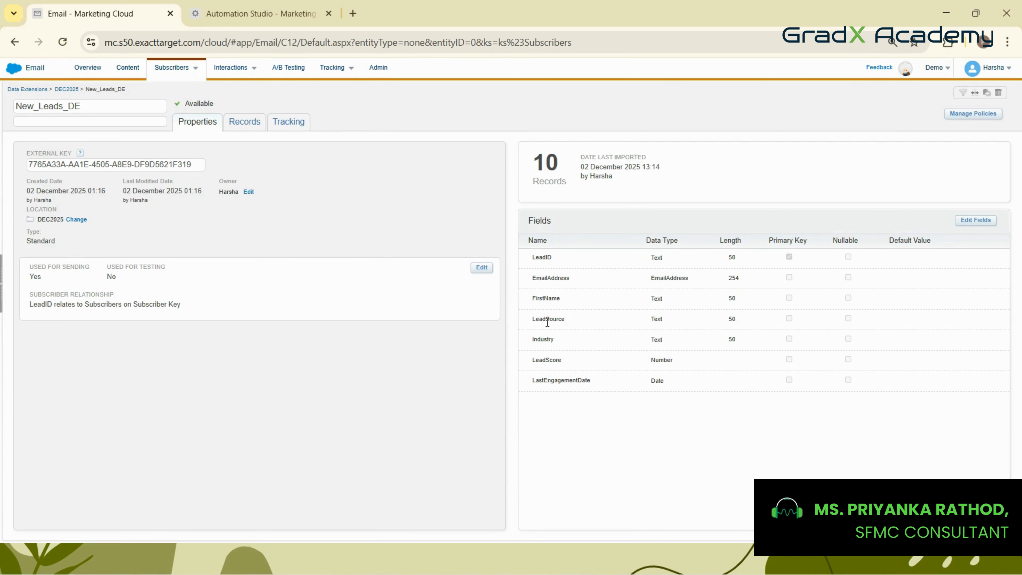
{"action": "left_click_drag", "start_coordinate": [542, 257], "coordinate": [565, 380]}
{"action": "left_click_drag", "start_coordinate": [532, 359], "coordinate": [551, 365]}
Duplicate the Email Studio browser tab, and start a new automation in Automation Studio
{"action": "right_click", "coordinate": [129, 18]}
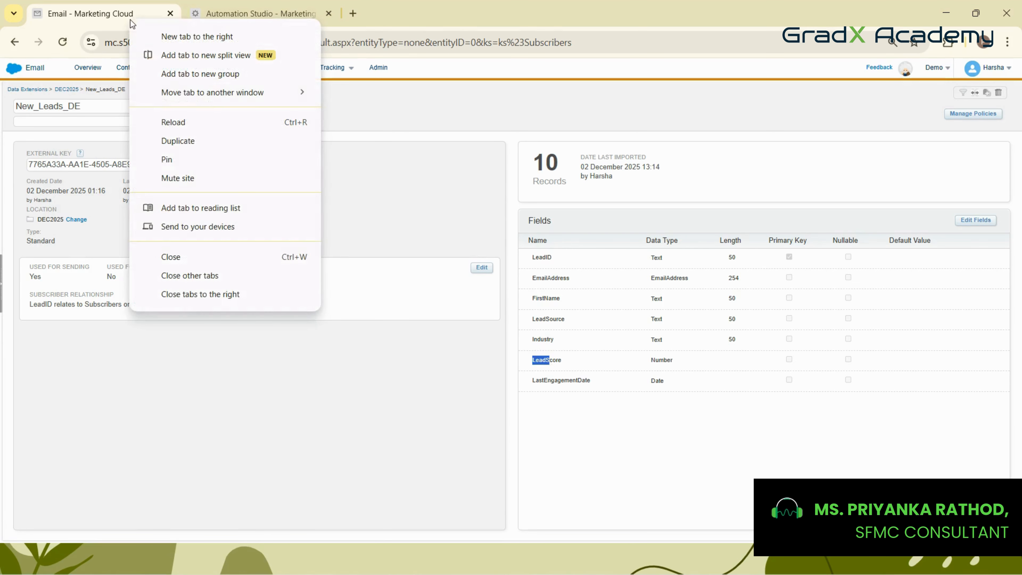
{"action": "left_click", "coordinate": [190, 145]}
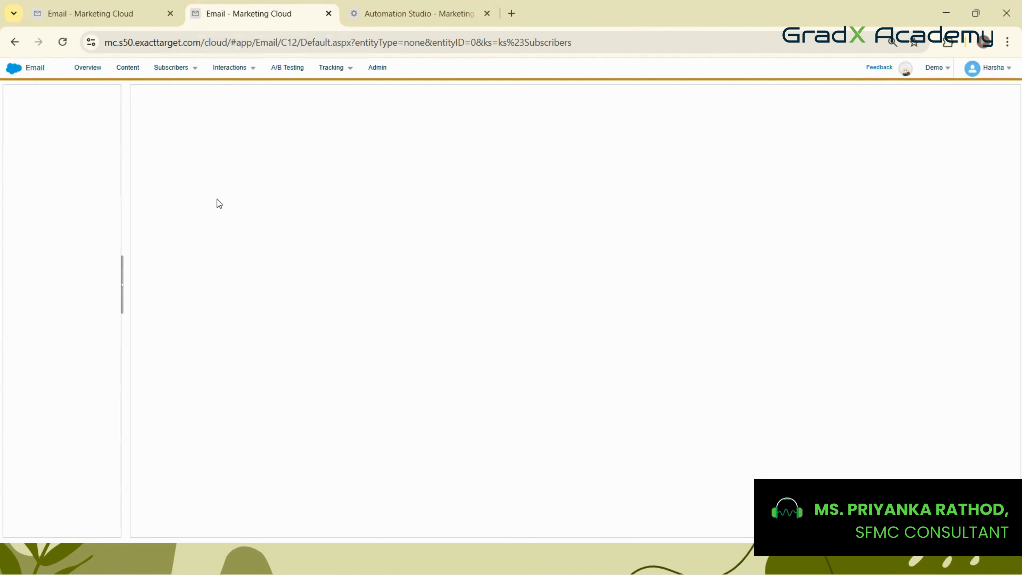
{"action": "left_click", "coordinate": [390, 14]}
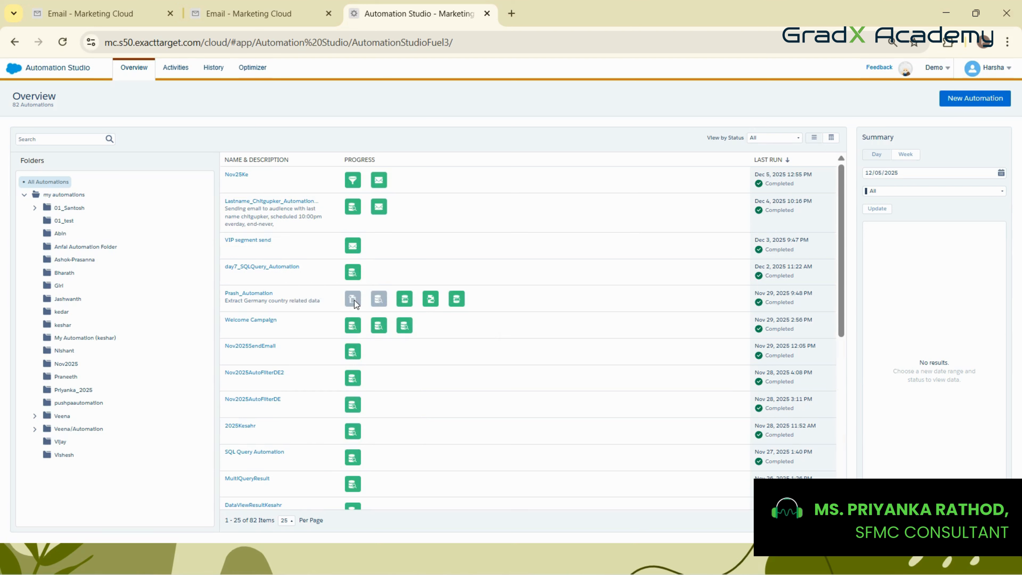
{"action": "scroll", "coordinate": [355, 301], "scroll_direction": "down", "scroll_amount": 8}
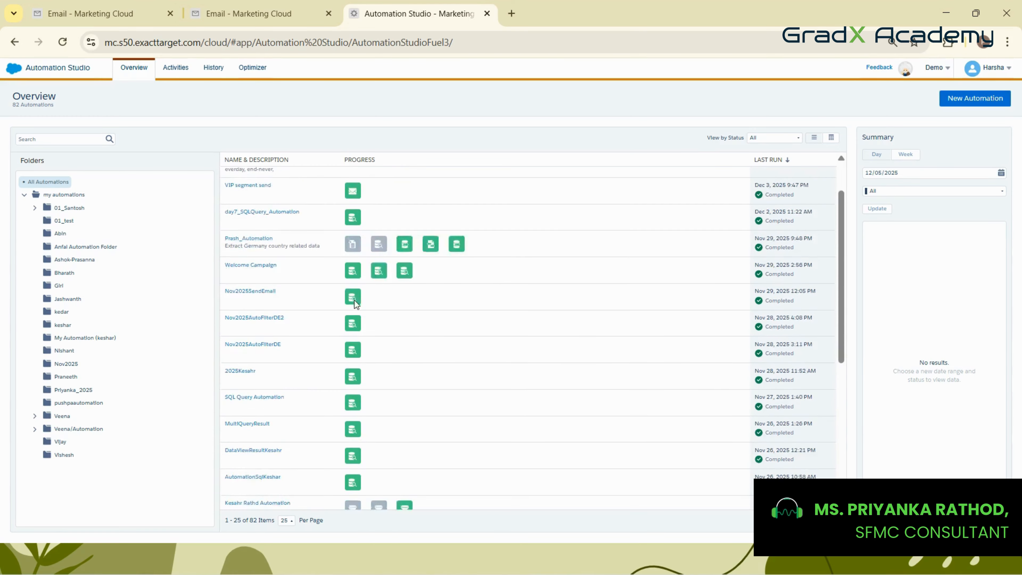
{"action": "scroll", "coordinate": [354, 300], "scroll_direction": "up", "scroll_amount": 8}
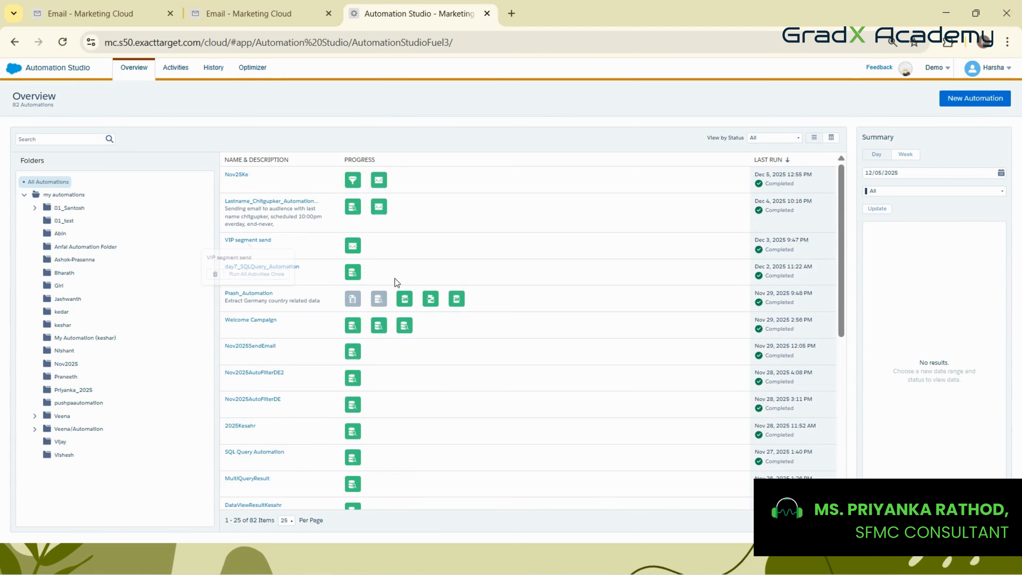
{"action": "left_click", "coordinate": [982, 98]}
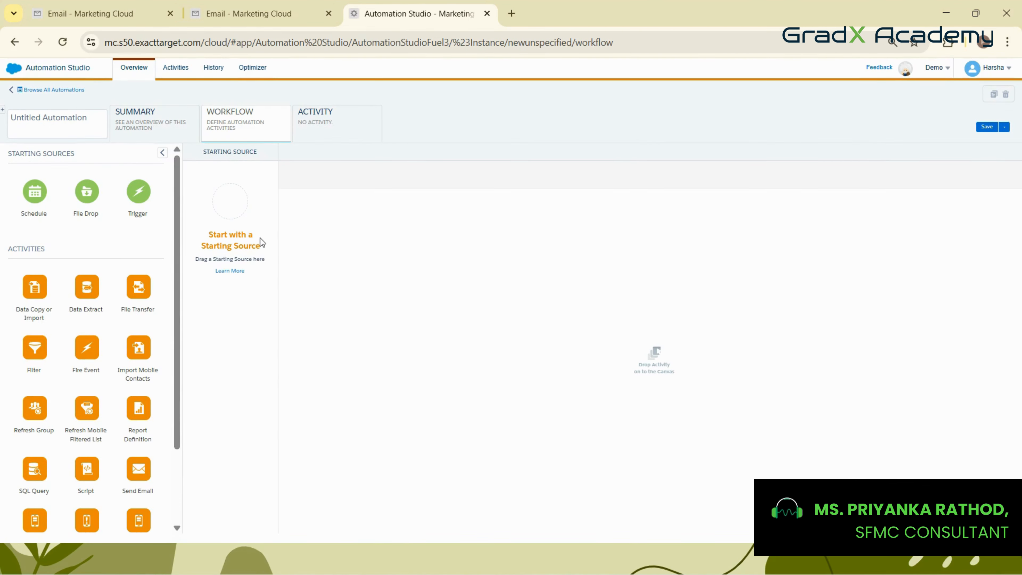
Try to name the new automation Dec2025Automation
{"action": "left_click", "coordinate": [63, 119]}
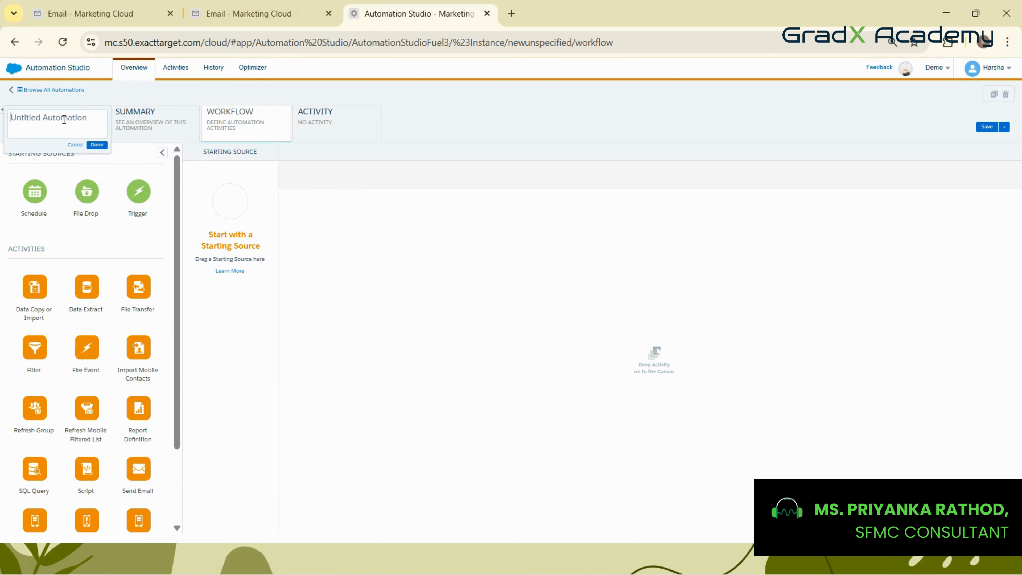
{"action": "type", "text": "D"}
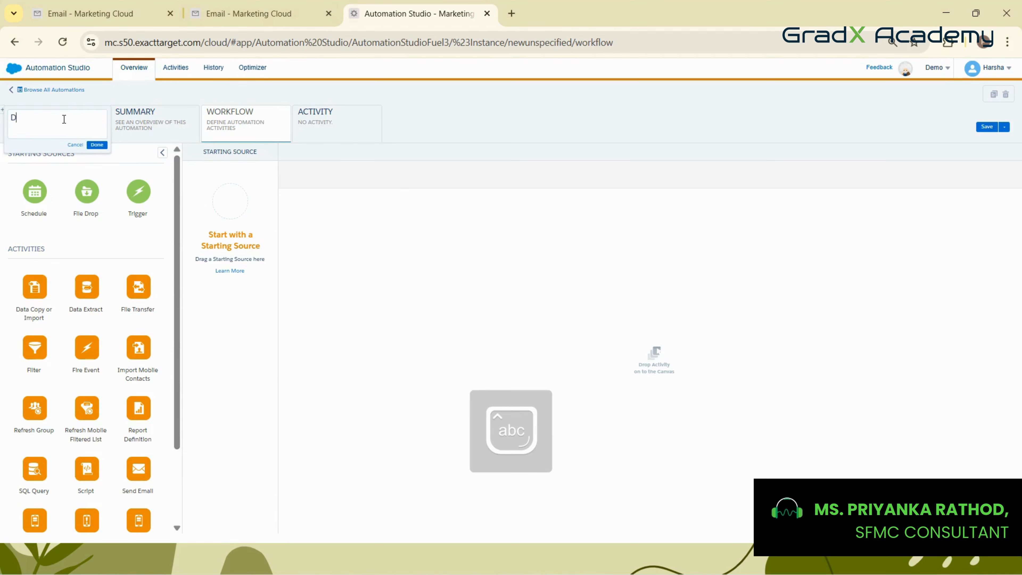
{"action": "type", "text": "ec2025"}
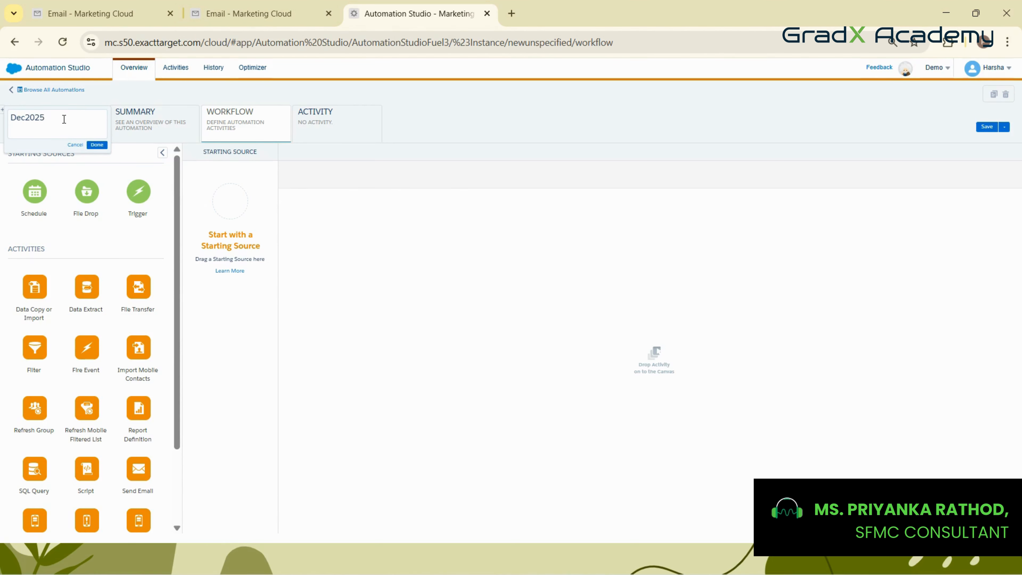
{"action": "type", "text": "Automaion"}
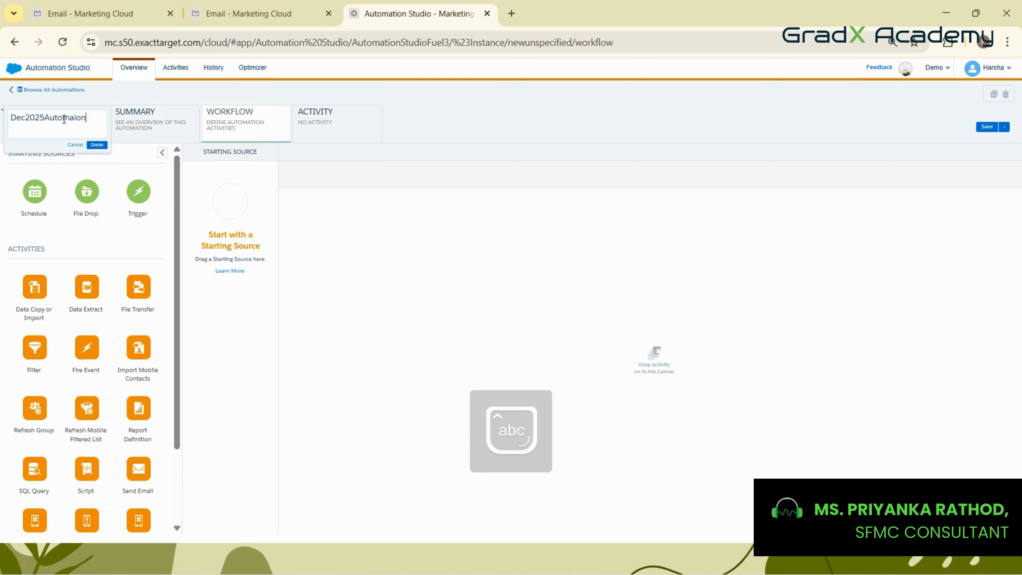
{"action": "key", "text": "BackSpace"}
{"action": "key", "text": "BackSpace"}
{"action": "key", "text": "BackSpace"}
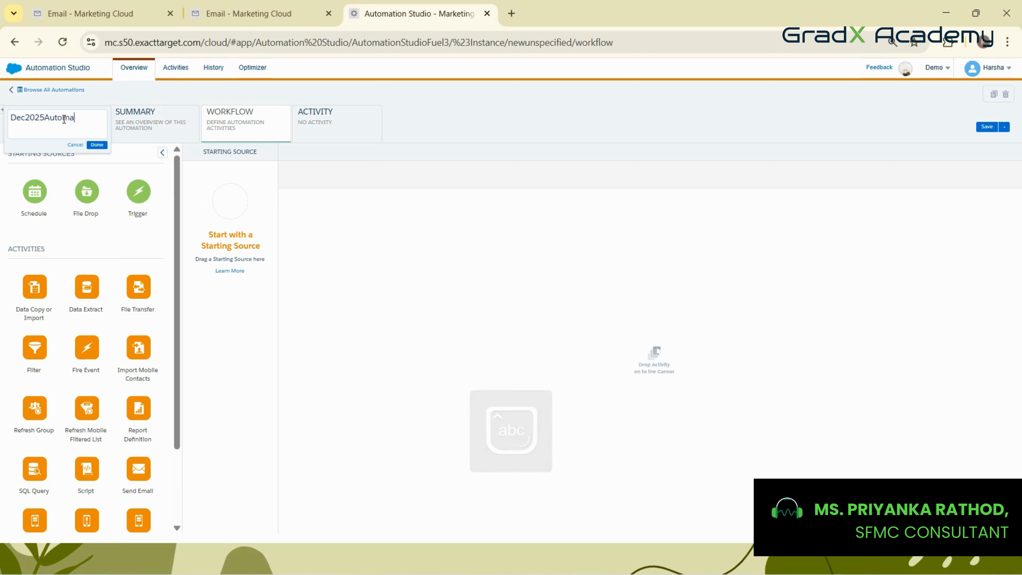
{"action": "type", "text": "tion"}
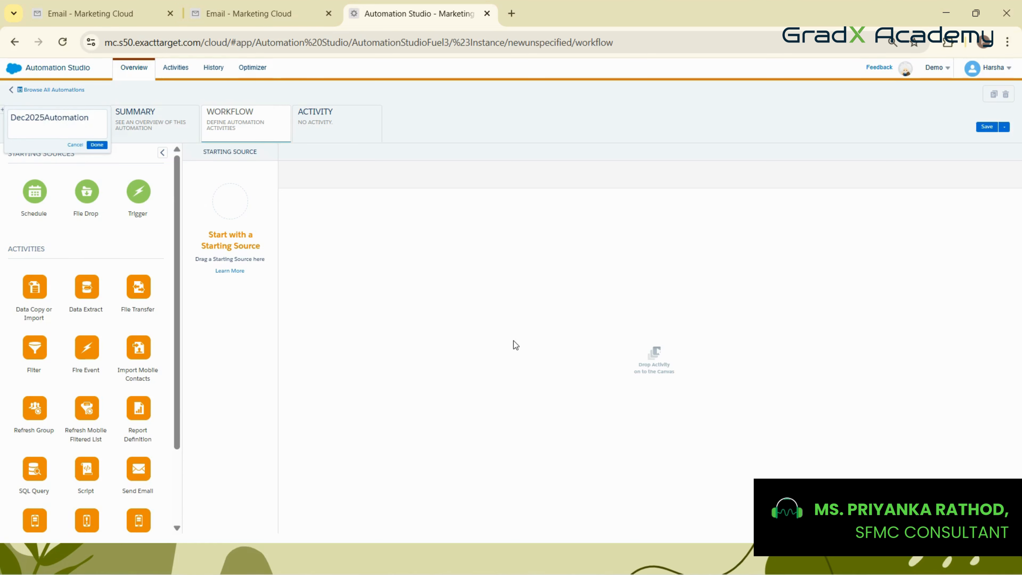
{"action": "left_click", "coordinate": [514, 342]}
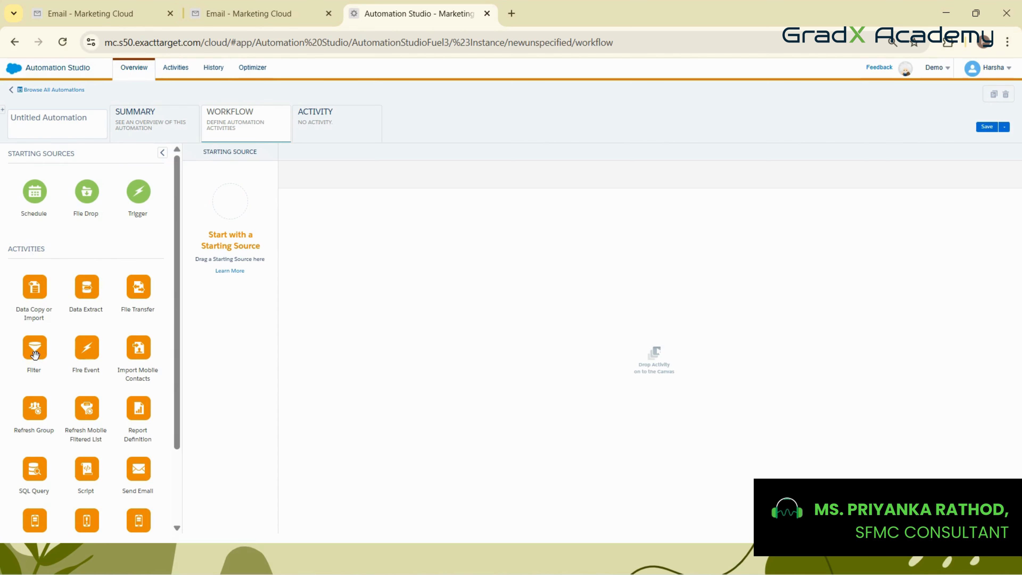
Add a Filter activity as the first step of the automation workflow
{"action": "left_click_drag", "start_coordinate": [28, 356], "coordinate": [342, 324]}
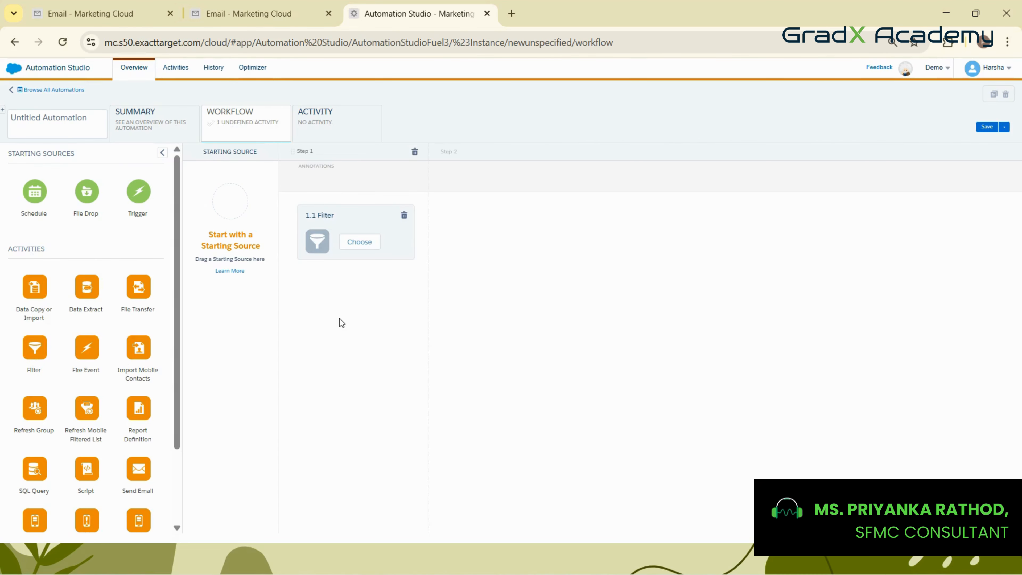
{"action": "left_click", "coordinate": [214, 6]}
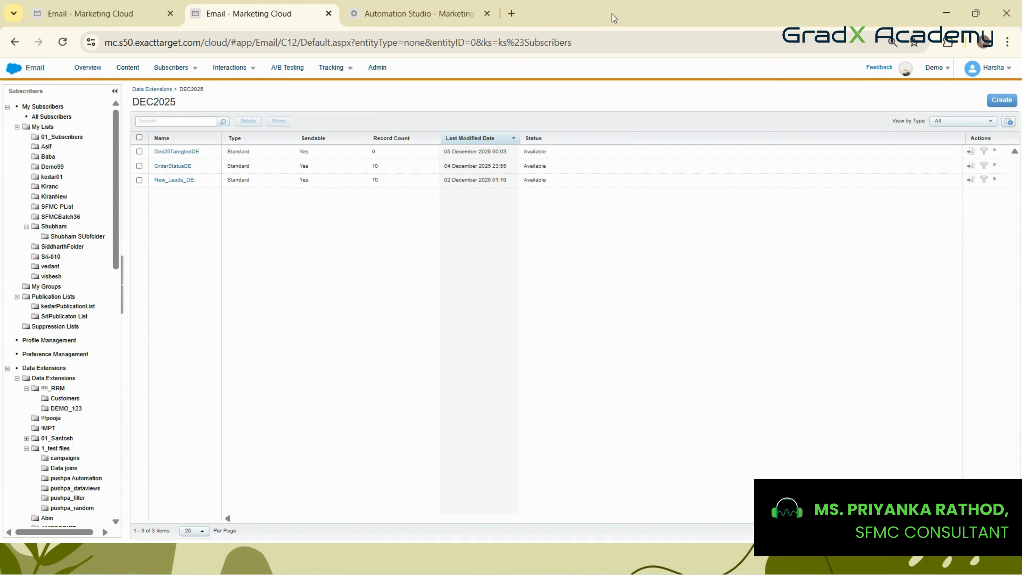
{"action": "left_click", "coordinate": [404, 5]}
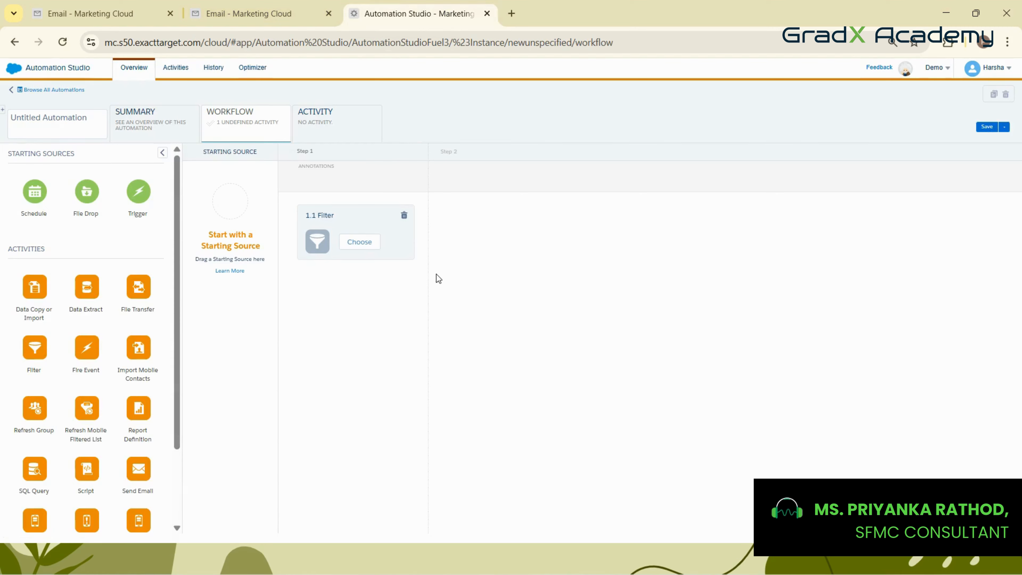
In the duplicated Email Studio tab, define a filtered data extension from New_Leads_DE where LeadScore is equal to 50
{"action": "left_click", "coordinate": [244, 5]}
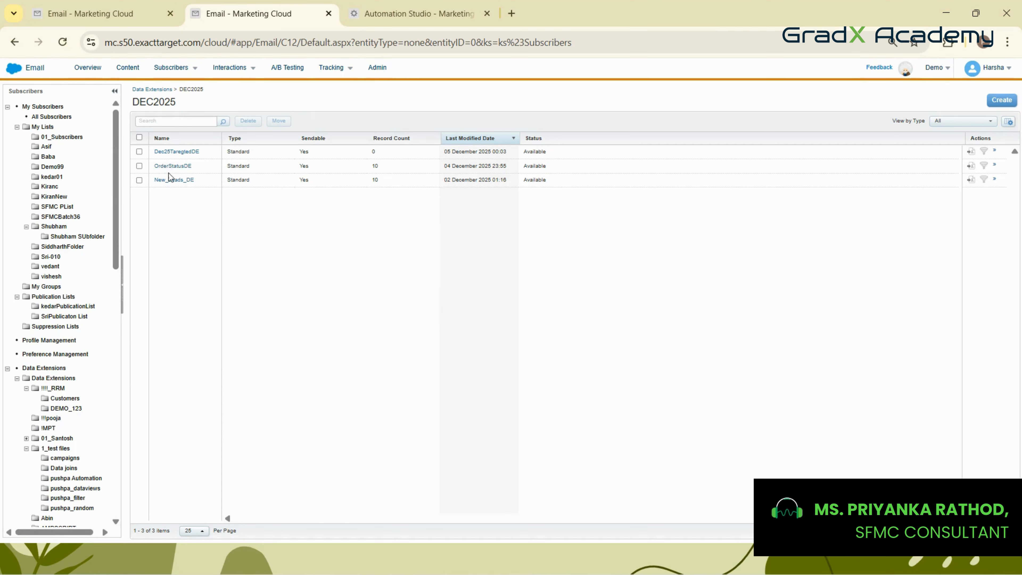
{"action": "left_click", "coordinate": [172, 181]}
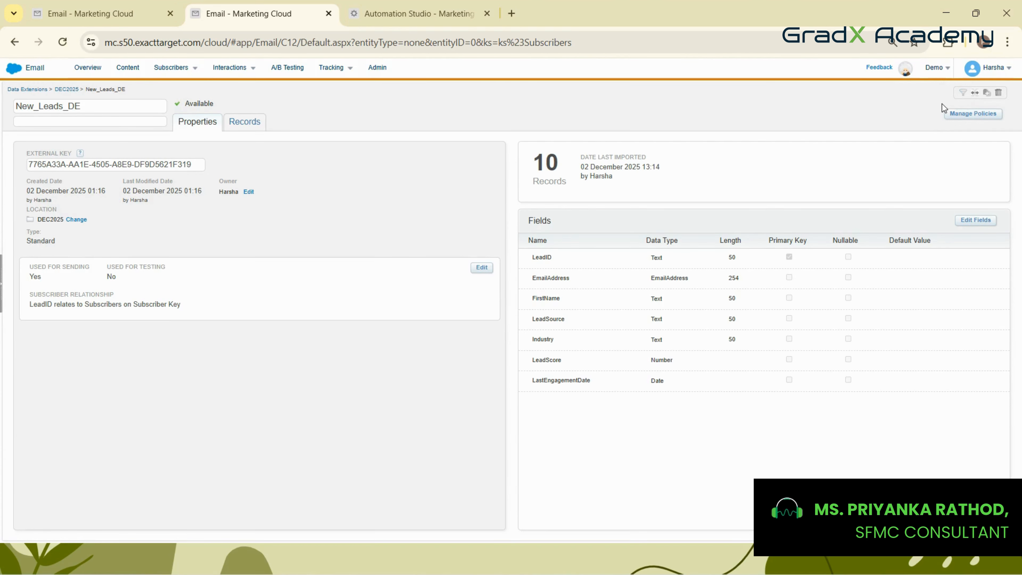
{"action": "left_click", "coordinate": [963, 93]}
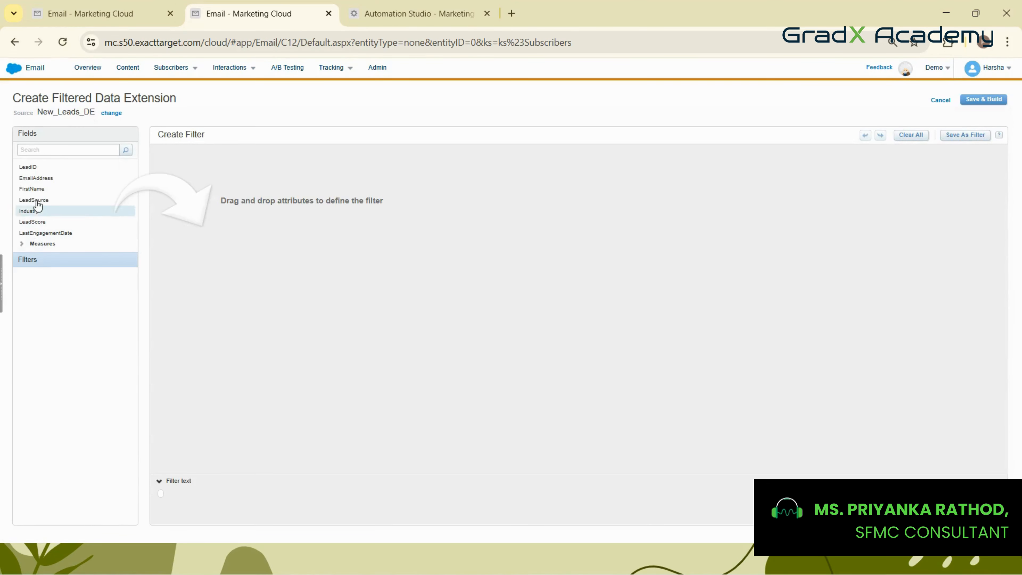
{"action": "left_click_drag", "start_coordinate": [29, 222], "coordinate": [185, 228]}
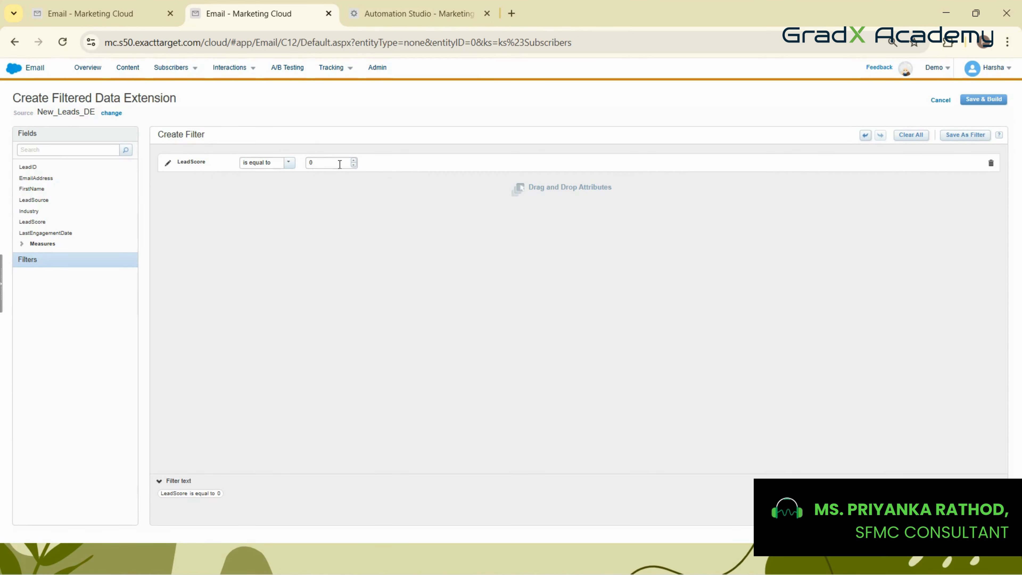
{"action": "double_click", "coordinate": [341, 162]}
{"action": "type", "text": "50"}
{"action": "left_click", "coordinate": [395, 4]}
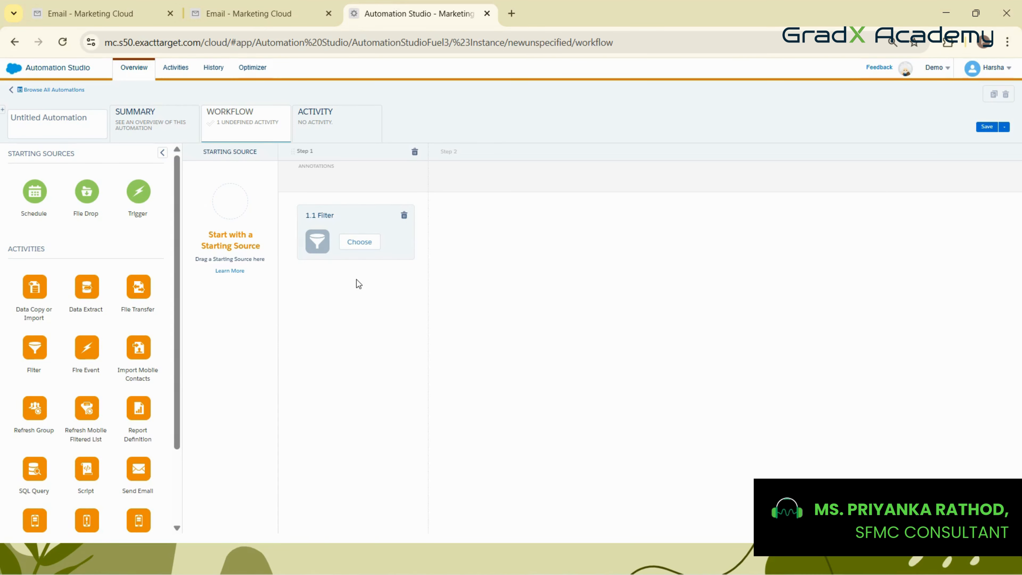
{"action": "left_click", "coordinate": [237, 5]}
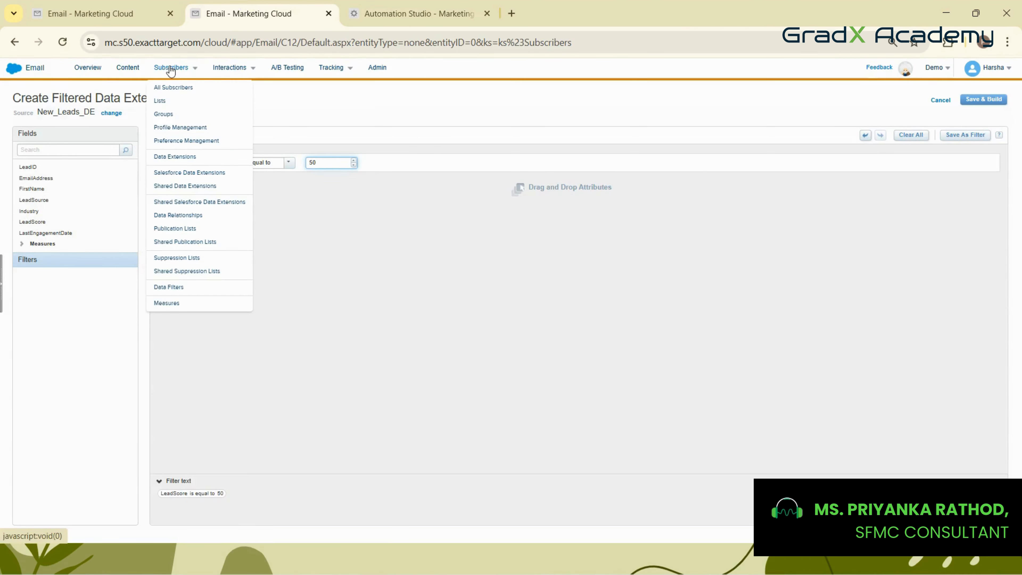
{"action": "left_click", "coordinate": [346, 6]}
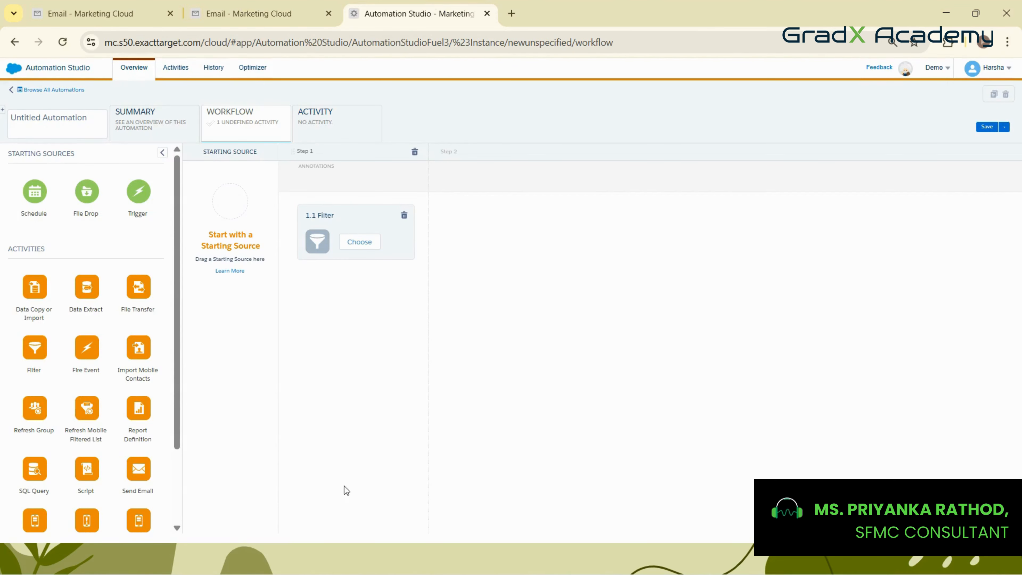
{"action": "left_click", "coordinate": [219, 11]}
{"action": "mouse_move", "coordinate": [177, 83]}
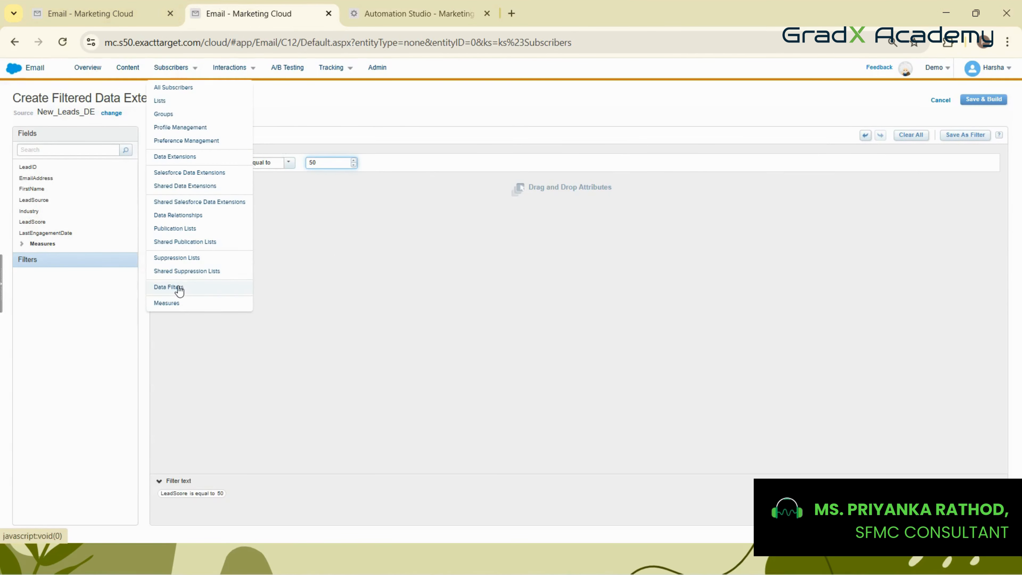
{"action": "left_click", "coordinate": [429, 13]}
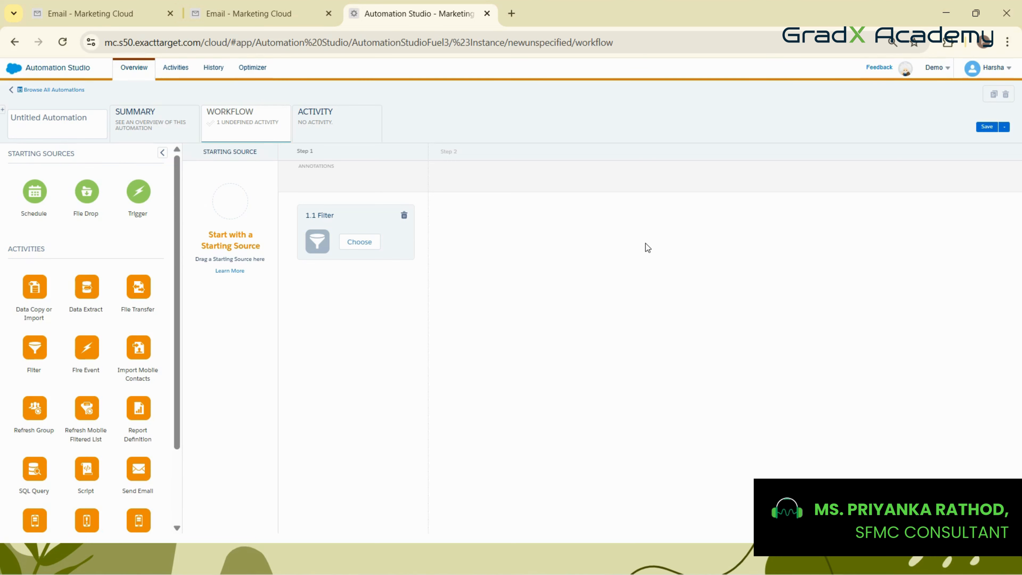
{"action": "left_click", "coordinate": [282, 12]}
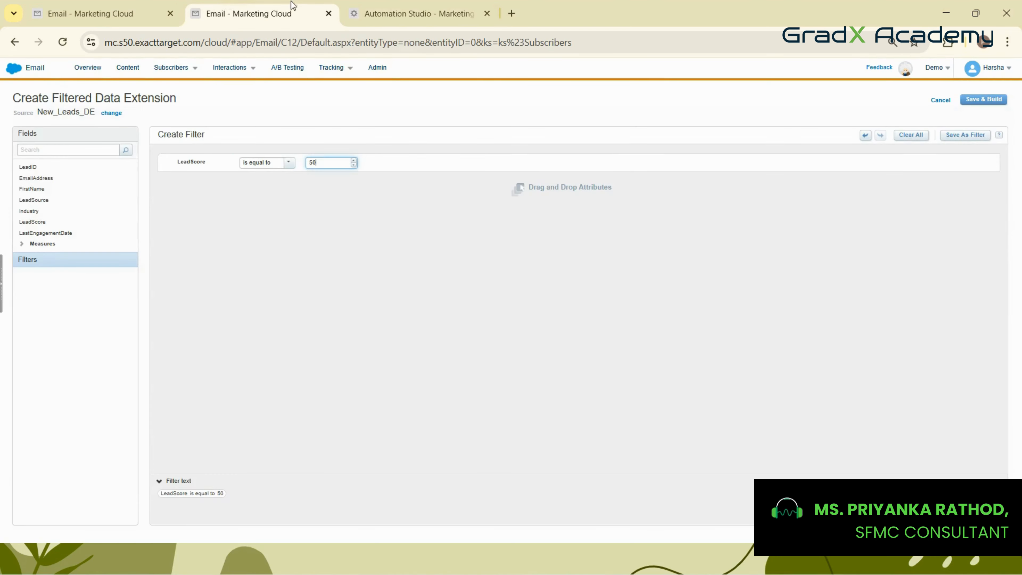
{"action": "left_click", "coordinate": [84, 11]}
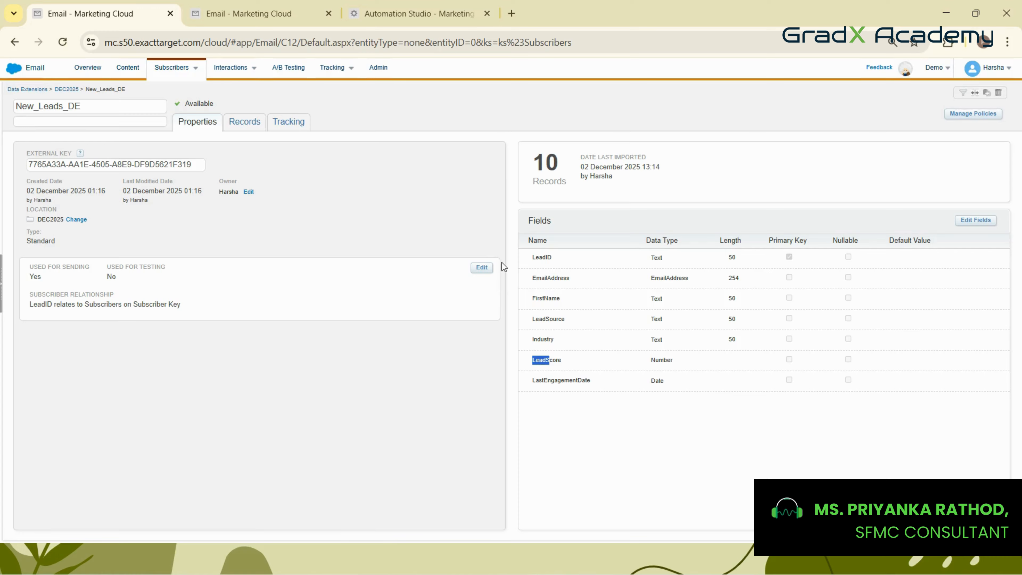
{"action": "left_click", "coordinate": [407, 14]}
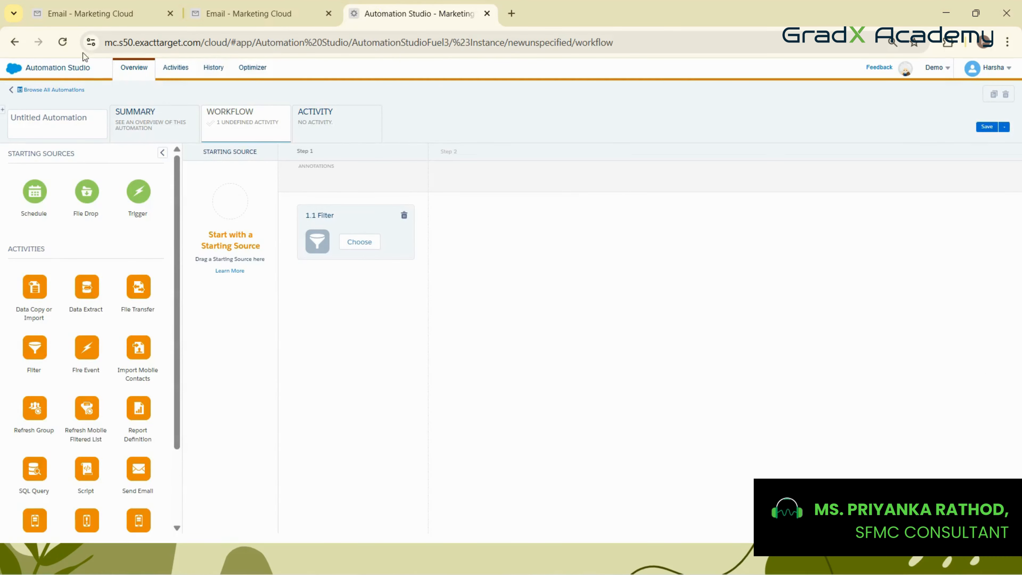
{"action": "left_click", "coordinate": [85, 13]}
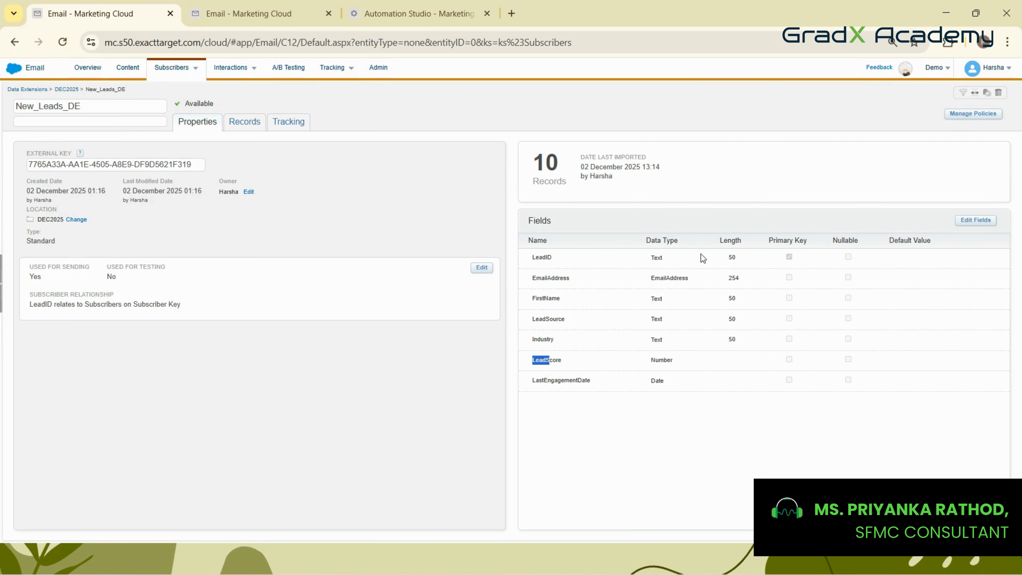
{"action": "left_click", "coordinate": [385, 16]}
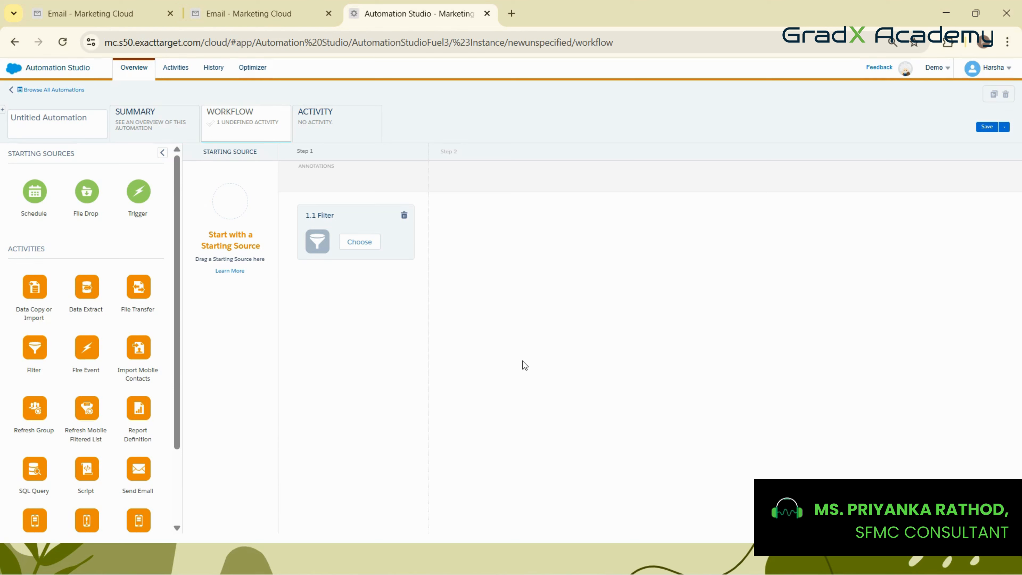
Back in the Email Studio tab, leave the unsaved filtered data extension and open the Data Filters list
{"action": "left_click", "coordinate": [232, 8]}
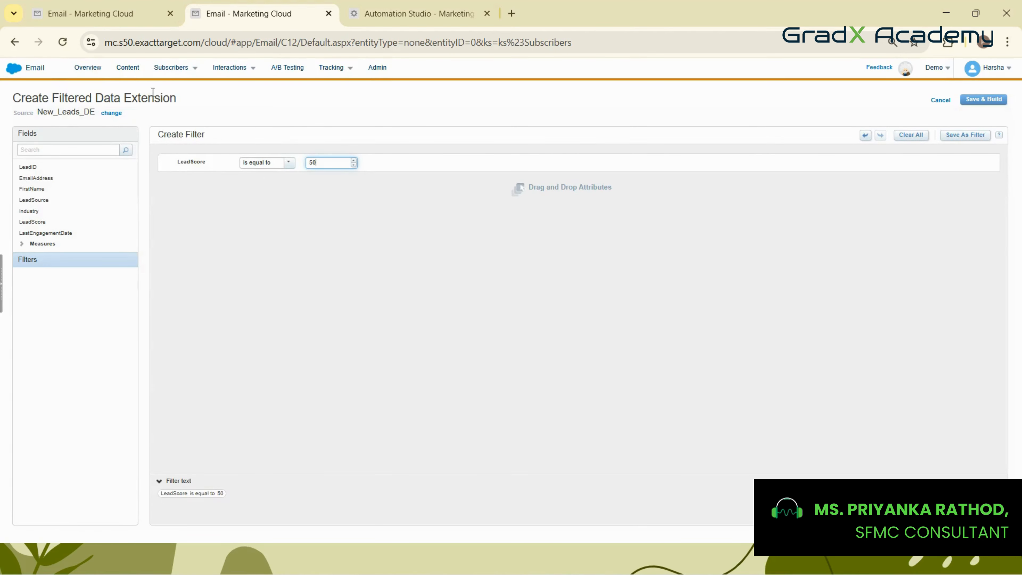
{"action": "left_click", "coordinate": [169, 73]}
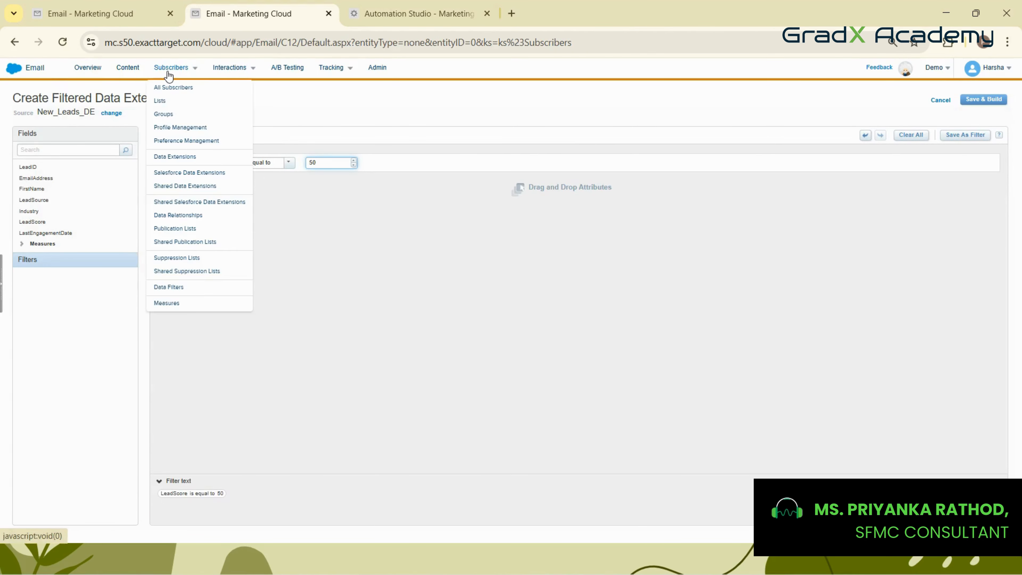
{"action": "left_click", "coordinate": [172, 296]}
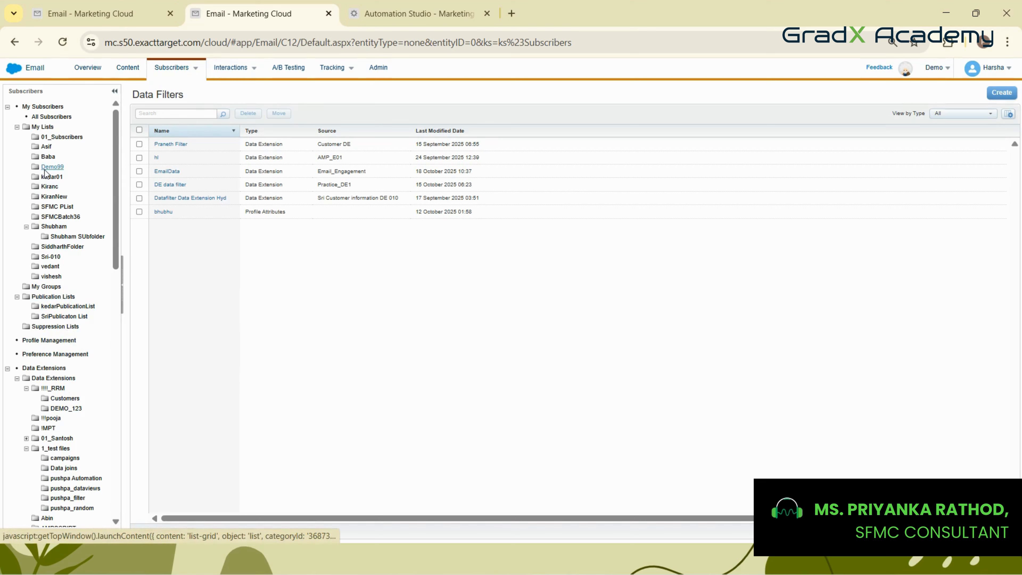
Browse to the DEC2025 data extensions folder and select New_Leads_DE
{"action": "scroll", "coordinate": [45, 170], "scroll_direction": "down", "scroll_amount": 2}
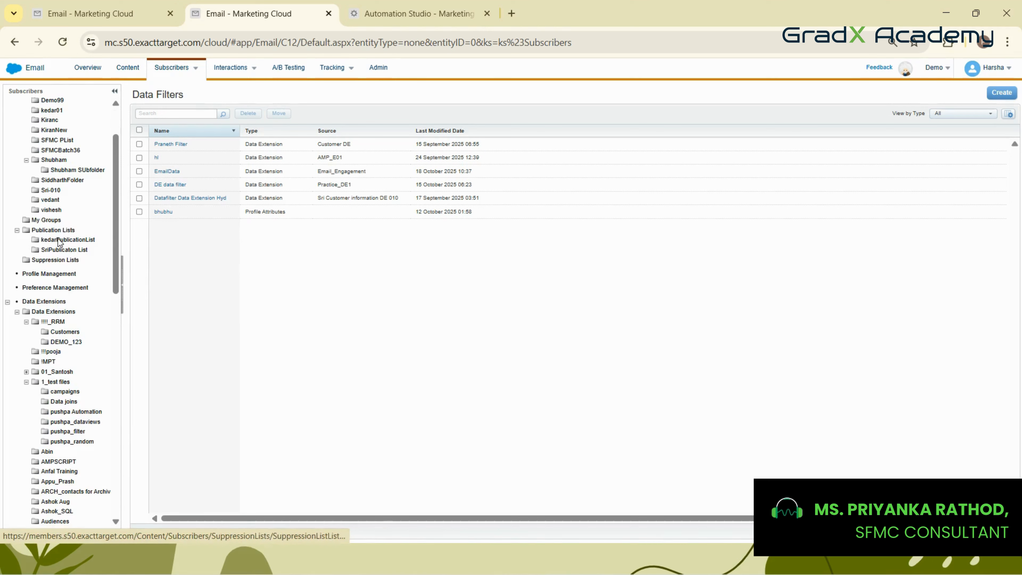
{"action": "scroll", "coordinate": [54, 150], "scroll_direction": "up", "scroll_amount": 2}
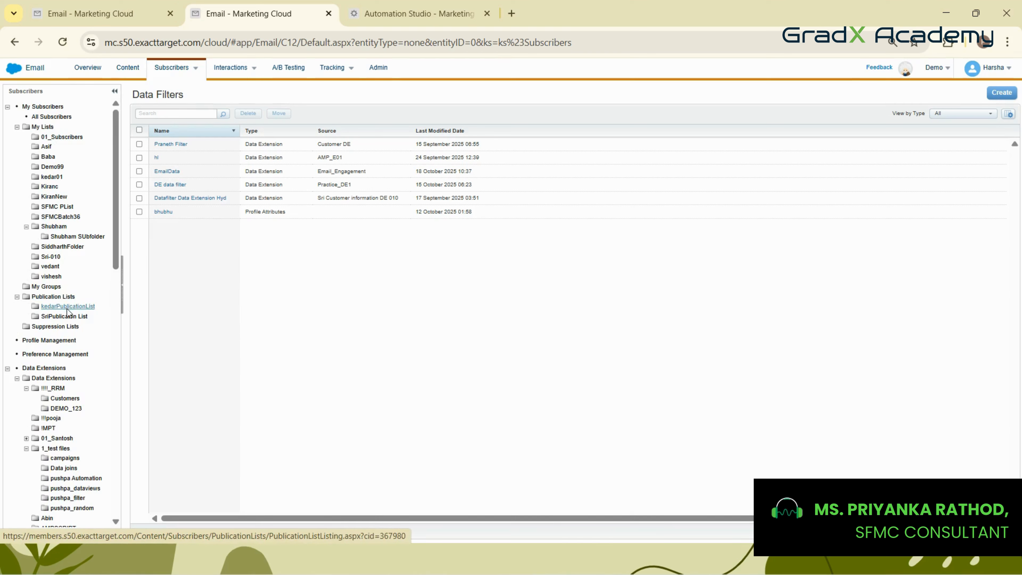
{"action": "scroll", "coordinate": [44, 216], "scroll_direction": "down", "scroll_amount": 6}
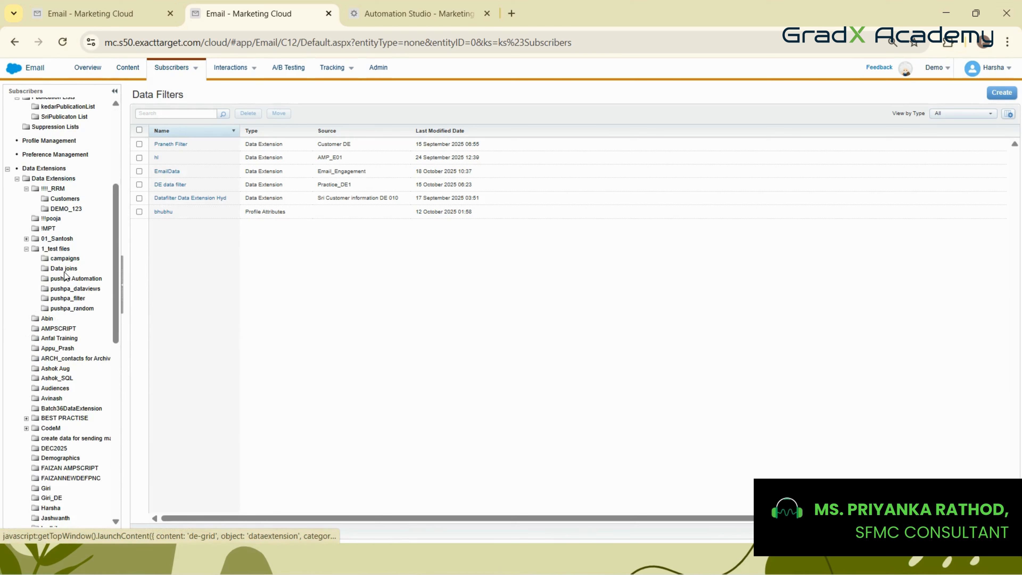
{"action": "scroll", "coordinate": [65, 318], "scroll_direction": "down", "scroll_amount": 2}
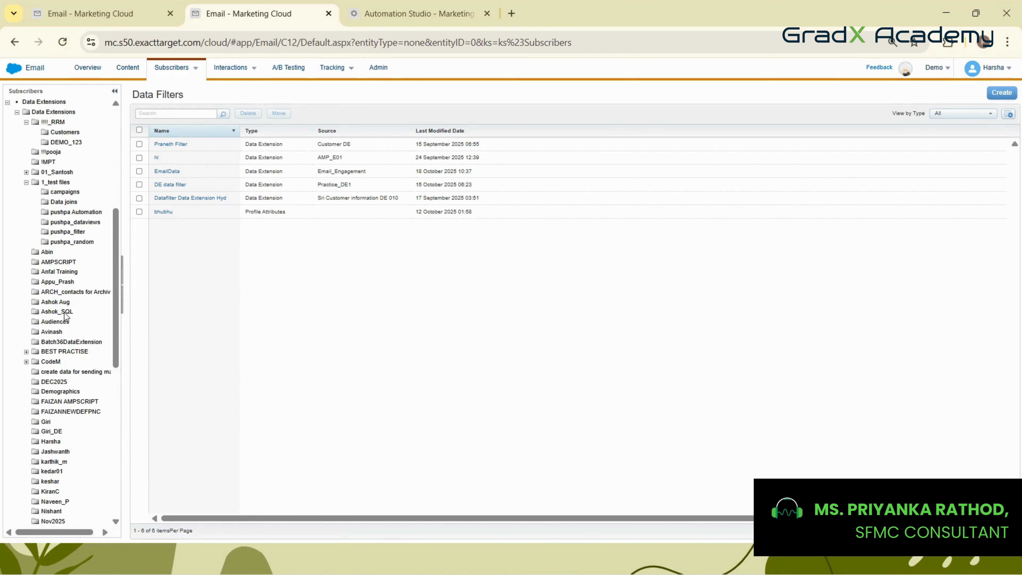
{"action": "left_click", "coordinate": [46, 383]}
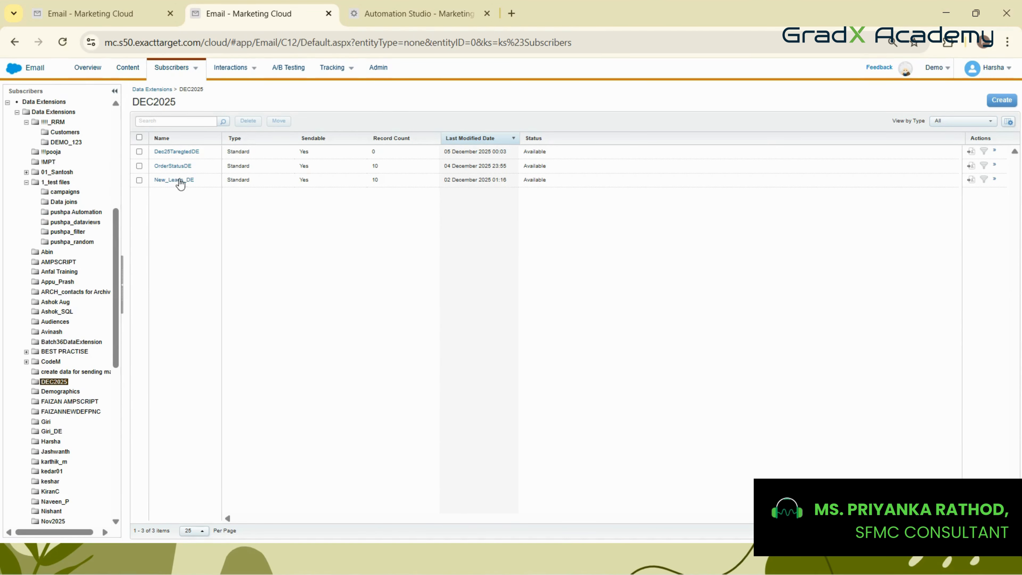
{"action": "left_click", "coordinate": [139, 180]}
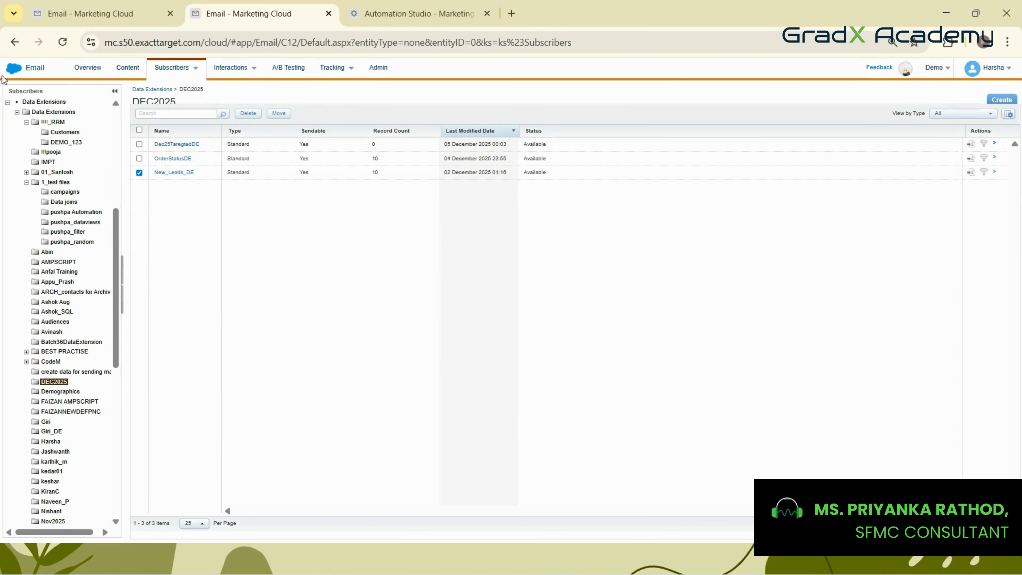
From the Data Filters list, start a data extension filter with New_Leads_DE from the DEC2025 folder as its source
{"action": "mouse_move", "coordinate": [160, 68]}
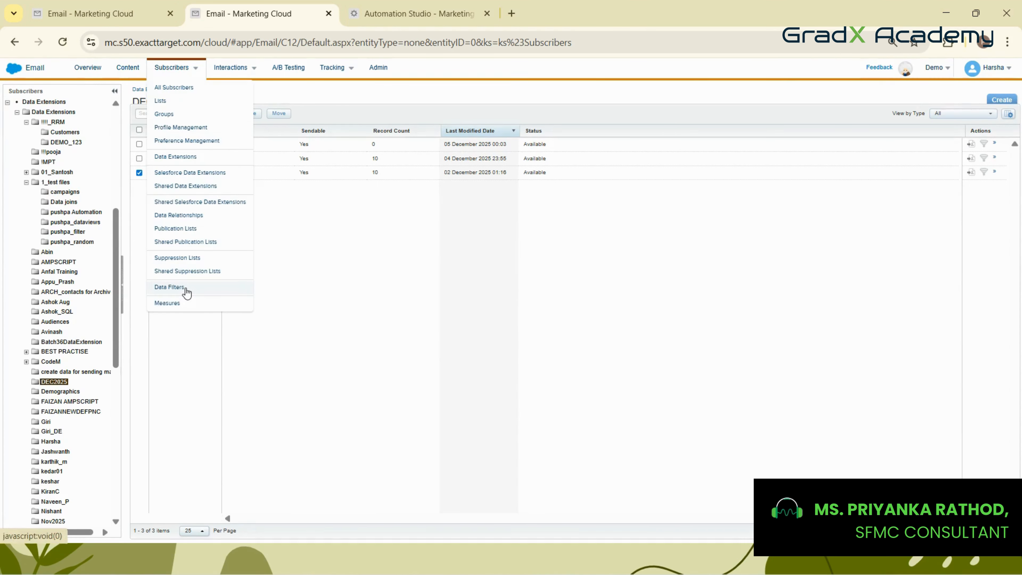
{"action": "left_click", "coordinate": [185, 289]}
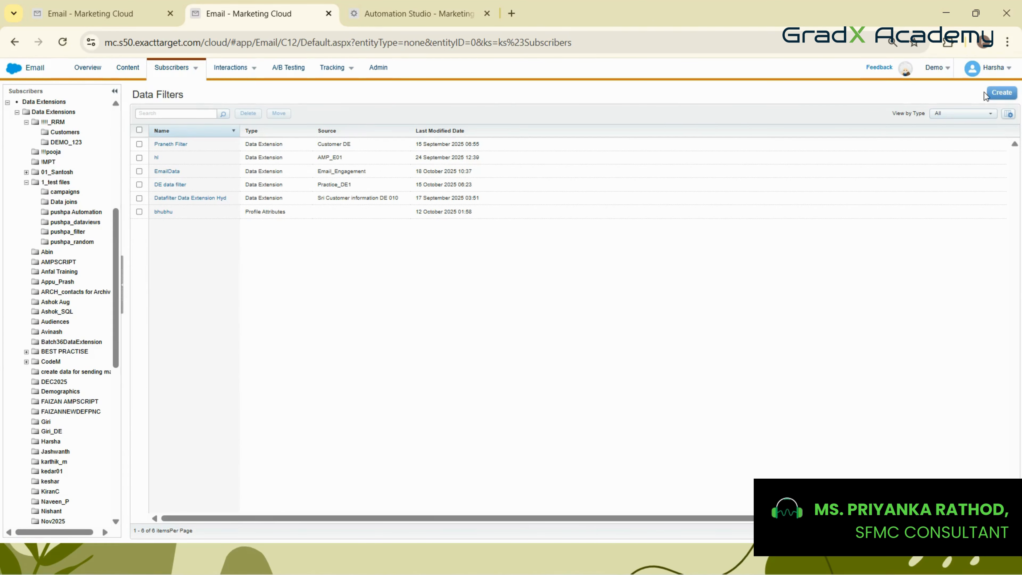
{"action": "left_click", "coordinate": [996, 95]}
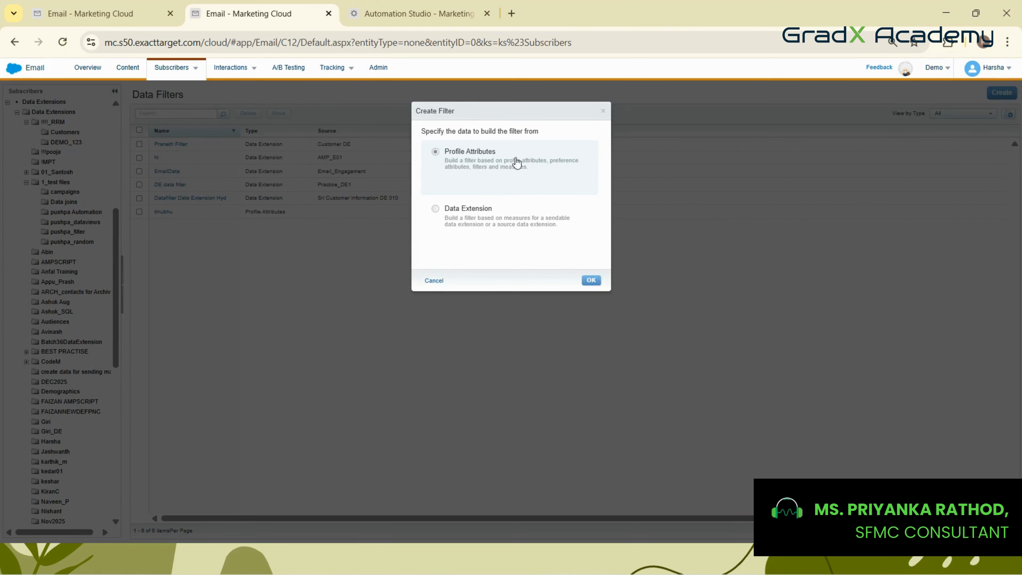
{"action": "left_click", "coordinate": [491, 218]}
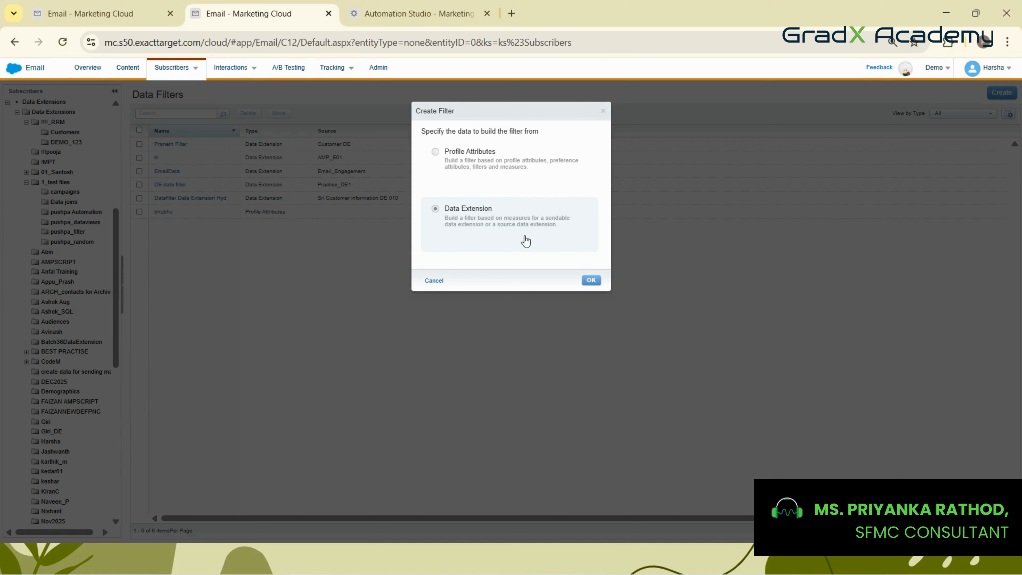
{"action": "left_click", "coordinate": [591, 281]}
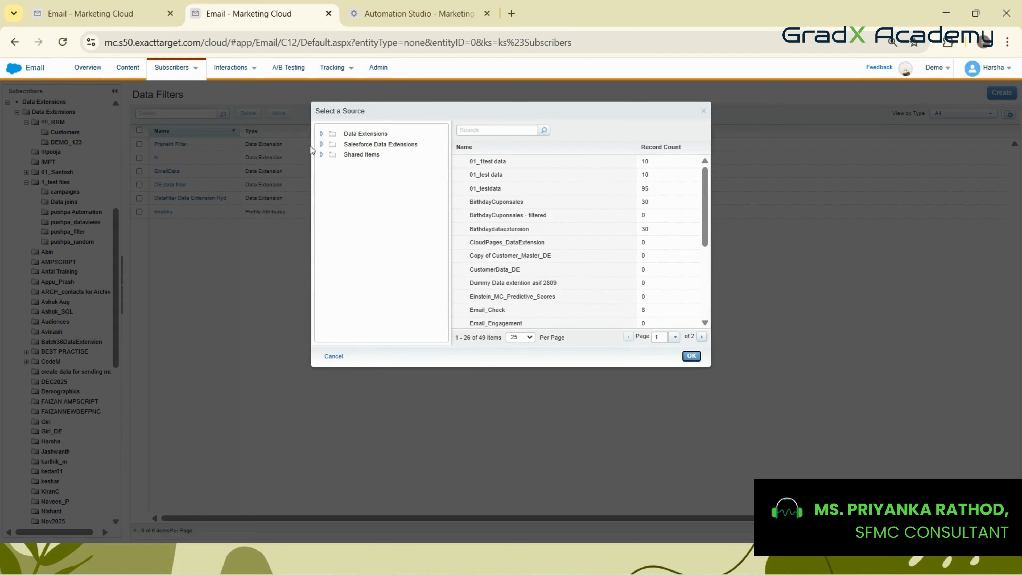
{"action": "left_click", "coordinate": [321, 135]}
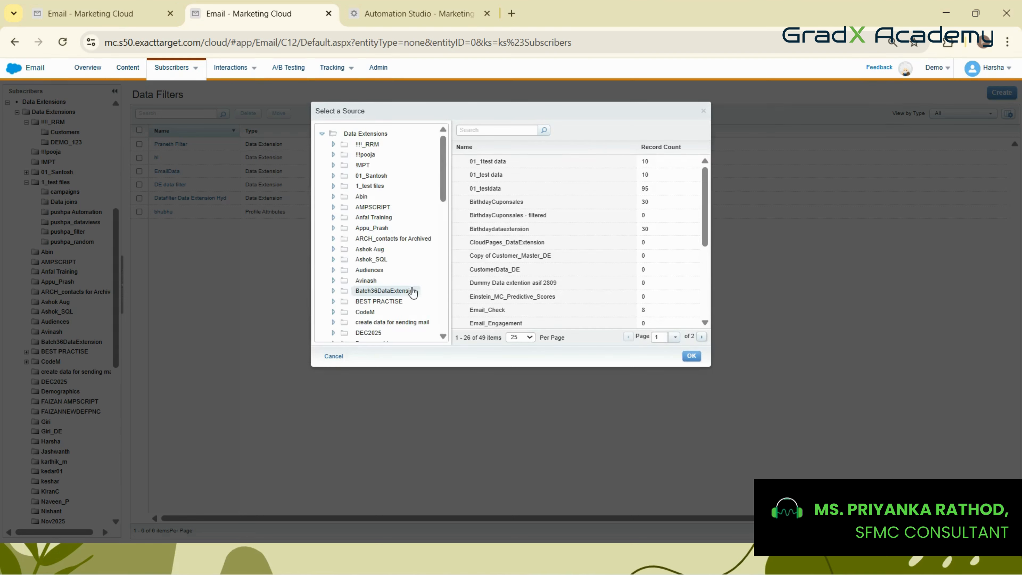
{"action": "scroll", "coordinate": [405, 272], "scroll_direction": "down", "scroll_amount": 3}
{"action": "scroll", "coordinate": [405, 272], "scroll_direction": "up", "scroll_amount": 2}
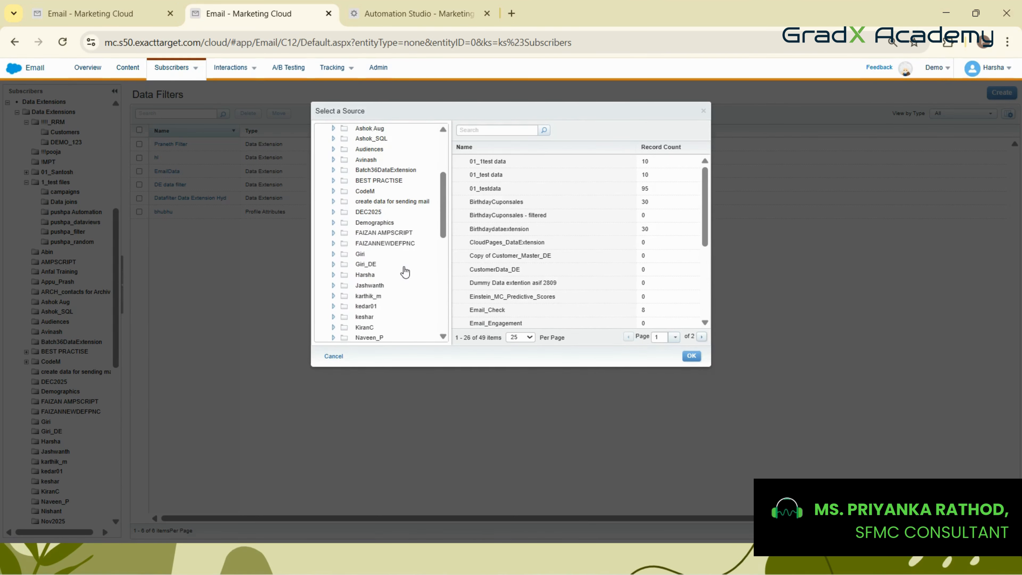
{"action": "left_click", "coordinate": [366, 267]}
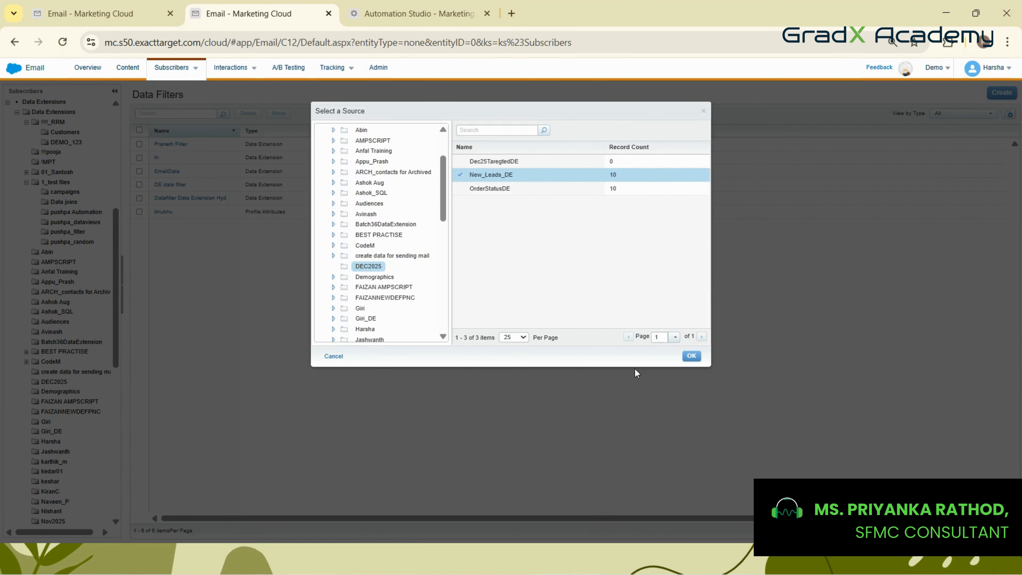
{"action": "left_click", "coordinate": [691, 356]}
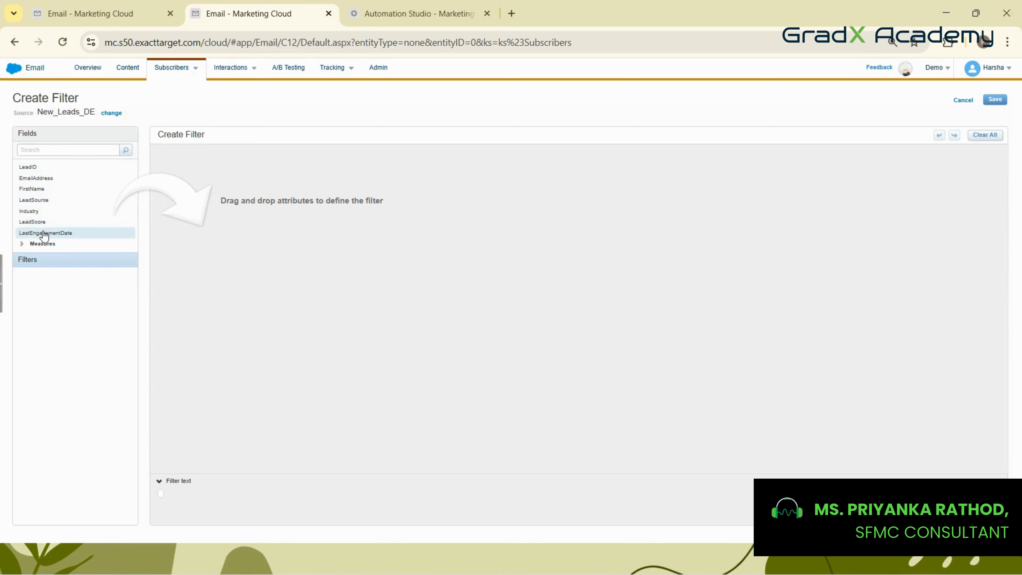
Add a filter condition where LeadScore is greater than 50
{"action": "left_click_drag", "start_coordinate": [43, 225], "coordinate": [194, 196]}
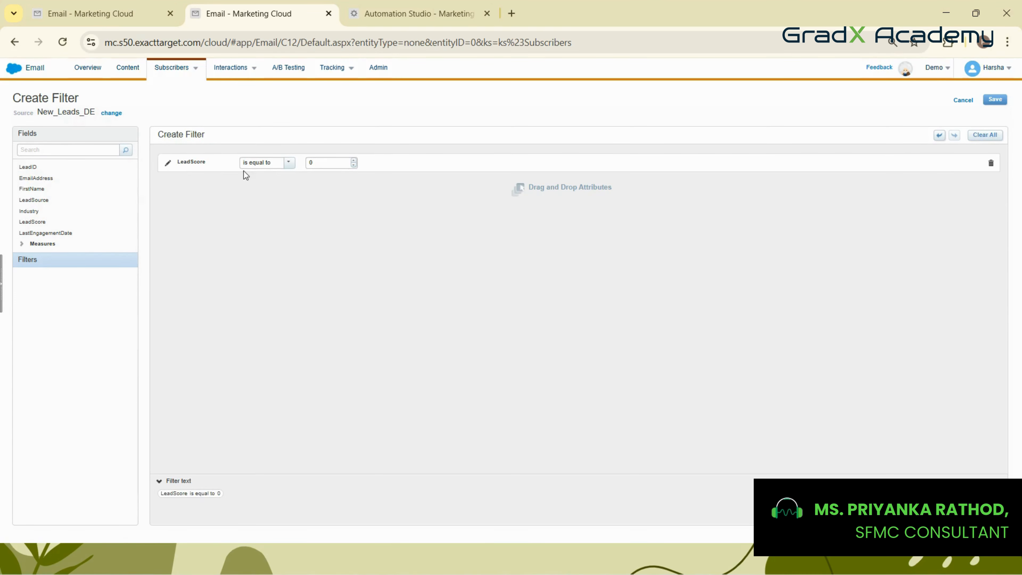
{"action": "left_click", "coordinate": [289, 162]}
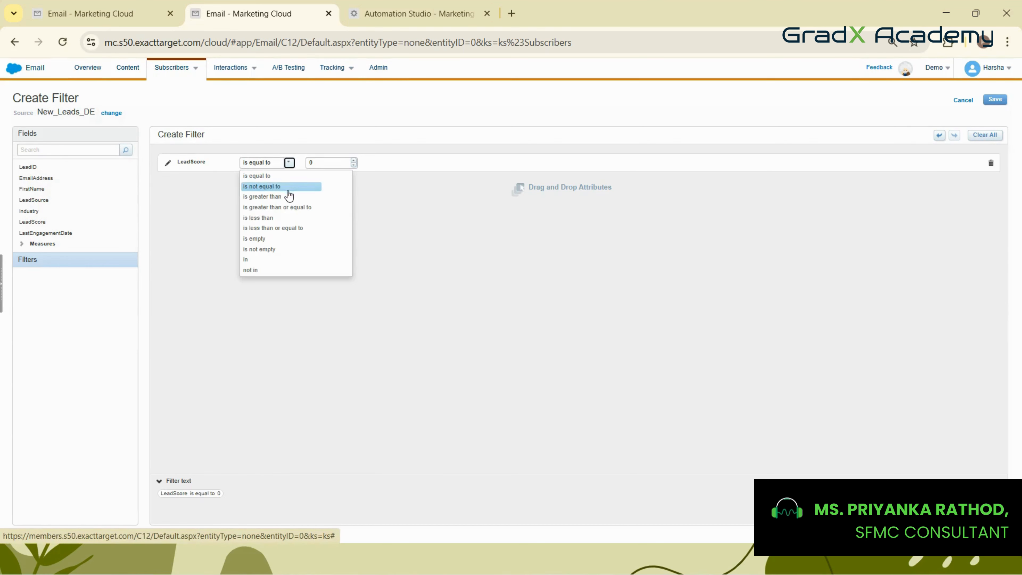
{"action": "left_click", "coordinate": [287, 191]}
{"action": "left_click", "coordinate": [288, 162]}
{"action": "left_click", "coordinate": [288, 197]}
{"action": "left_click", "coordinate": [323, 162]}
{"action": "type", "text": "50"}
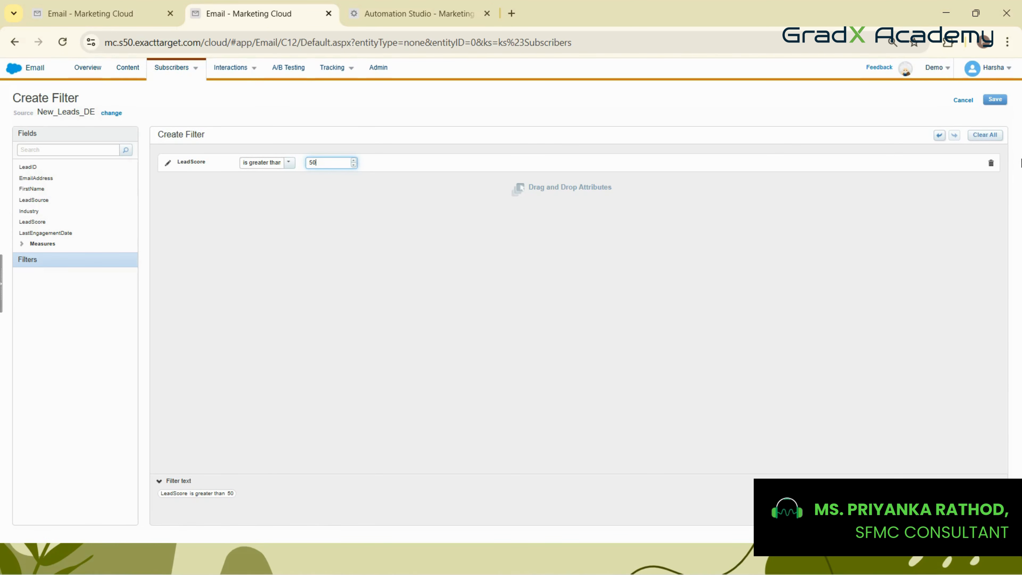
Save the filter as Dec2025DataFilter2 in the DEC2025 data filters folder
{"action": "left_click", "coordinate": [995, 99]}
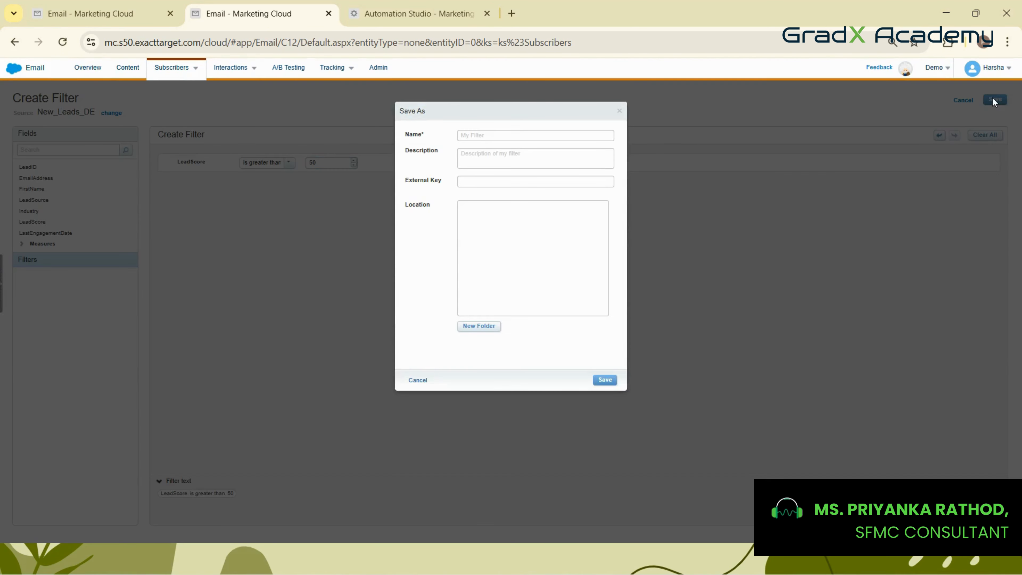
{"action": "left_click", "coordinate": [521, 134]}
{"action": "key", "text": "Caps_Lock"}
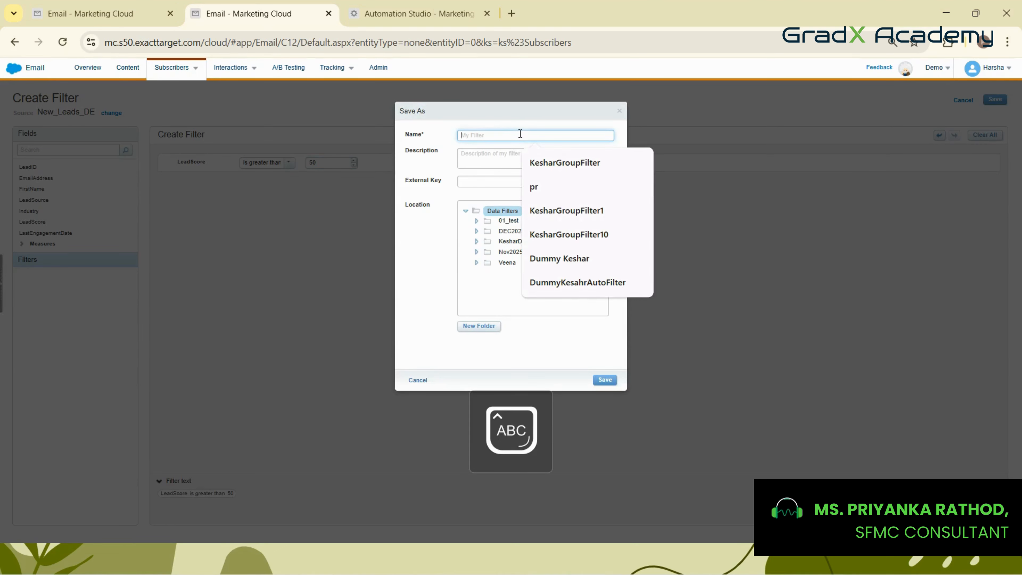
{"action": "type", "text": "D"}
{"action": "key", "text": "Caps_Lock"}
{"action": "type", "text": "ec2025"}
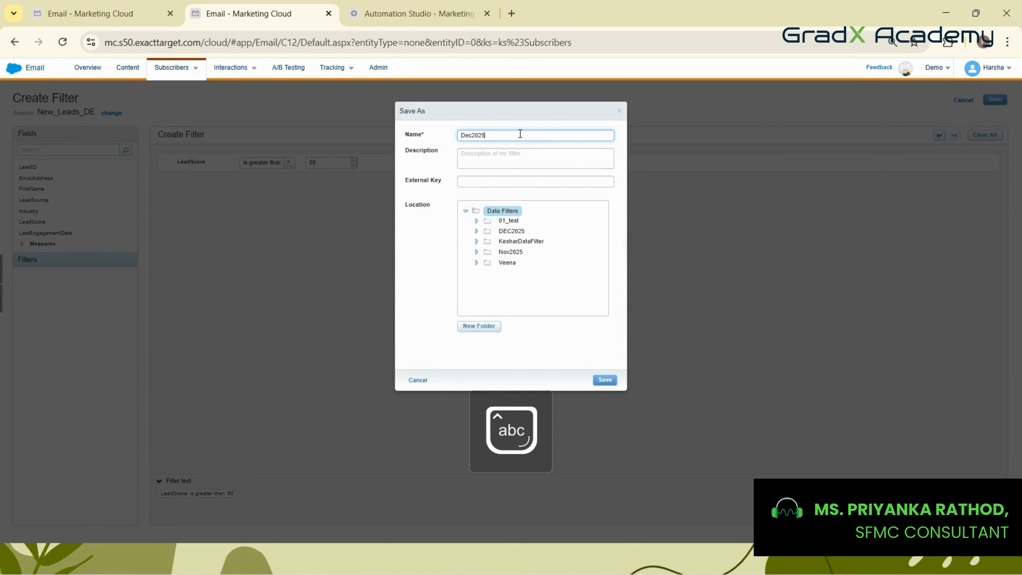
{"action": "key", "text": "Caps_Lock"}
{"action": "type", "text": "D"}
{"action": "key", "text": "Caps_Lock"}
{"action": "type", "text": "ataFilter"}
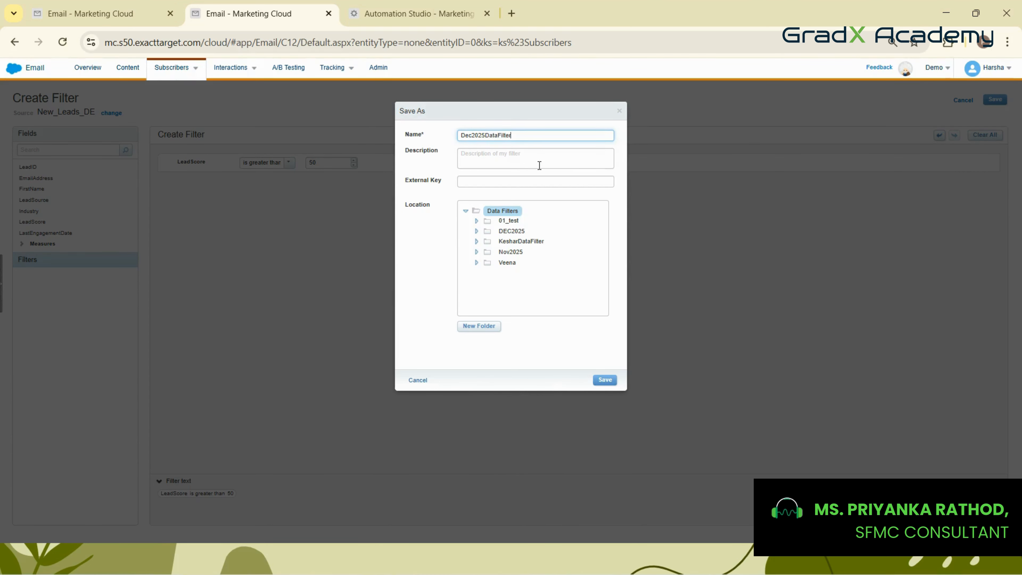
{"action": "type", "text": "12"}
{"action": "left_click", "coordinate": [508, 232]}
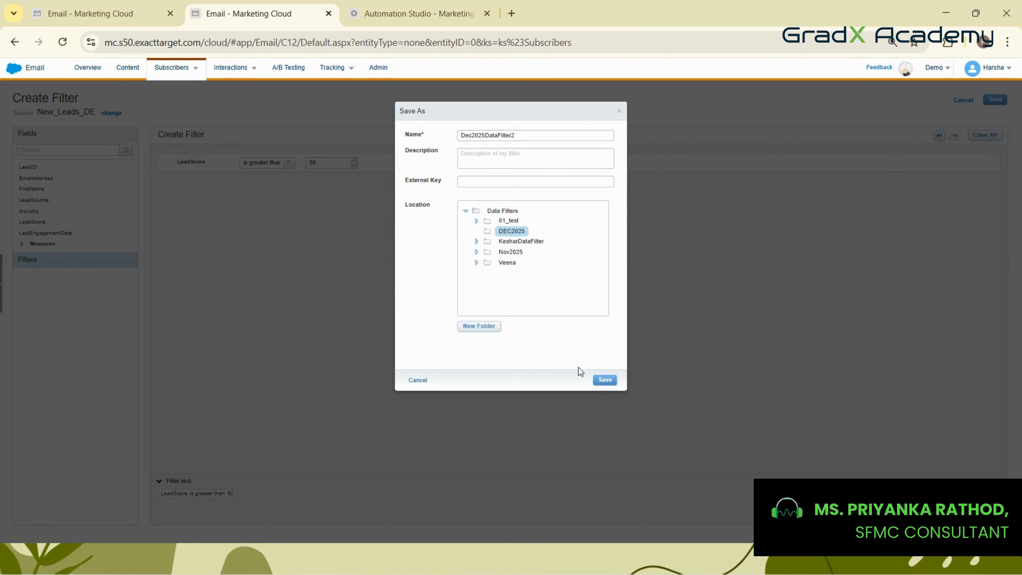
{"action": "left_click", "coordinate": [601, 380]}
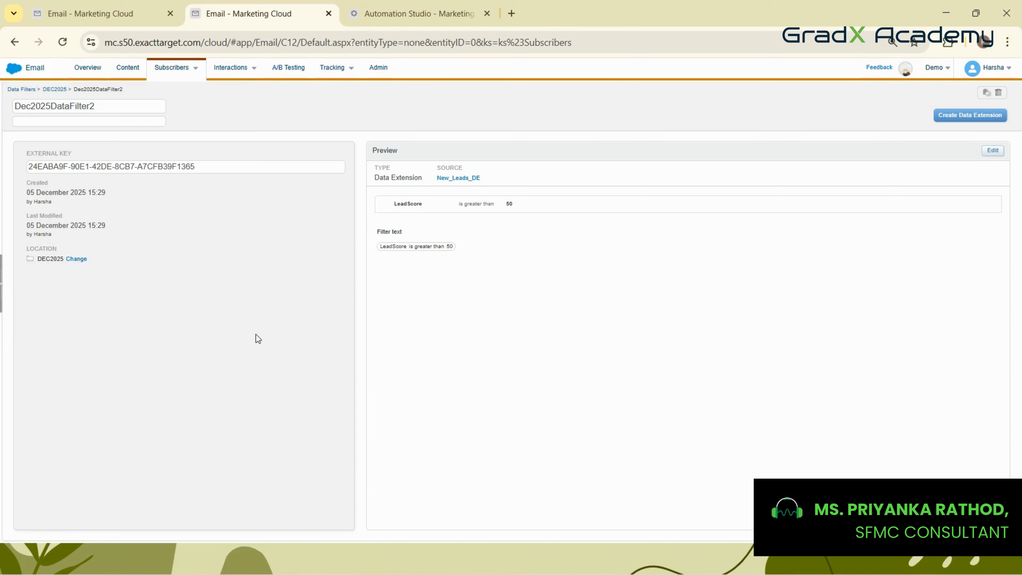
Return to the untitled automation's workflow in the Automation Studio tab
{"action": "left_click", "coordinate": [414, 13]}
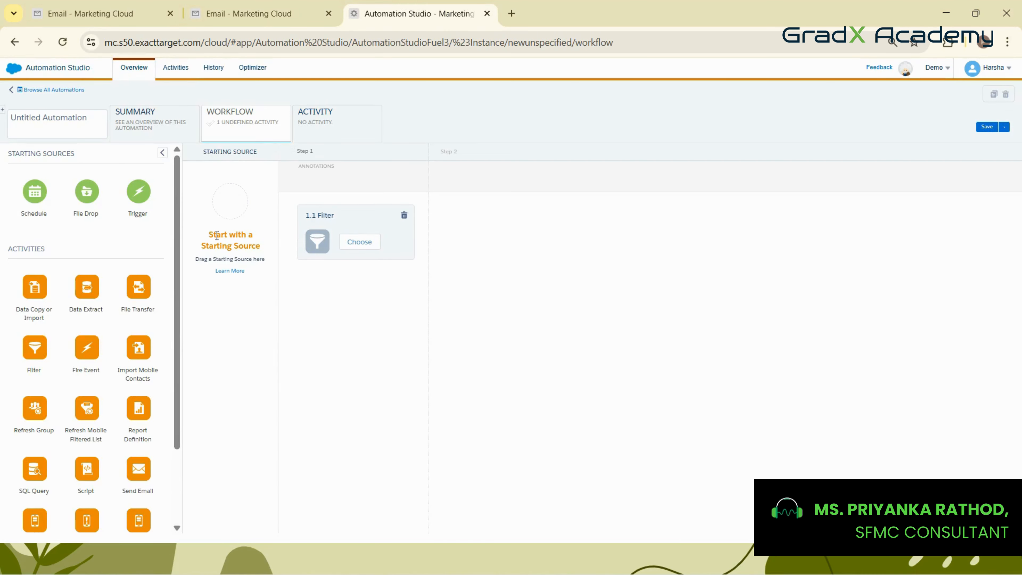
{"action": "left_click", "coordinate": [220, 12]}
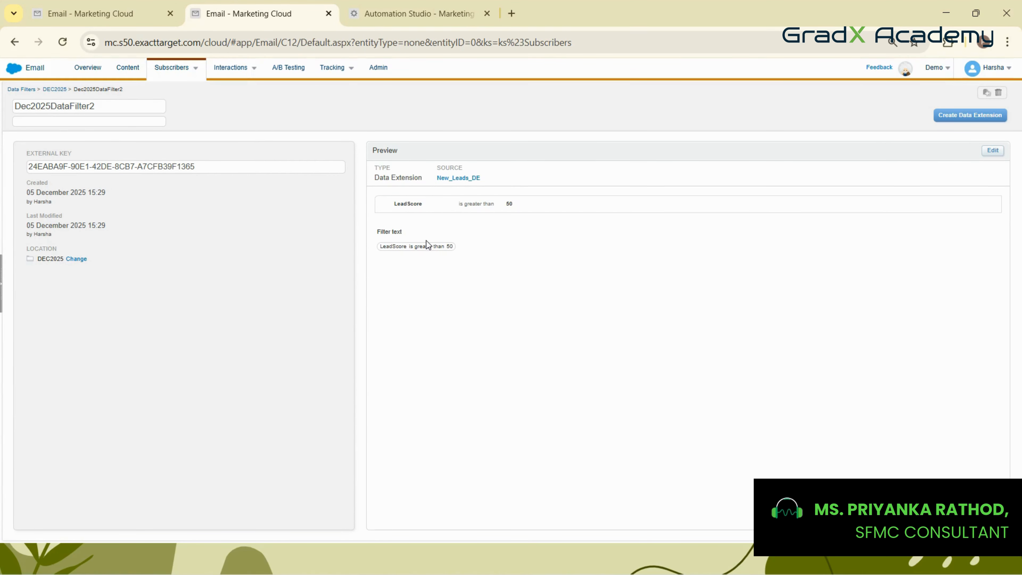
{"action": "left_click", "coordinate": [401, 5]}
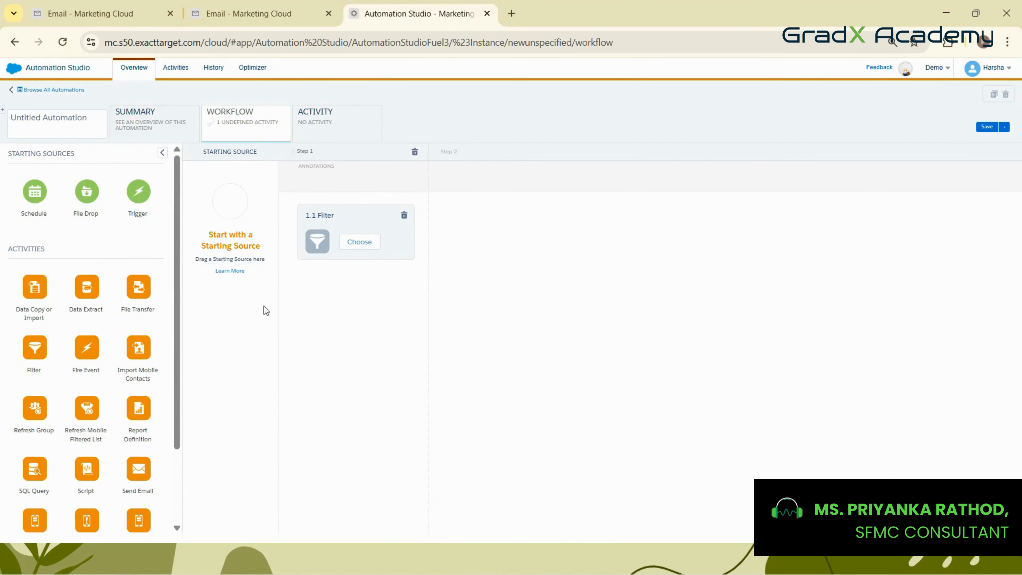
Start a new filter activity for the automation's Filter step and name it Dec2025AutomationFilter
{"action": "left_click", "coordinate": [367, 249]}
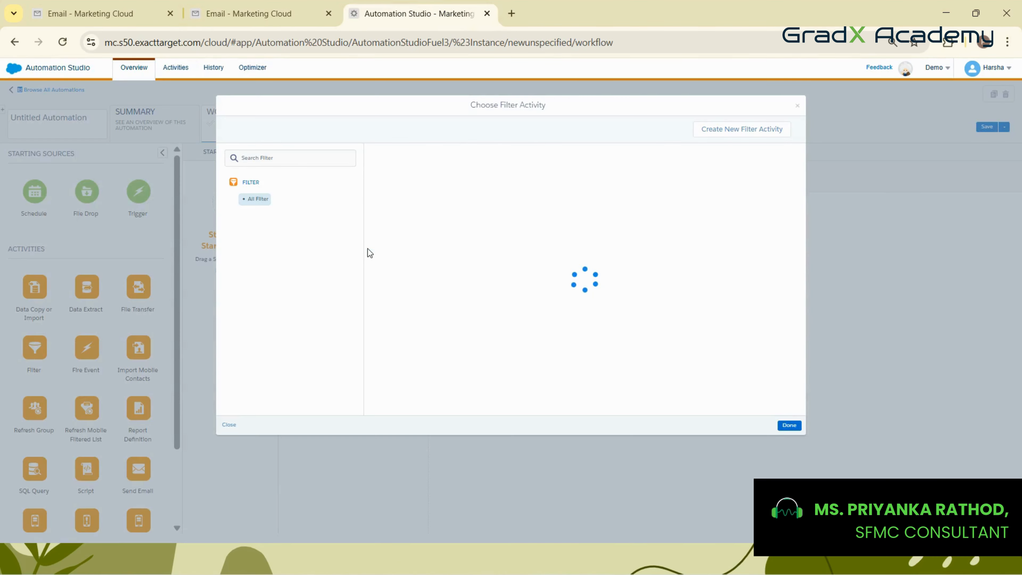
{"action": "left_click", "coordinate": [719, 128]}
{"action": "left_click", "coordinate": [303, 196]}
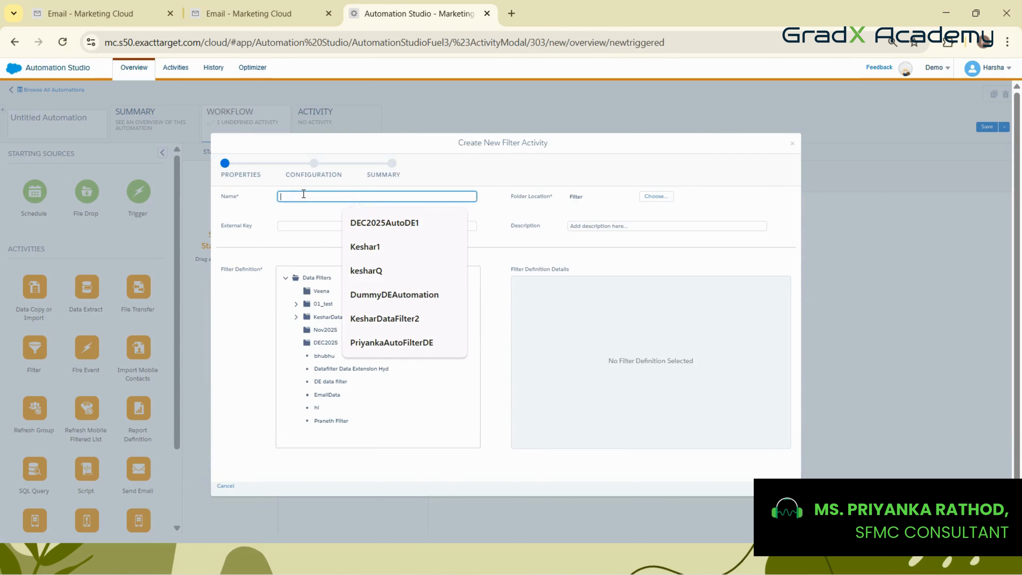
{"action": "type", "text": "Dec2"}
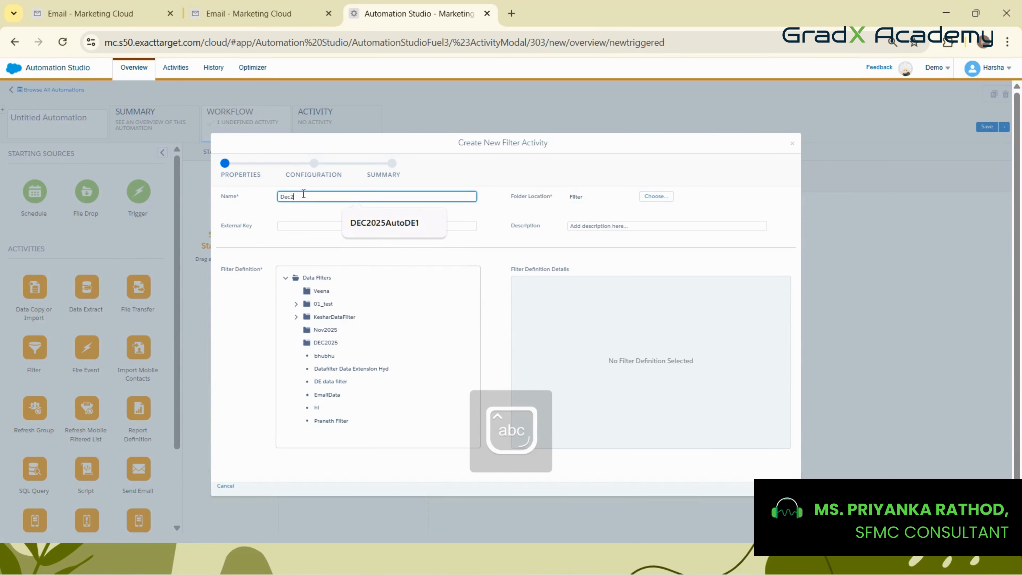
{"action": "type", "text": "025Automation"}
{"action": "key", "text": "Caps_Lock"}
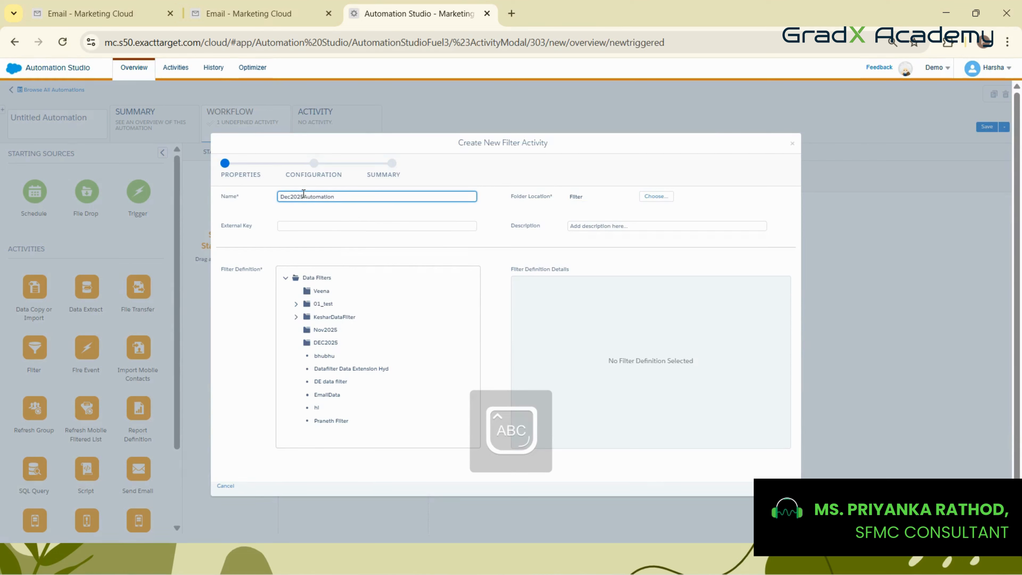
{"action": "type", "text": "F"}
{"action": "key", "text": "Caps_Lock"}
{"action": "type", "text": "ilter"}
{"action": "key", "text": "ctrl+a"}
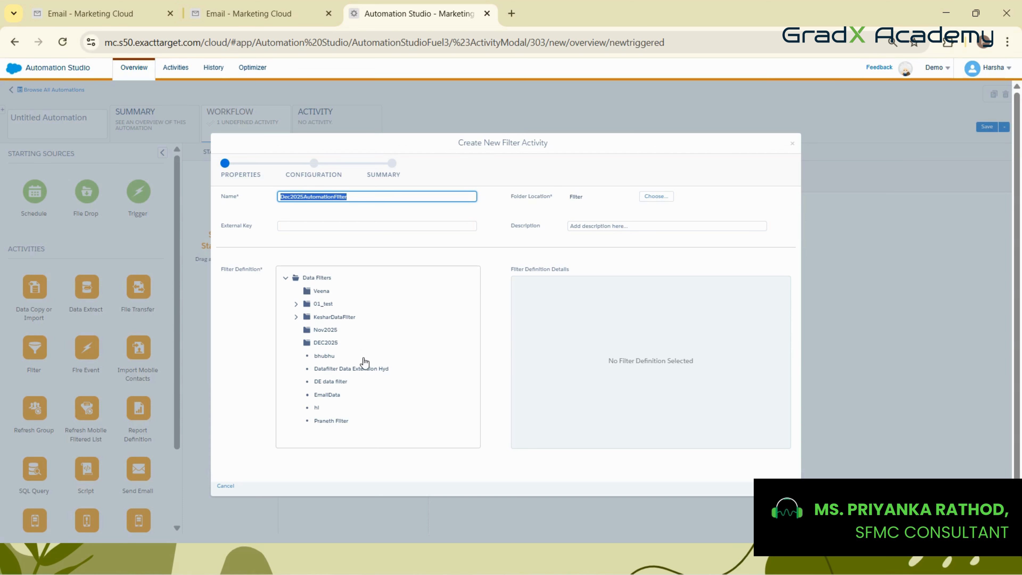
Check the saved filter's name in Email Studio and examine the filter definition folders offered in the Automation Studio activity
{"action": "left_click", "coordinate": [252, 5]}
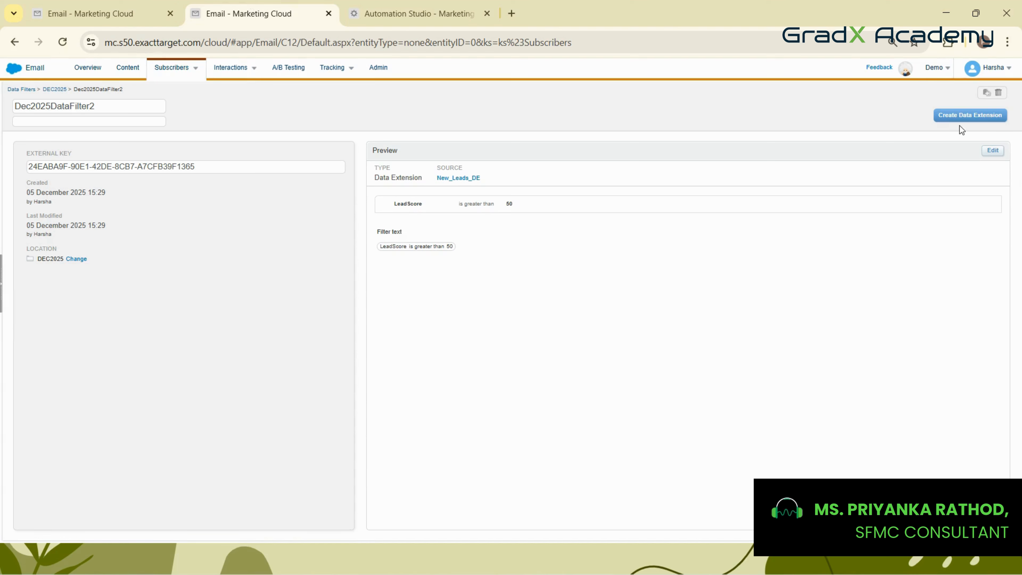
{"action": "left_click", "coordinate": [24, 110]}
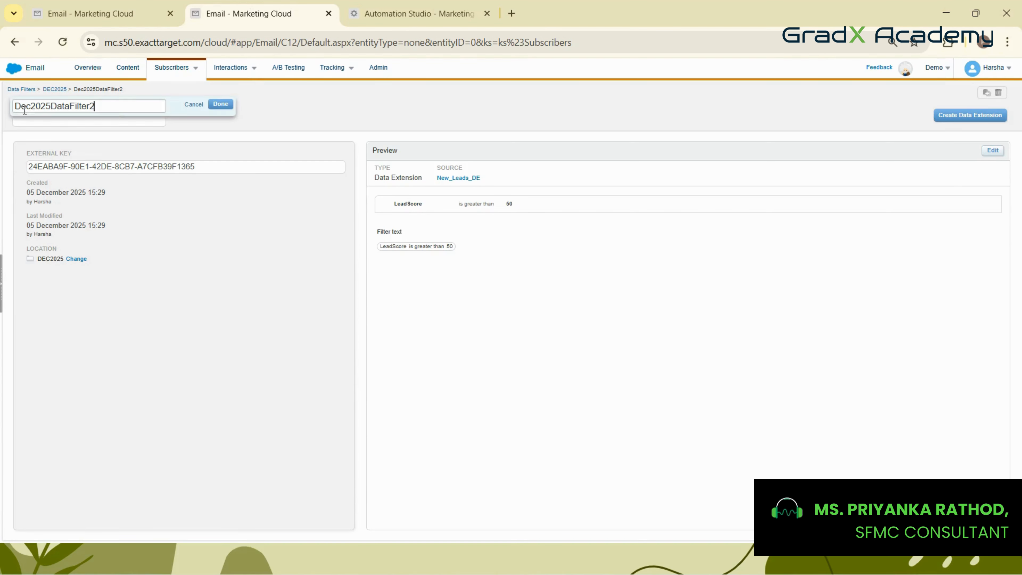
{"action": "left_click", "coordinate": [409, 3]}
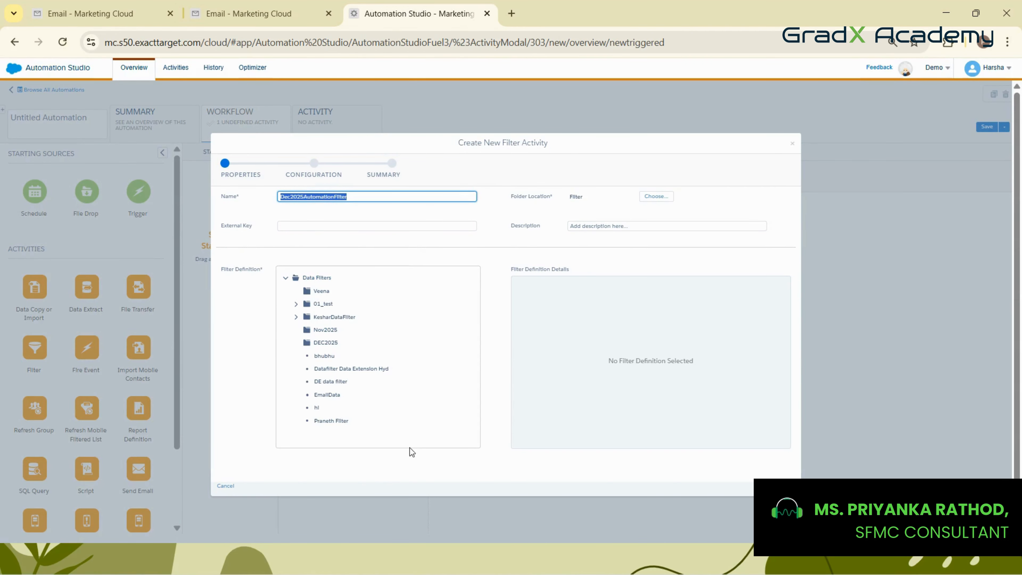
{"action": "double_click", "coordinate": [286, 277]}
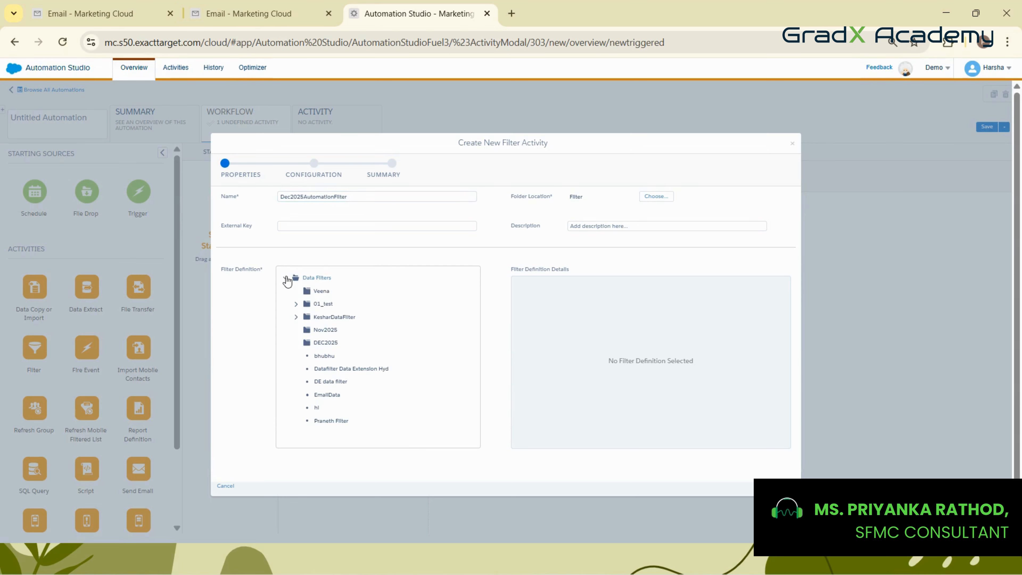
{"action": "scroll", "coordinate": [386, 351], "scroll_direction": "down", "scroll_amount": 1}
{"action": "scroll", "coordinate": [387, 356], "scroll_direction": "up", "scroll_amount": 1}
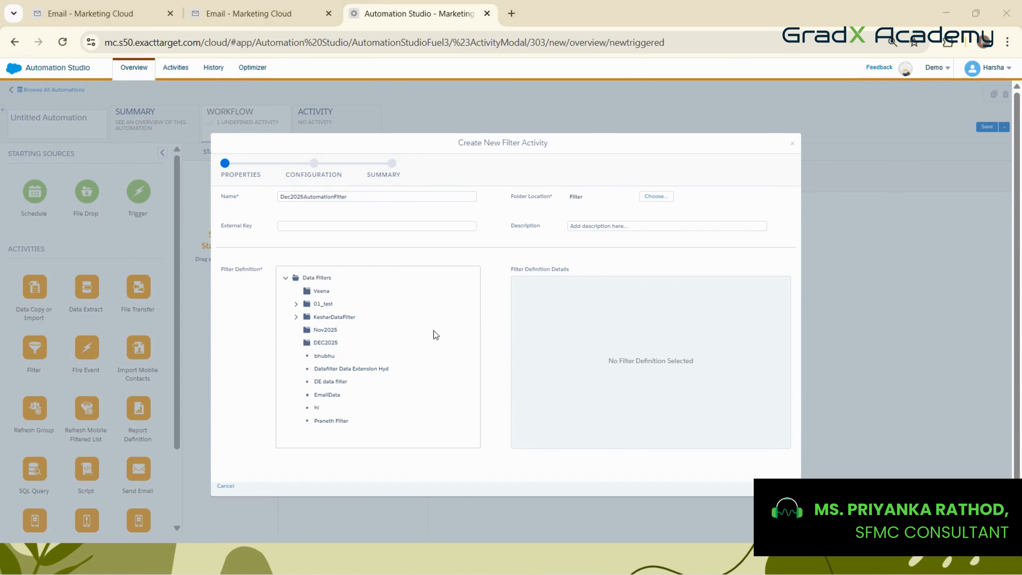
Back in Email Studio, create a data extension named Dec2025DataFilter2 from the saved data filter in the DEC2025 data extensions folder
{"action": "left_click", "coordinate": [248, 14]}
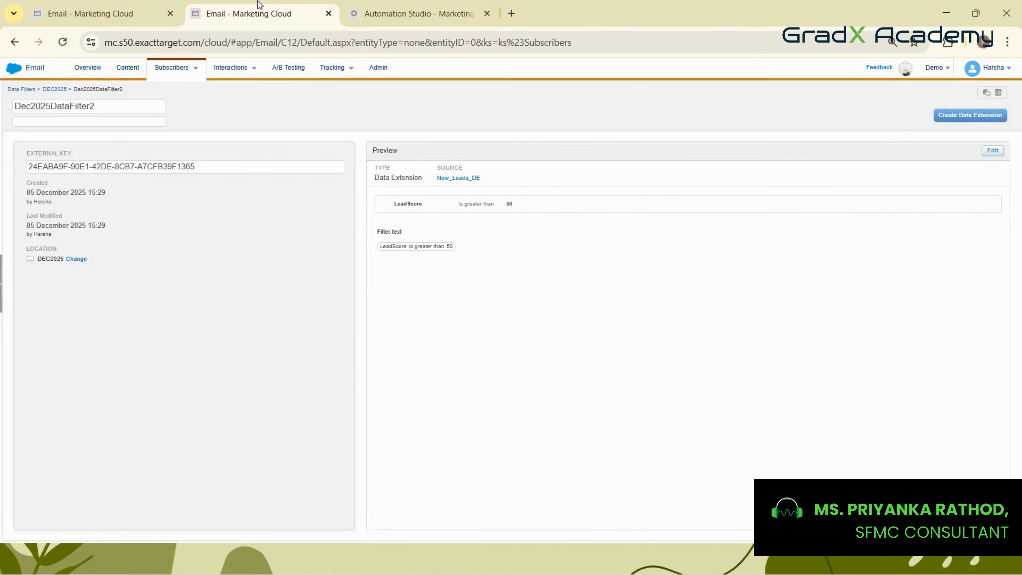
{"action": "left_click", "coordinate": [962, 117]}
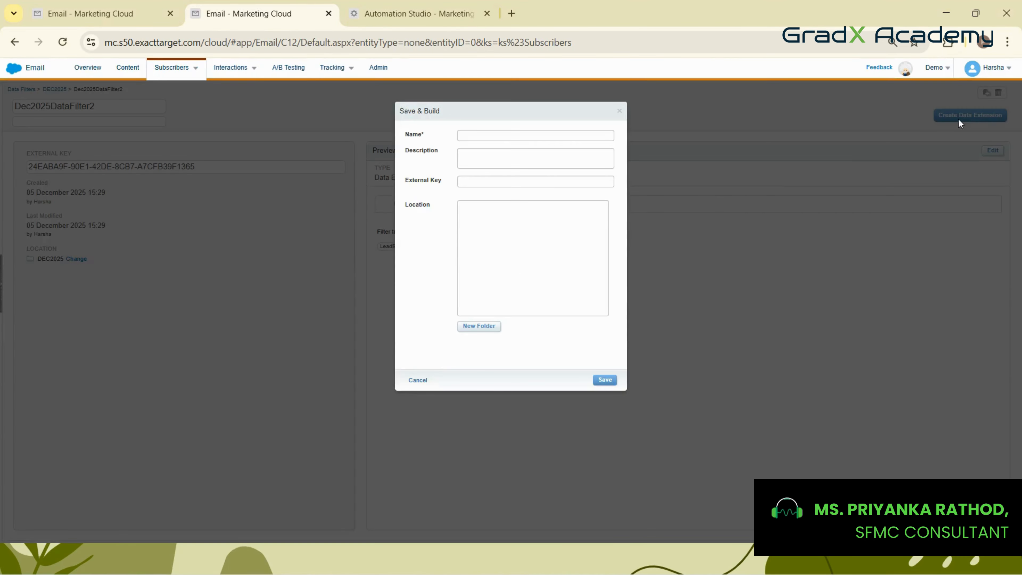
{"action": "left_click", "coordinate": [495, 139]}
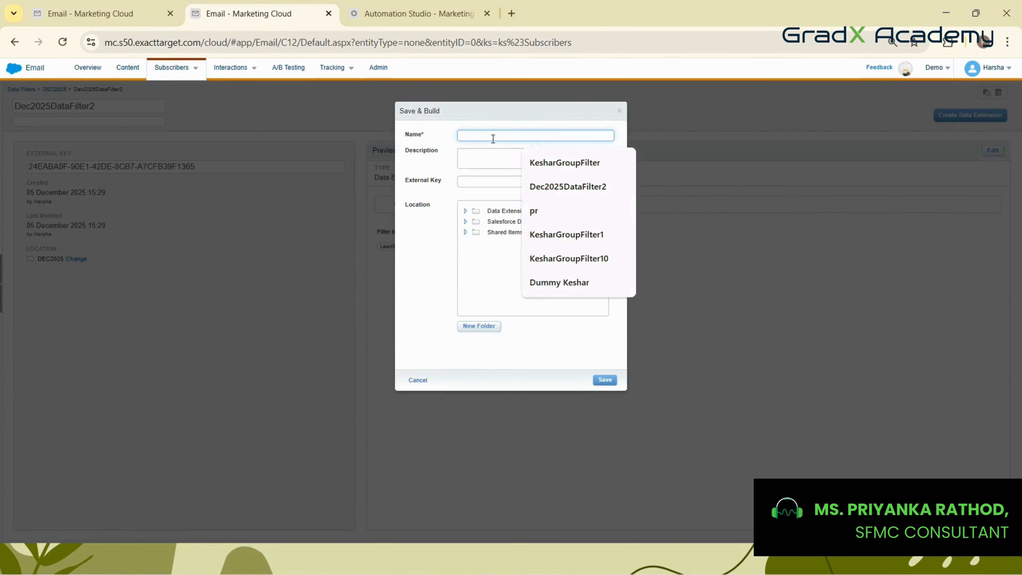
{"action": "left_click", "coordinate": [558, 193]}
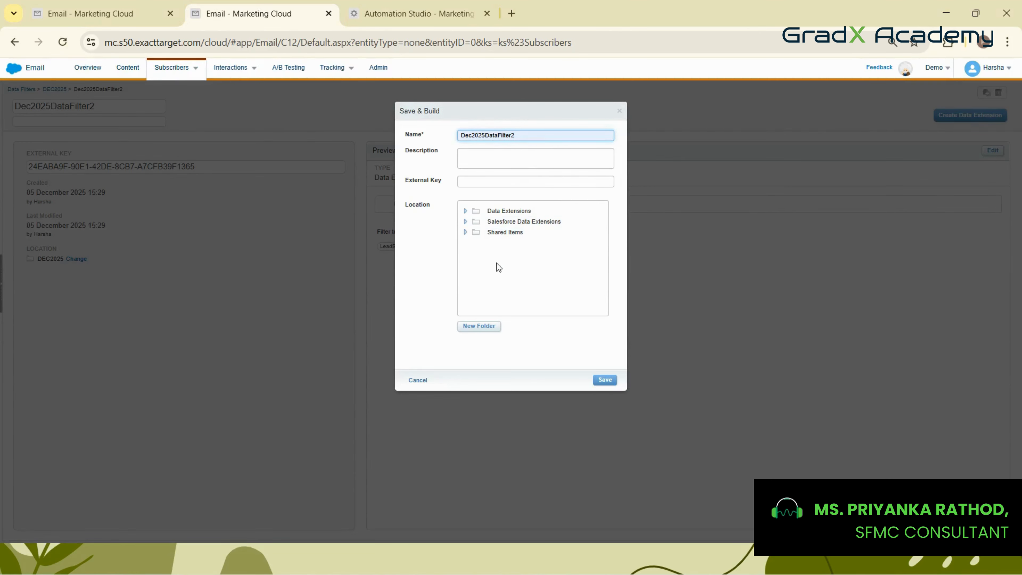
{"action": "left_click", "coordinate": [465, 211]}
{"action": "scroll", "coordinate": [540, 261], "scroll_direction": "down", "scroll_amount": 5}
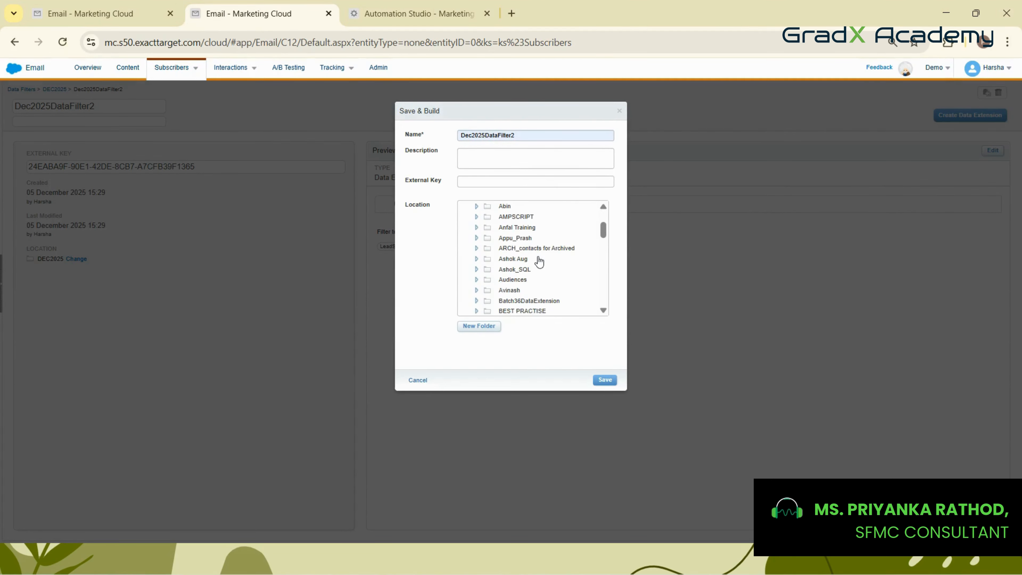
{"action": "scroll", "coordinate": [540, 261], "scroll_direction": "down", "scroll_amount": 3}
{"action": "left_click", "coordinate": [519, 211]}
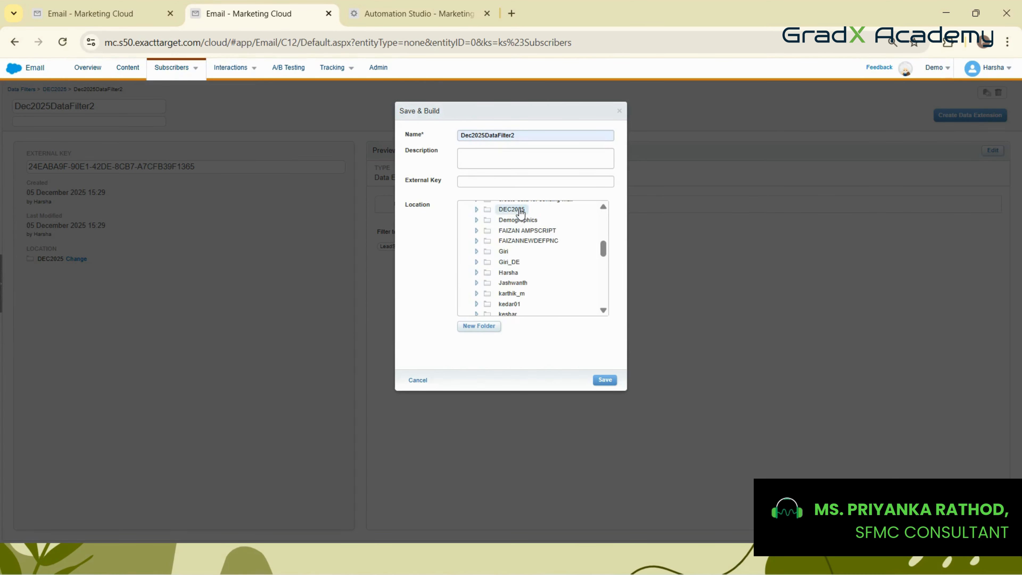
{"action": "left_click", "coordinate": [603, 381]}
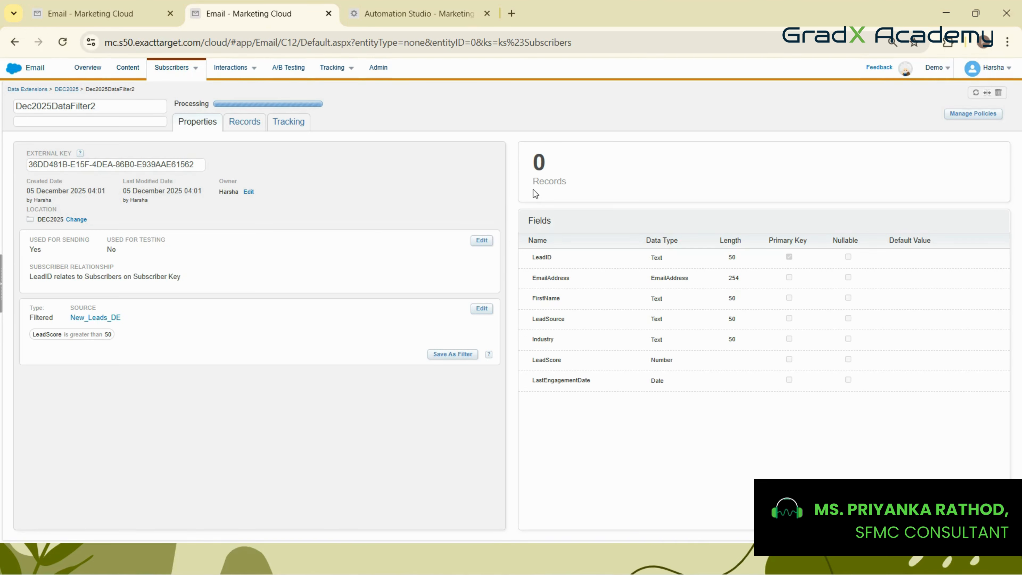
Return to Automation Studio and cancel the unfinished filter activity, discarding its unsaved changes
{"action": "left_click", "coordinate": [437, 16]}
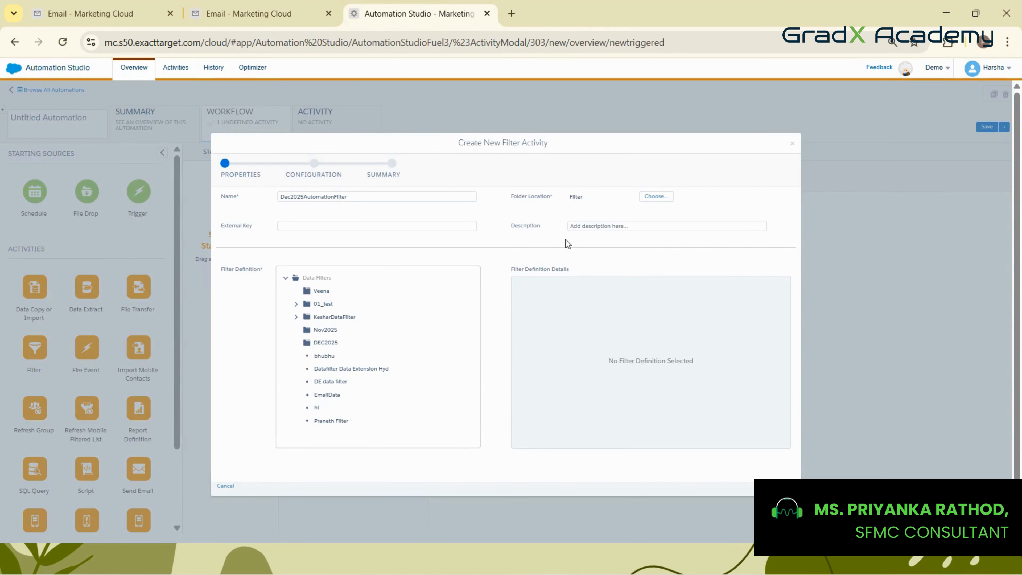
{"action": "left_click", "coordinate": [226, 485]}
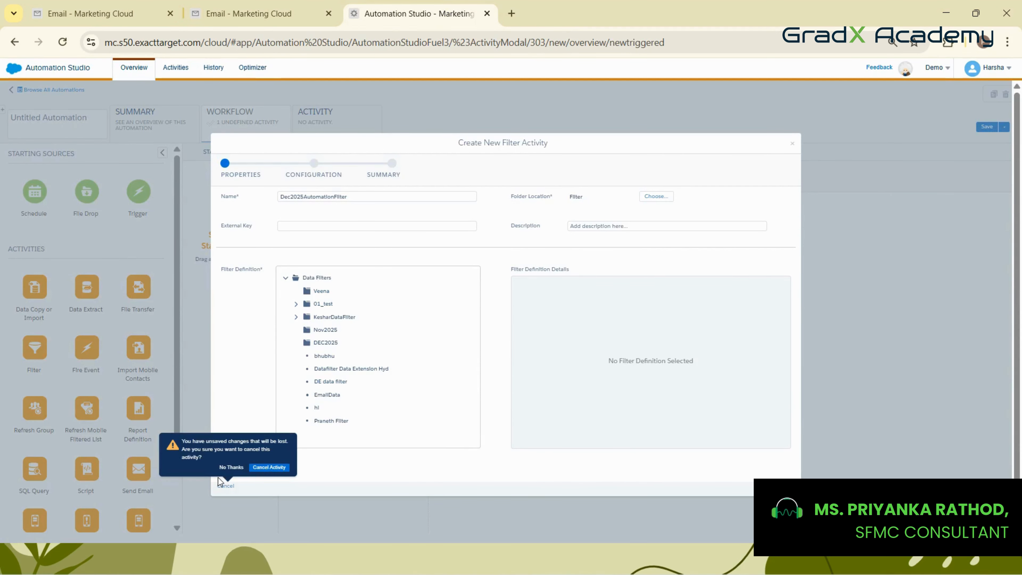
{"action": "left_click", "coordinate": [259, 464]}
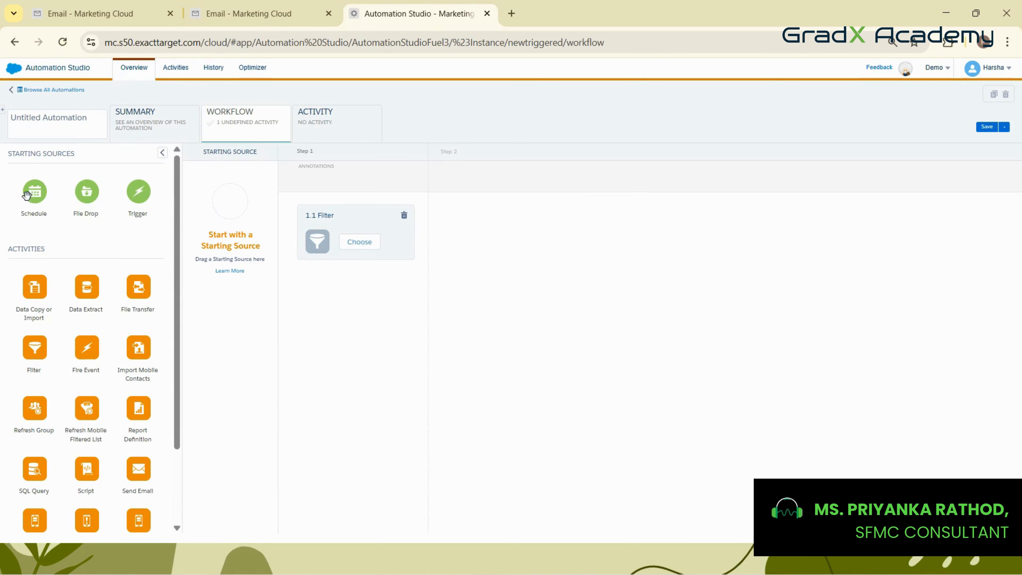
Add a Schedule starting source to the automation and examine its start date, start time and repeat options without defining a schedule
{"action": "left_click_drag", "start_coordinate": [35, 192], "coordinate": [234, 196]}
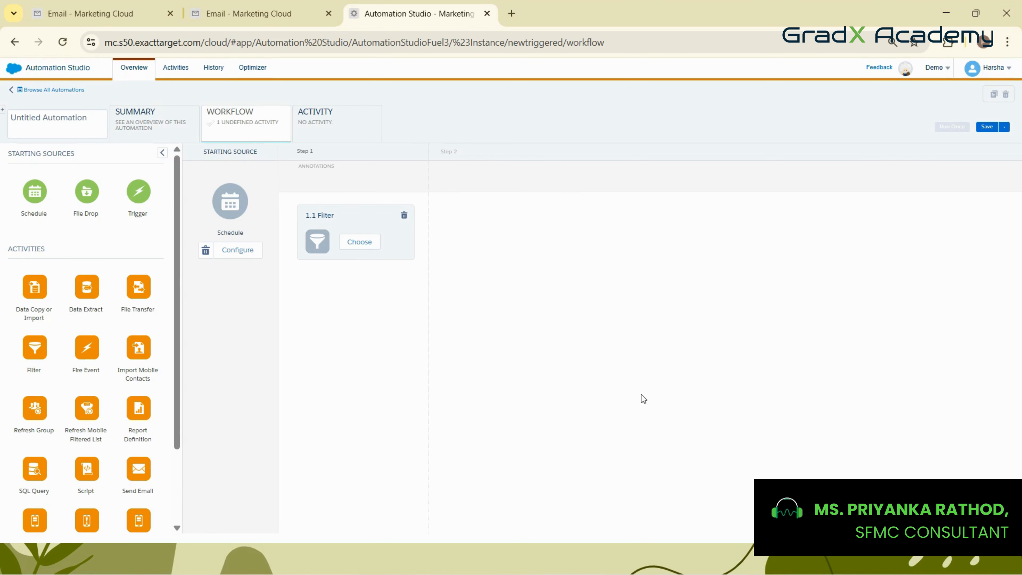
{"action": "left_click", "coordinate": [243, 251]}
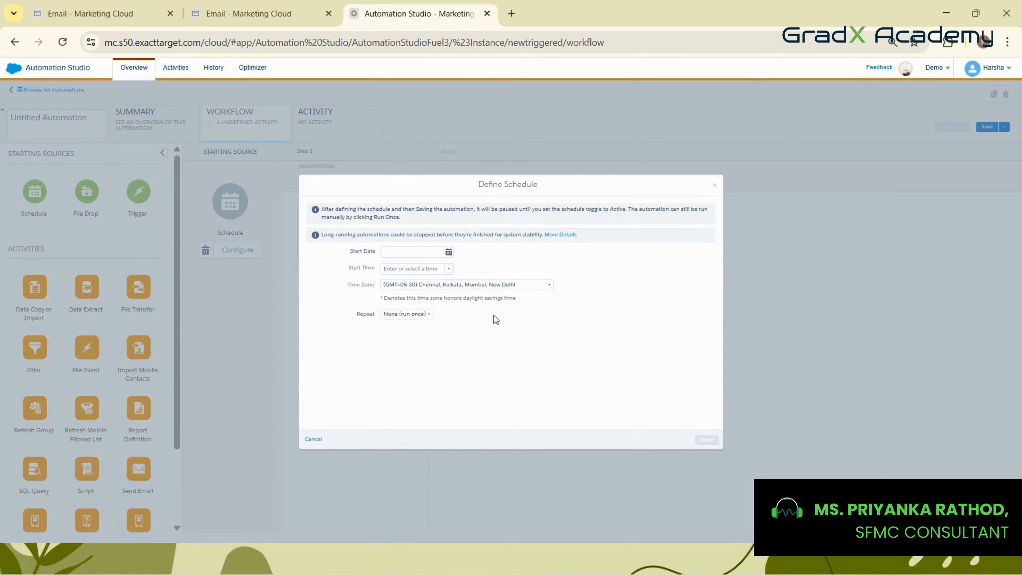
{"action": "left_click", "coordinate": [422, 251]}
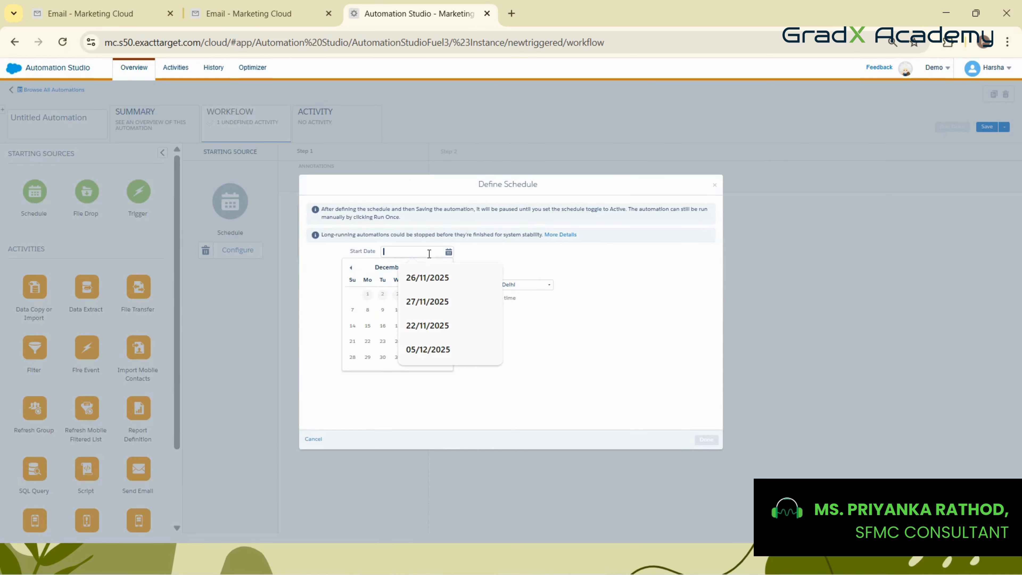
{"action": "left_click", "coordinate": [448, 252]}
{"action": "left_click", "coordinate": [448, 256]}
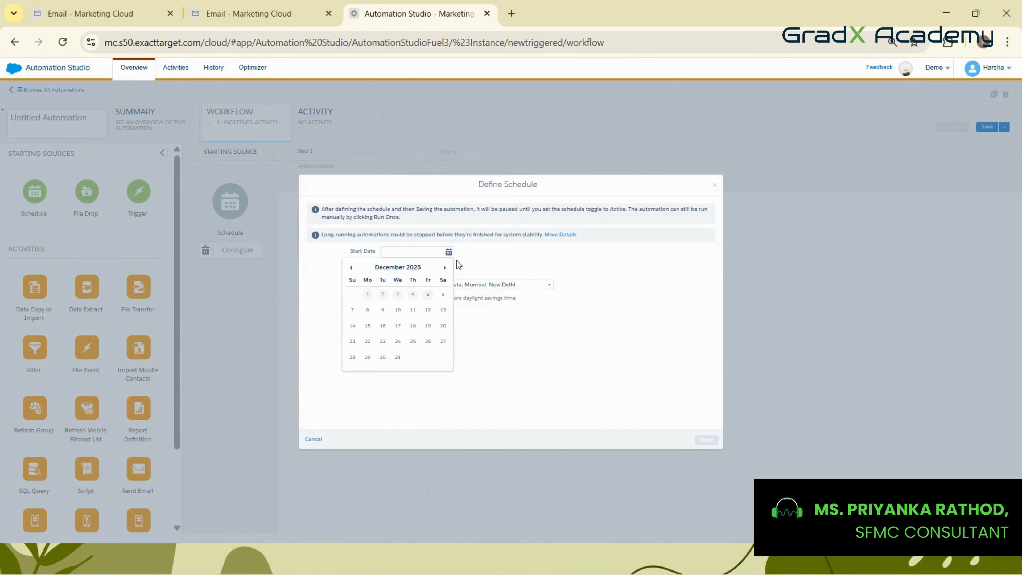
{"action": "left_click", "coordinate": [551, 339]}
{"action": "left_click", "coordinate": [417, 272]}
{"action": "left_click", "coordinate": [646, 371]}
{"action": "left_click", "coordinate": [412, 315]}
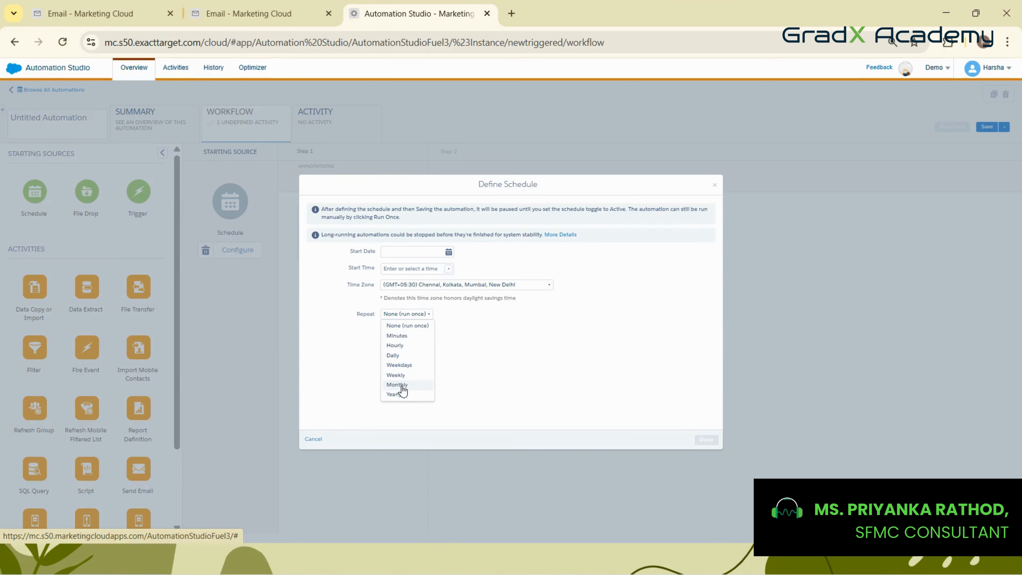
{"action": "left_click", "coordinate": [509, 378]}
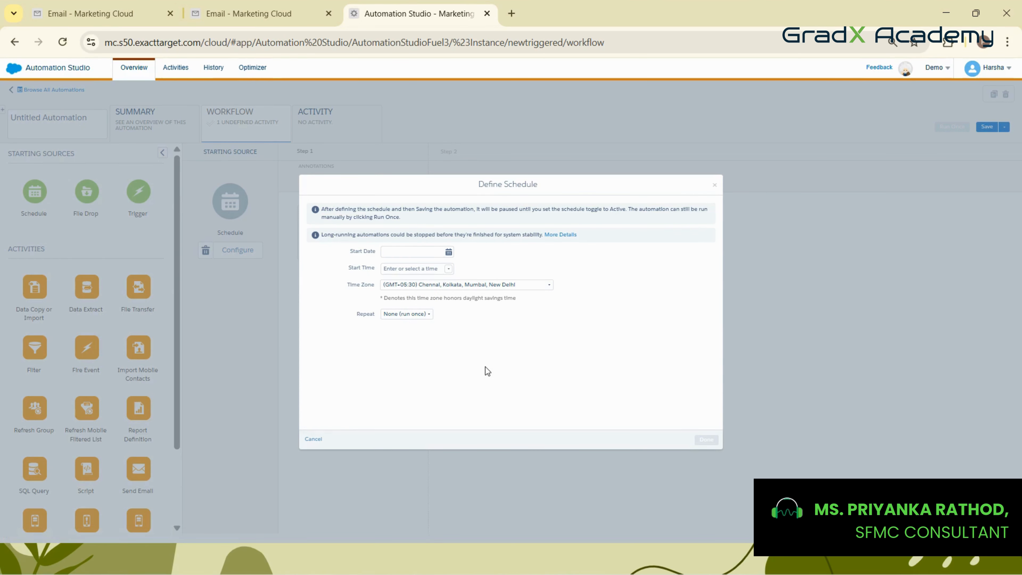
{"action": "left_click", "coordinate": [310, 439]}
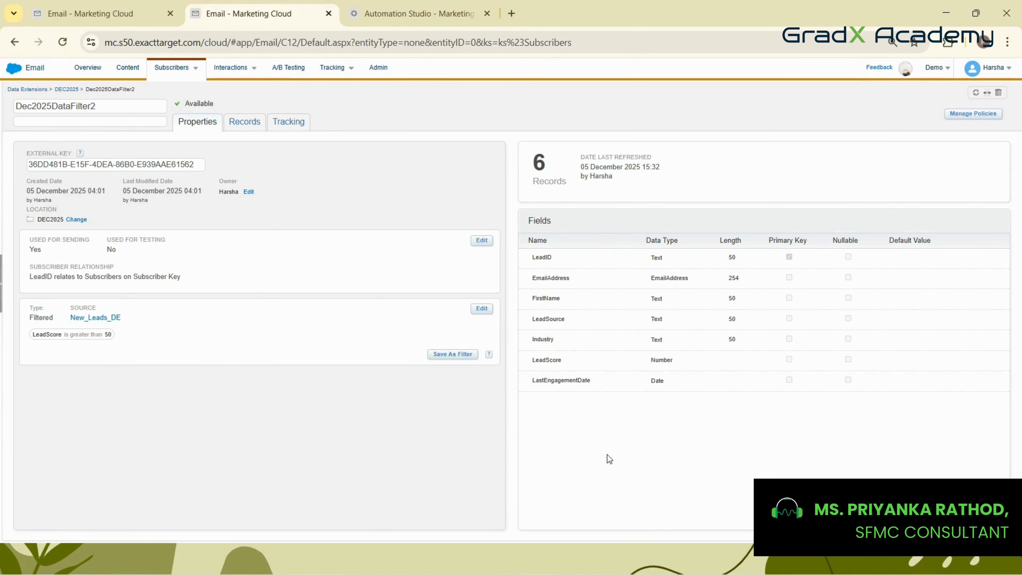
Review the LeadScore values in the records of the Dec2025DataFilter2 data extension
{"action": "left_click", "coordinate": [246, 124]}
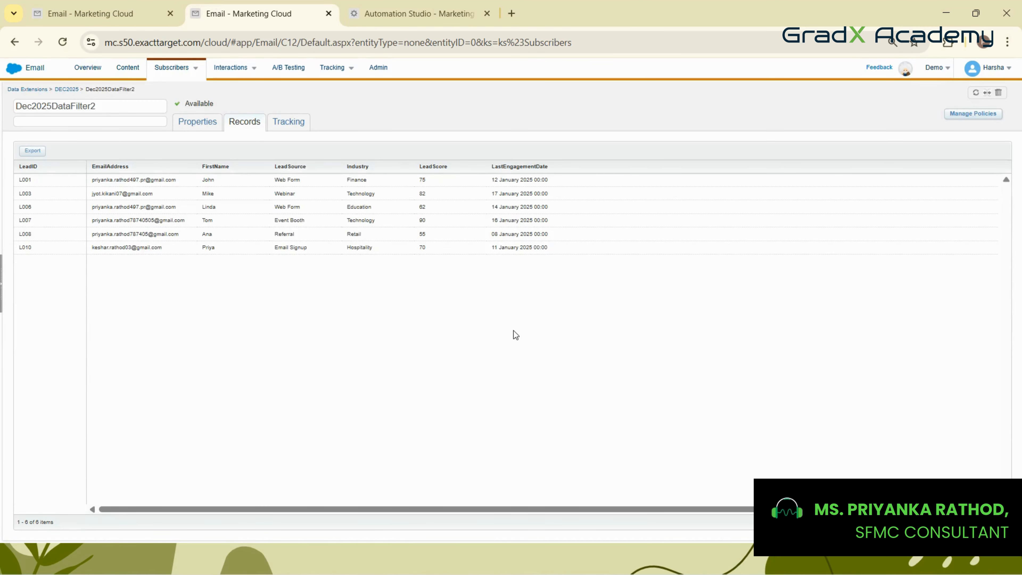
{"action": "left_click_drag", "start_coordinate": [433, 251], "coordinate": [420, 180]}
{"action": "left_click", "coordinate": [424, 293]}
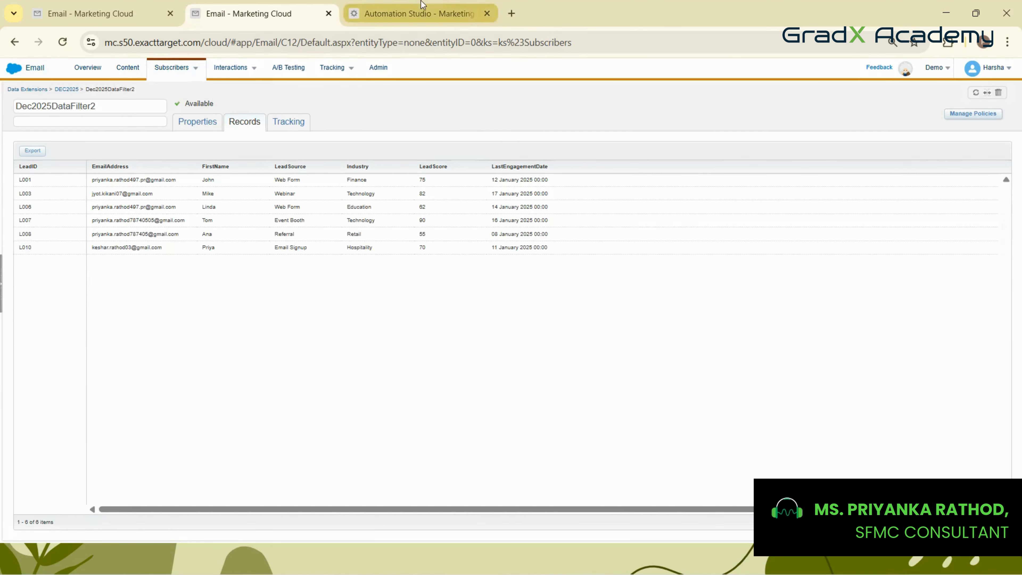
In Automation Studio, start a new filter activity named Dec2025AutomationFilter, using the Dec2025DataFilter2 definition from the DEC2025 data filters folder
{"action": "left_click", "coordinate": [418, 13]}
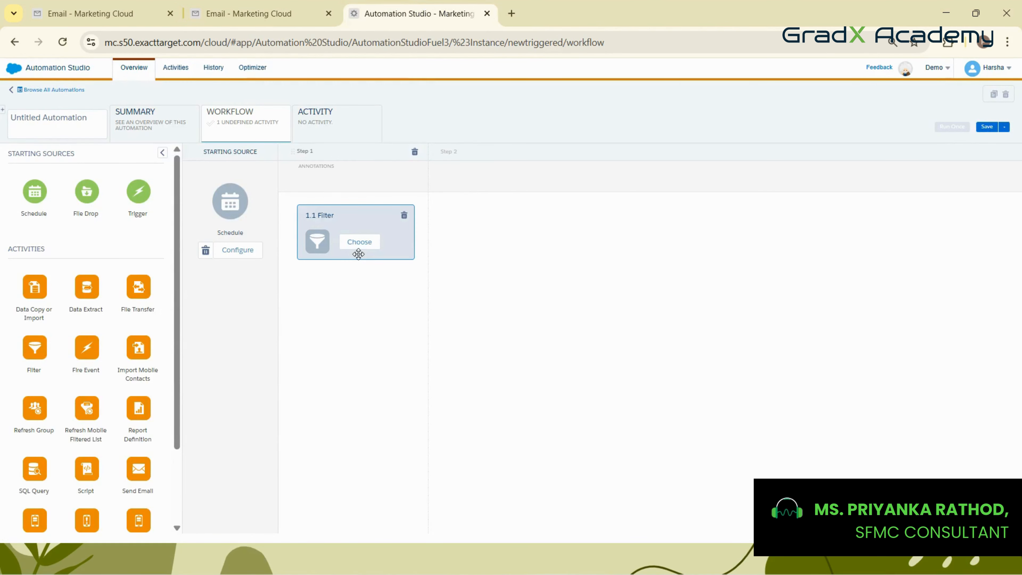
{"action": "left_click", "coordinate": [363, 245]}
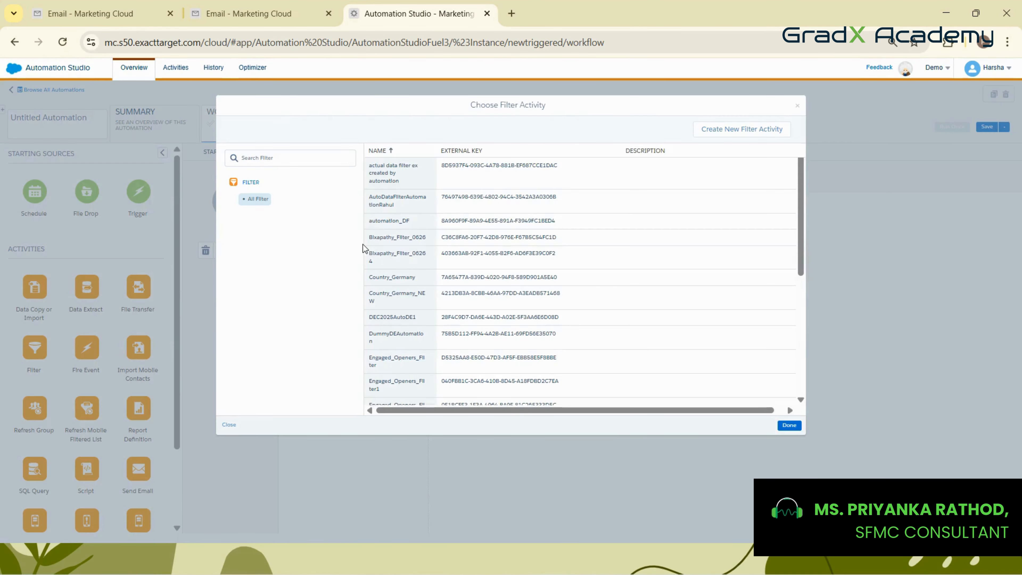
{"action": "left_click", "coordinate": [731, 130]}
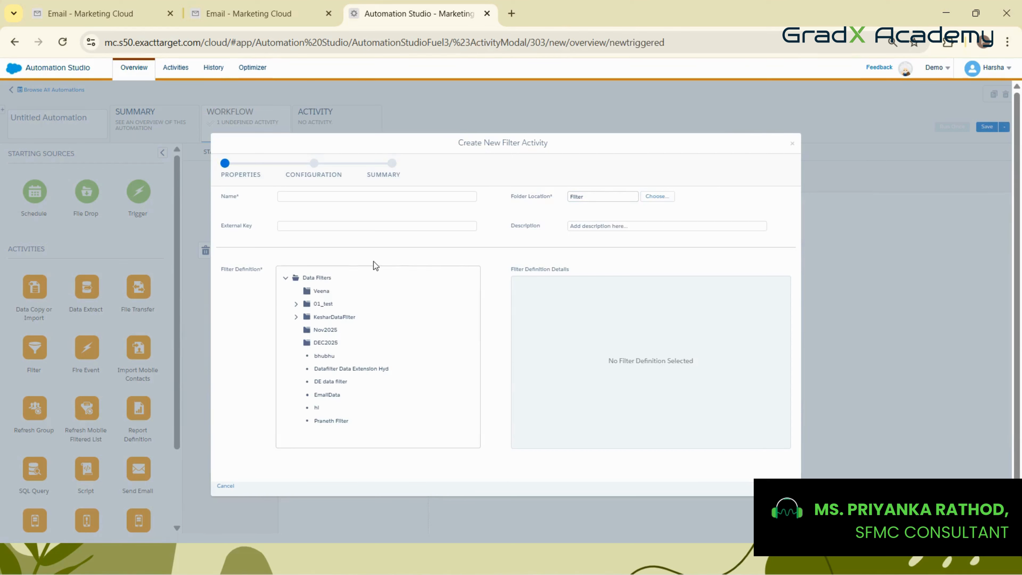
{"action": "left_click", "coordinate": [326, 195]}
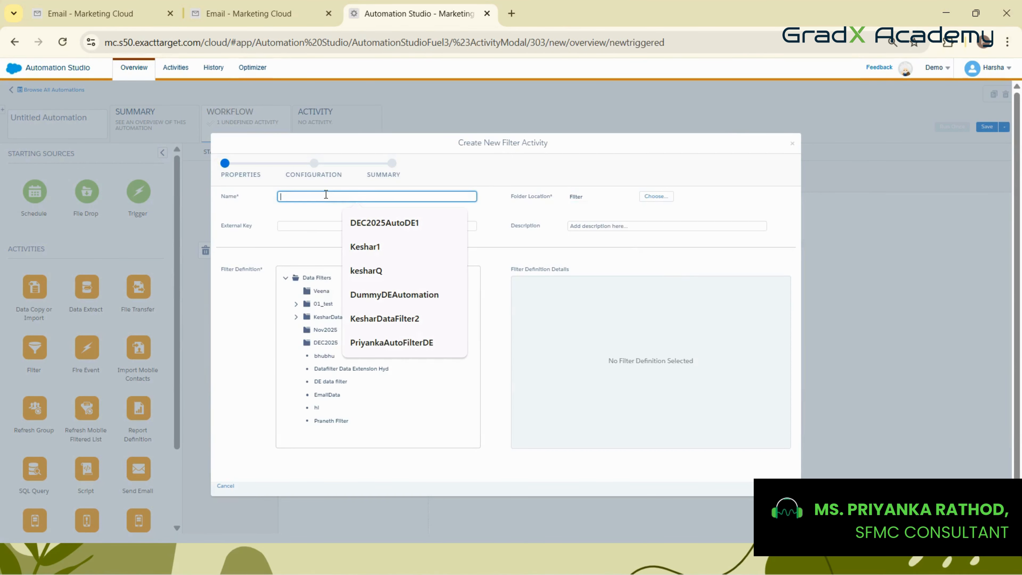
{"action": "left_click", "coordinate": [386, 224]}
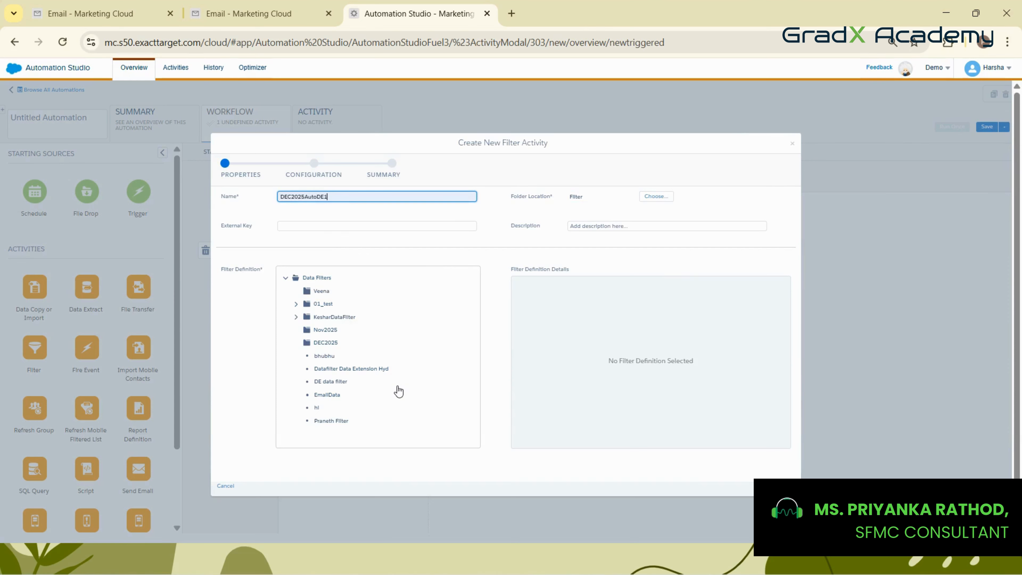
{"action": "left_click", "coordinate": [323, 343]}
{"action": "left_click", "coordinate": [324, 343]}
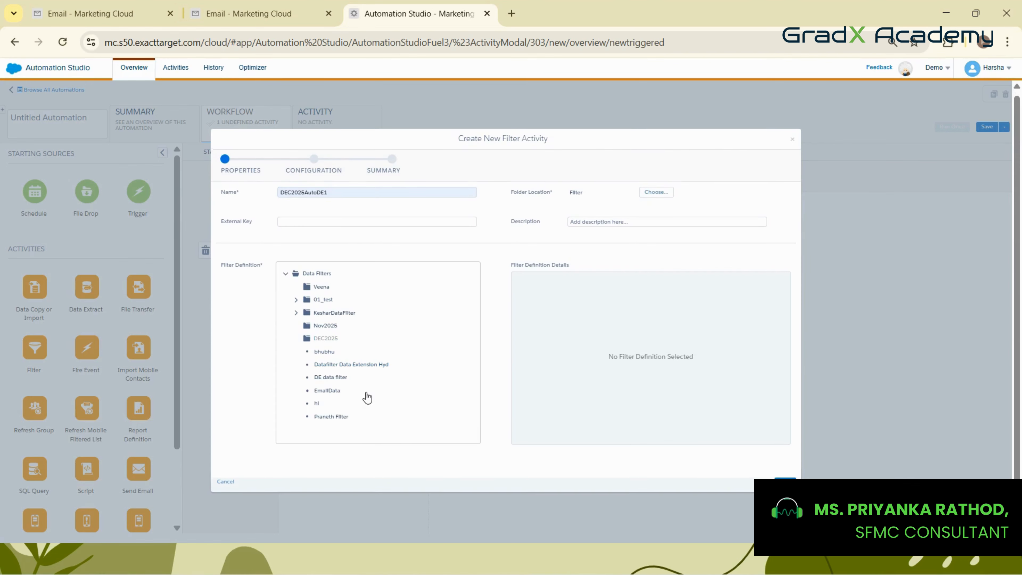
{"action": "left_click", "coordinate": [325, 324]}
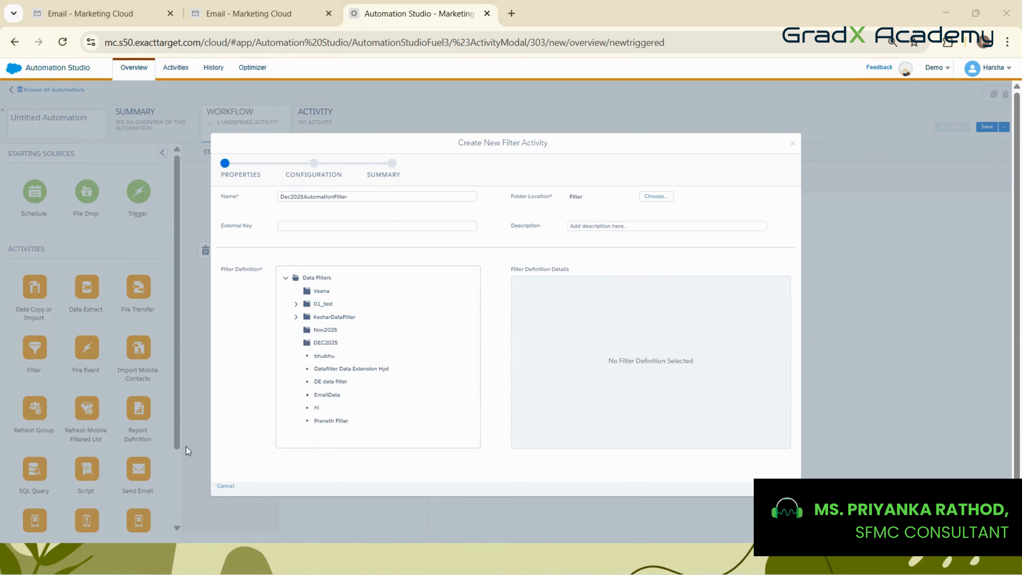
{"action": "left_click", "coordinate": [307, 338]}
{"action": "left_click", "coordinate": [335, 365]}
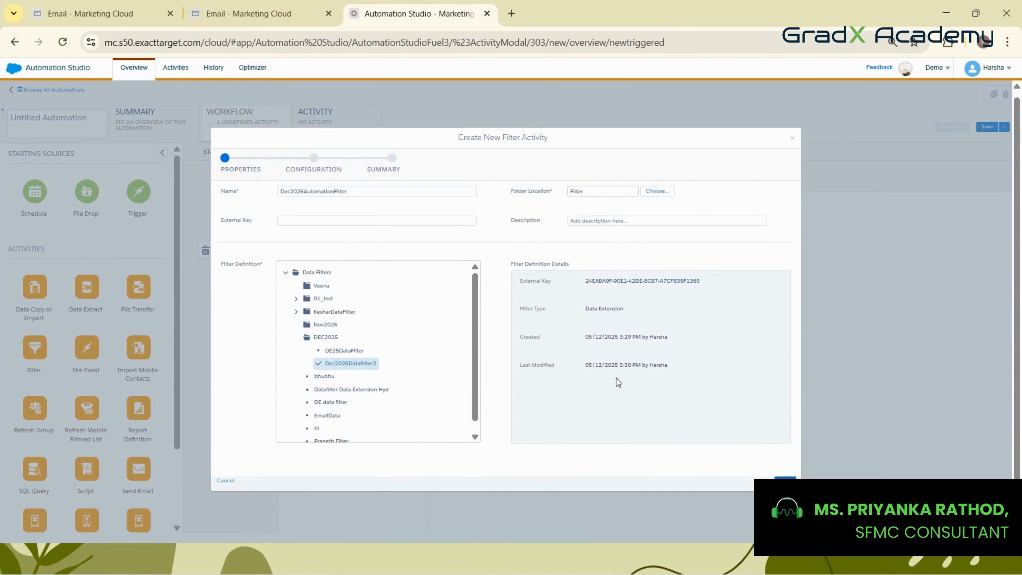
{"action": "left_click", "coordinate": [784, 479]}
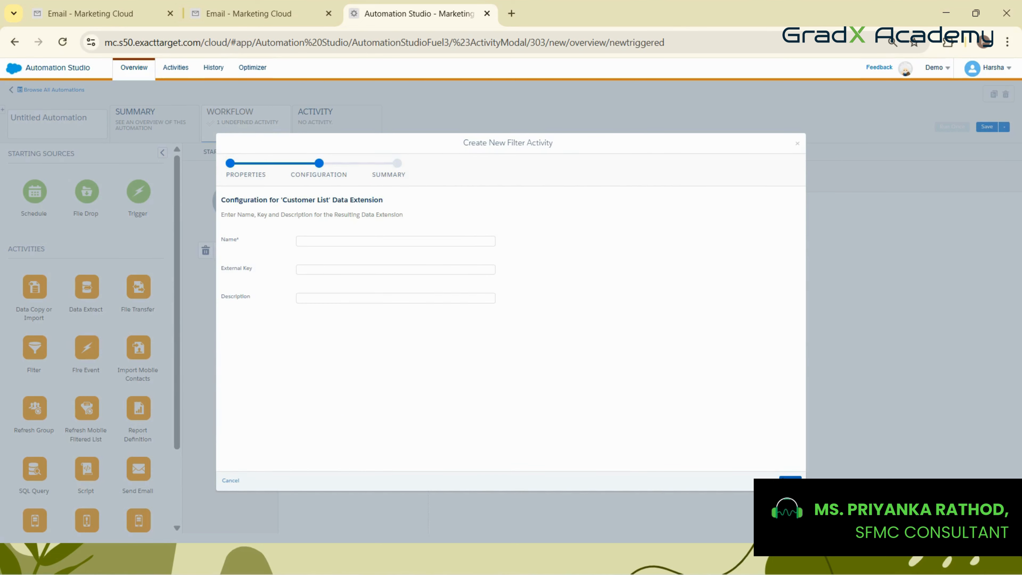
Name the filter activity's resulting data extension Dec2025AutomationFilter2, leave its external key and description empty, and finish creating the activity
{"action": "left_click", "coordinate": [375, 242]}
{"action": "type", "text": "Dec2025AutomationFilter"}
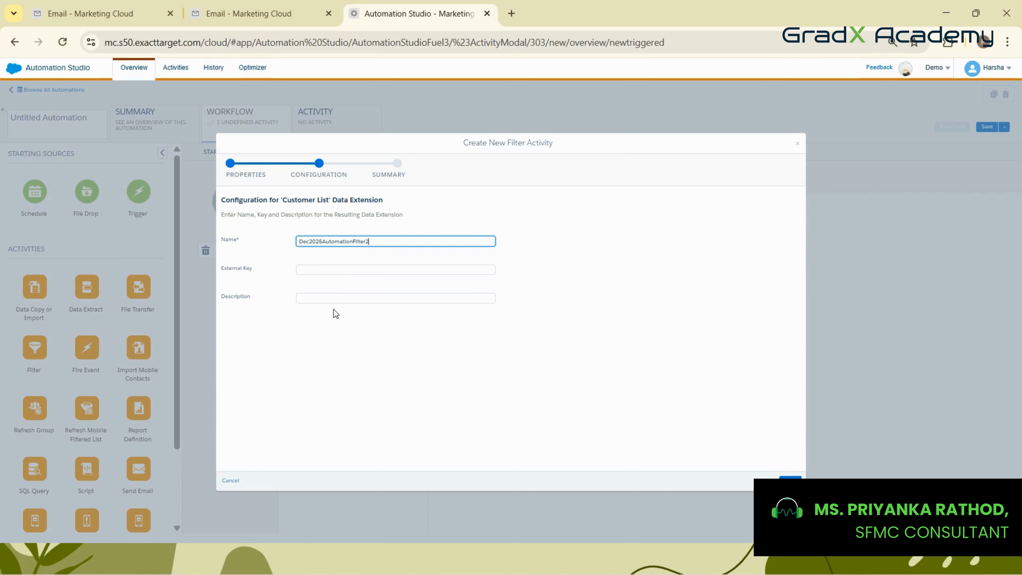
{"action": "left_click", "coordinate": [329, 270]}
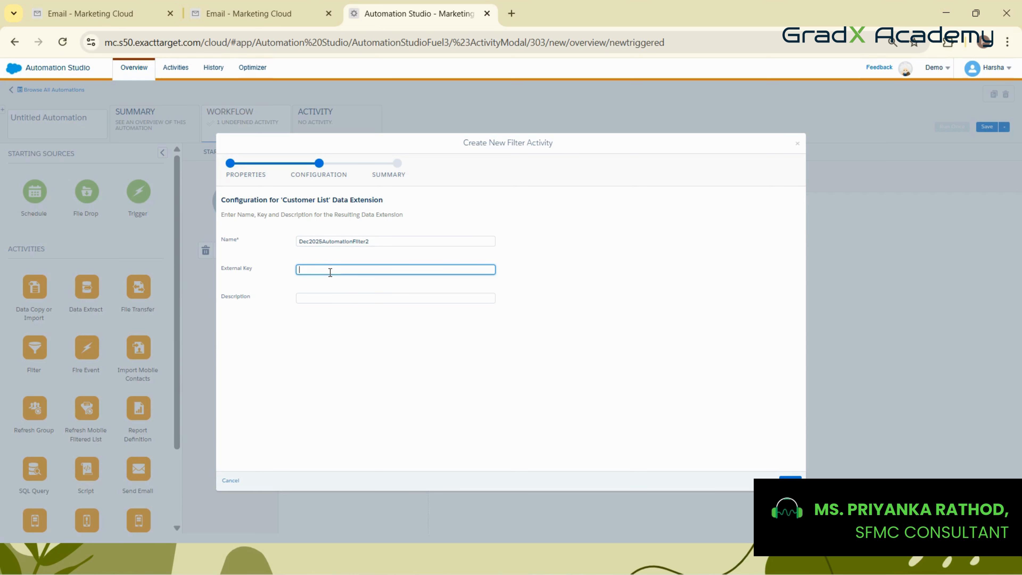
{"action": "left_click", "coordinate": [328, 301]}
{"action": "left_click", "coordinate": [790, 481]}
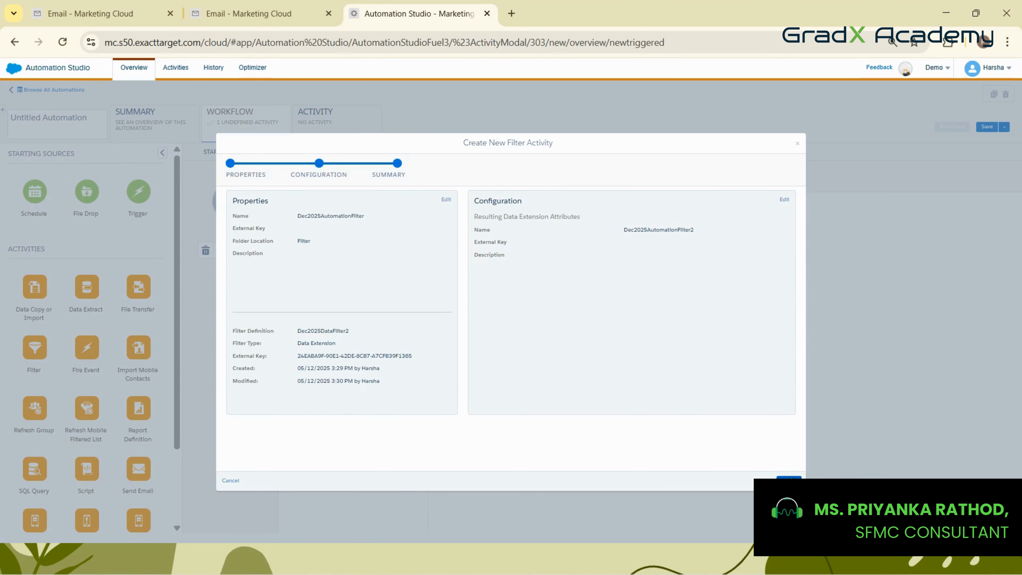
{"action": "left_click", "coordinate": [777, 479]}
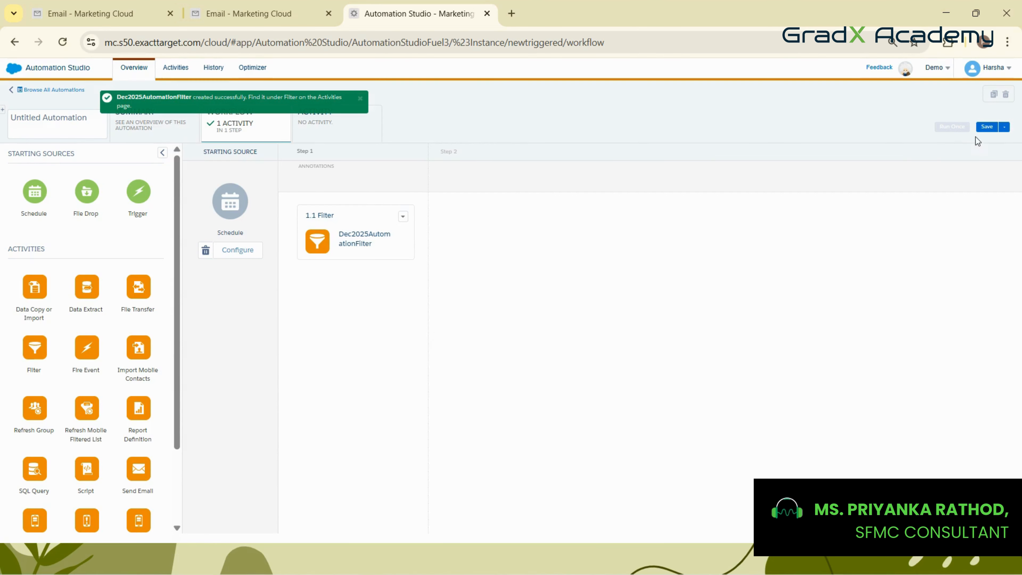
Start saving the automation and name it Dec2025AutomationFilter3
{"action": "left_click", "coordinate": [987, 127]}
{"action": "left_click", "coordinate": [431, 139]}
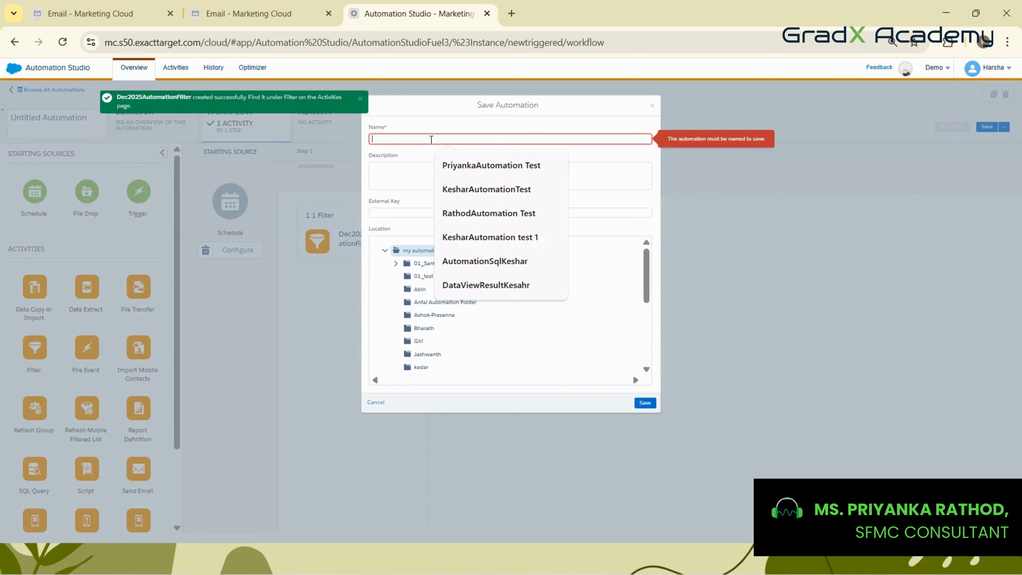
{"action": "type", "text": "Dec2025AutomationFilter"}
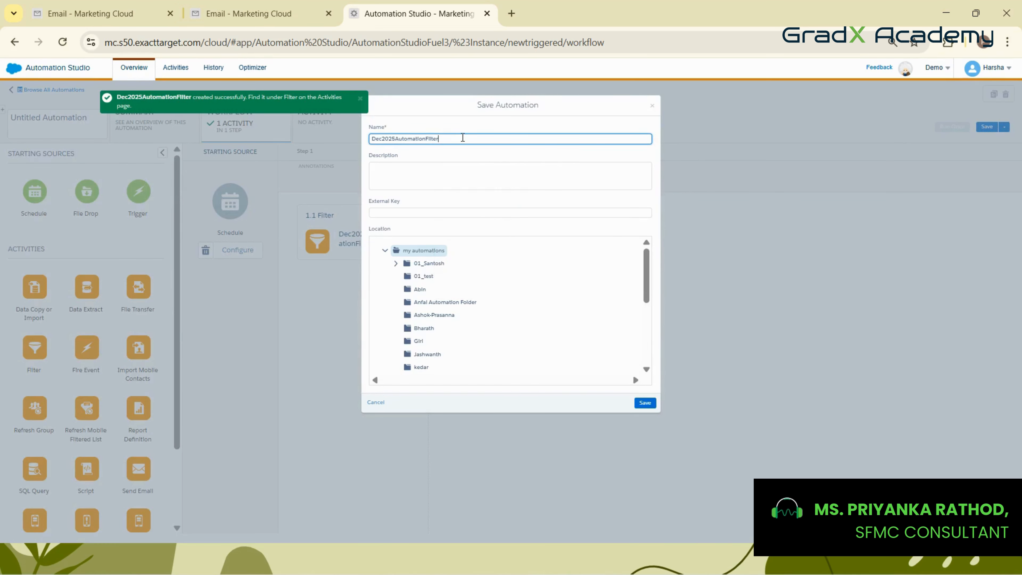
{"action": "type", "text": "3"}
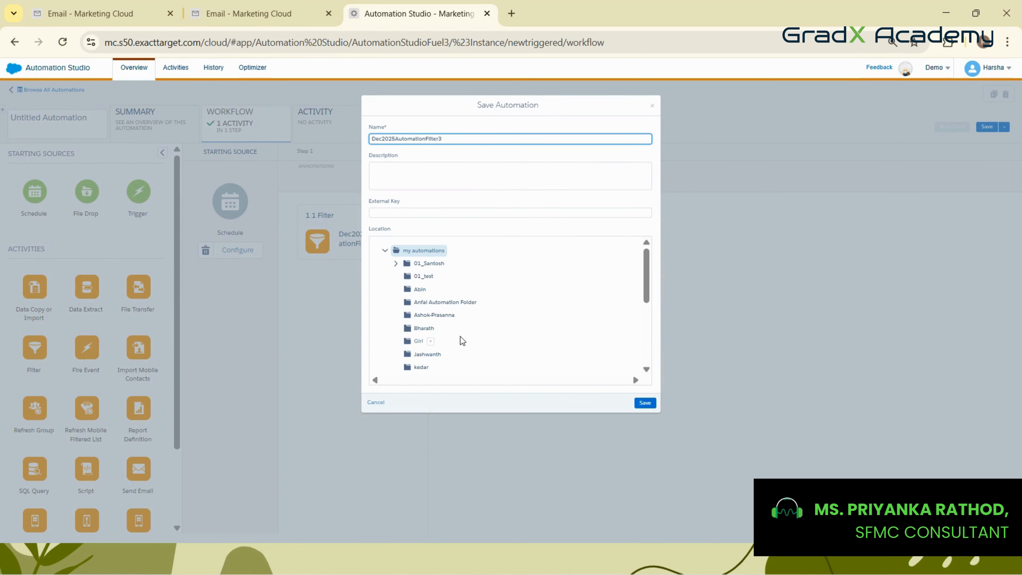
Create a folder named Dec2025 under my automations in the save location tree
{"action": "scroll", "coordinate": [462, 341], "scroll_direction": "down", "scroll_amount": 2}
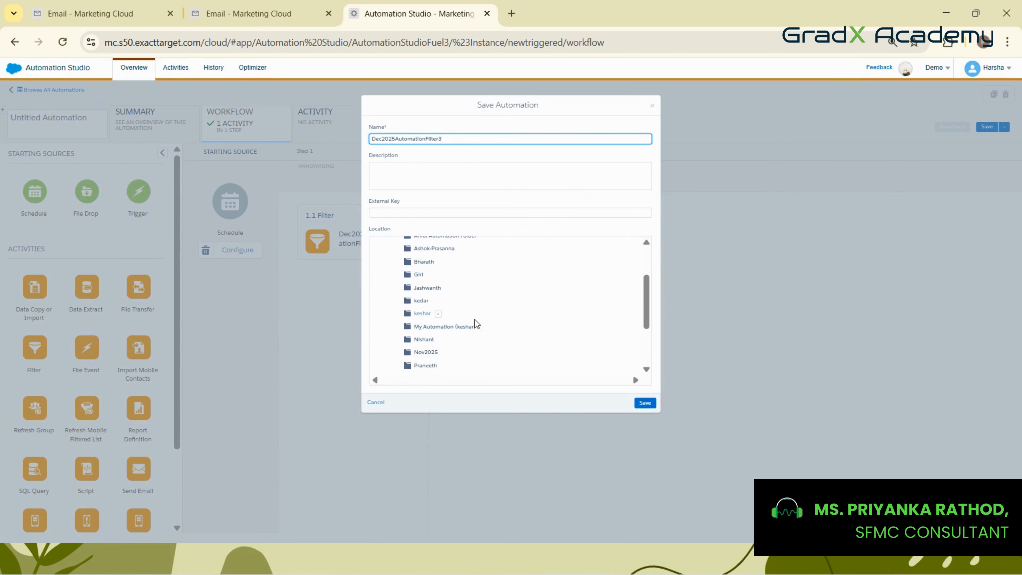
{"action": "scroll", "coordinate": [456, 341], "scroll_direction": "down", "scroll_amount": 2}
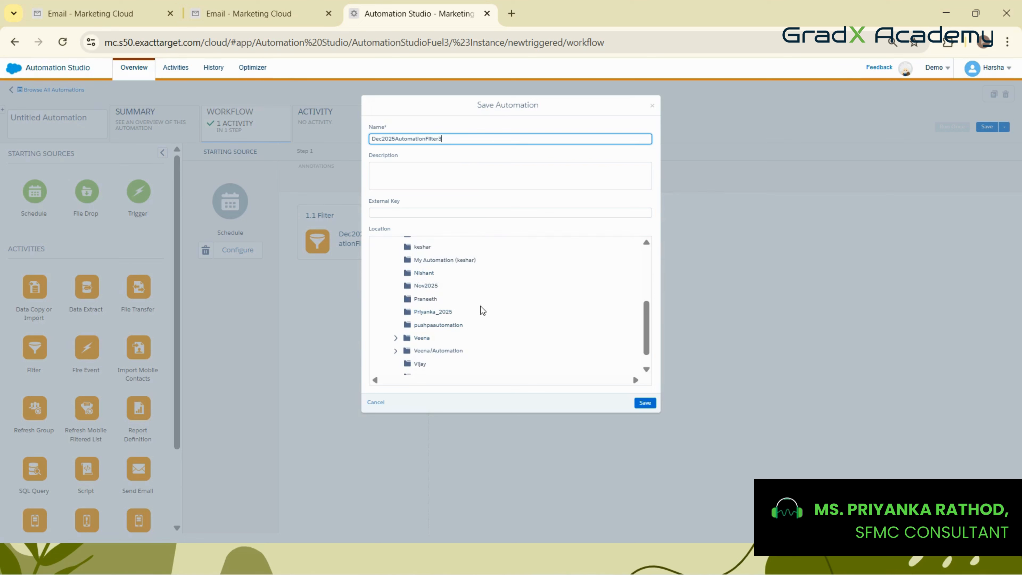
{"action": "scroll", "coordinate": [432, 286], "scroll_direction": "up", "scroll_amount": 6}
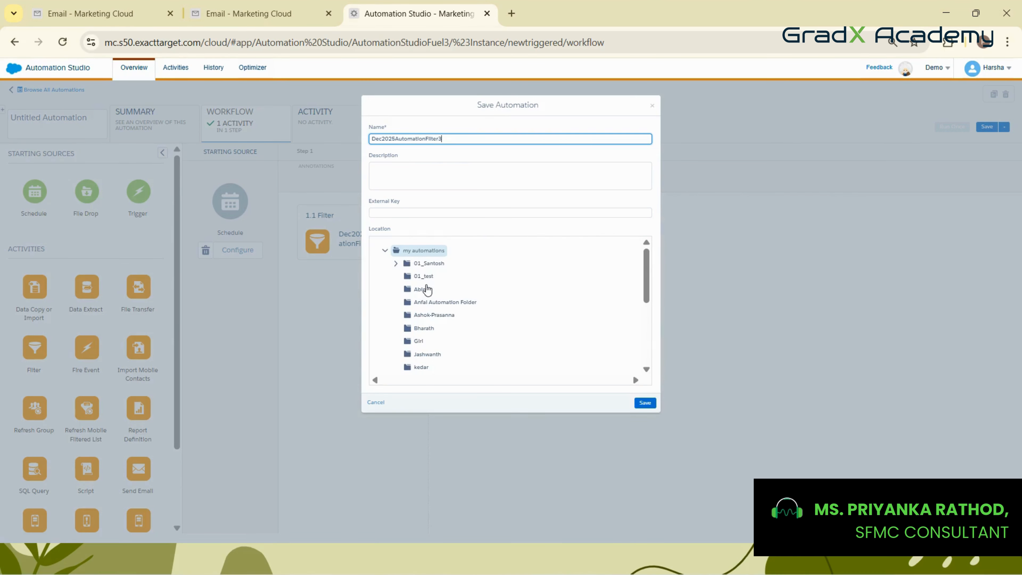
{"action": "right_click", "coordinate": [429, 252]}
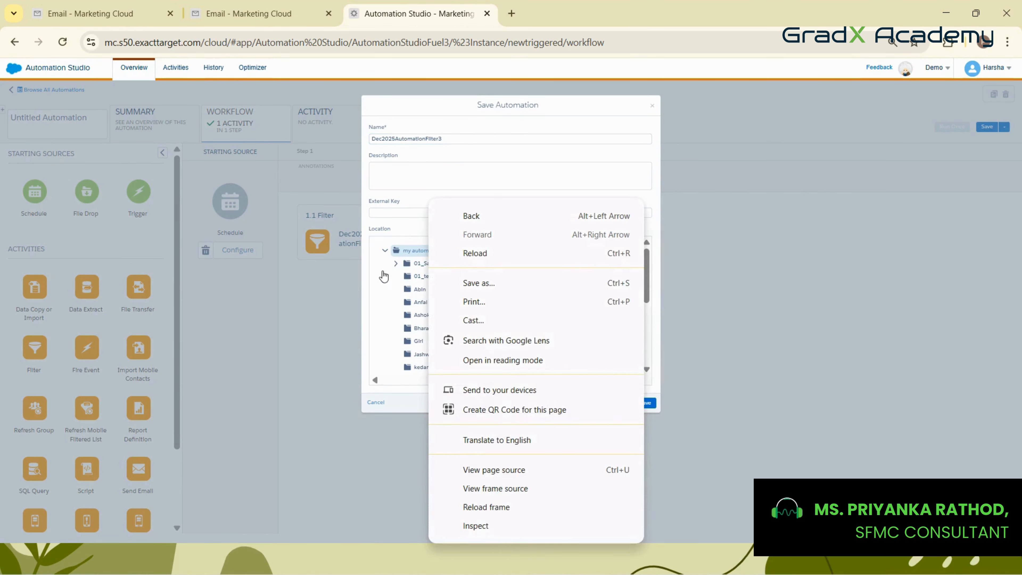
{"action": "double_click", "coordinate": [384, 272]}
{"action": "left_click", "coordinate": [451, 251]}
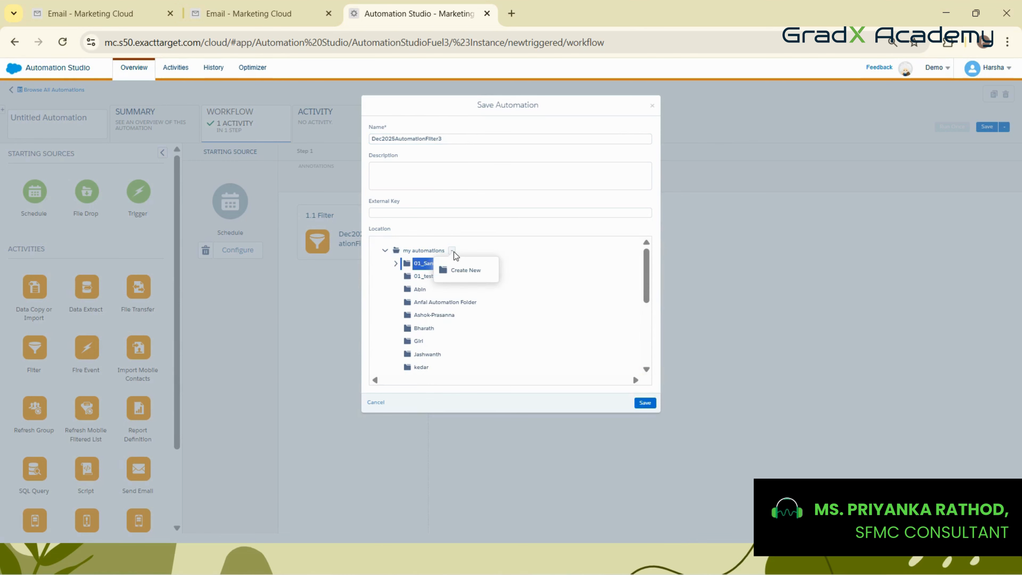
{"action": "left_click", "coordinate": [464, 270]}
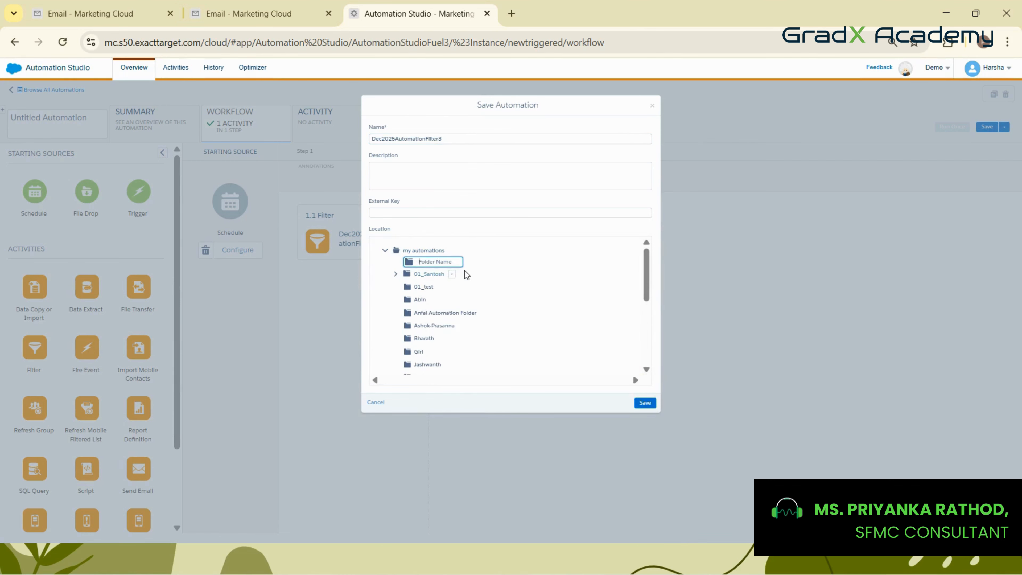
{"action": "type", "text": "Dec2025"}
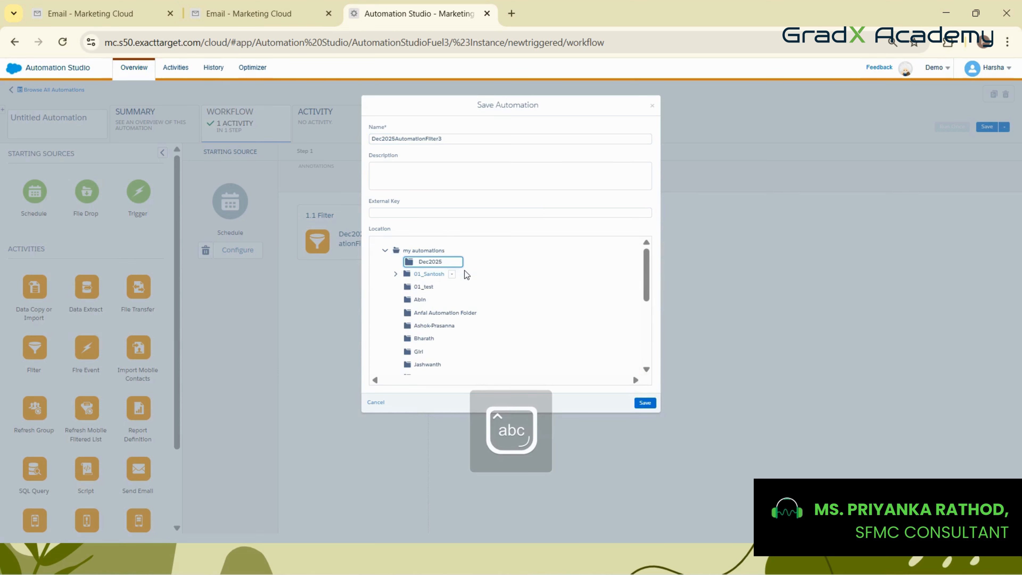
{"action": "left_click", "coordinate": [514, 282]}
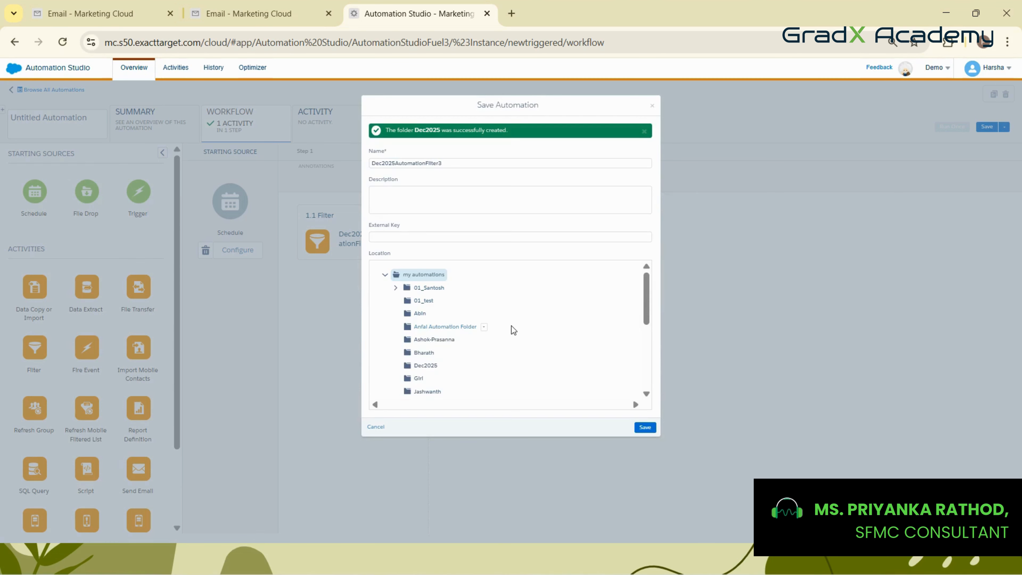
Choose the Dec2025 folder as the location and save the automation there
{"action": "scroll", "coordinate": [485, 349], "scroll_direction": "down", "scroll_amount": 5}
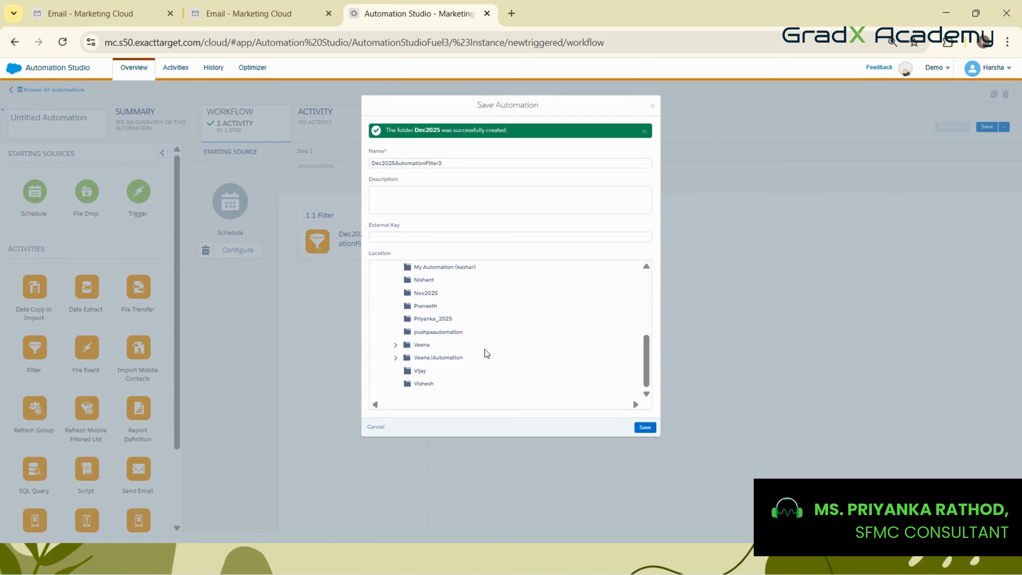
{"action": "scroll", "coordinate": [460, 340], "scroll_direction": "up", "scroll_amount": 5}
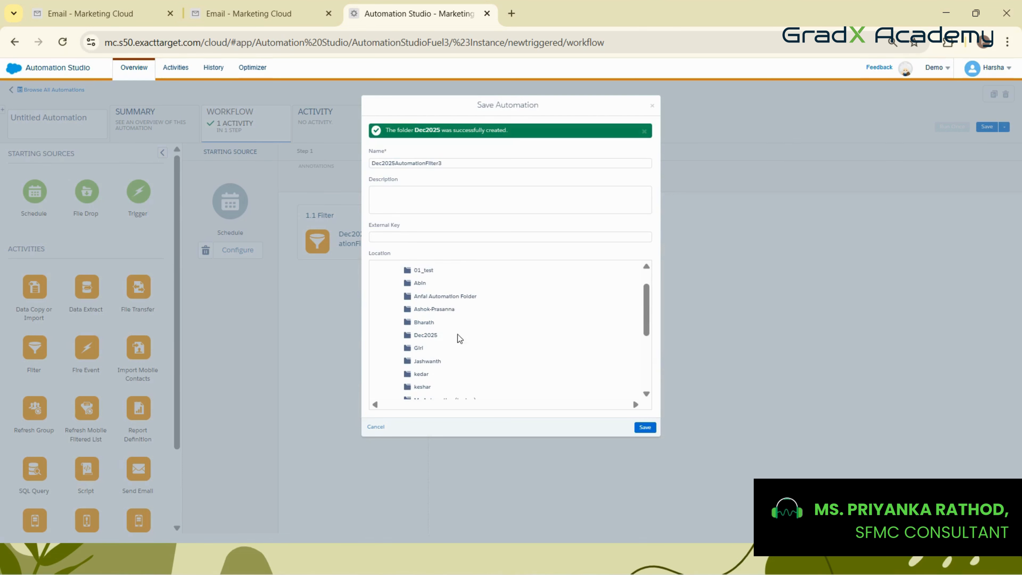
{"action": "left_click", "coordinate": [436, 336]}
{"action": "left_click", "coordinate": [647, 428]}
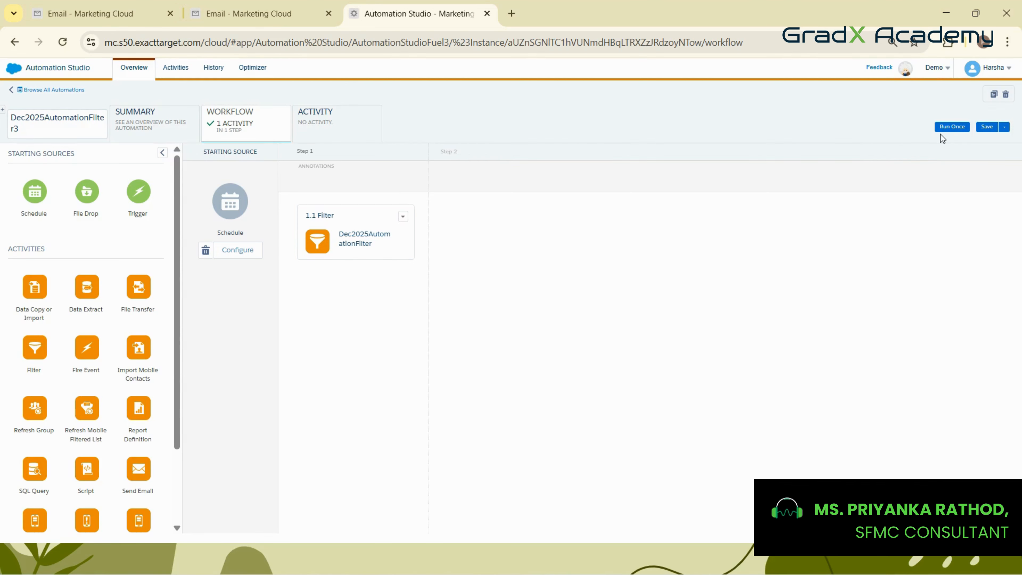
Run the automation once with the Dec2025AutomationFilter activity selected, leaving the notification recipients empty
{"action": "left_click", "coordinate": [943, 127]}
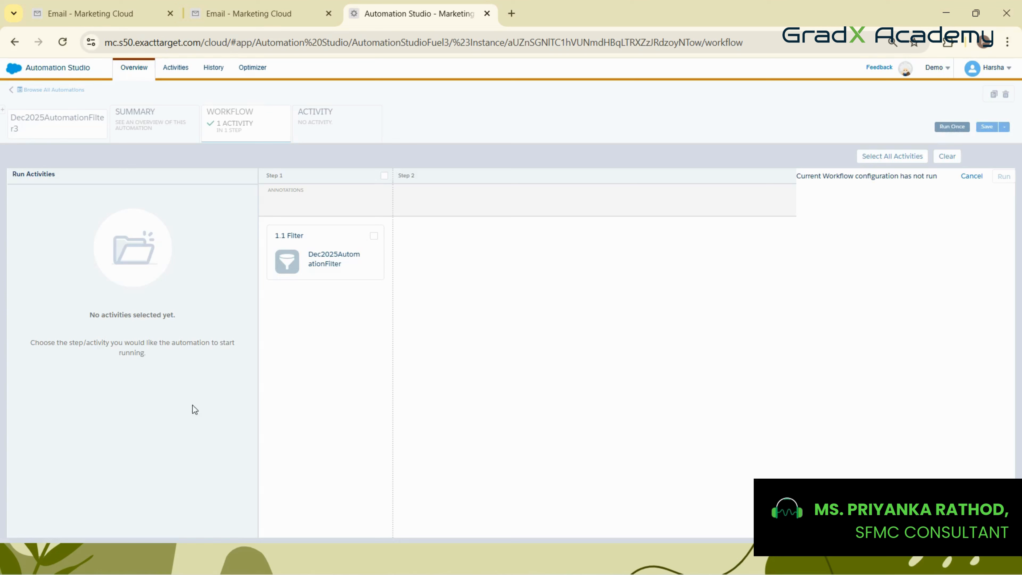
{"action": "left_click", "coordinate": [373, 237]}
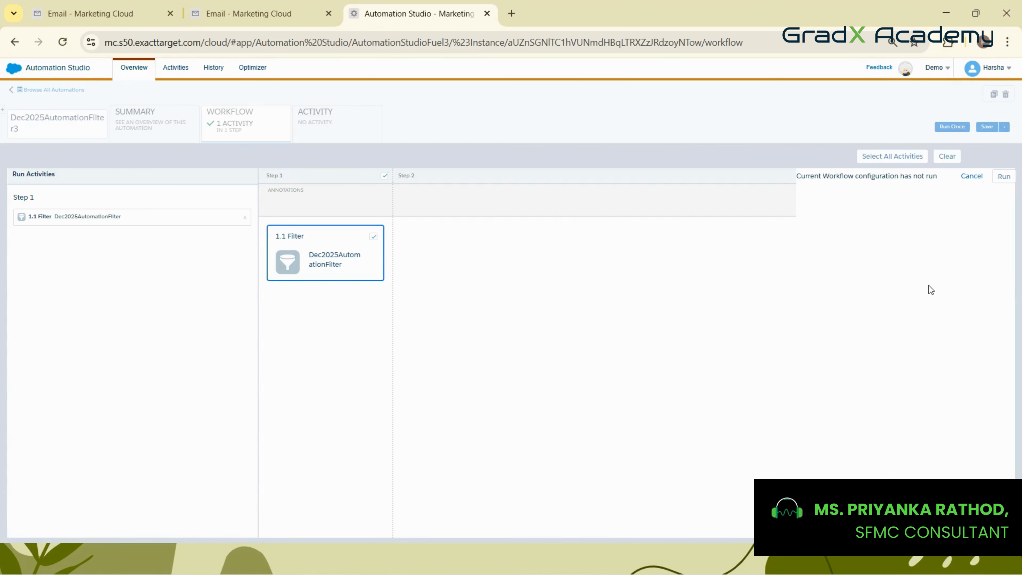
{"action": "left_click", "coordinate": [1002, 178]}
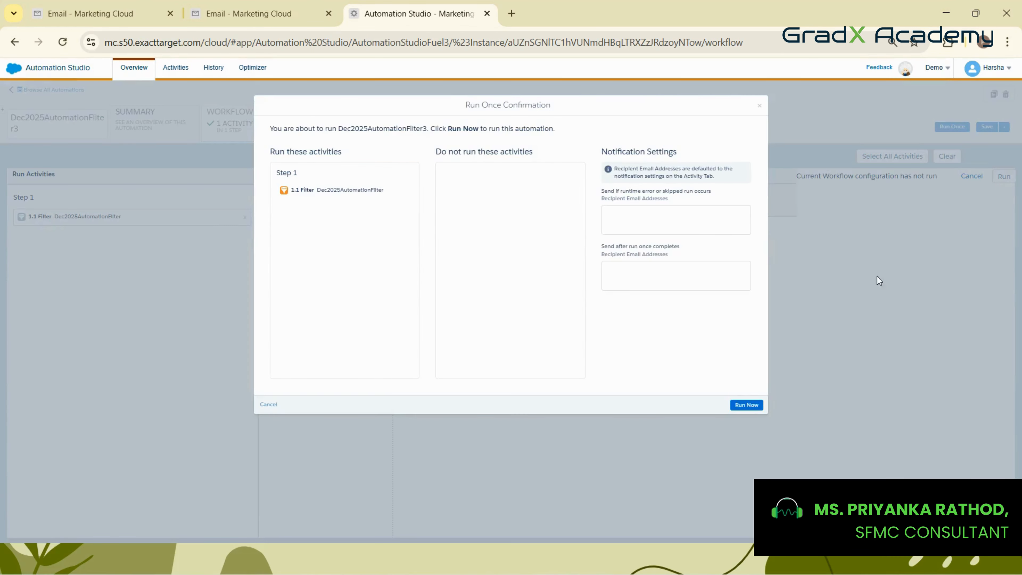
{"action": "left_click", "coordinate": [752, 408]}
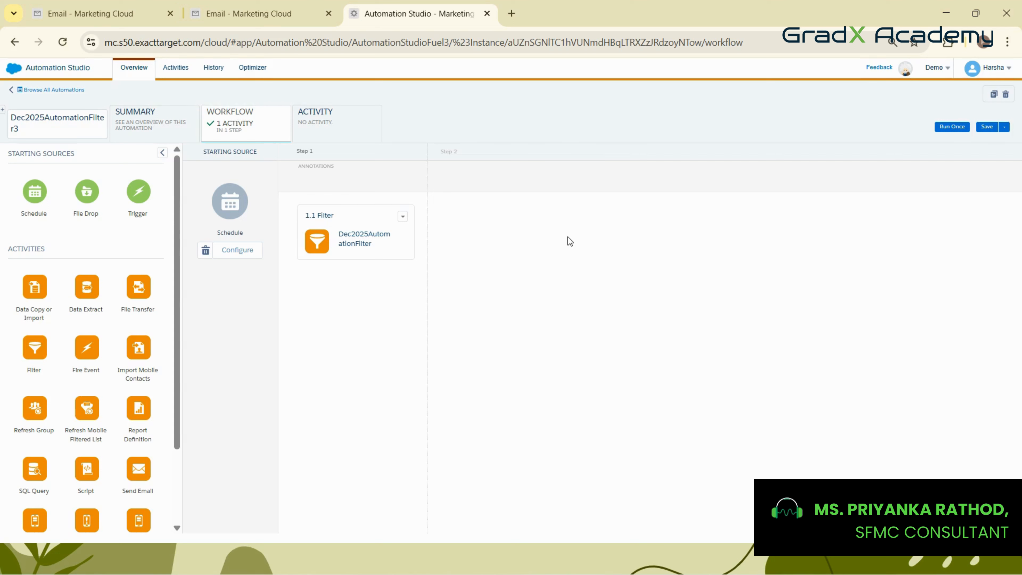
Switch to Email Studio, open the Dec2025AutomationFilter2 data extension in the DEC2025 folder, and examine its records
{"action": "left_click", "coordinate": [251, 13]}
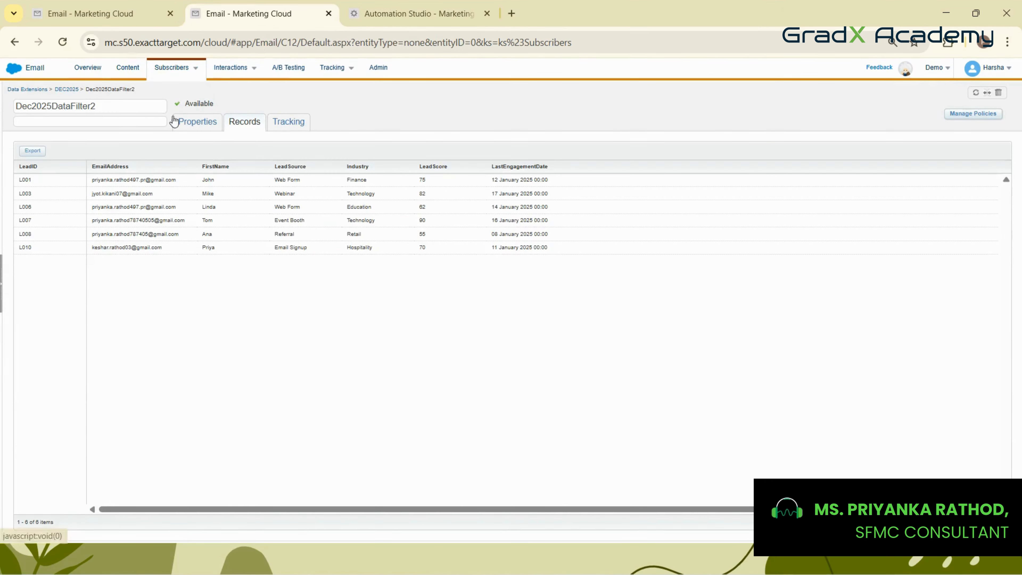
{"action": "left_click", "coordinate": [138, 12]}
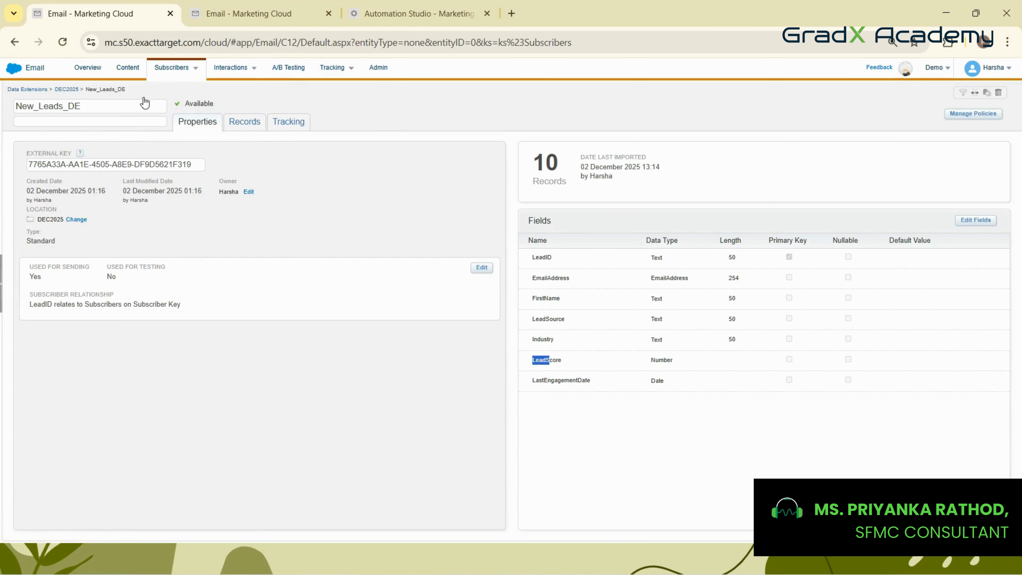
{"action": "mouse_move", "coordinate": [167, 72]}
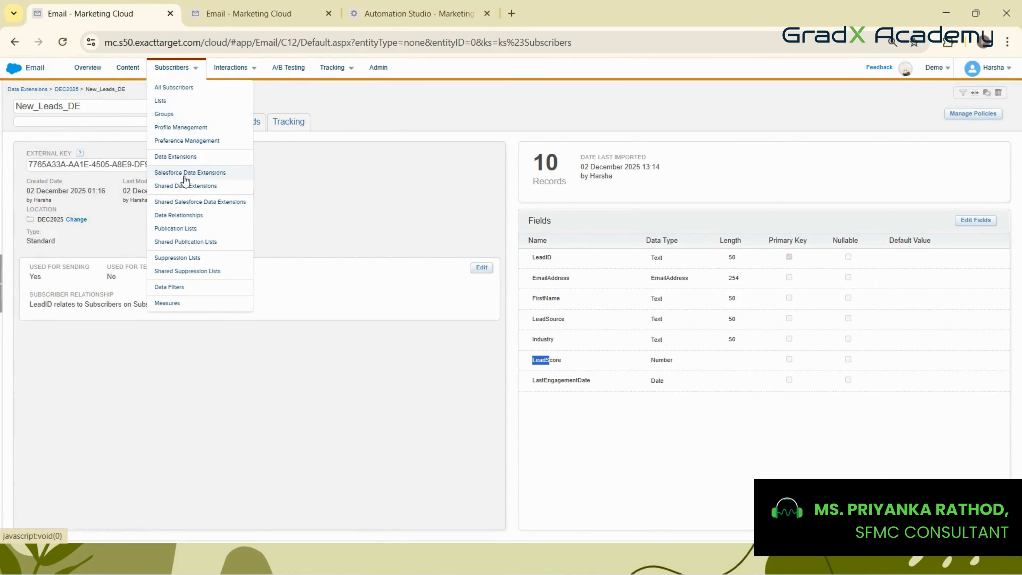
{"action": "left_click", "coordinate": [184, 157]}
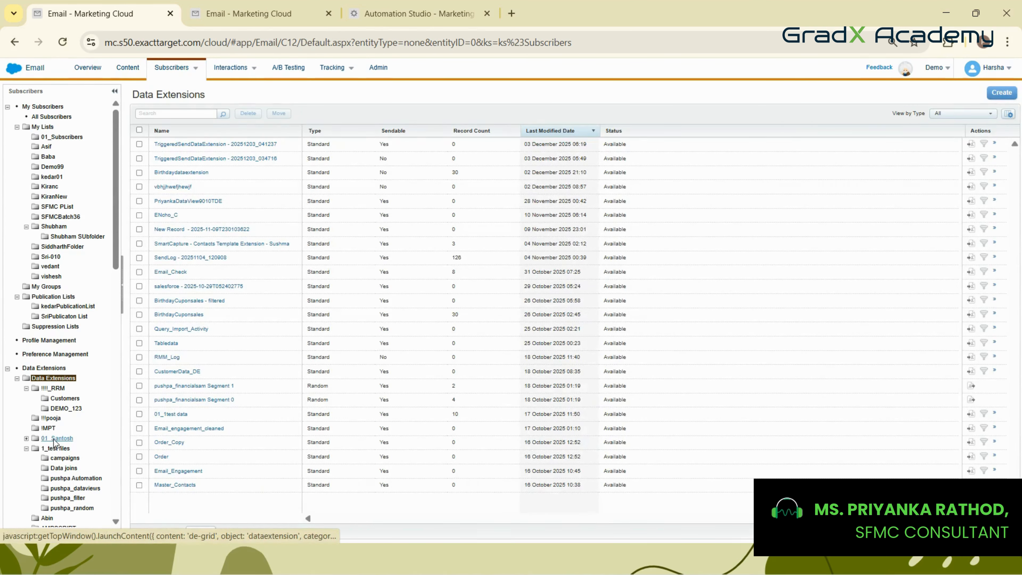
{"action": "scroll", "coordinate": [81, 413], "scroll_direction": "down", "scroll_amount": 2}
{"action": "scroll", "coordinate": [81, 413], "scroll_direction": "down", "scroll_amount": 2}
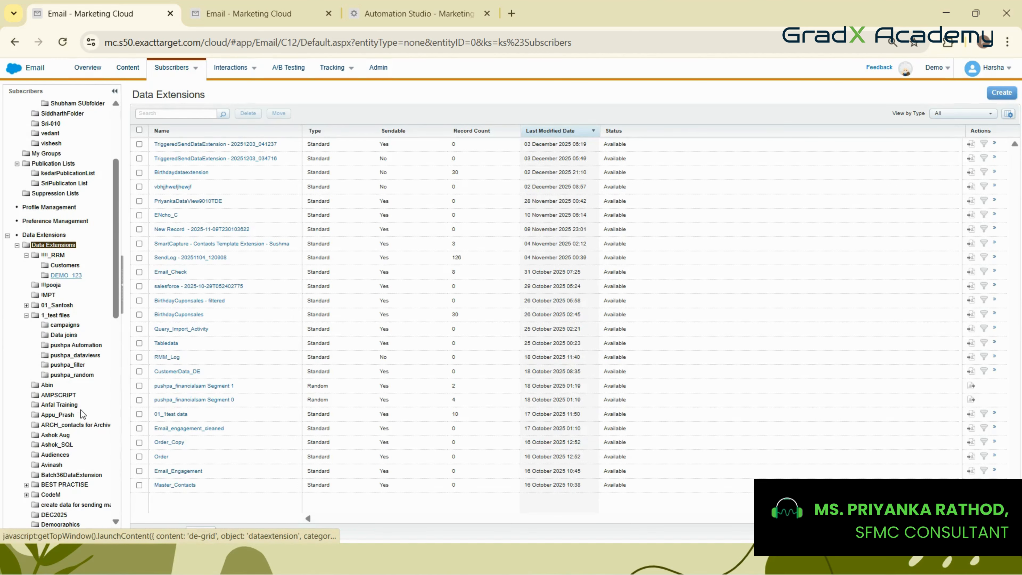
{"action": "scroll", "coordinate": [94, 344], "scroll_direction": "down", "scroll_amount": 4}
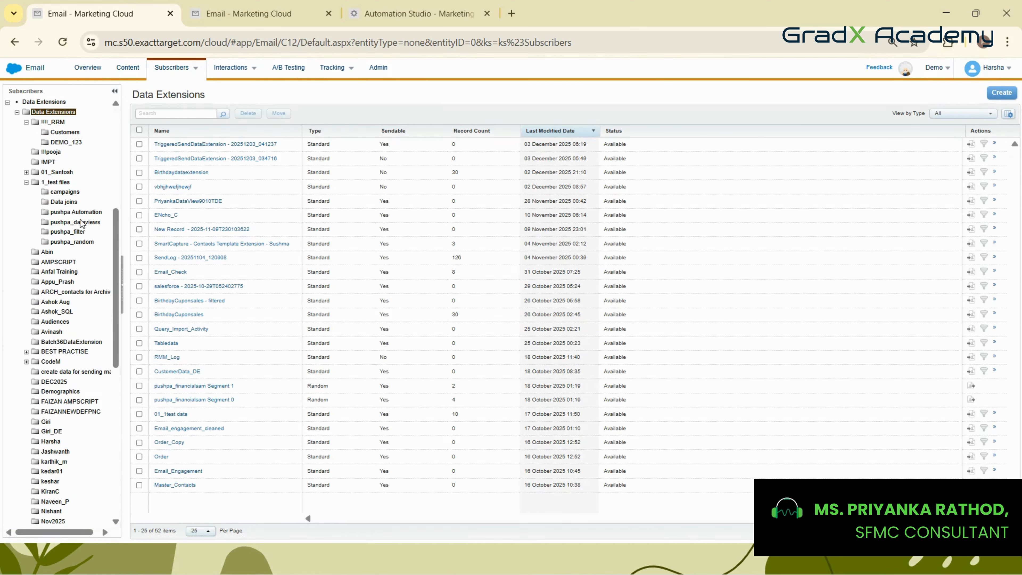
{"action": "scroll", "coordinate": [82, 206], "scroll_direction": "down", "scroll_amount": 4}
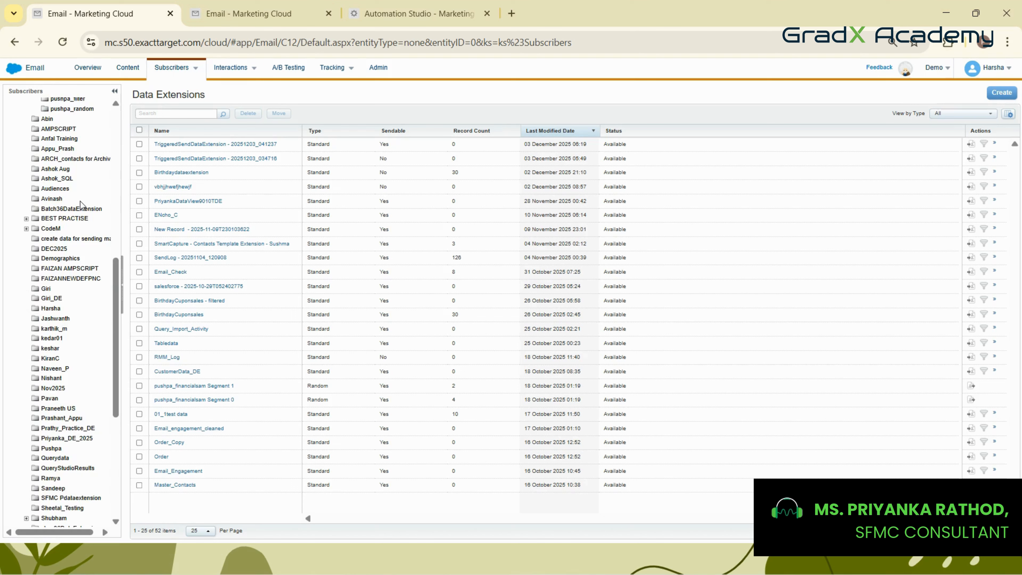
{"action": "scroll", "coordinate": [80, 204], "scroll_direction": "down", "scroll_amount": 2}
{"action": "scroll", "coordinate": [81, 206], "scroll_direction": "up", "scroll_amount": 2}
{"action": "left_click", "coordinate": [44, 250]}
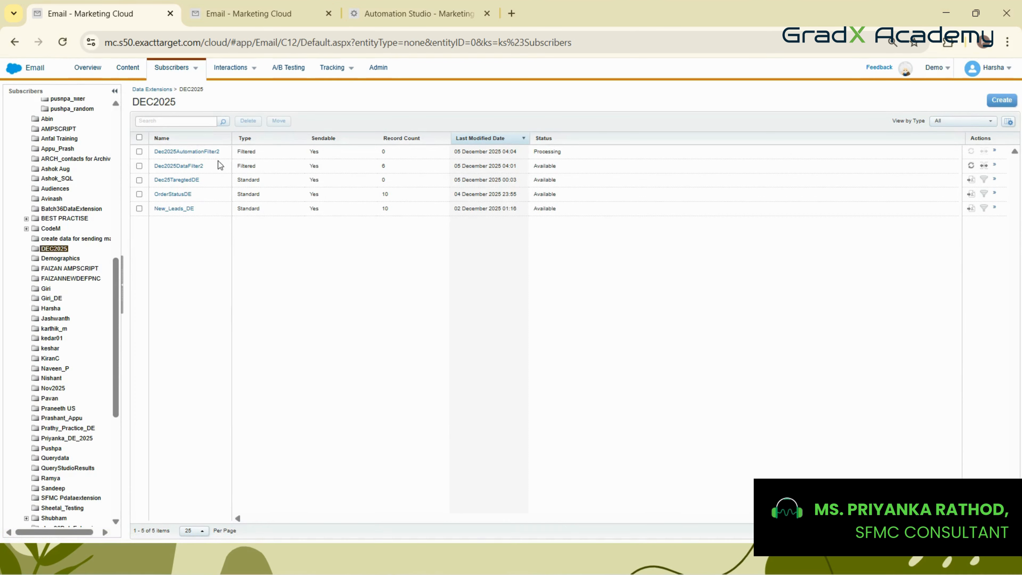
{"action": "left_click", "coordinate": [209, 154]}
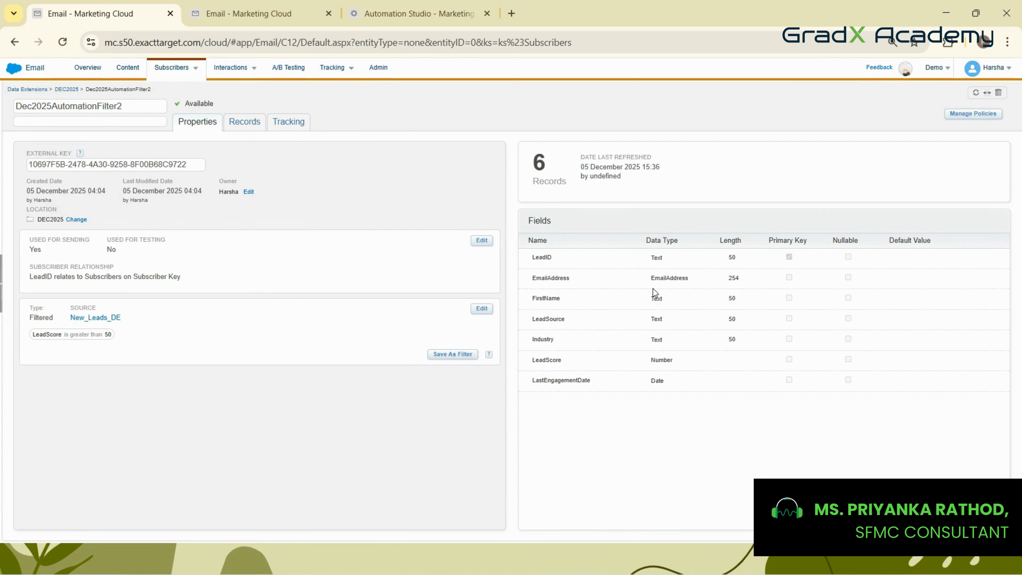
{"action": "left_click", "coordinate": [245, 124]}
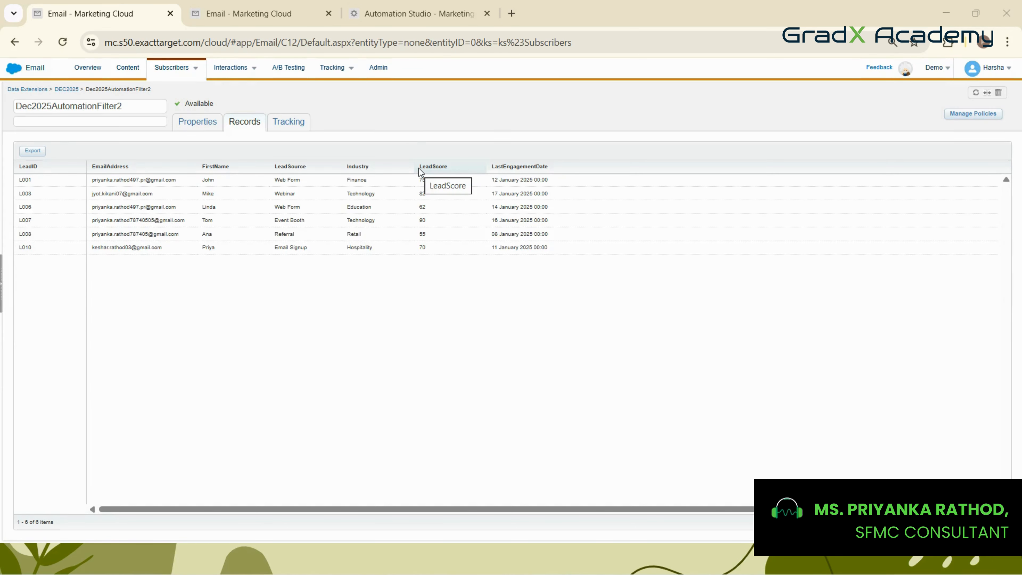
Return to Automation Studio and add a Send Email activity as step 2, following the filter activity
{"action": "left_click", "coordinate": [416, 12]}
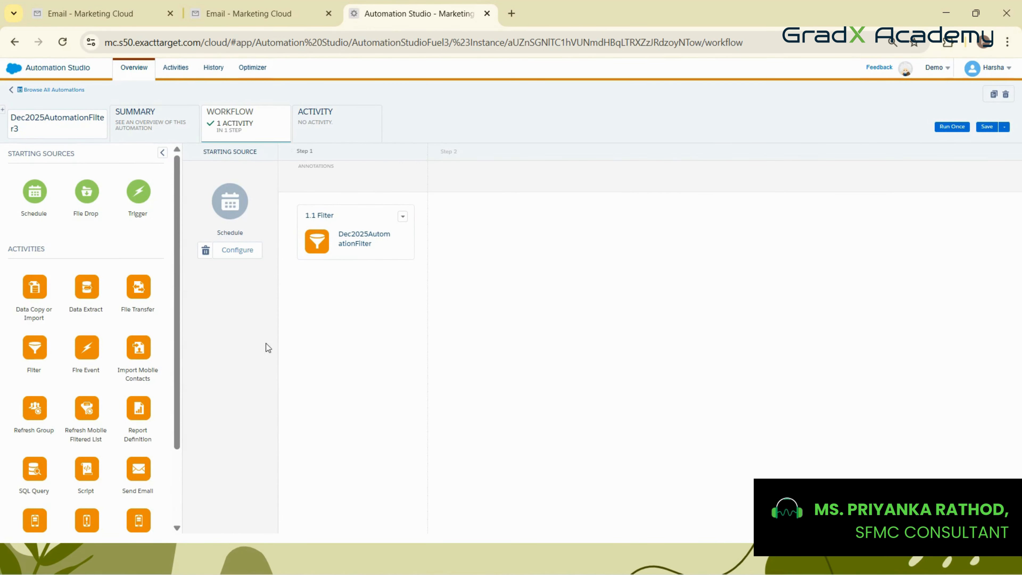
{"action": "scroll", "coordinate": [79, 370], "scroll_direction": "down", "scroll_amount": 2}
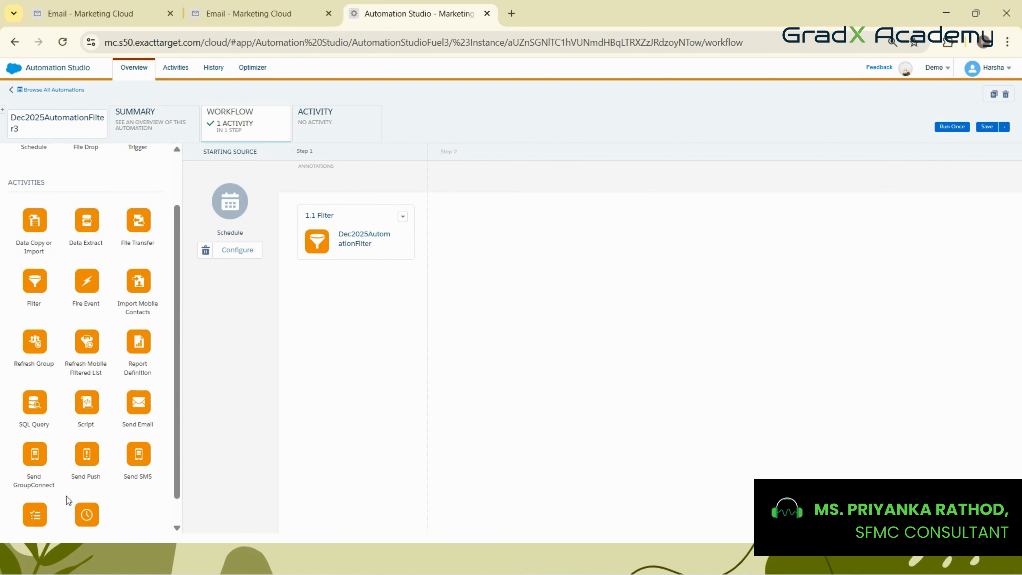
{"action": "left_click_drag", "start_coordinate": [138, 402], "coordinate": [499, 245]}
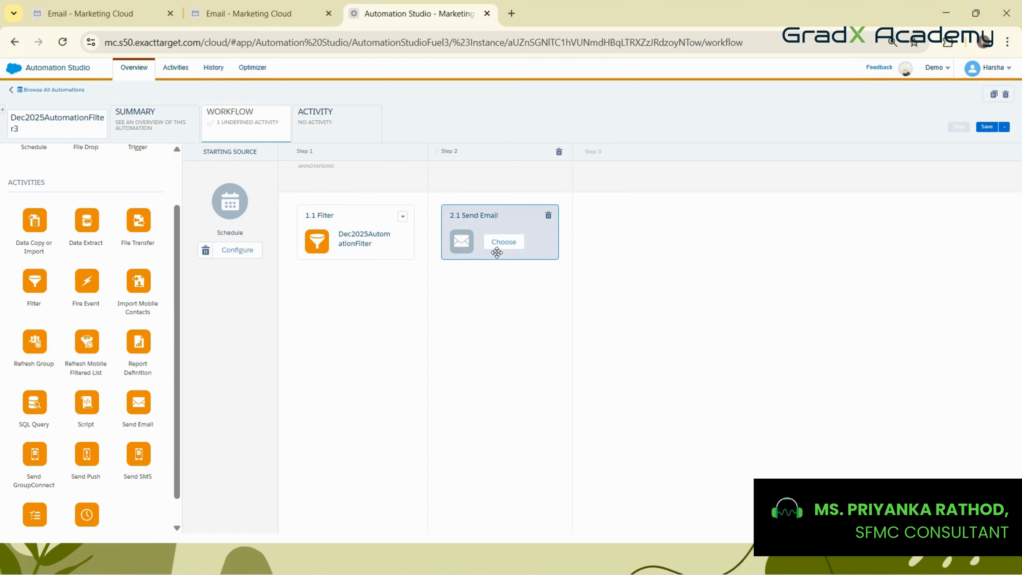
Create a new send email activity for step 2 using the Test Email template-based email as its message
{"action": "left_click", "coordinate": [503, 246]}
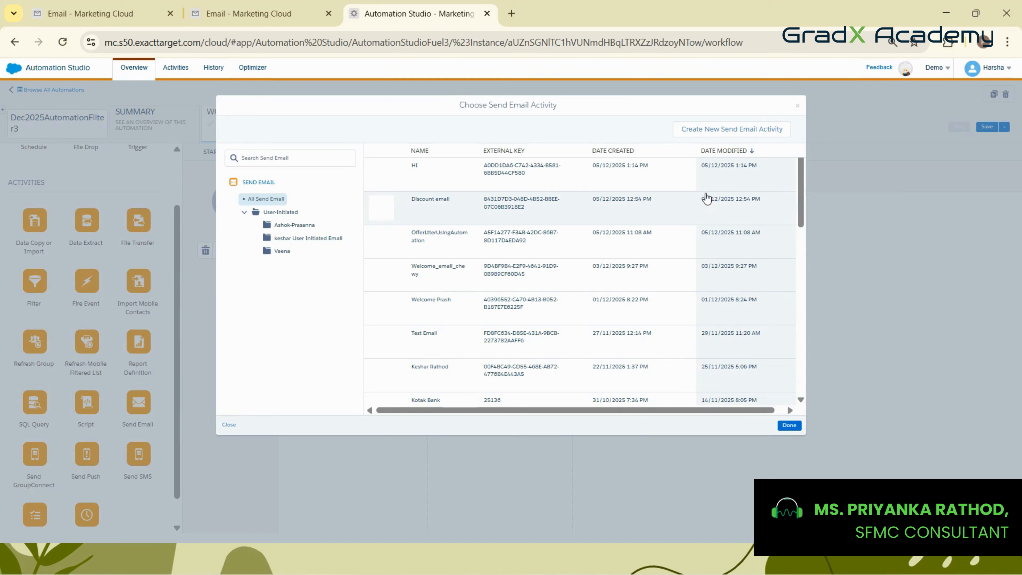
{"action": "left_click", "coordinate": [560, 218]}
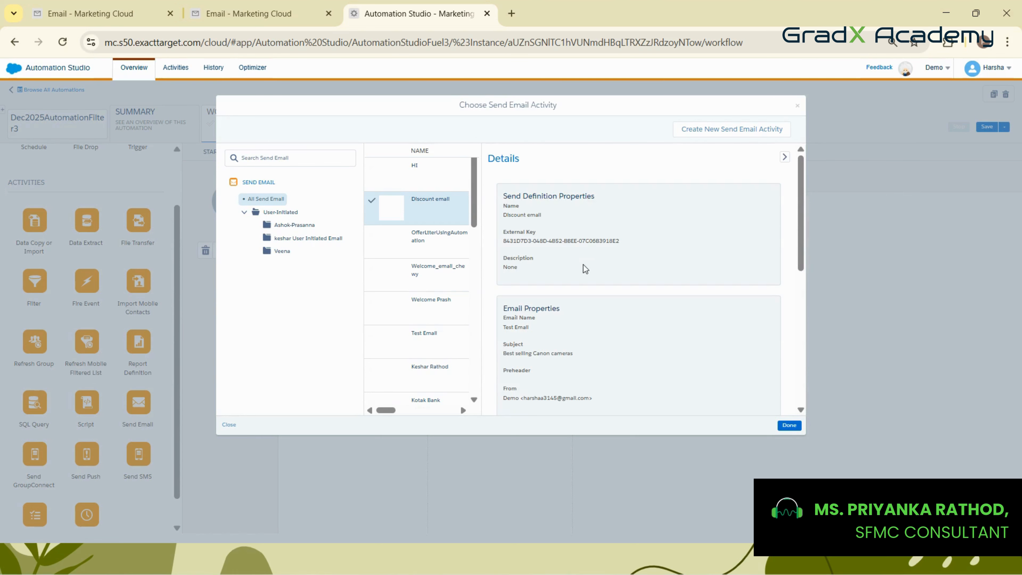
{"action": "left_click", "coordinate": [710, 132]}
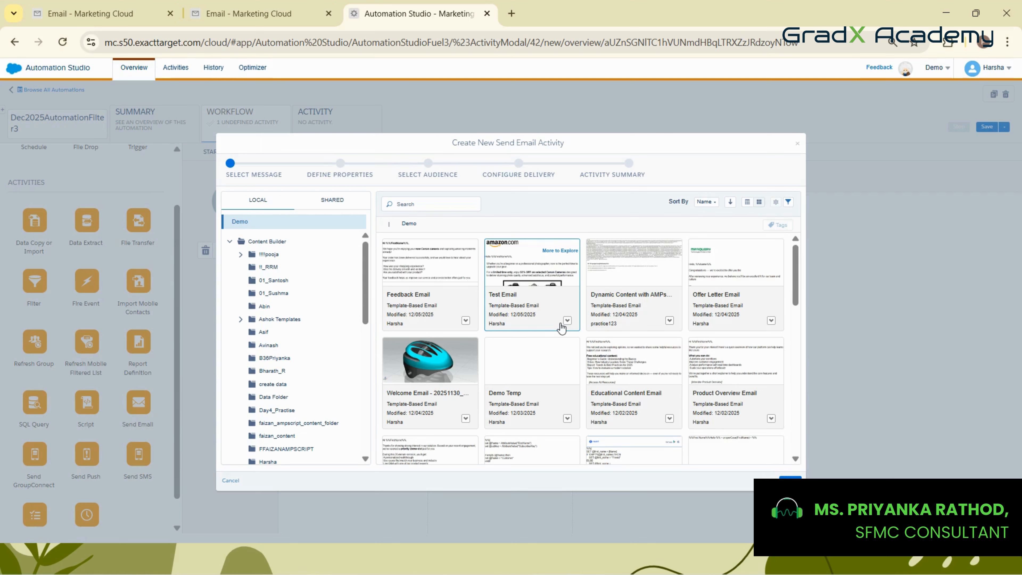
{"action": "scroll", "coordinate": [561, 328], "scroll_direction": "down", "scroll_amount": 3}
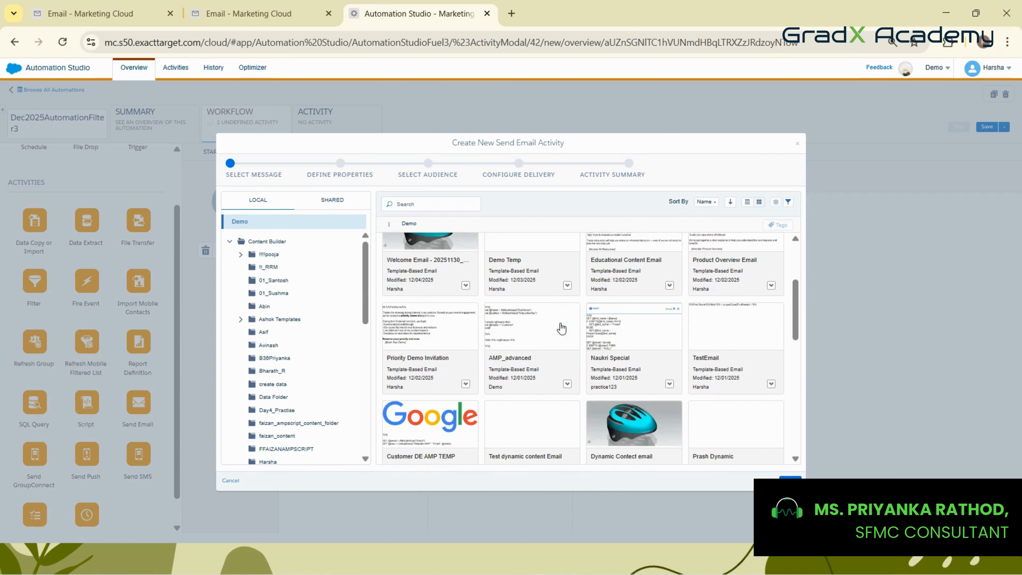
{"action": "scroll", "coordinate": [537, 318], "scroll_direction": "up", "scroll_amount": 3}
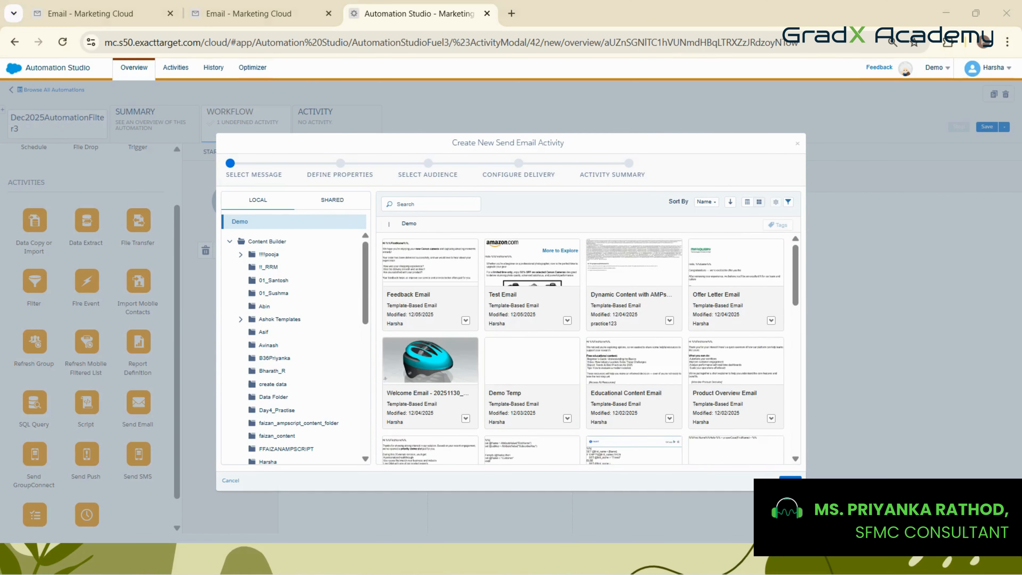
{"action": "left_click", "coordinate": [532, 303]}
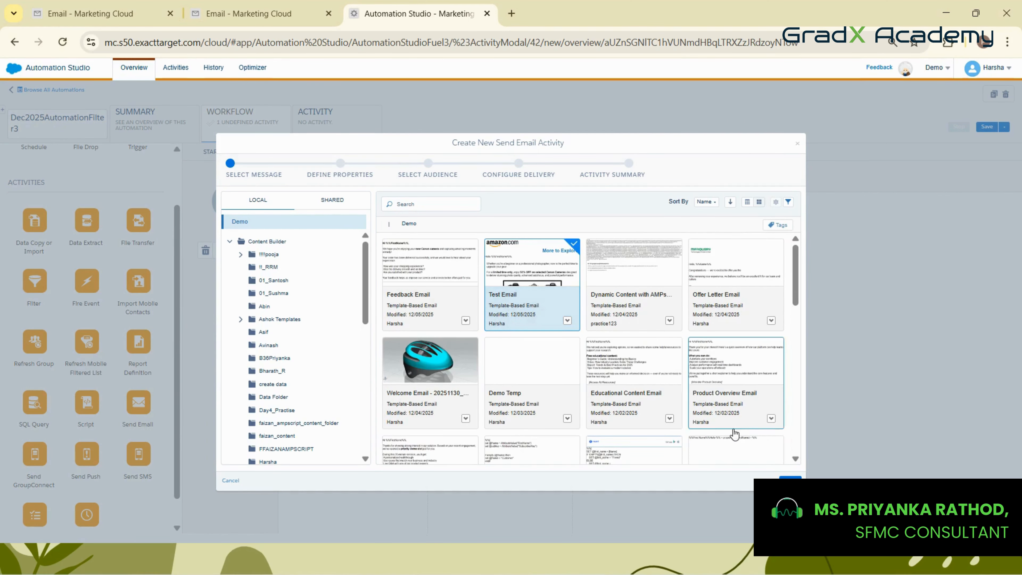
{"action": "left_click", "coordinate": [790, 477]}
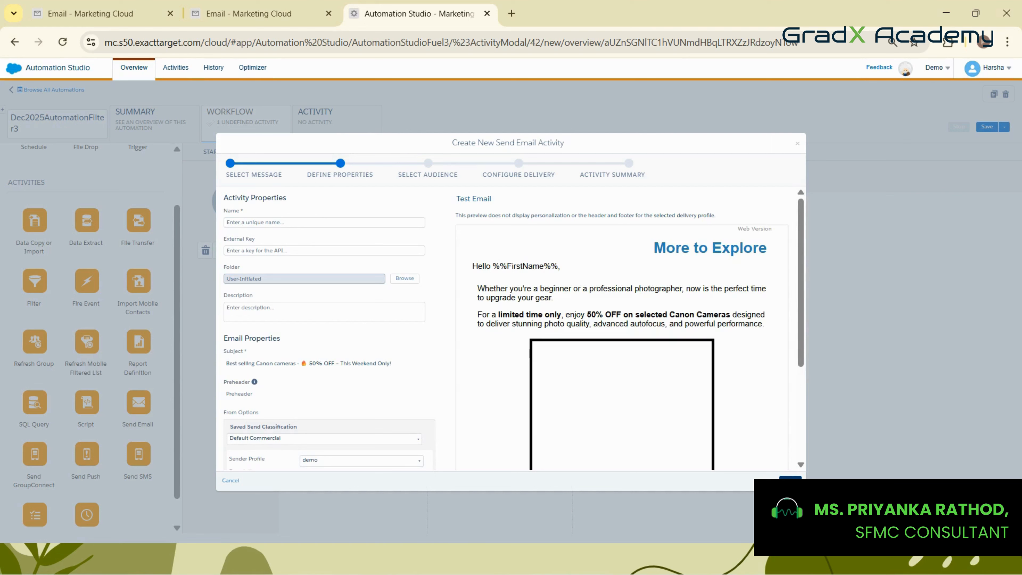
Name the send activity EmailAutomation, review its email properties, and proceed to the audience selection
{"action": "left_click", "coordinate": [276, 221]}
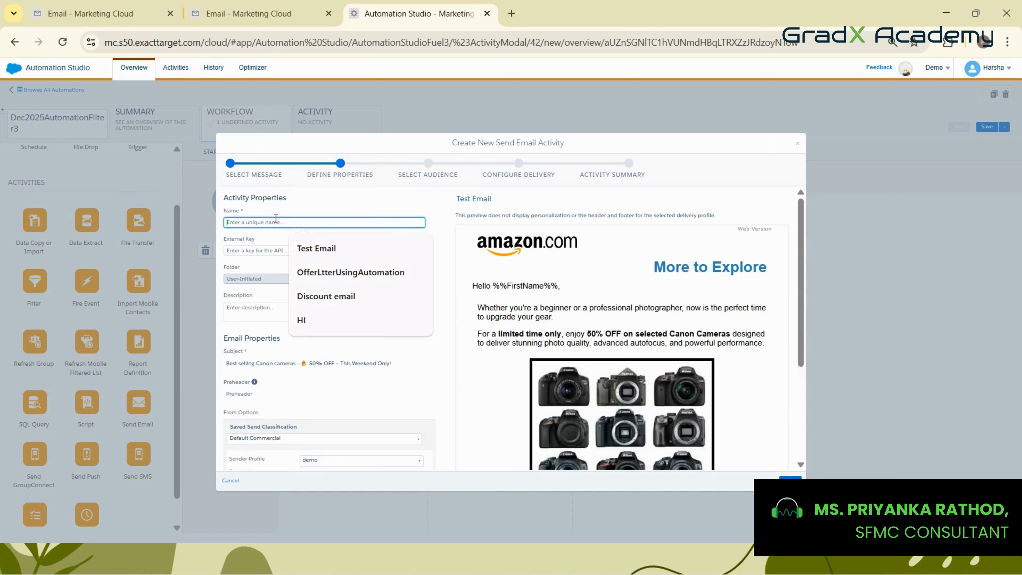
{"action": "key", "text": "Caps_Lock"}
{"action": "type", "text": "E"}
{"action": "key", "text": "Caps_Lock"}
{"action": "type", "text": "mmail"}
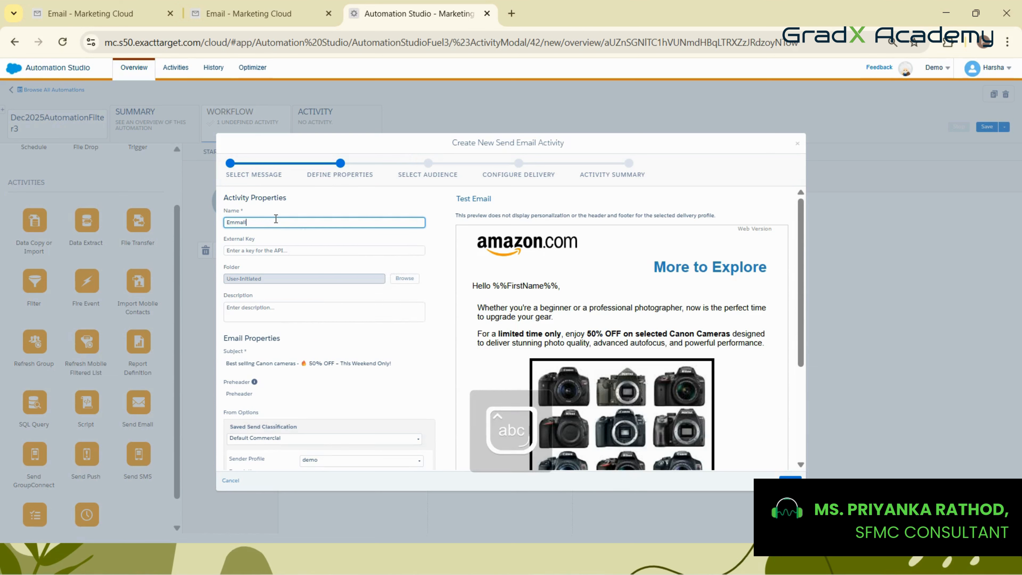
{"action": "key", "text": "BackSpace"}
{"action": "key", "text": "BackSpace"}
{"action": "key", "text": "BackSpace"}
{"action": "type", "text": "ail"}
{"action": "key", "text": "Caps_Lock"}
{"action": "type", "text": "A"}
{"action": "key", "text": "Caps_Lock"}
{"action": "type", "text": "uto"}
{"action": "key", "text": "Caps_Lock"}
{"action": "key", "text": "Caps_Lock"}
{"action": "type", "text": "mation"}
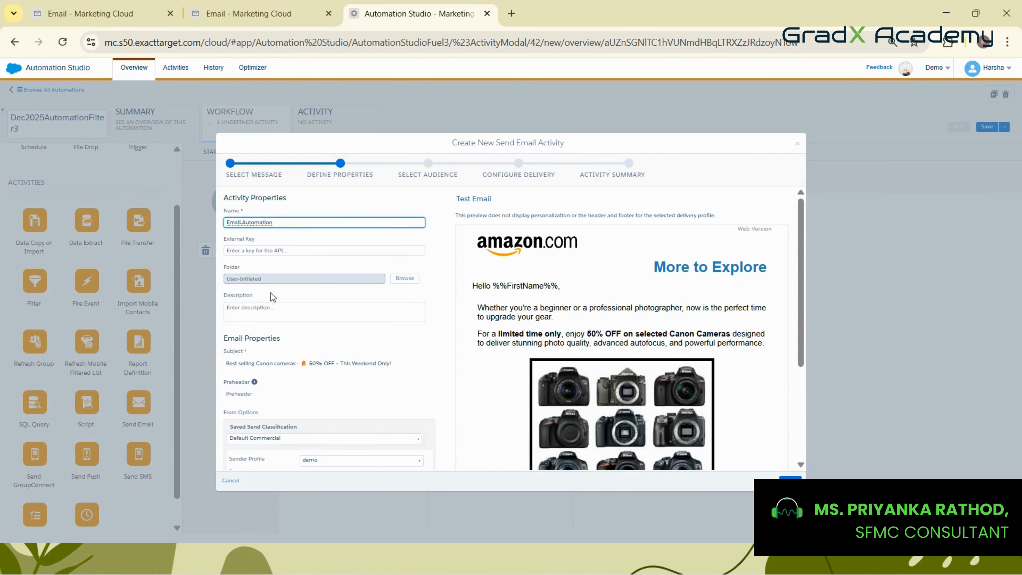
{"action": "scroll", "coordinate": [310, 314], "scroll_direction": "down", "scroll_amount": 3}
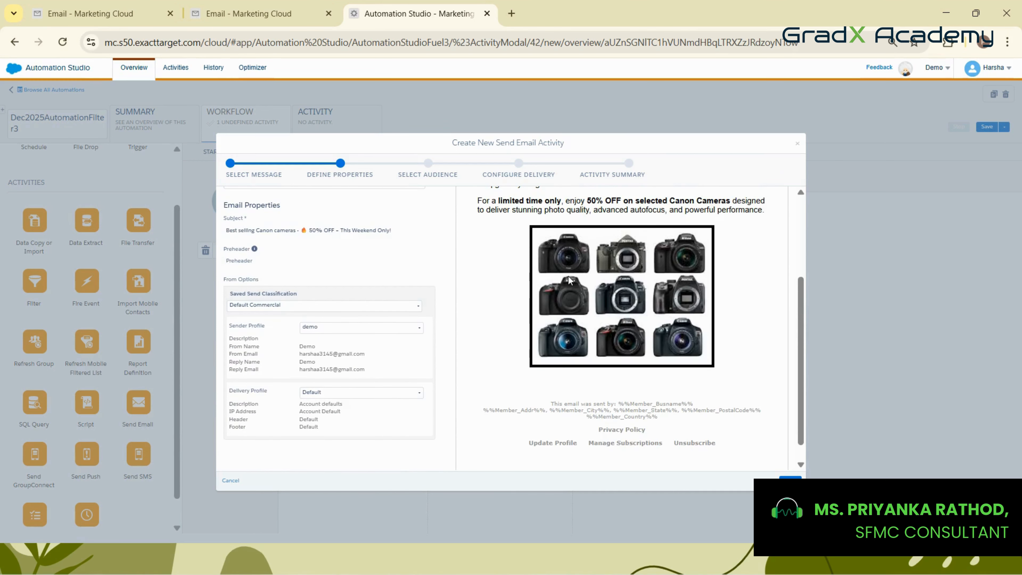
{"action": "scroll", "coordinate": [569, 279], "scroll_direction": "up", "scroll_amount": 3}
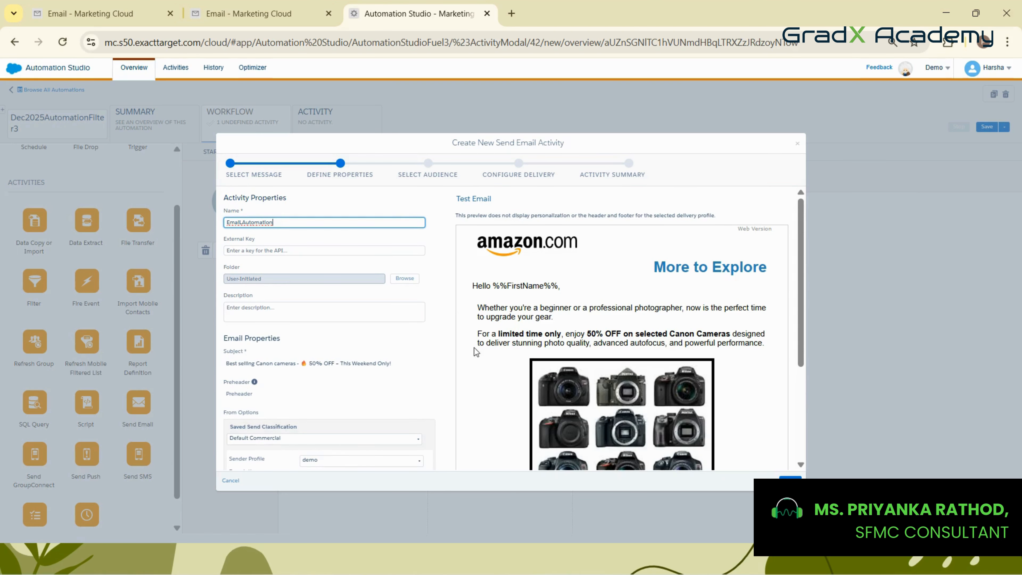
{"action": "left_click", "coordinate": [791, 477]}
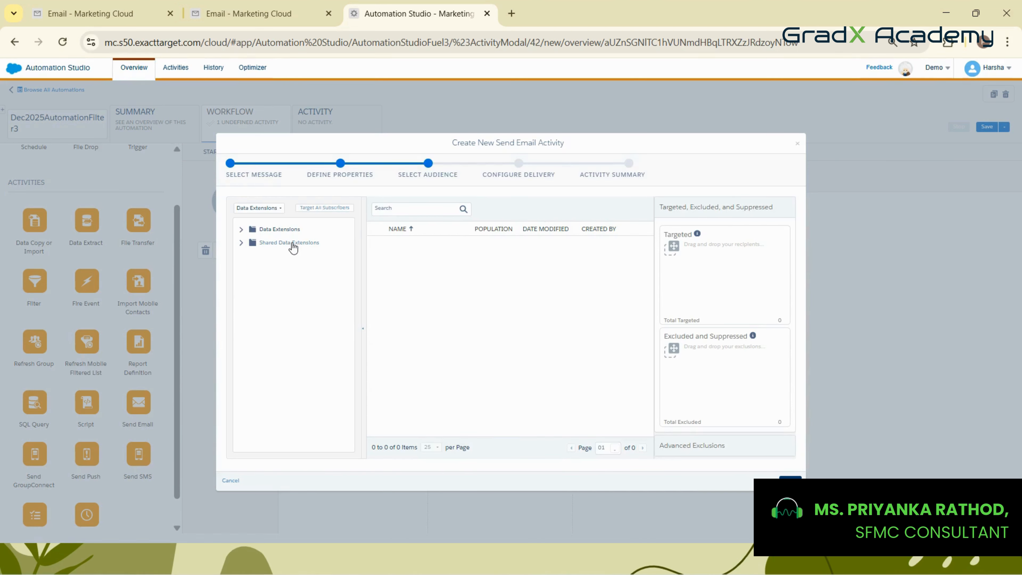
Target Dec2025AutomationFilter2 from the DEC2025 folder with the All Subscribers publication list, and accept the default delivery options to reach the activity summary
{"action": "left_click", "coordinate": [241, 230]}
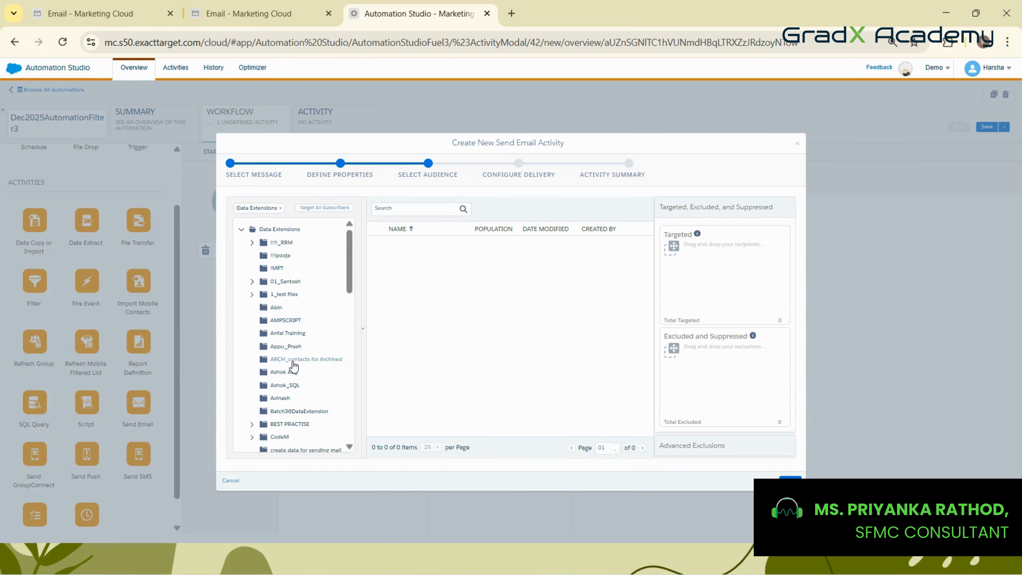
{"action": "scroll", "coordinate": [293, 367], "scroll_direction": "down", "scroll_amount": 1}
{"action": "scroll", "coordinate": [294, 366], "scroll_direction": "down", "scroll_amount": 3}
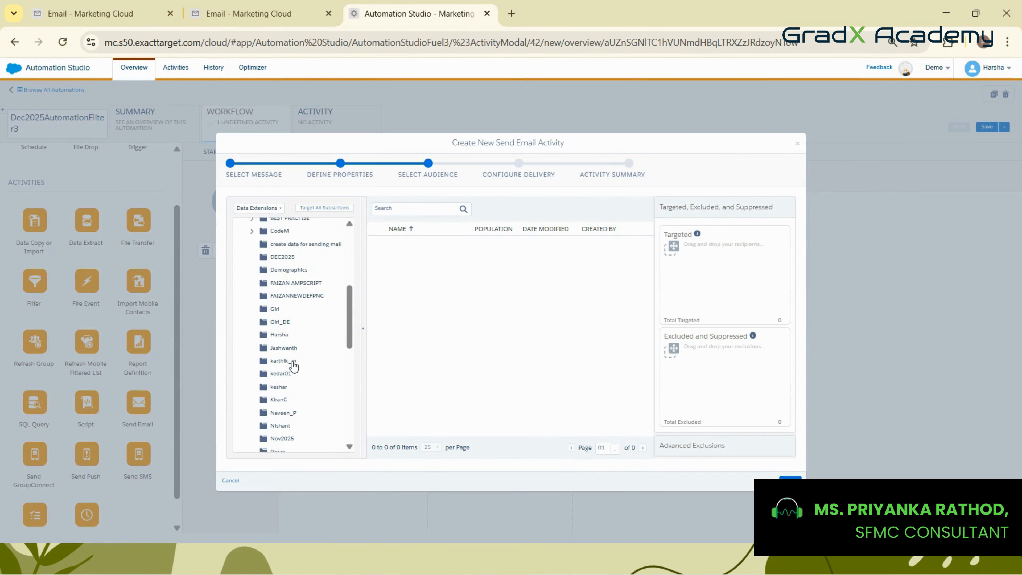
{"action": "scroll", "coordinate": [294, 366], "scroll_direction": "down", "scroll_amount": 2}
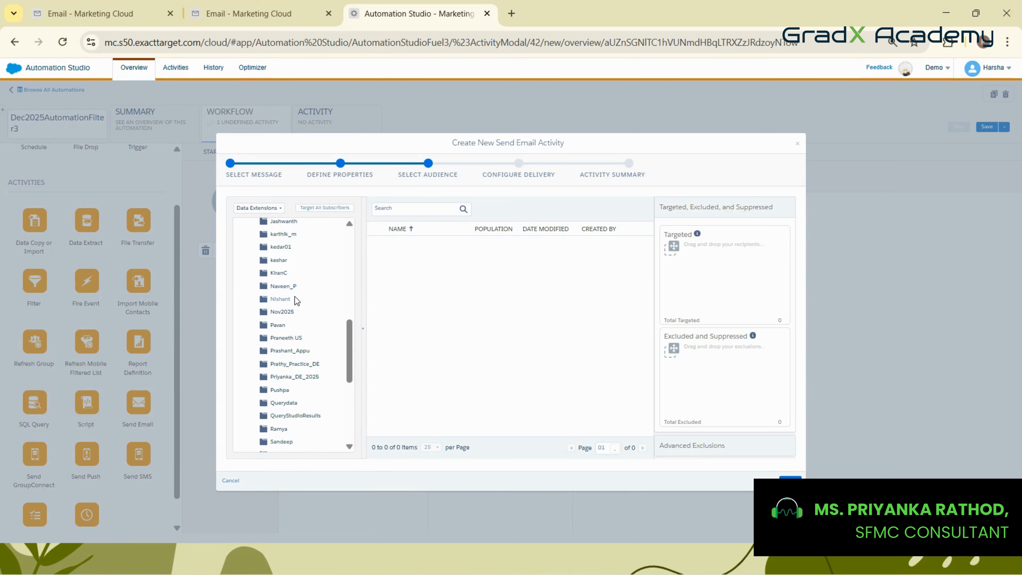
{"action": "scroll", "coordinate": [294, 298], "scroll_direction": "up", "scroll_amount": 2}
{"action": "scroll", "coordinate": [294, 298], "scroll_direction": "up", "scroll_amount": 5}
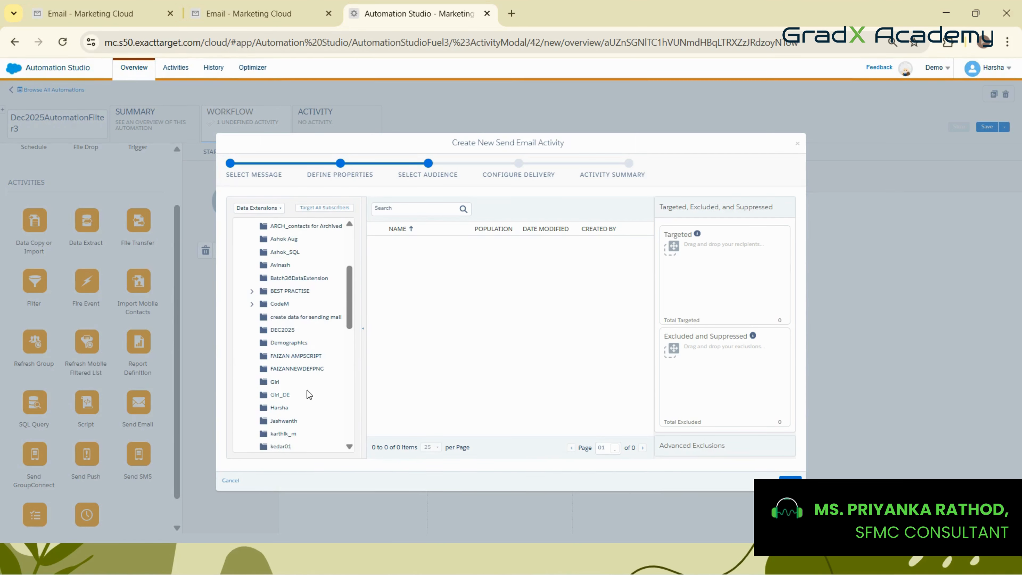
{"action": "left_click", "coordinate": [294, 397]}
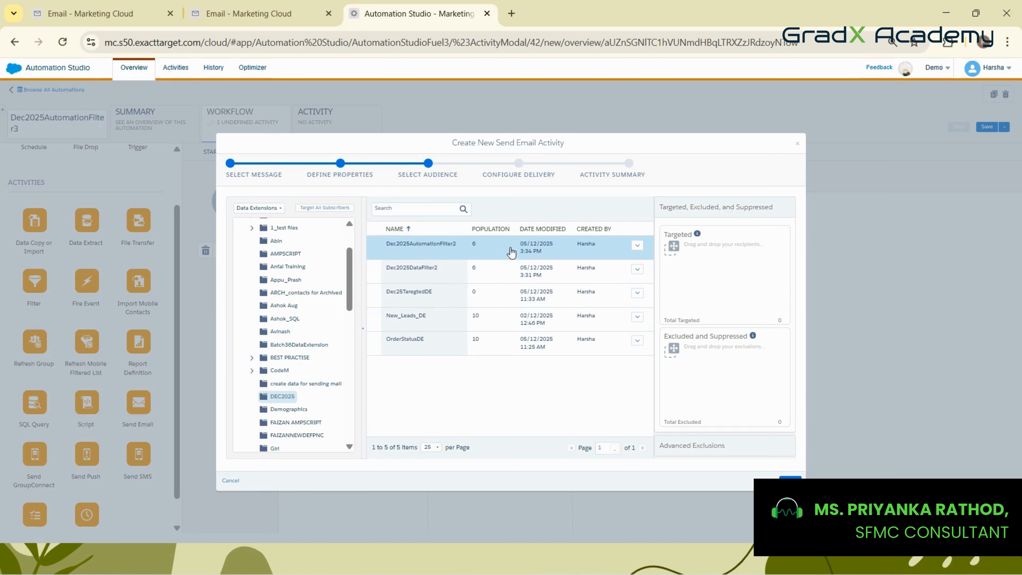
{"action": "left_click_drag", "start_coordinate": [543, 254], "coordinate": [700, 264]}
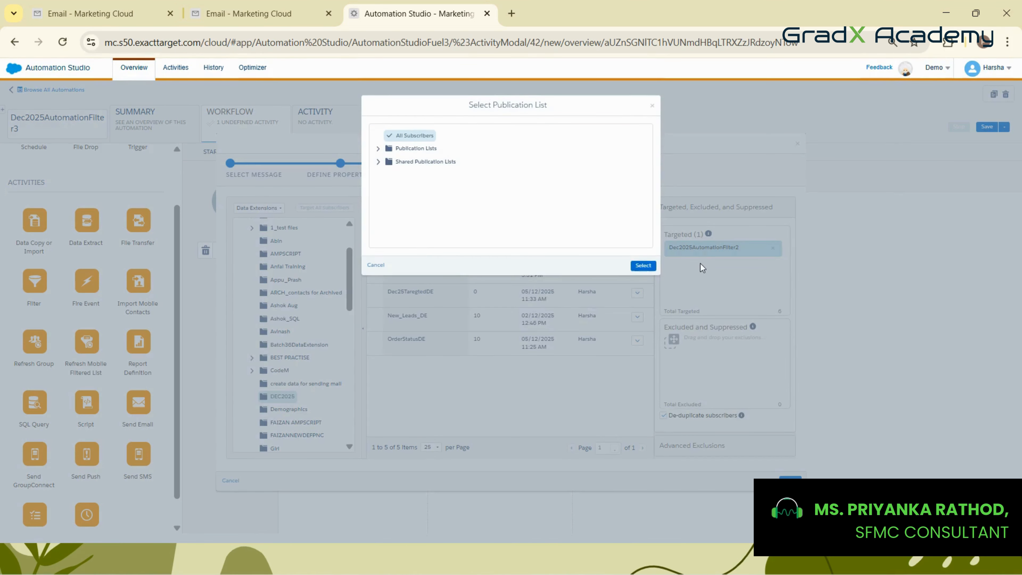
{"action": "left_click", "coordinate": [643, 265]}
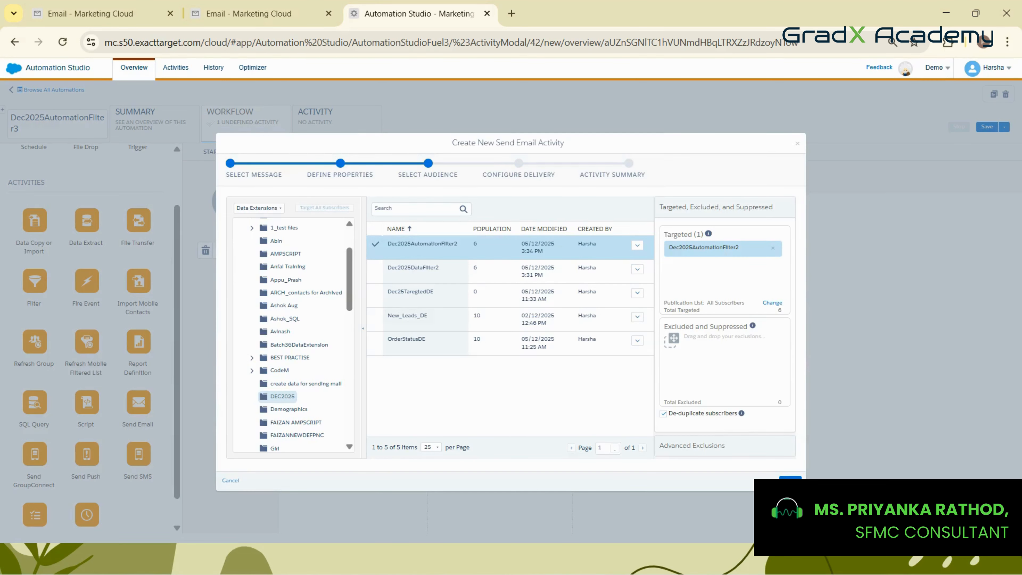
{"action": "left_click", "coordinate": [790, 478]}
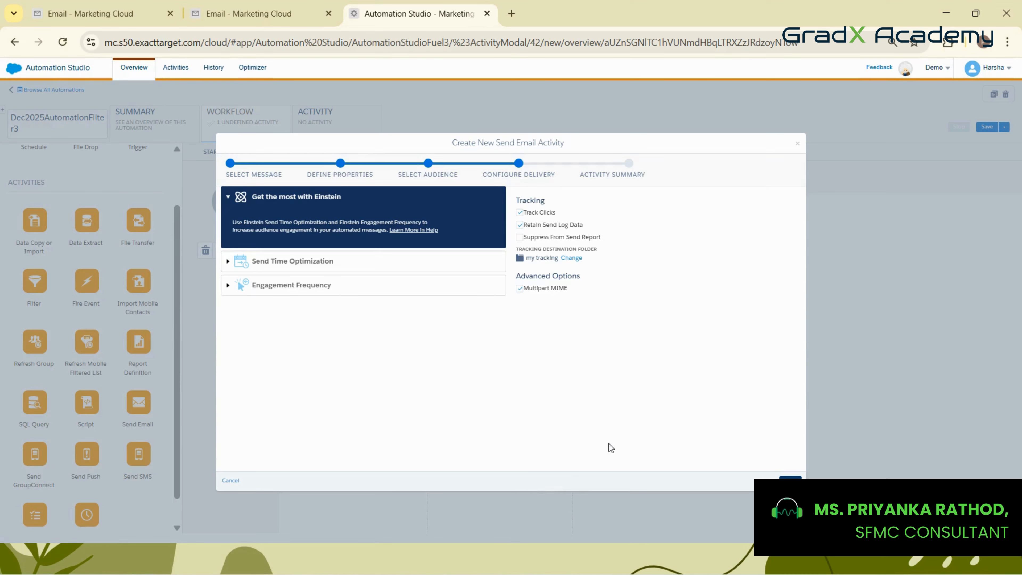
{"action": "left_click", "coordinate": [790, 480]}
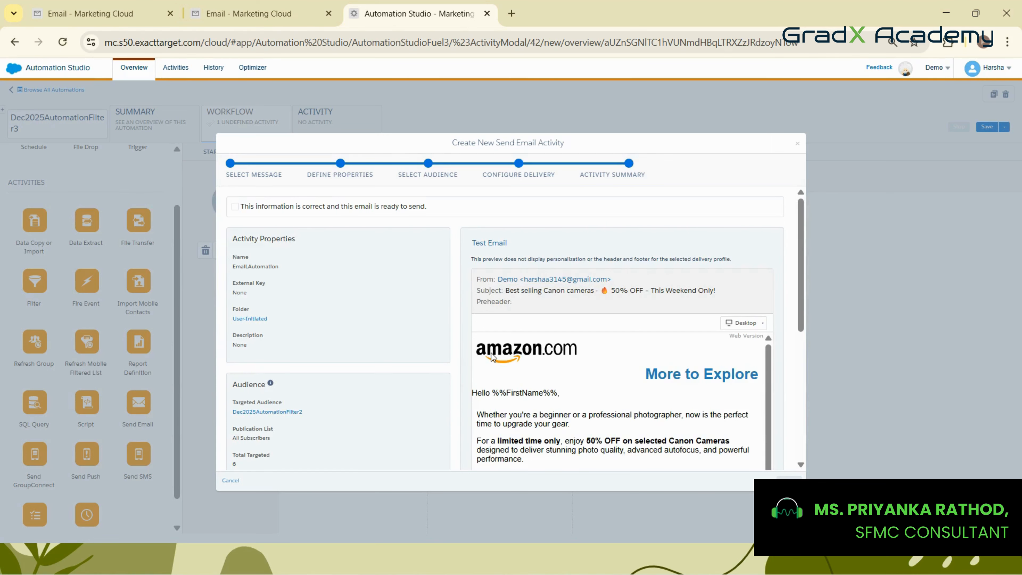
Review the EmailAutomation activity summary and email preview, mark the information as correct and ready to send, and finish creating the activity
{"action": "scroll", "coordinate": [520, 318], "scroll_direction": "down", "scroll_amount": 5}
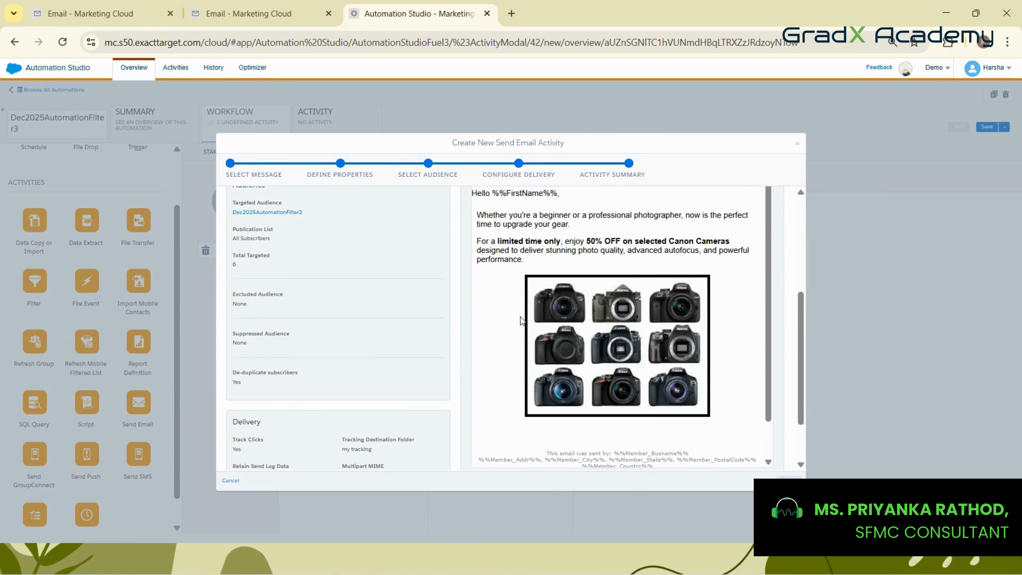
{"action": "scroll", "coordinate": [520, 320], "scroll_direction": "up", "scroll_amount": 2}
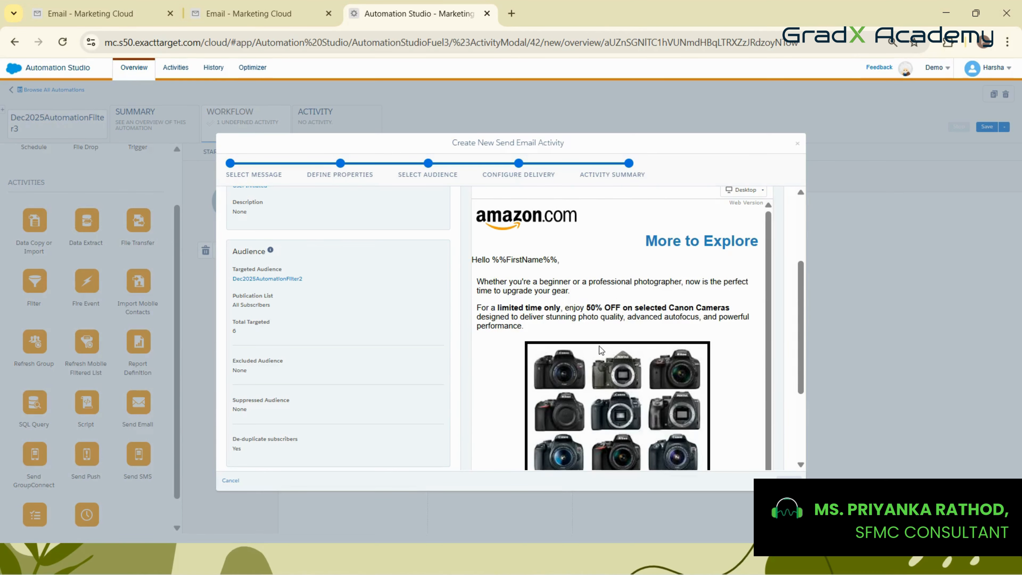
{"action": "scroll", "coordinate": [598, 346], "scroll_direction": "up", "scroll_amount": 3}
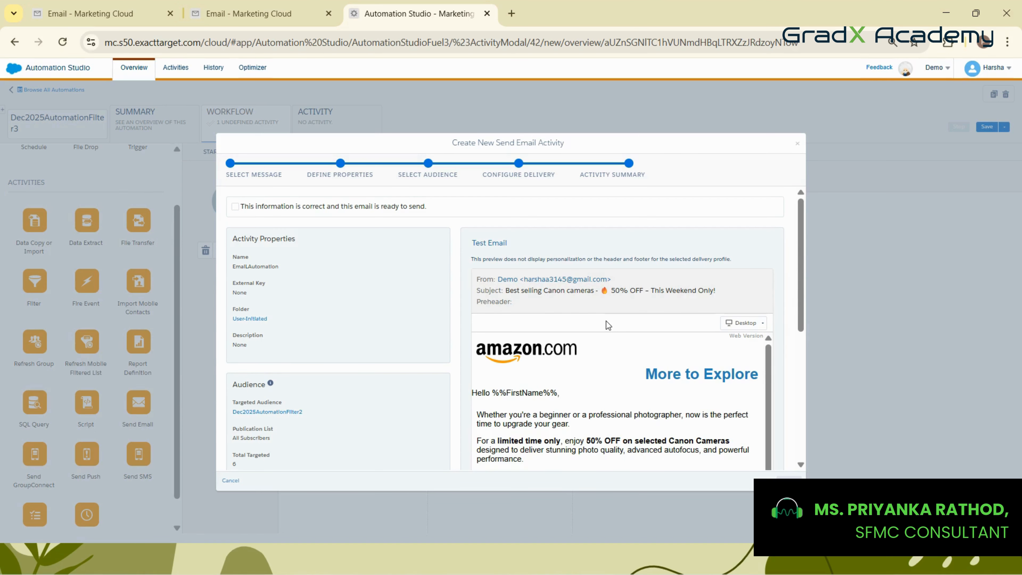
{"action": "scroll", "coordinate": [608, 325], "scroll_direction": "down", "scroll_amount": 8}
{"action": "scroll", "coordinate": [462, 309], "scroll_direction": "up", "scroll_amount": 6}
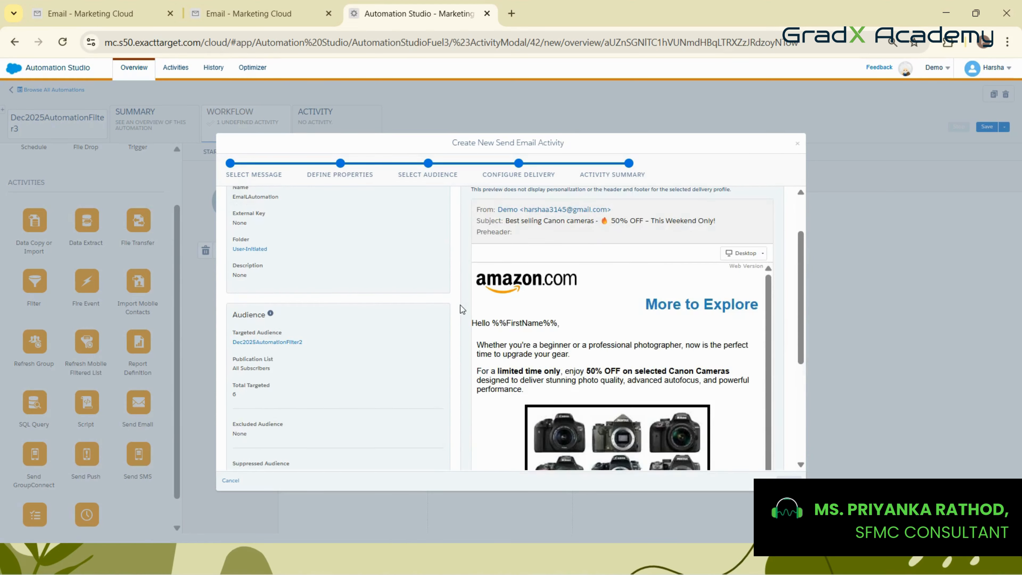
{"action": "scroll", "coordinate": [322, 290], "scroll_direction": "up", "scroll_amount": 2}
{"action": "left_click", "coordinate": [235, 207]}
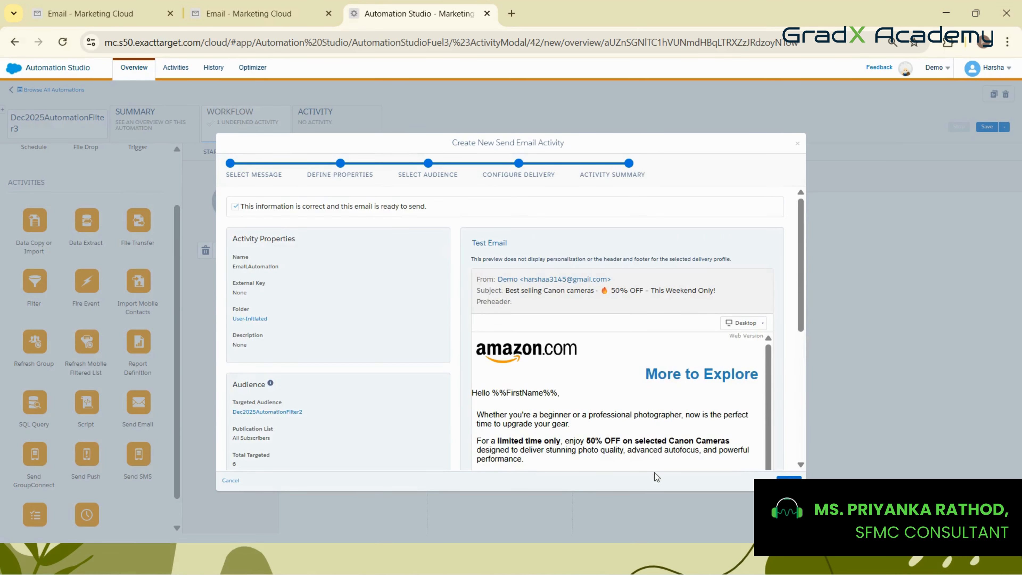
{"action": "left_click", "coordinate": [789, 481]}
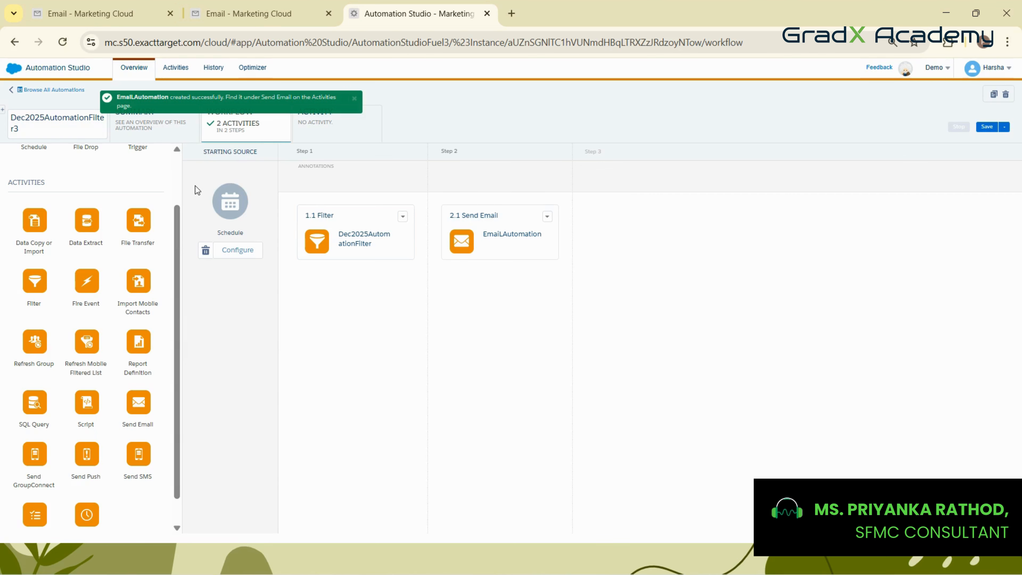
Save Dec2025AutomationFilter3 and run it once with both the step 1 filter and step 2 send email activities selected
{"action": "left_click", "coordinate": [986, 127]}
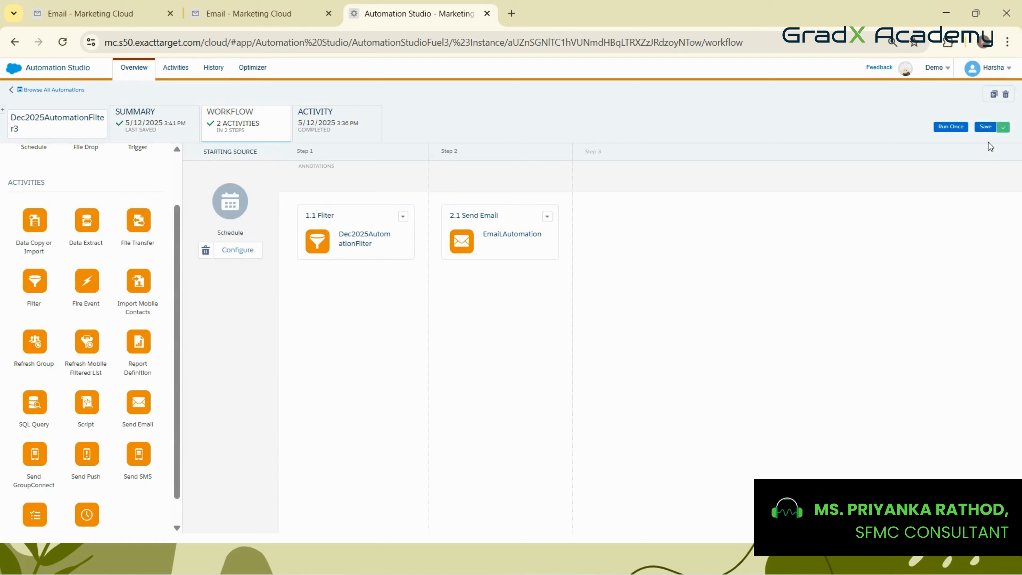
{"action": "left_click", "coordinate": [952, 127]}
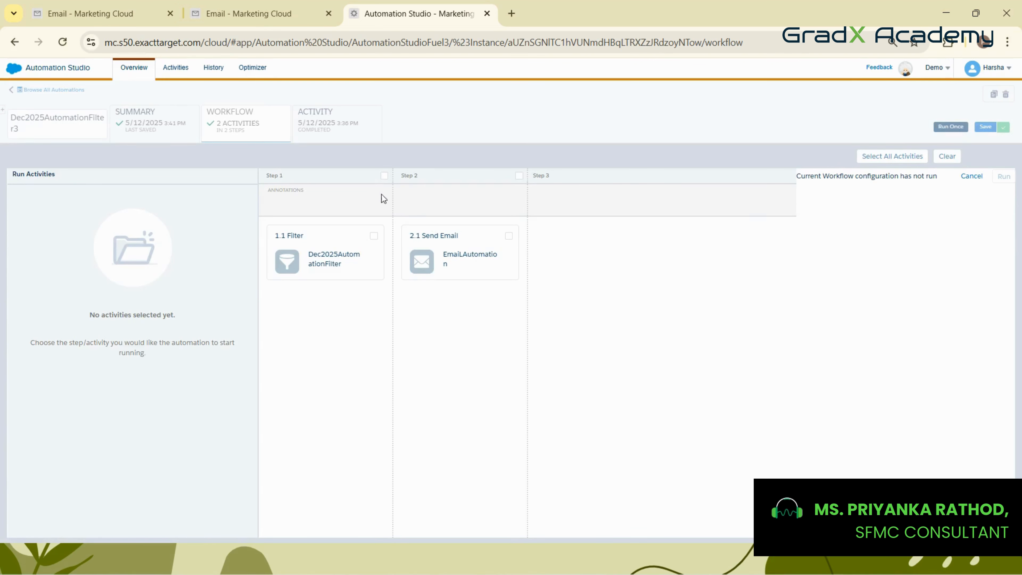
{"action": "left_click", "coordinate": [384, 176]}
{"action": "left_click", "coordinate": [518, 176]}
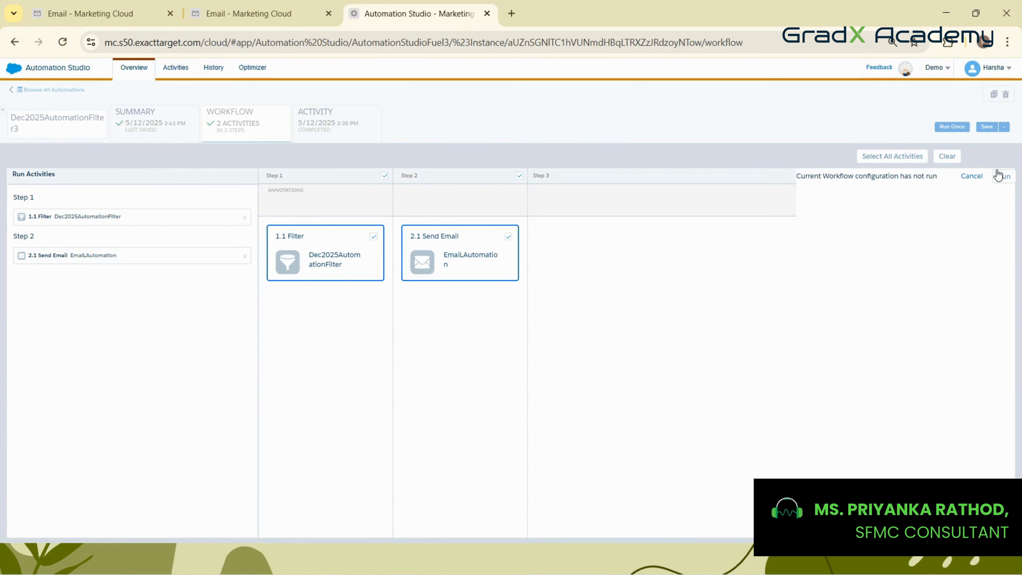
{"action": "left_click", "coordinate": [1003, 177]}
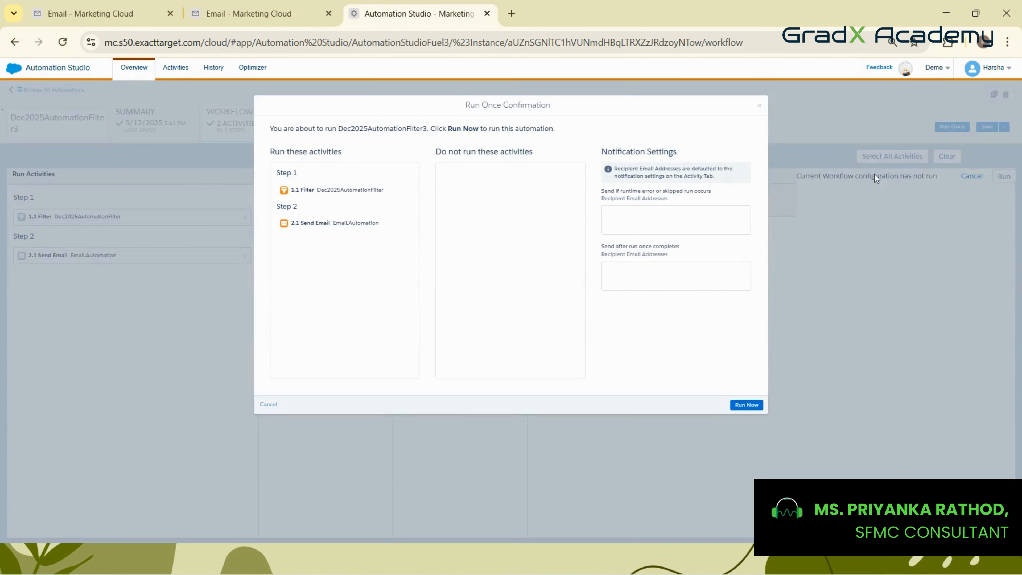
{"action": "left_click", "coordinate": [745, 406]}
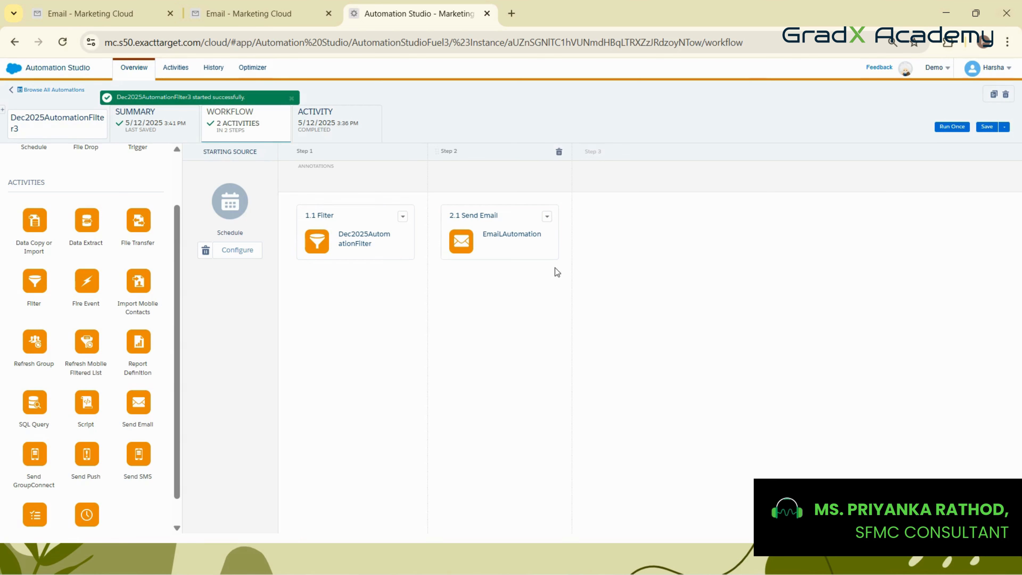
Add a Send Push and a Send SMS activity below EmailAutomation in step 2 of the workflow
{"action": "scroll", "coordinate": [97, 397], "scroll_direction": "down", "scroll_amount": 1}
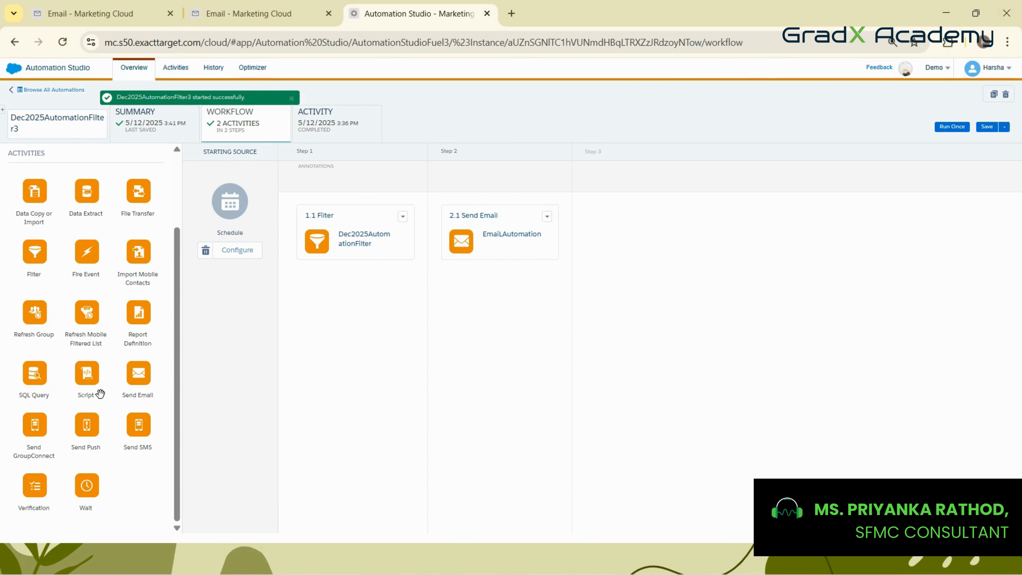
{"action": "left_click_drag", "start_coordinate": [88, 439], "coordinate": [509, 388]}
{"action": "left_click_drag", "start_coordinate": [138, 425], "coordinate": [519, 418]}
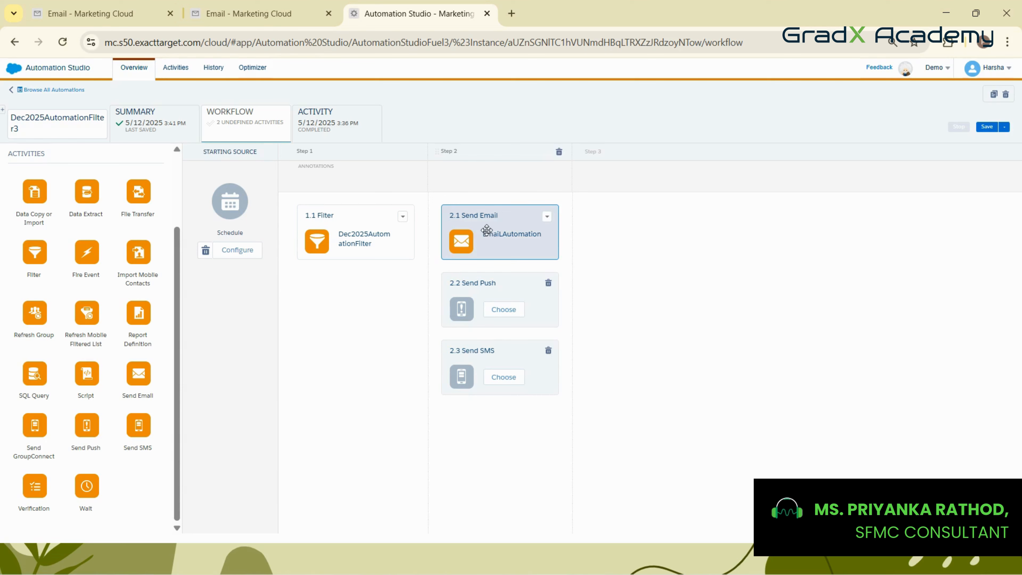
Go back to the Dec2025DataFilter2 records in Email Studio and look over the recipients' email addresses
{"action": "left_click", "coordinate": [281, 16]}
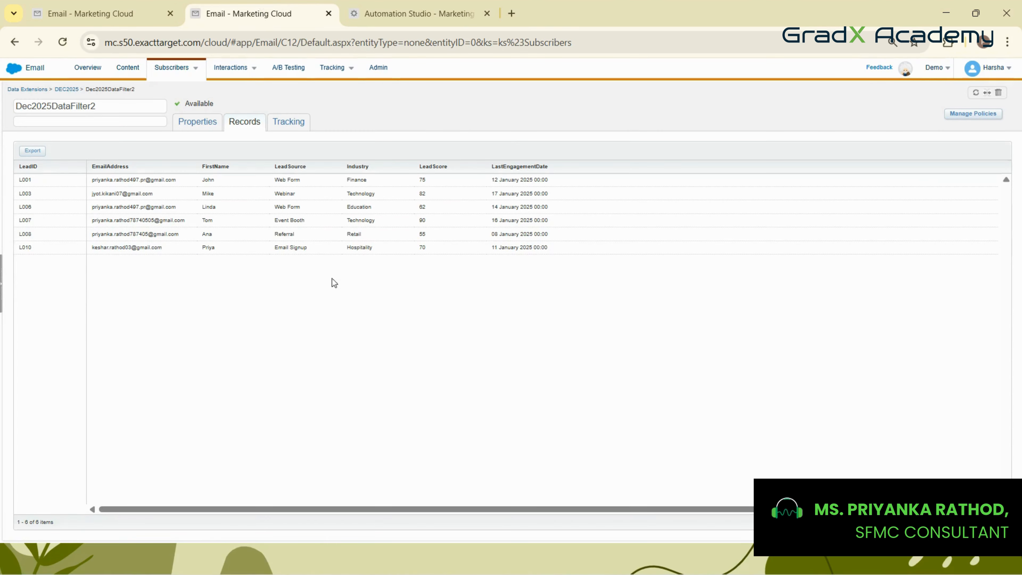
{"action": "left_click_drag", "start_coordinate": [92, 180], "coordinate": [115, 247]}
{"action": "left_click", "coordinate": [161, 272]}
{"action": "left_click_drag", "start_coordinate": [91, 179], "coordinate": [178, 235]}
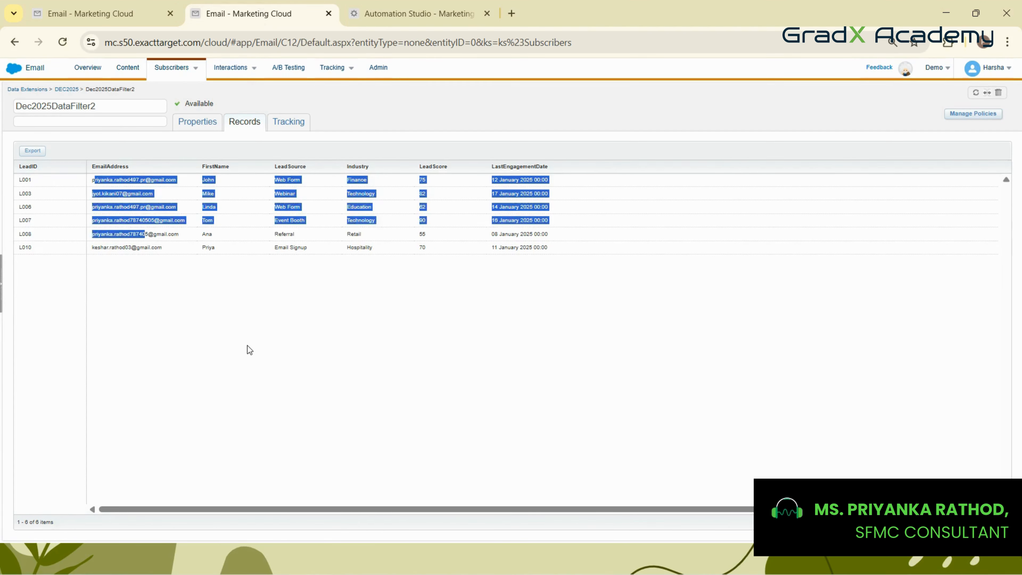
{"action": "left_click", "coordinate": [248, 345]}
{"action": "key", "text": "alt+Tab"}
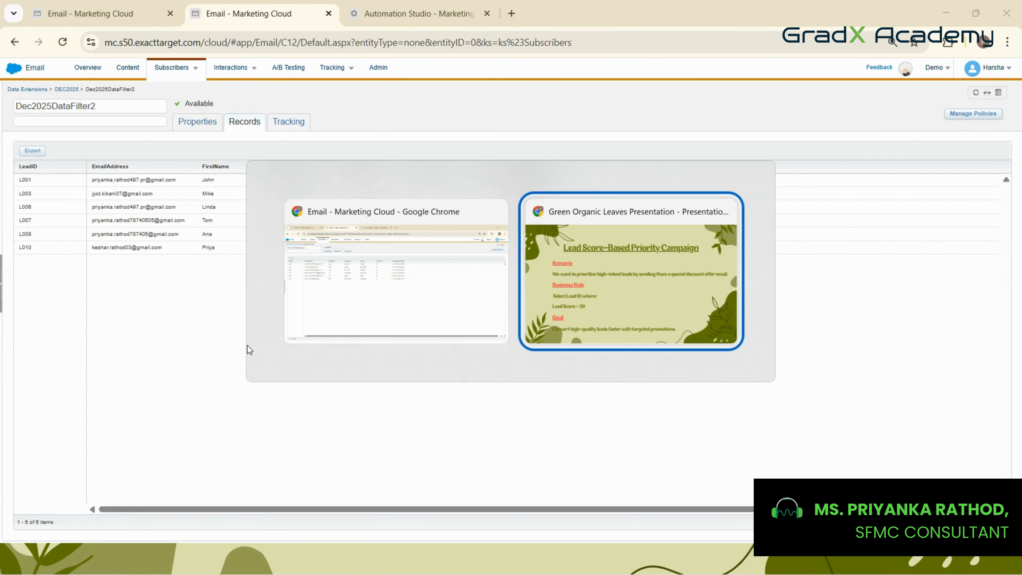
{"action": "left_click", "coordinate": [320, 288]}
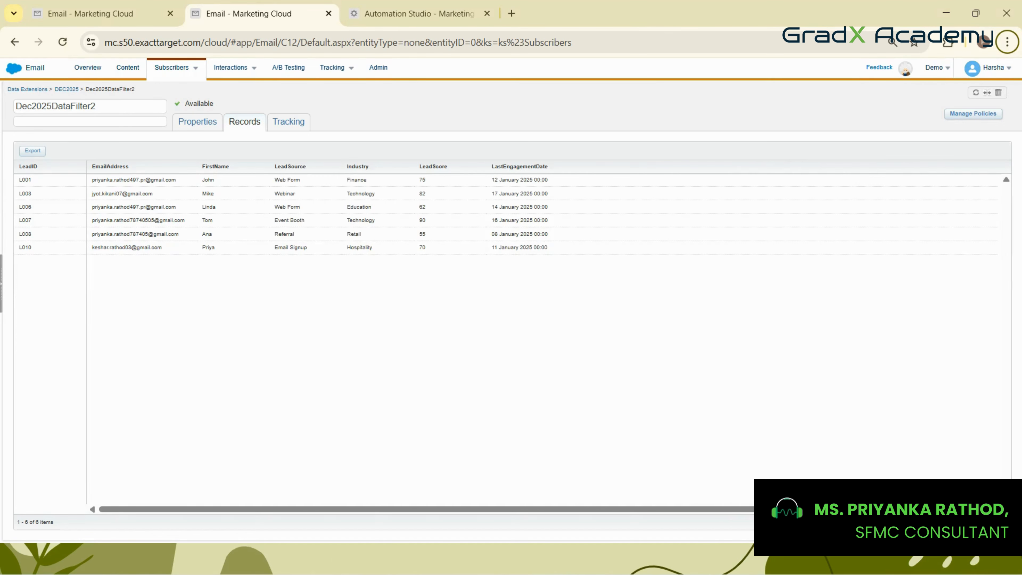
{"action": "left_click", "coordinate": [951, 19]}
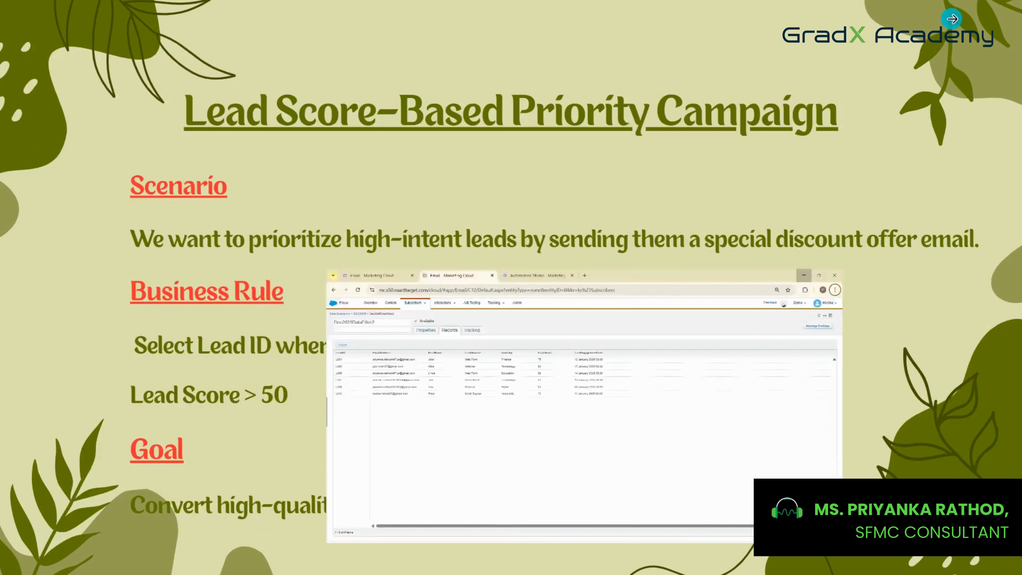
{"action": "key", "text": "alt+Tab"}
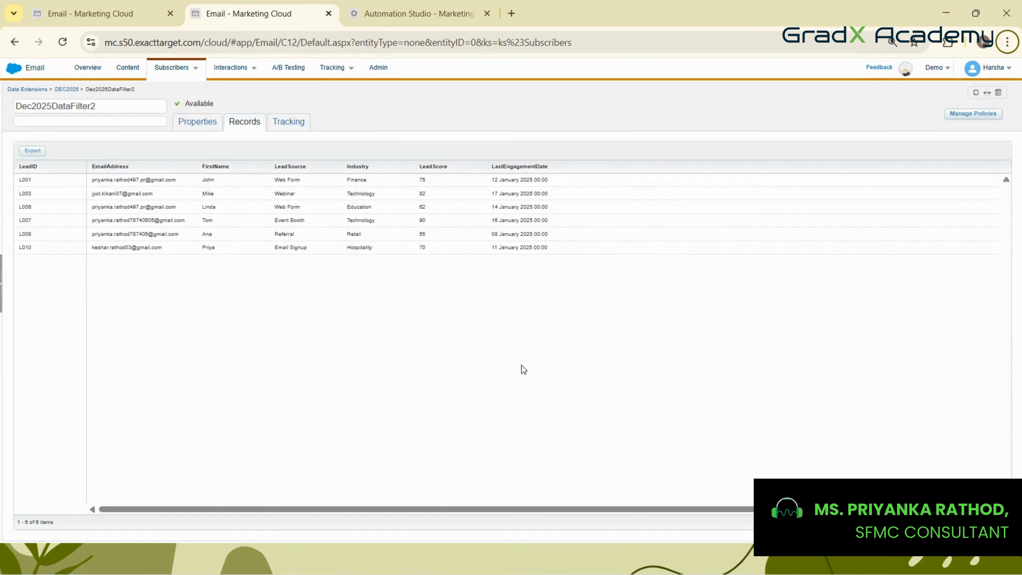
{"action": "key", "text": "alt+Tab"}
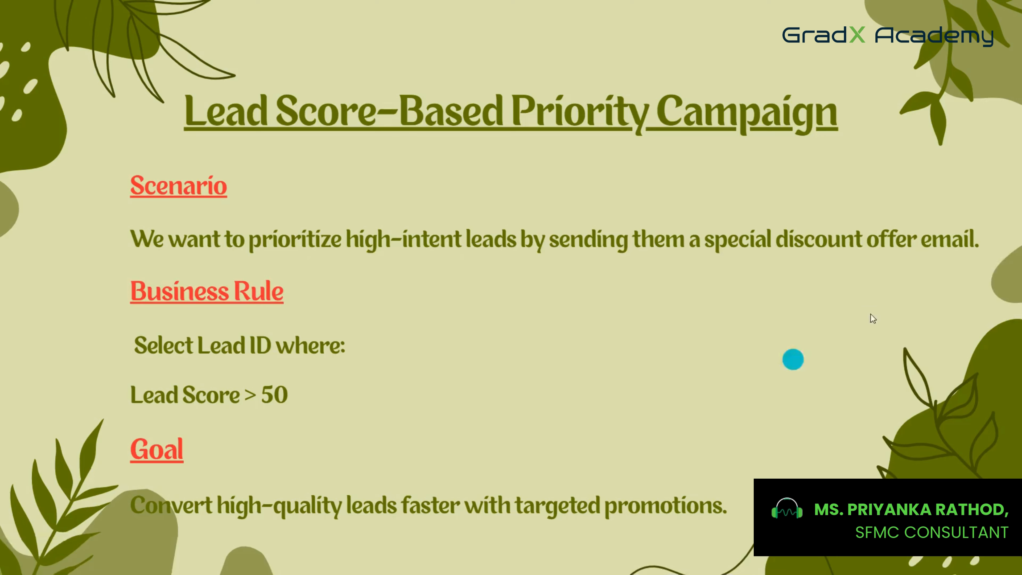
{"action": "key", "text": "alt+Tab"}
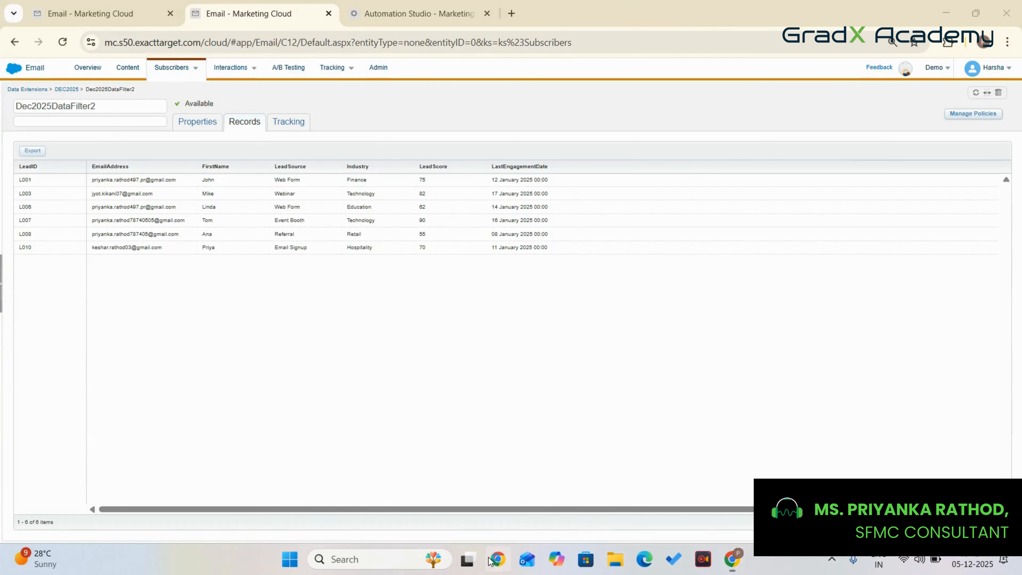
Open a recipient's Gmail in a separate Chrome profile, go to the Spam folder and refresh it
{"action": "left_click", "coordinate": [490, 559]}
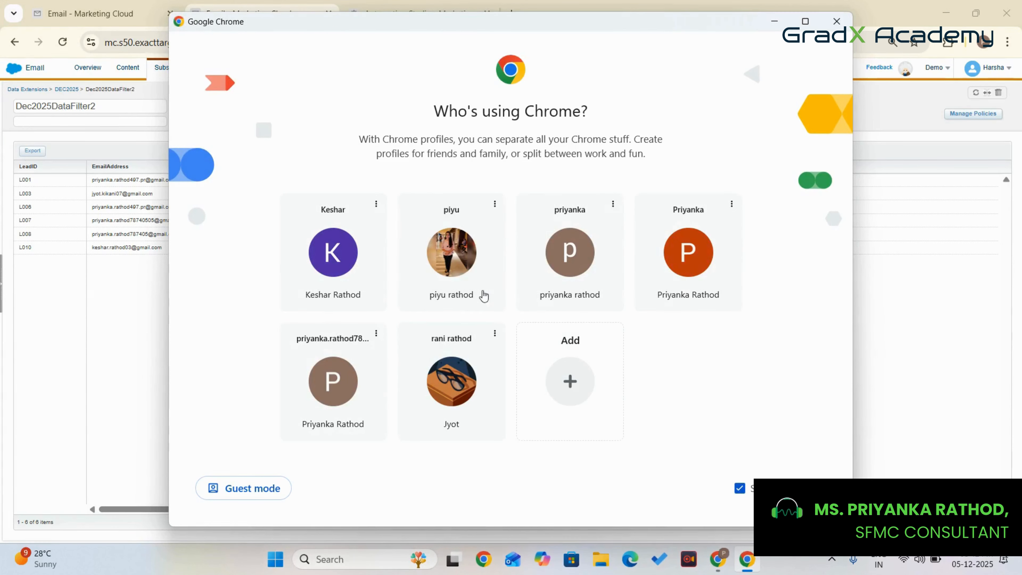
{"action": "left_click", "coordinate": [684, 261]}
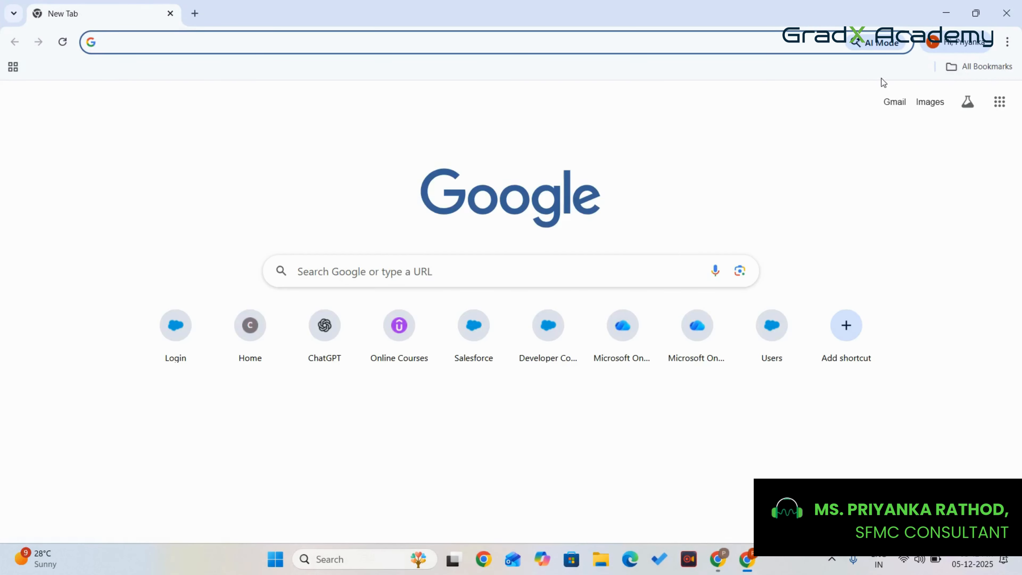
{"action": "left_click", "coordinate": [894, 102]}
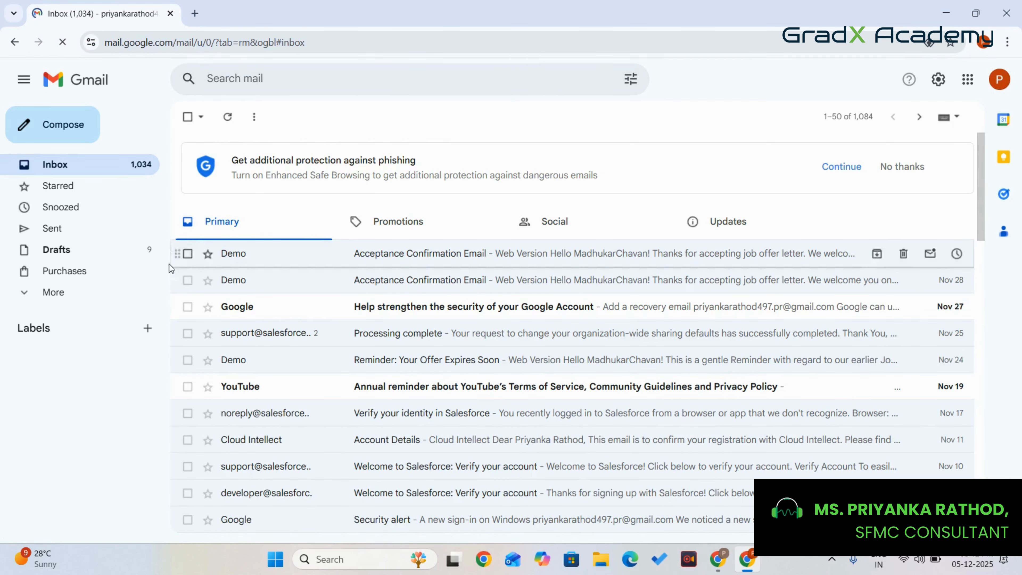
{"action": "left_click", "coordinate": [57, 292]}
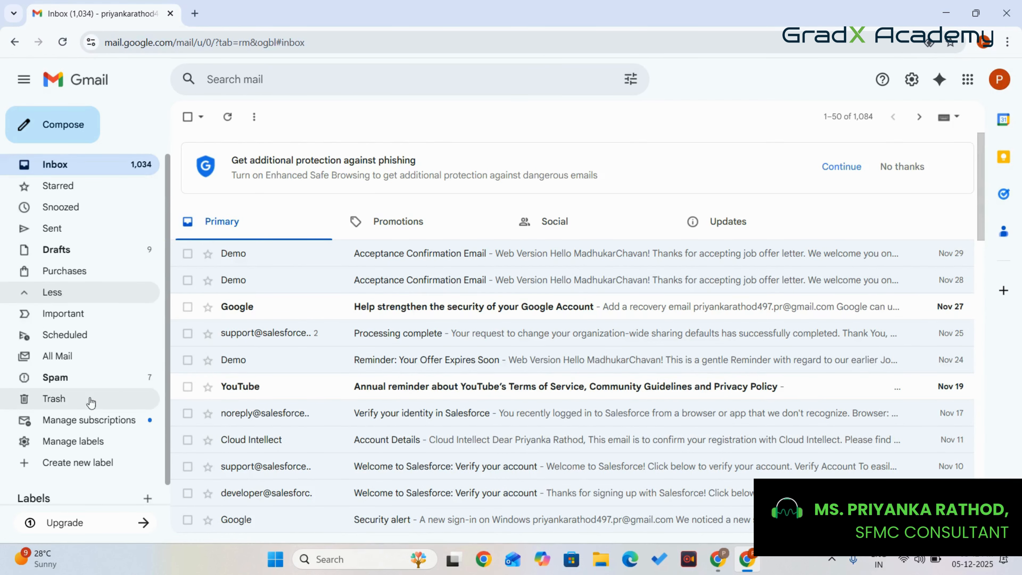
{"action": "left_click", "coordinate": [91, 389]}
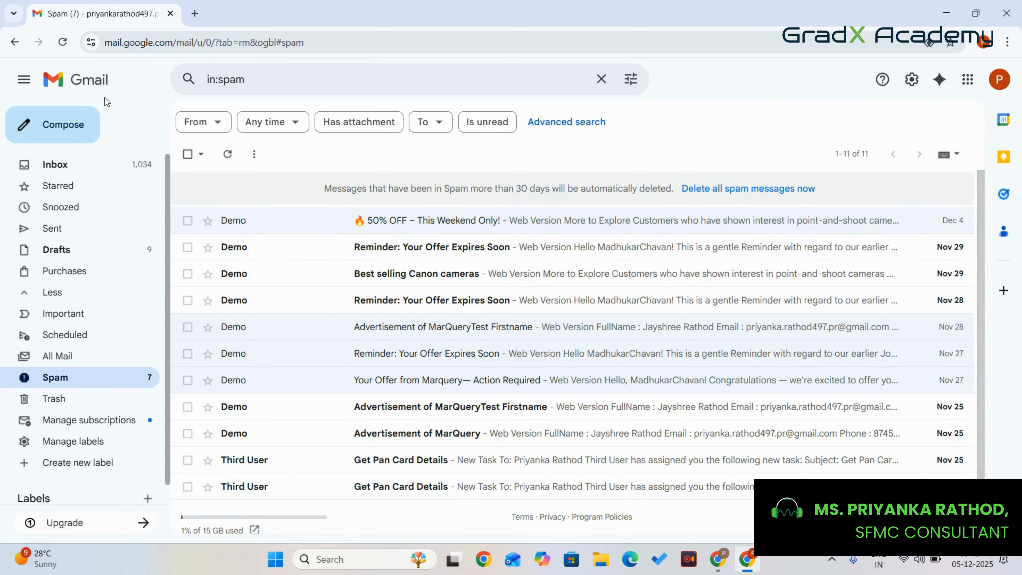
{"action": "left_click", "coordinate": [62, 42]}
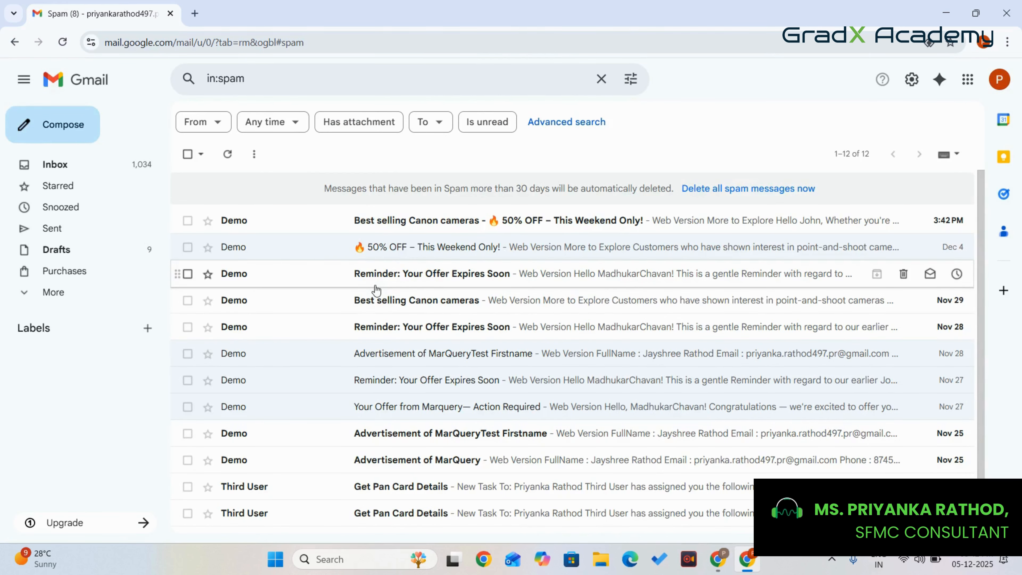
Report the newest "Best selling Canon cameras - 50% OFF – This Weekend Only!" message as not spam, and go to All Mail
{"action": "left_click", "coordinate": [411, 226]}
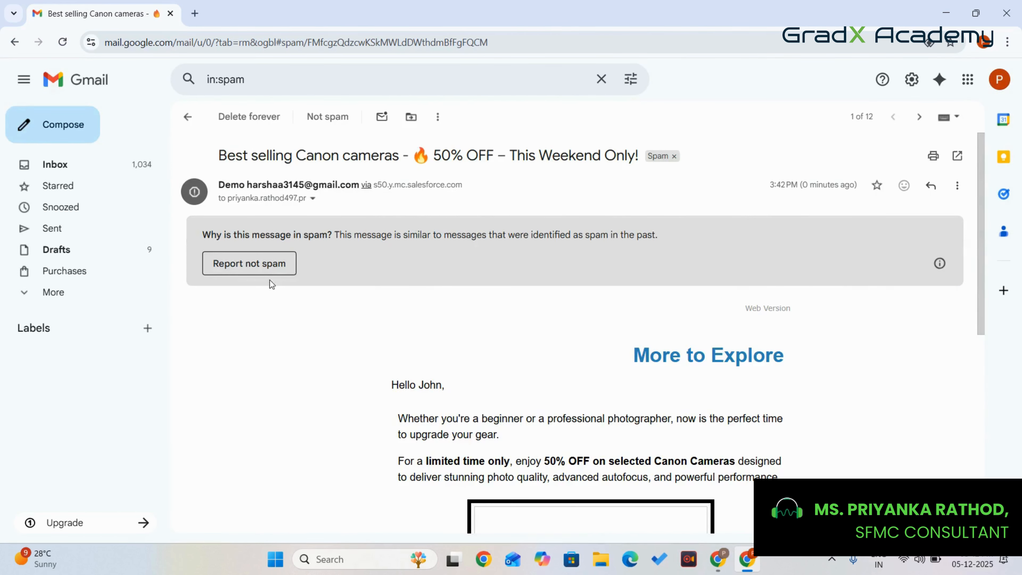
{"action": "left_click", "coordinate": [266, 264]}
{"action": "left_click", "coordinate": [62, 293]}
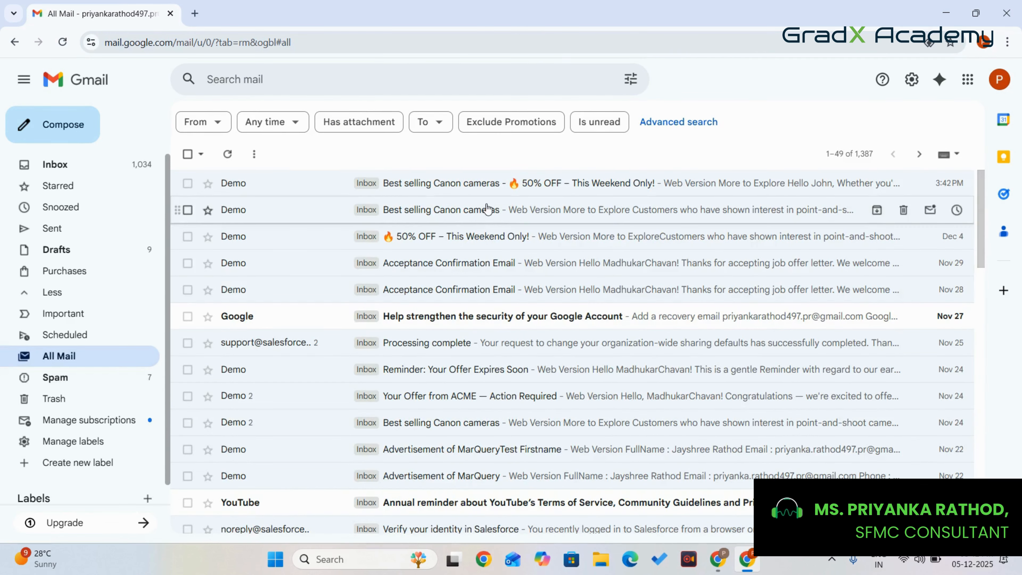
Open the delivered Canon cameras email, compare its greeting with the FirstName of record L001 in Dec2025DataFilter2, and read through the body
{"action": "left_click", "coordinate": [495, 186]}
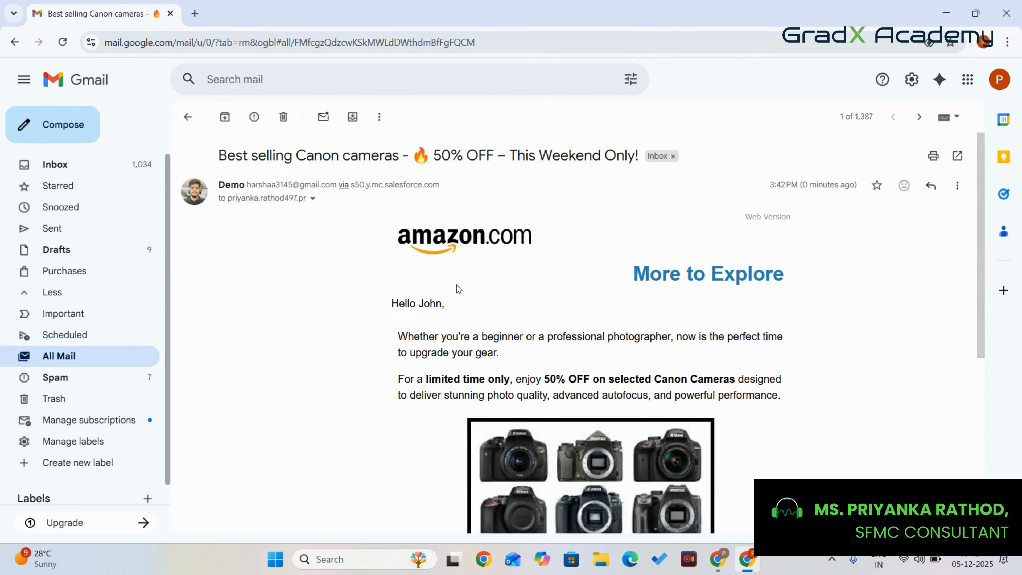
{"action": "scroll", "coordinate": [457, 288], "scroll_direction": "down", "scroll_amount": 2}
{"action": "key", "text": "alt+Tab"}
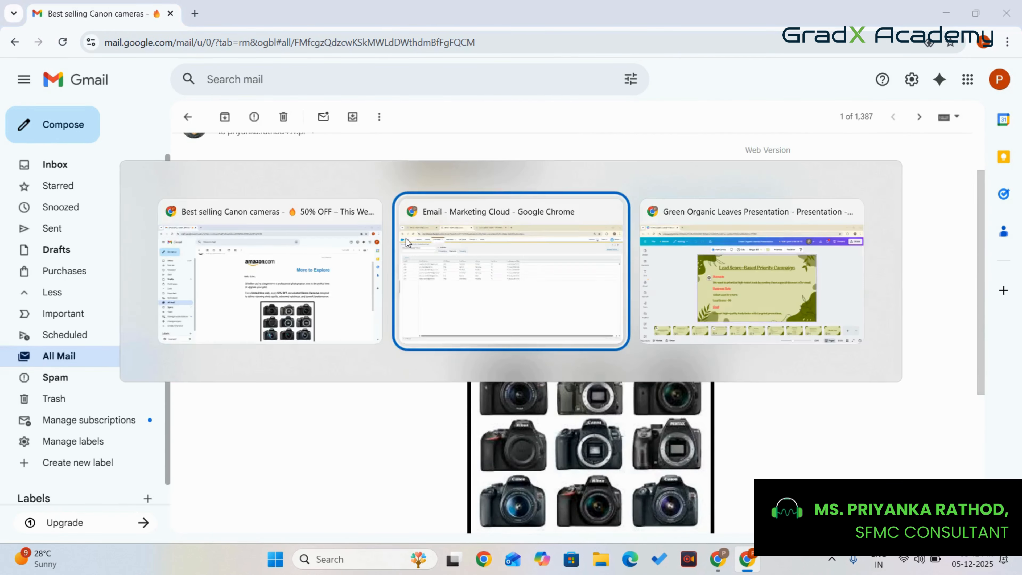
{"action": "double_click", "coordinate": [206, 180]}
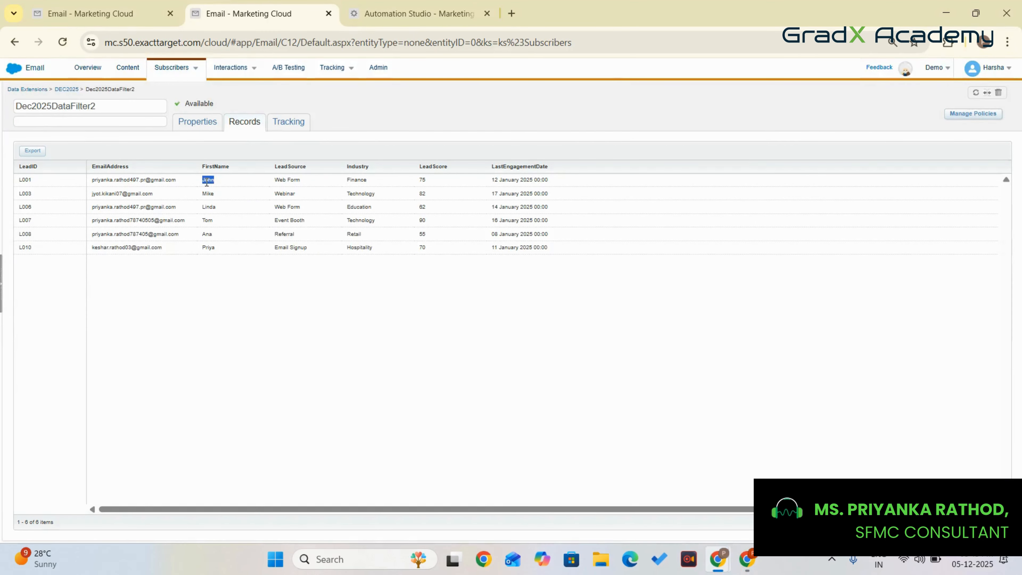
{"action": "key", "text": "alt+Tab"}
{"action": "triple_click", "coordinate": [398, 236]}
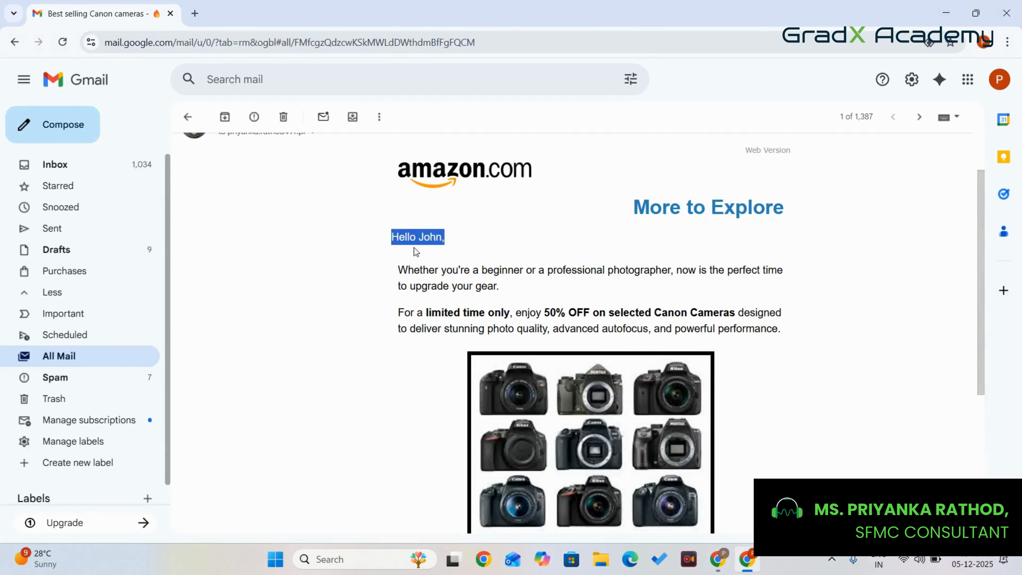
{"action": "double_click", "coordinate": [420, 276]}
{"action": "scroll", "coordinate": [421, 280], "scroll_direction": "down", "scroll_amount": 3}
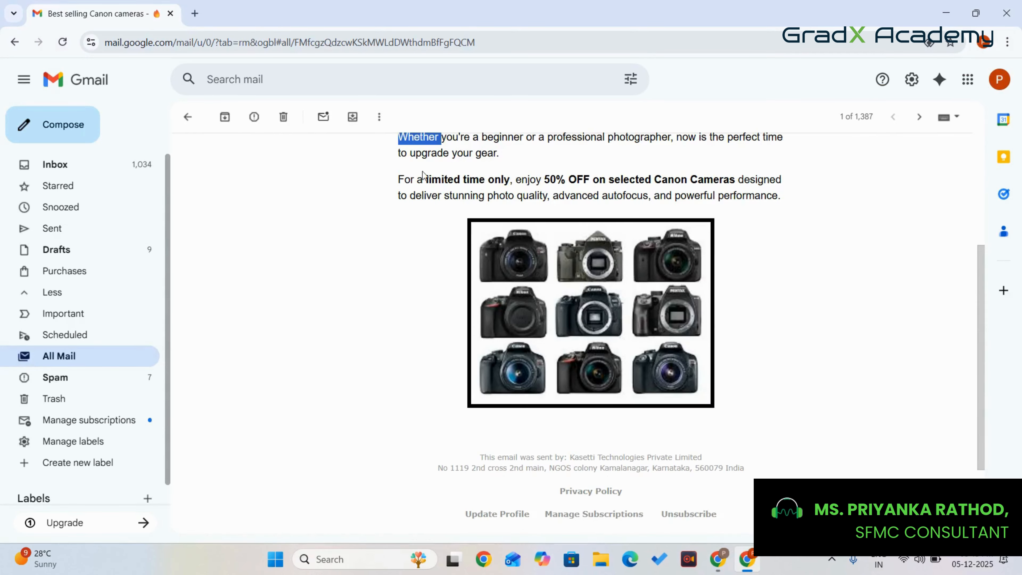
{"action": "scroll", "coordinate": [597, 295], "scroll_direction": "up", "scroll_amount": 5}
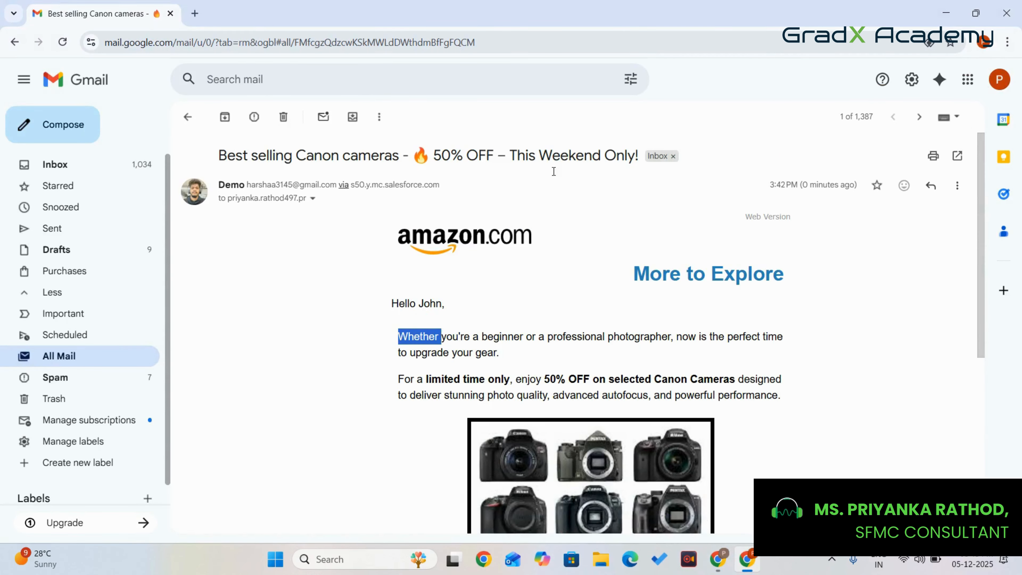
Check the delivered email's subject, then return to the Dec2025AutomationFilter3 workflow in Automation Studio and add a SQL Query activity to Step 1
{"action": "left_click_drag", "start_coordinate": [431, 156], "coordinate": [644, 157]}
{"action": "left_click", "coordinate": [535, 263]}
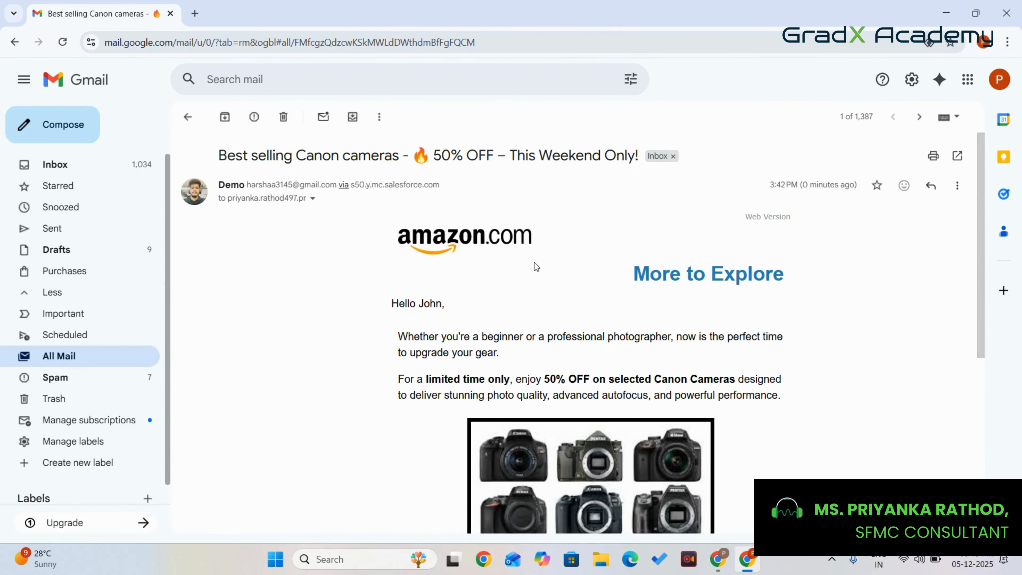
{"action": "key", "text": "alt+Tab"}
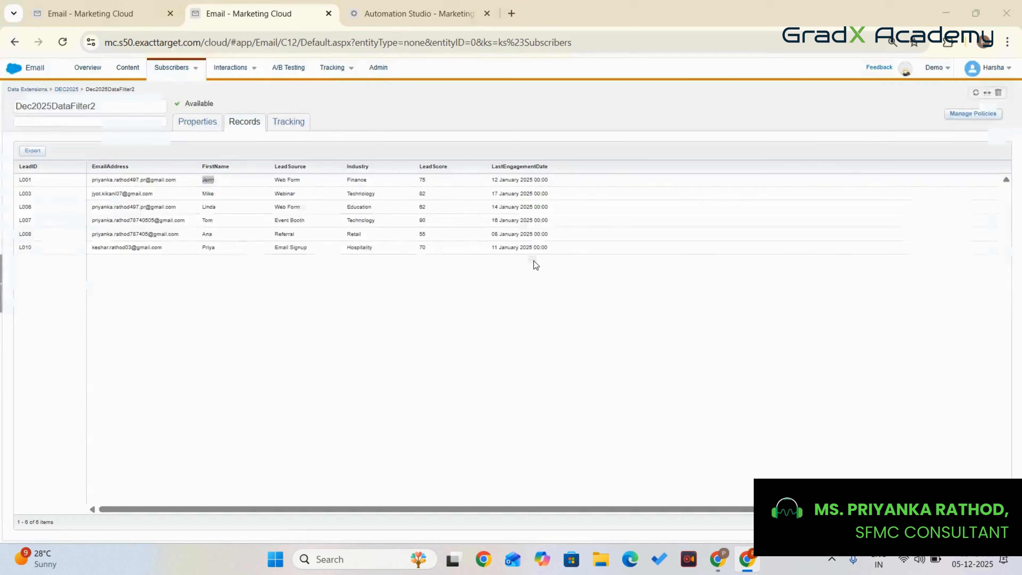
{"action": "left_click", "coordinate": [390, 8]}
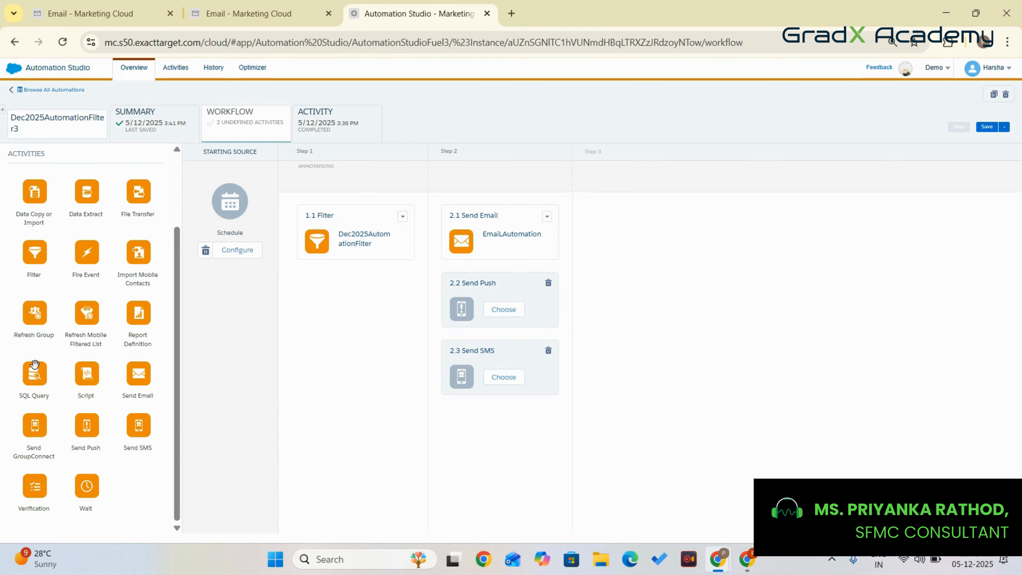
{"action": "left_click_drag", "start_coordinate": [35, 372], "coordinate": [322, 365]}
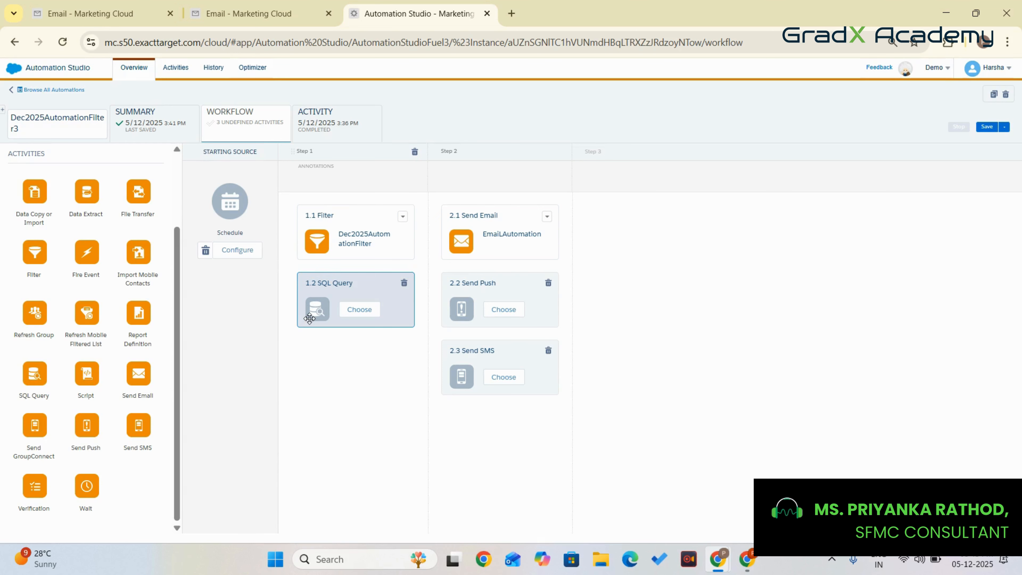
Remove the undefined Send SMS and Send Push activities from Step 2, keeping the Send Email activity
{"action": "left_click", "coordinate": [548, 350]}
{"action": "left_click", "coordinate": [548, 283]}
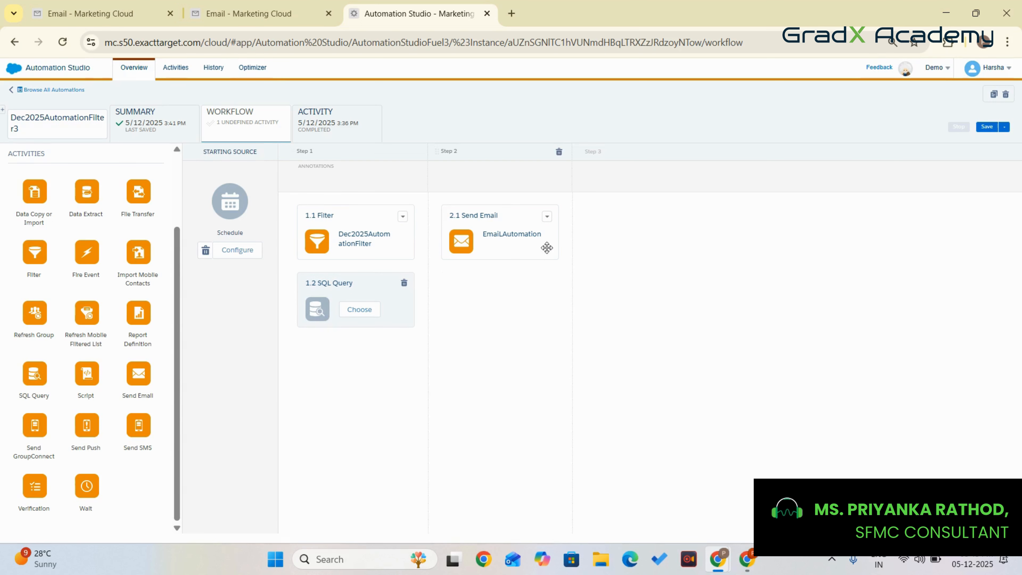
{"action": "left_click", "coordinate": [546, 220]}
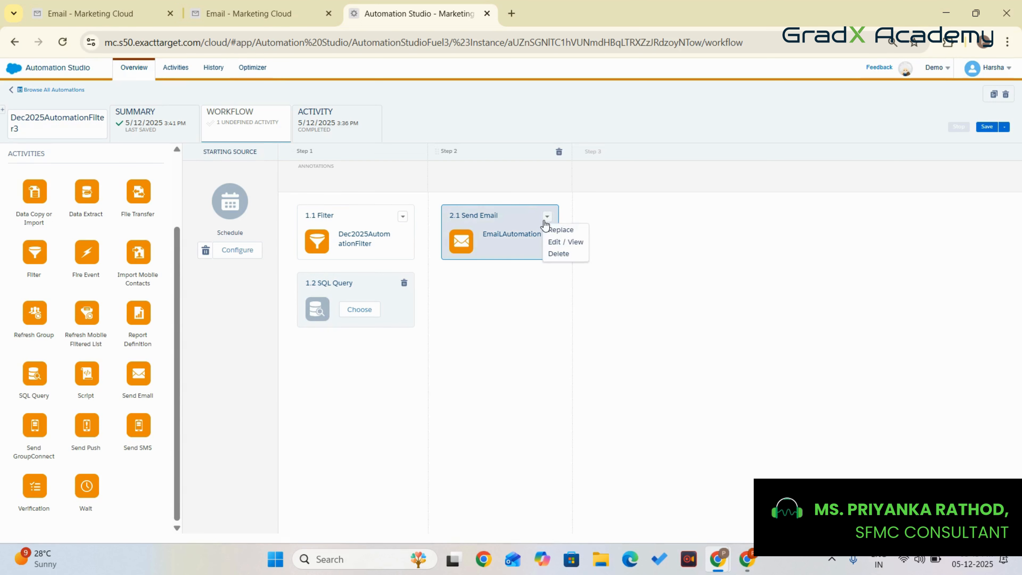
{"action": "left_click", "coordinate": [545, 317]}
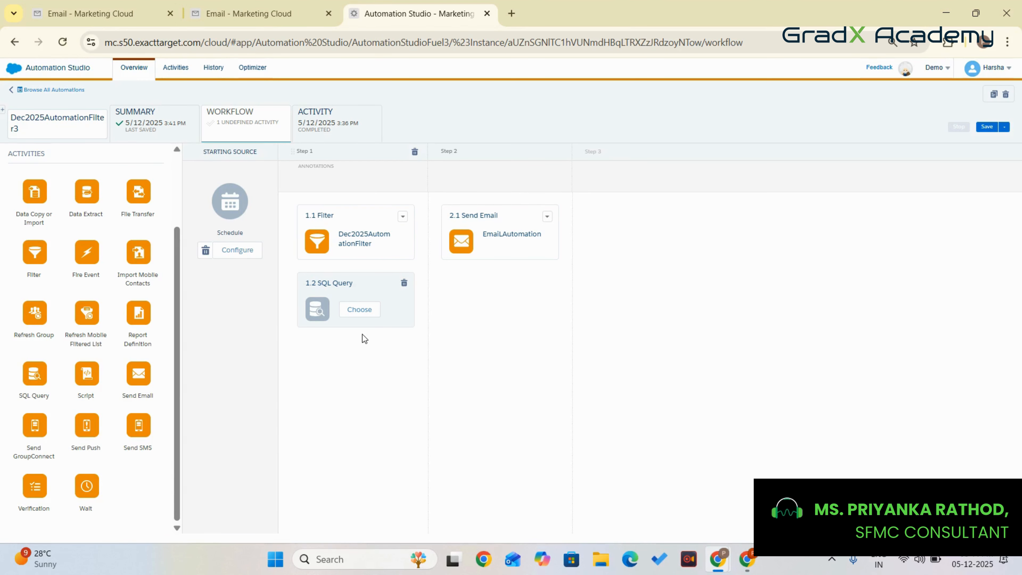
Open New_Leads_DE from Email Studio's DEC2025 data extension folder and review its EmailAddress, LeadScore and LastEngagementDate fields
{"action": "left_click", "coordinate": [249, 14]}
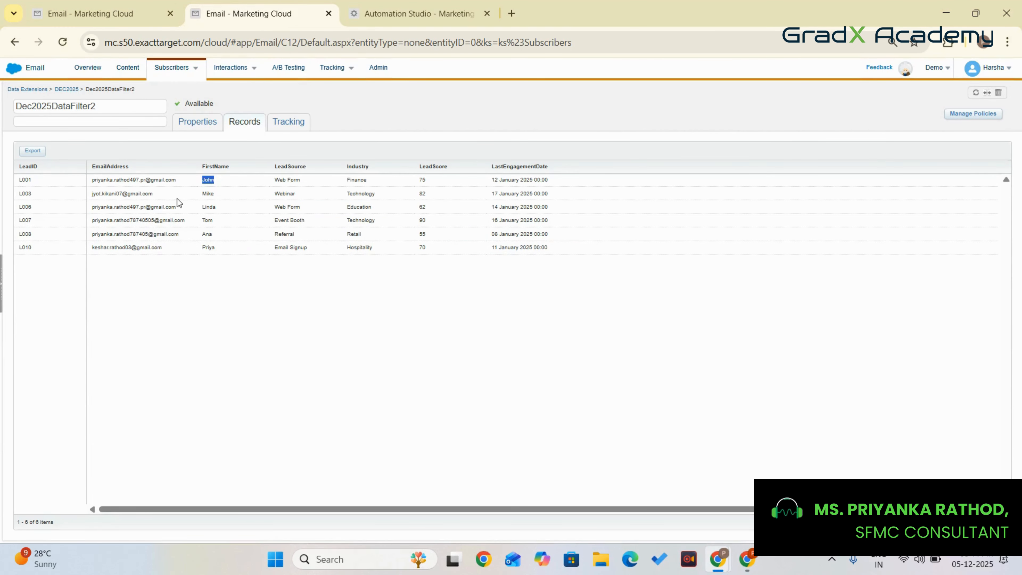
{"action": "mouse_move", "coordinate": [169, 75]}
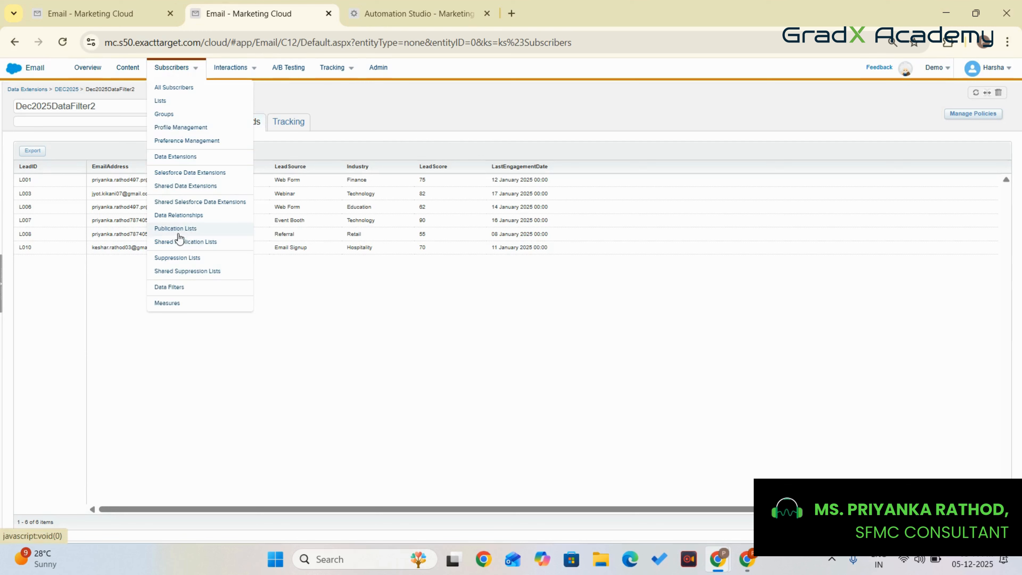
{"action": "left_click", "coordinate": [181, 157]}
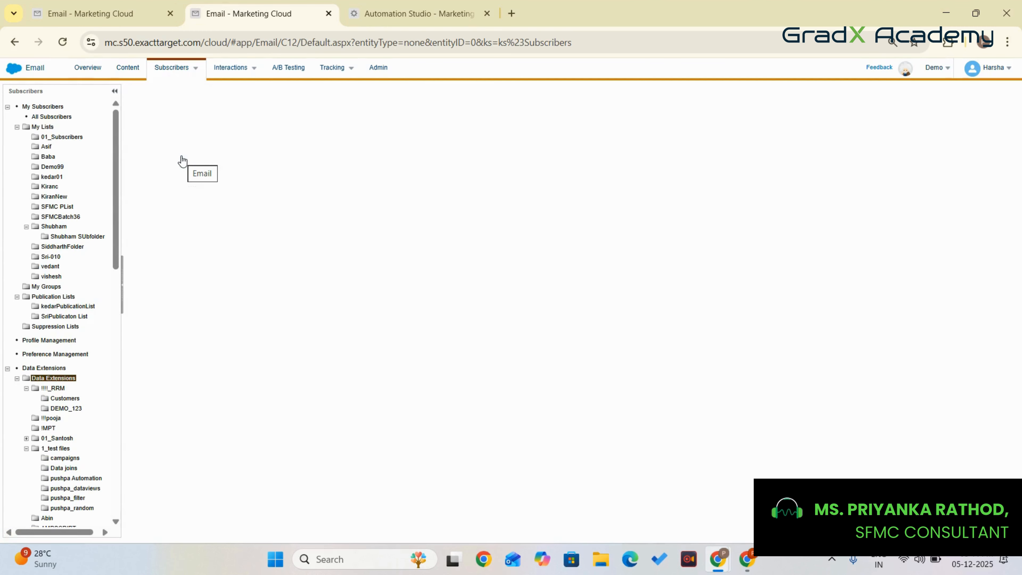
{"action": "scroll", "coordinate": [76, 412], "scroll_direction": "down", "scroll_amount": 3}
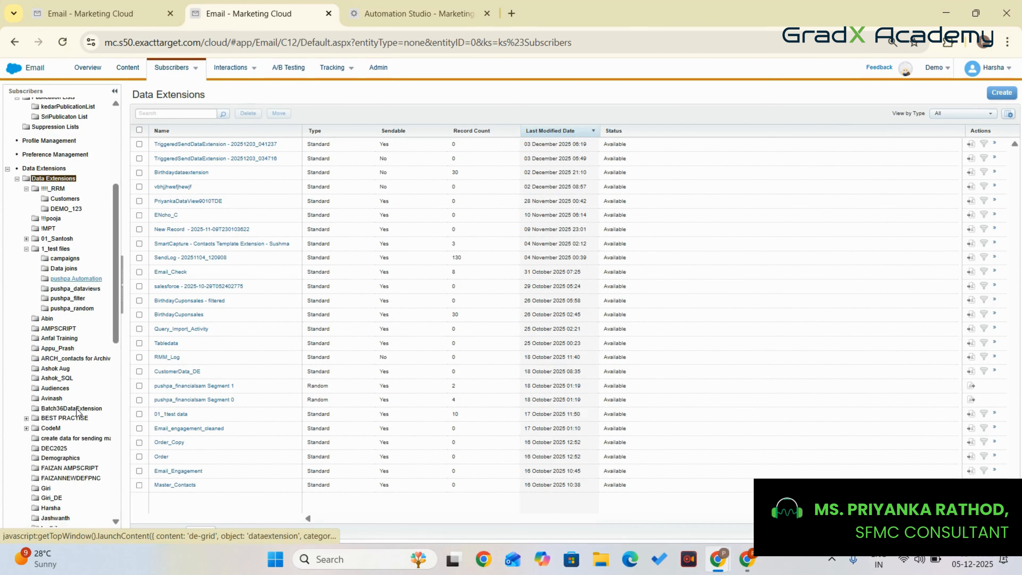
{"action": "left_click", "coordinate": [58, 449]}
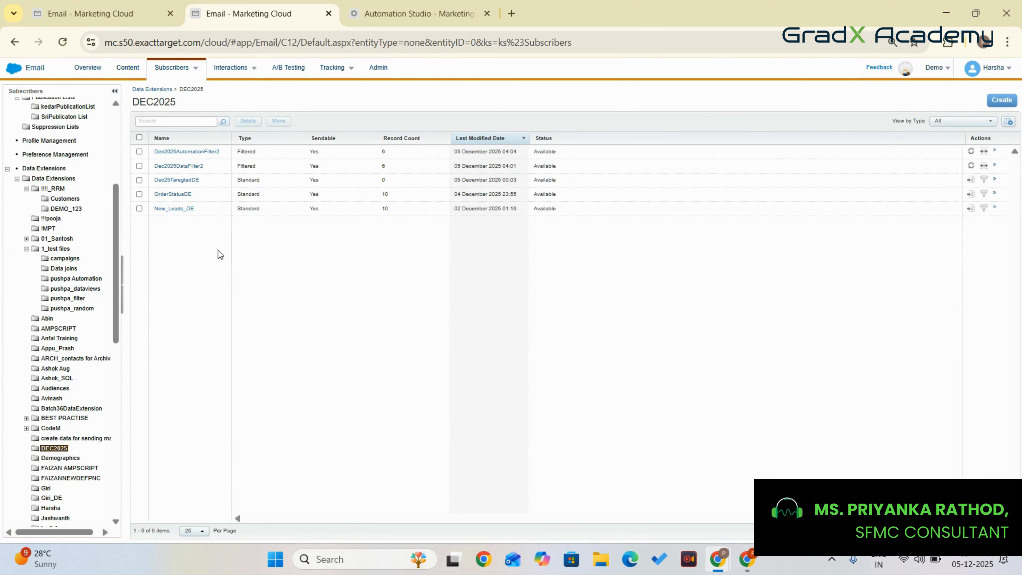
{"action": "left_click_drag", "start_coordinate": [201, 209], "coordinate": [162, 196]}
{"action": "left_click", "coordinate": [180, 206]}
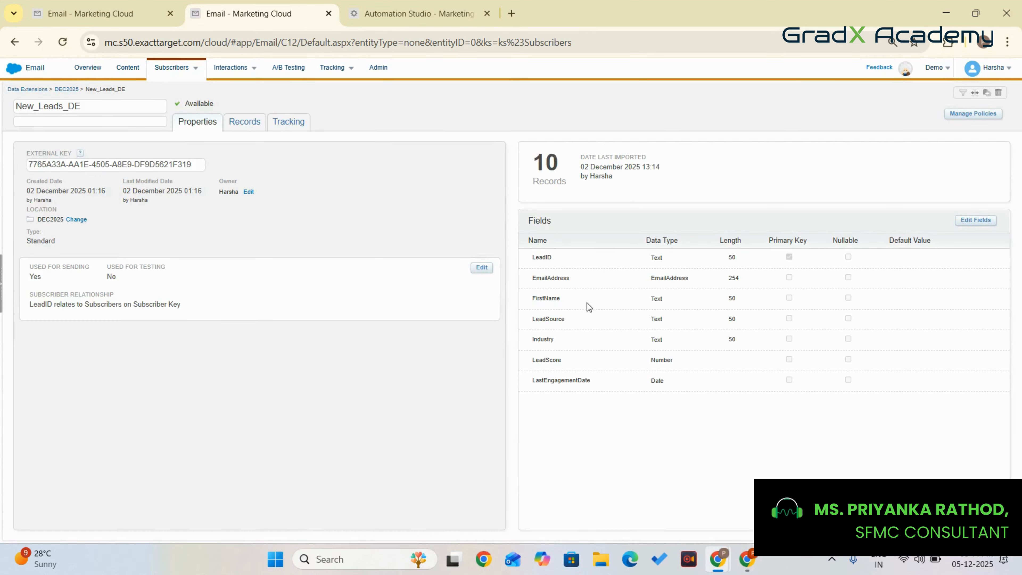
{"action": "left_click_drag", "start_coordinate": [531, 278], "coordinate": [546, 284]}
{"action": "left_click", "coordinate": [546, 285]}
{"action": "left_click_drag", "start_coordinate": [540, 359], "coordinate": [560, 381]}
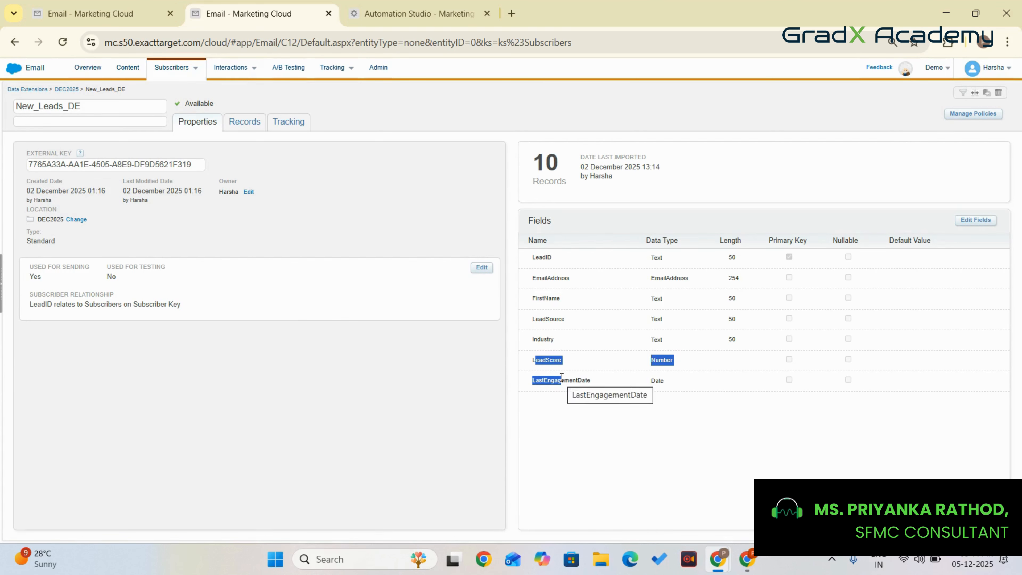
Go back to the DEC2025 data extension folder, open OrderStatusDE and review its OrderStatus field
{"action": "mouse_move", "coordinate": [175, 71]}
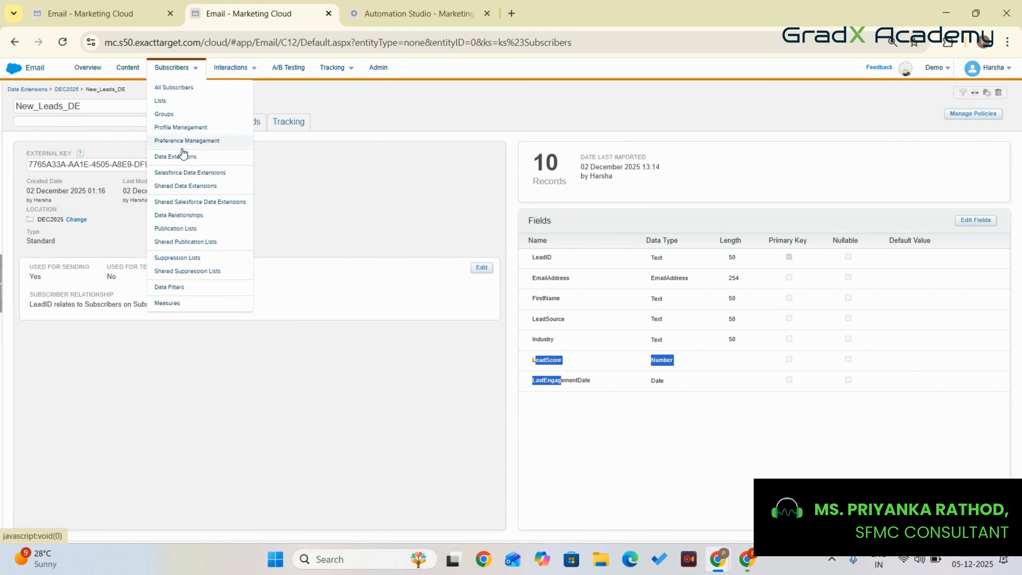
{"action": "left_click", "coordinate": [179, 159]}
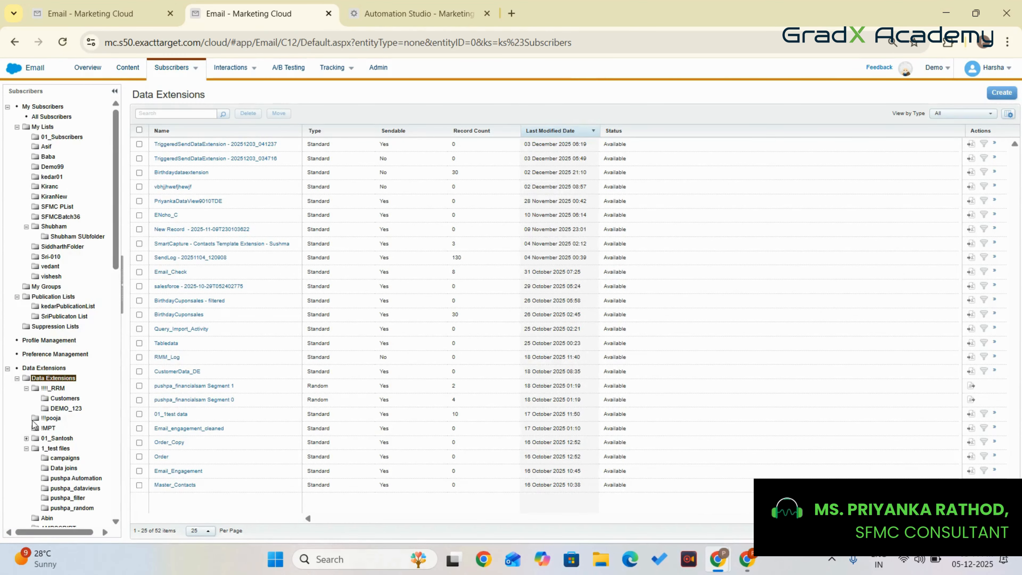
{"action": "scroll", "coordinate": [36, 362], "scroll_direction": "down", "scroll_amount": 5}
{"action": "scroll", "coordinate": [36, 362], "scroll_direction": "down", "scroll_amount": 1}
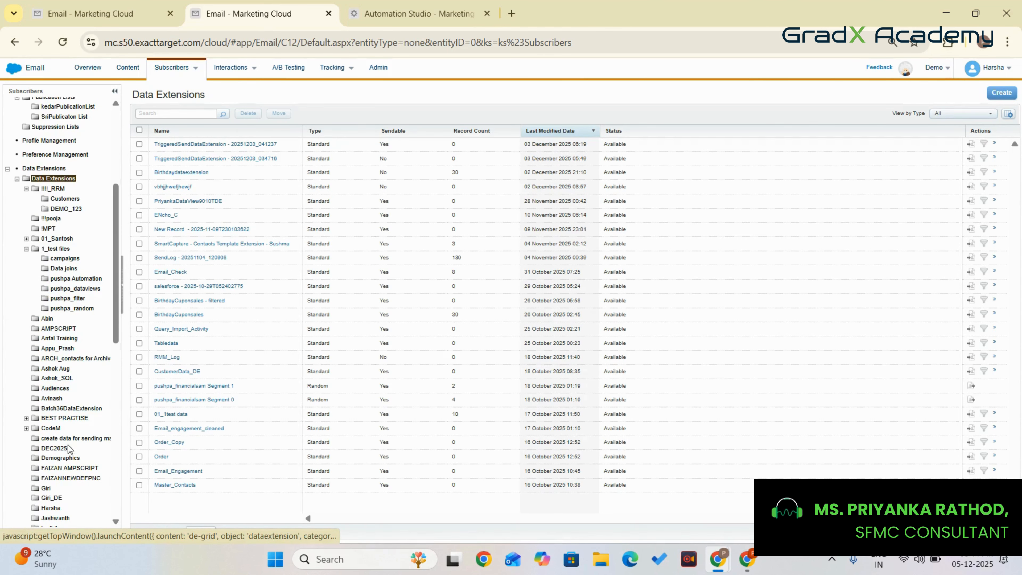
{"action": "left_click", "coordinate": [52, 448]}
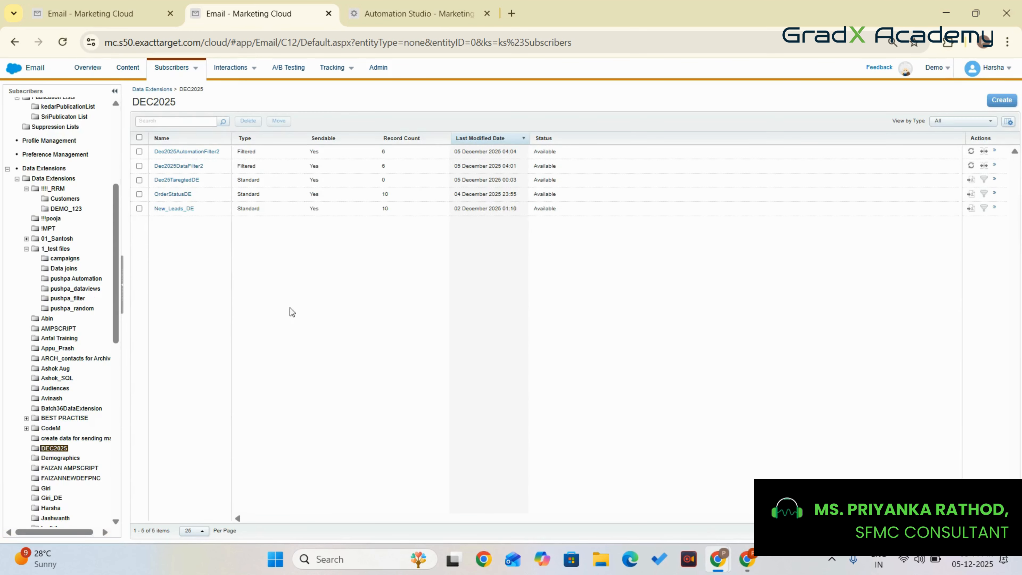
{"action": "left_click", "coordinate": [163, 209]}
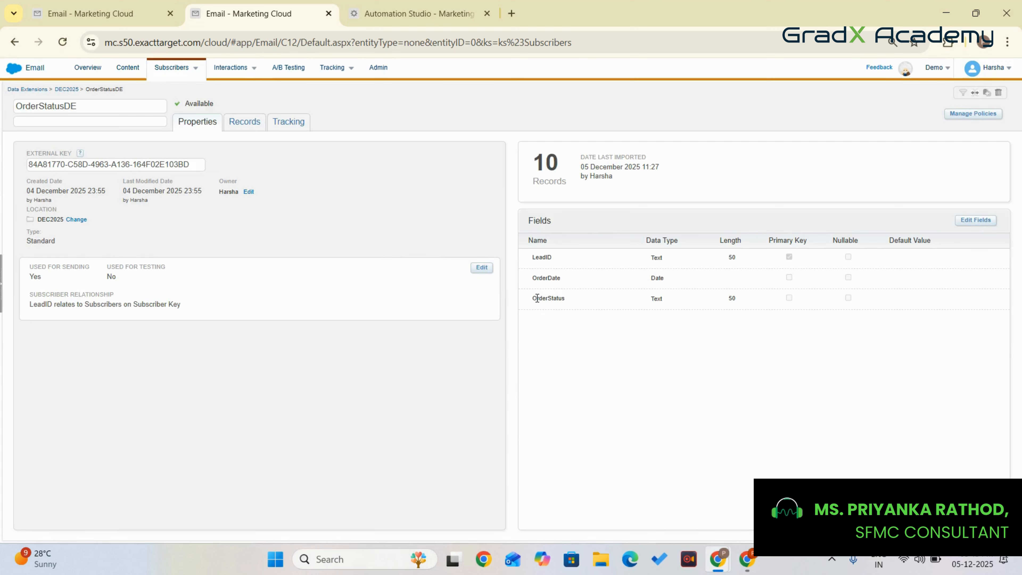
{"action": "left_click_drag", "start_coordinate": [530, 297], "coordinate": [561, 312]}
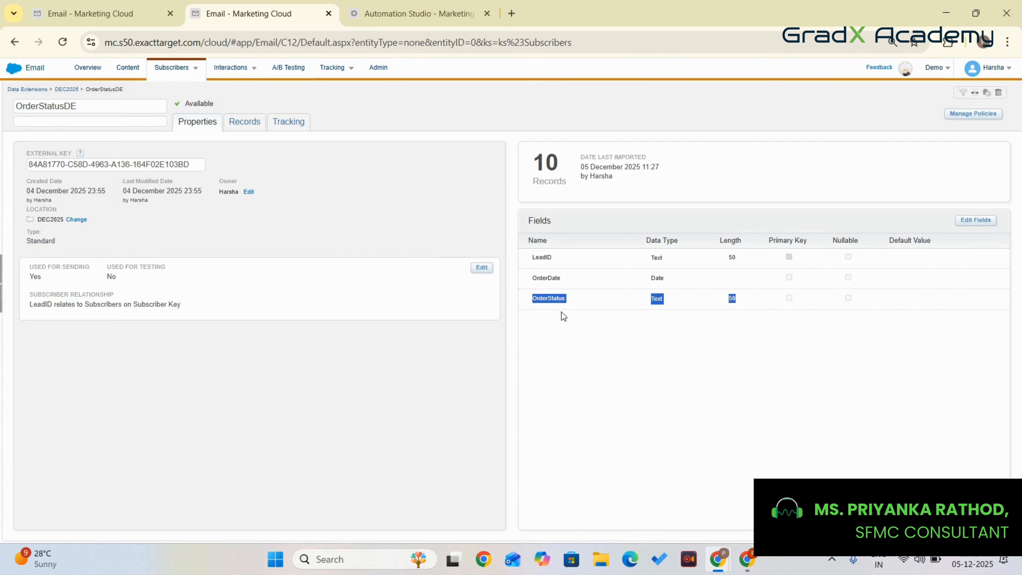
Switch to the Green Organic Leaves Presentation in Canva, present it full screen from slide 4 and advance to the Automation Flow slide
{"action": "key", "text": "alt+Tab"}
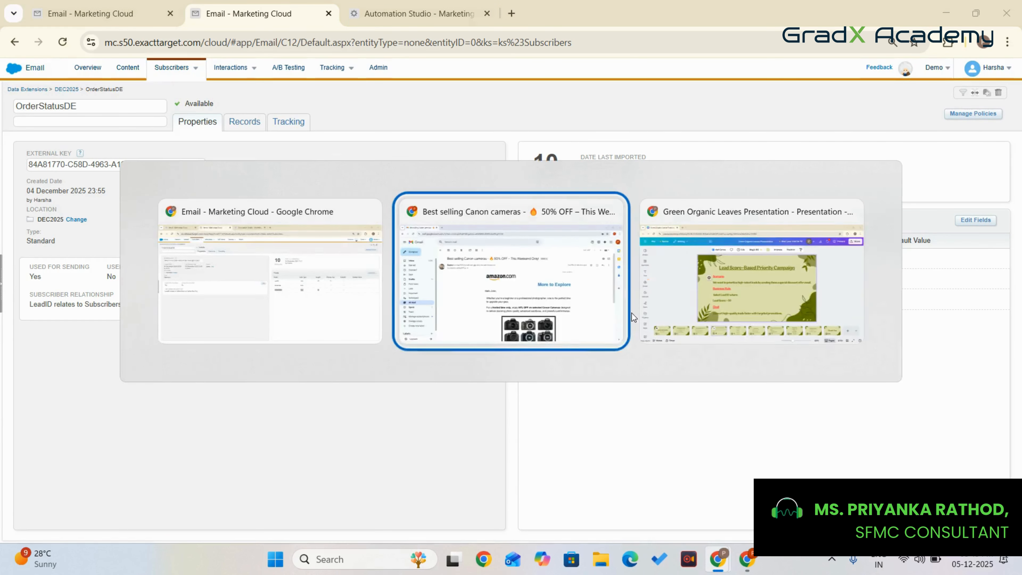
{"action": "left_click", "coordinate": [658, 296]}
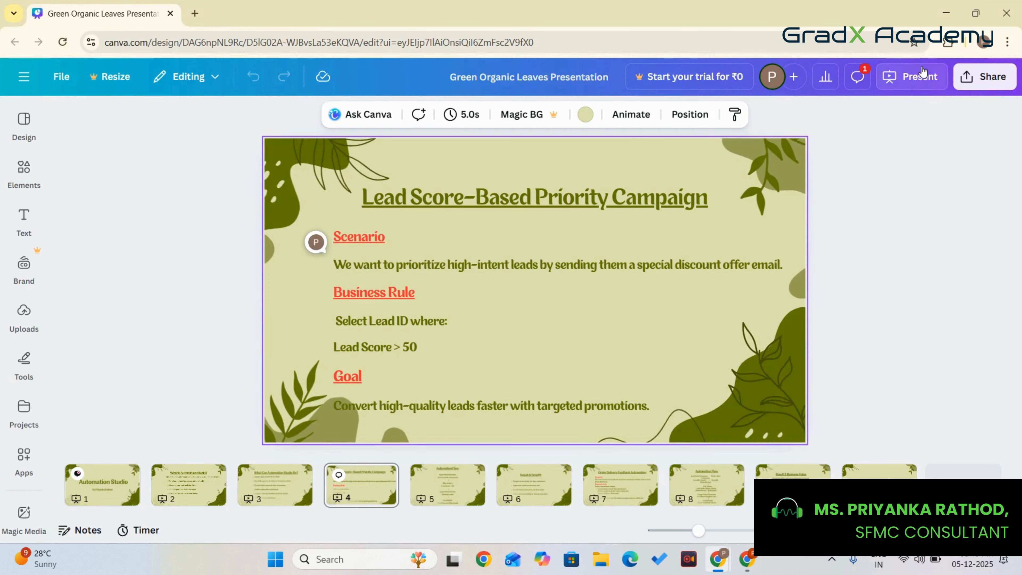
{"action": "left_click", "coordinate": [915, 72]}
{"action": "left_click", "coordinate": [910, 86]}
{"action": "left_click", "coordinate": [910, 86]}
{"action": "left_click", "coordinate": [866, 434]}
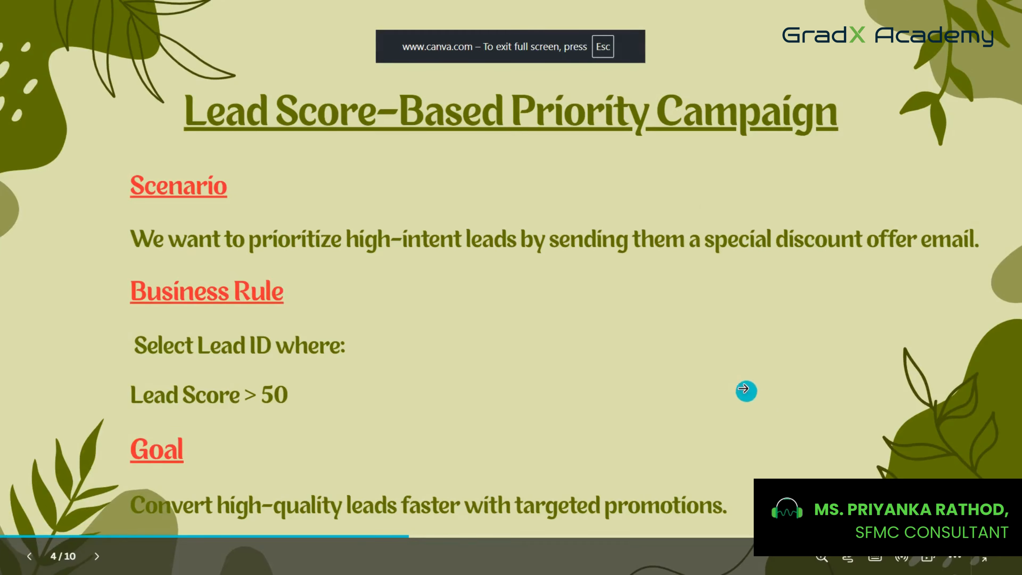
{"action": "left_click", "coordinate": [746, 336]}
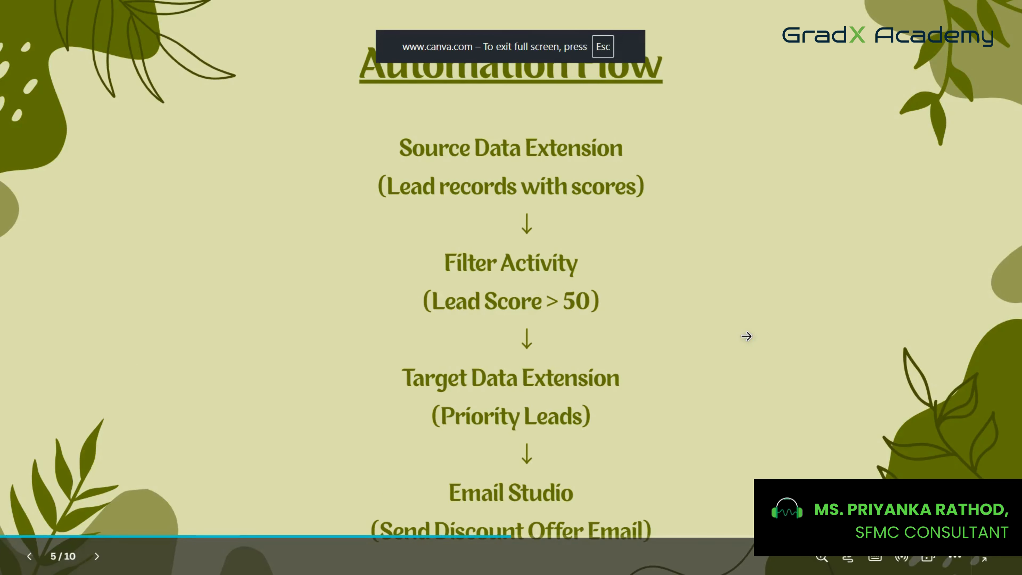
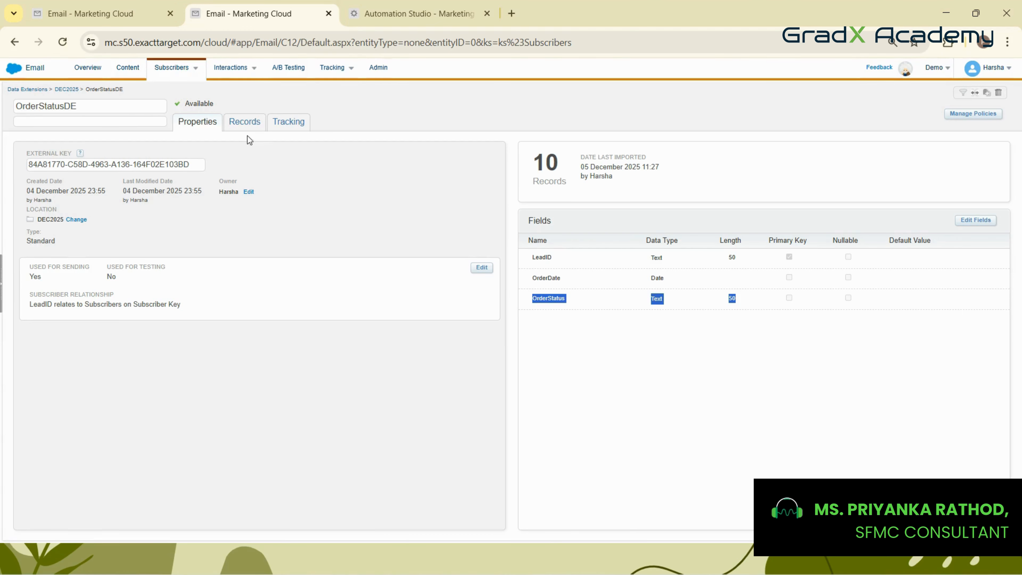
Examine the OrderStatusDE records in Marketing Cloud, comparing LeadIDs with order statuses and focusing on the Delivered order of L008
{"action": "left_click", "coordinate": [244, 123]}
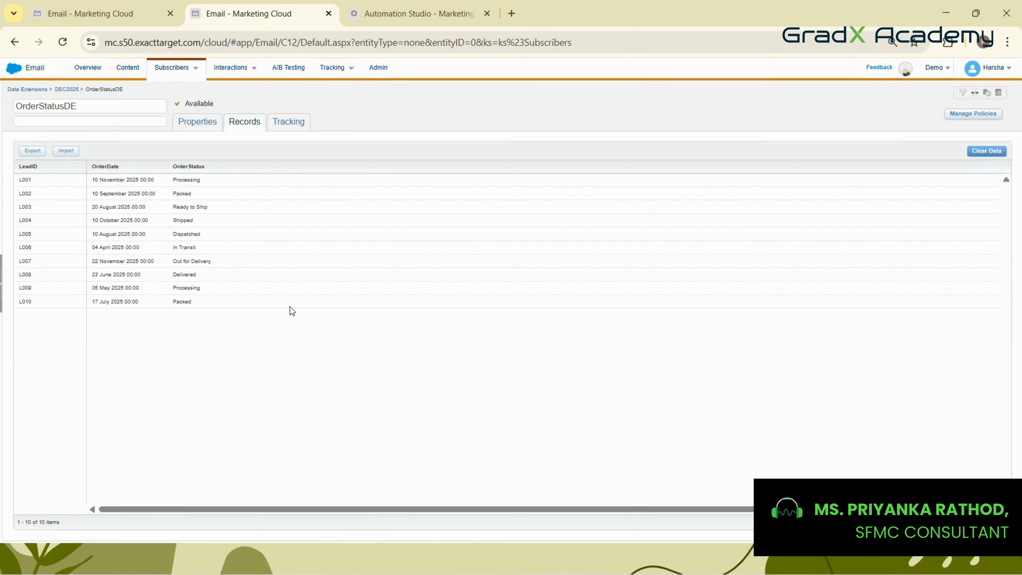
{"action": "left_click", "coordinate": [187, 126]}
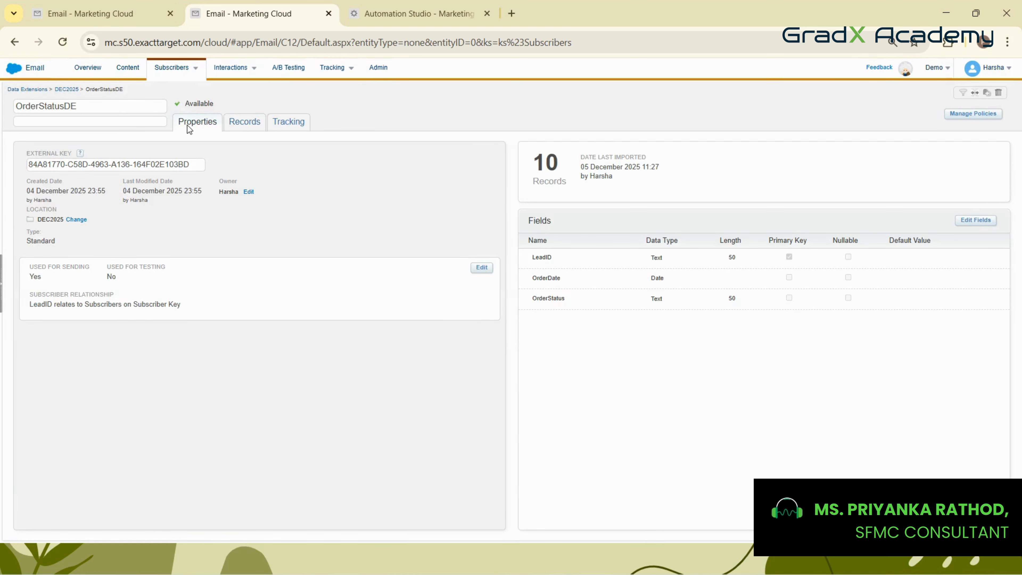
{"action": "left_click", "coordinate": [243, 128]}
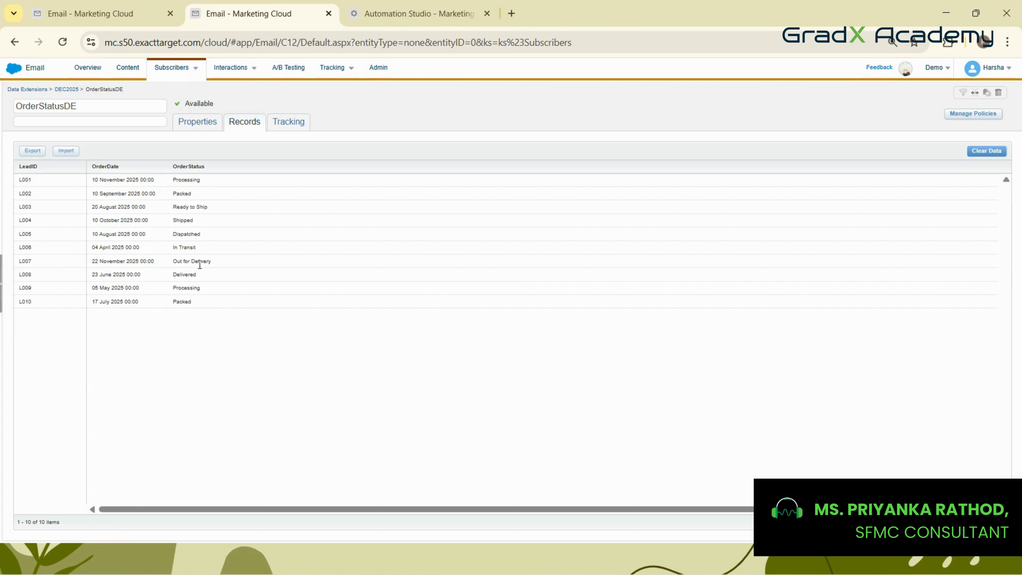
{"action": "left_click_drag", "start_coordinate": [12, 183], "coordinate": [38, 238]}
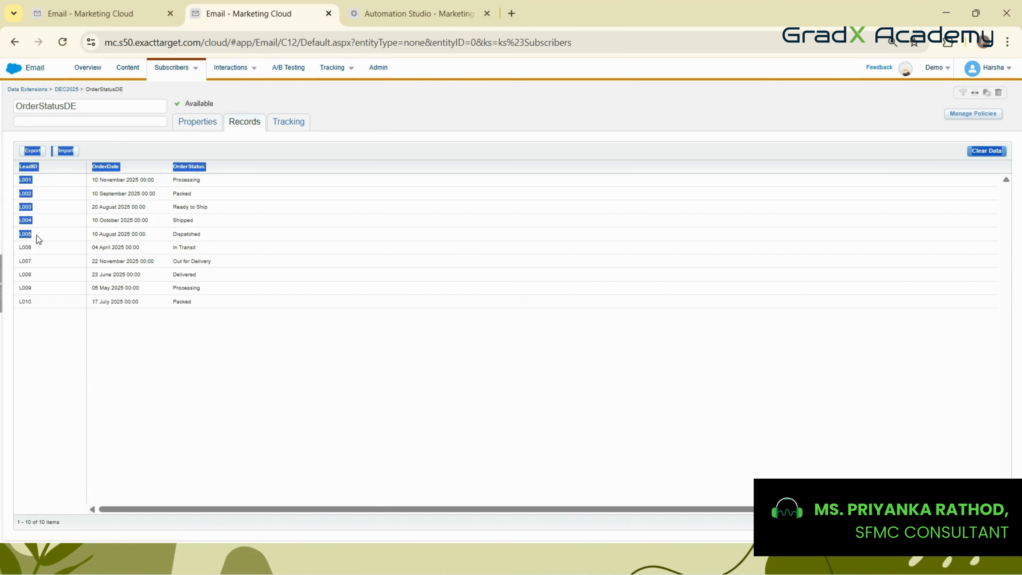
{"action": "left_click", "coordinate": [56, 305]}
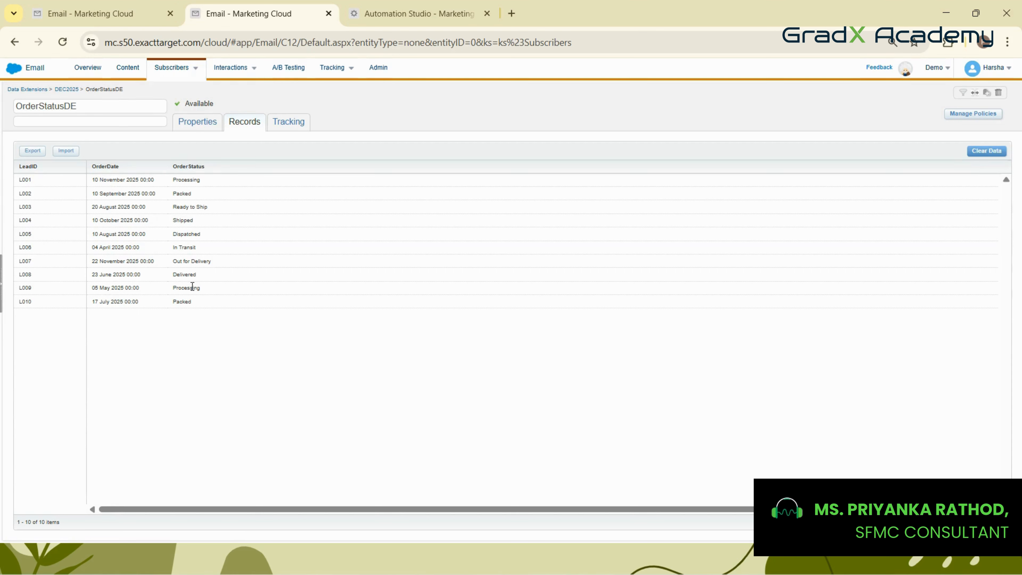
{"action": "double_click", "coordinate": [190, 275]}
{"action": "left_click_drag", "start_coordinate": [23, 274], "coordinate": [261, 290]}
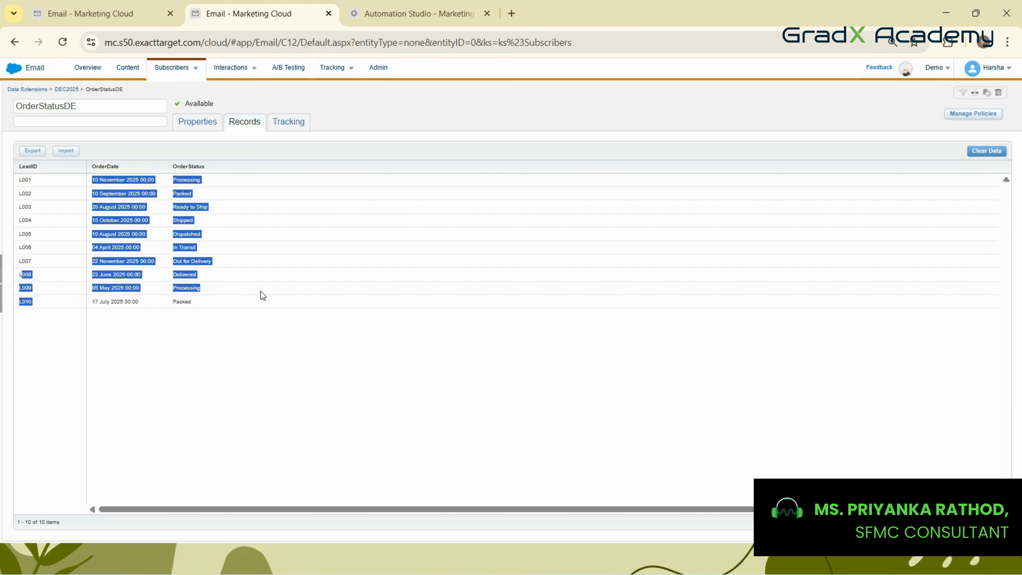
{"action": "left_click", "coordinate": [260, 291]}
{"action": "double_click", "coordinate": [186, 276]}
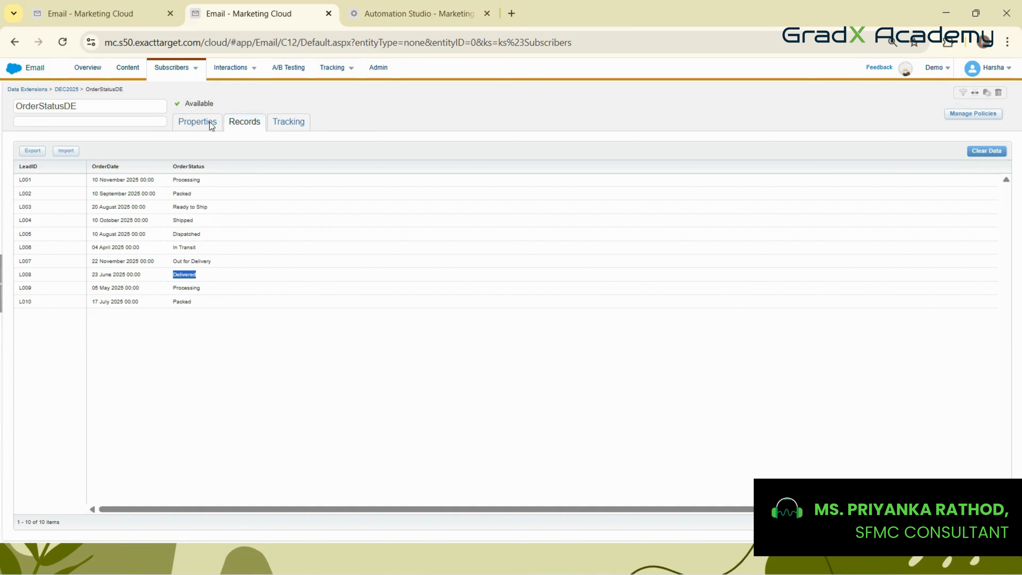
Look over the data extensions in the DEC2025 folder and return to the Dec2025AutomationFilter3 workflow in Automation Studio
{"action": "mouse_move", "coordinate": [181, 83]}
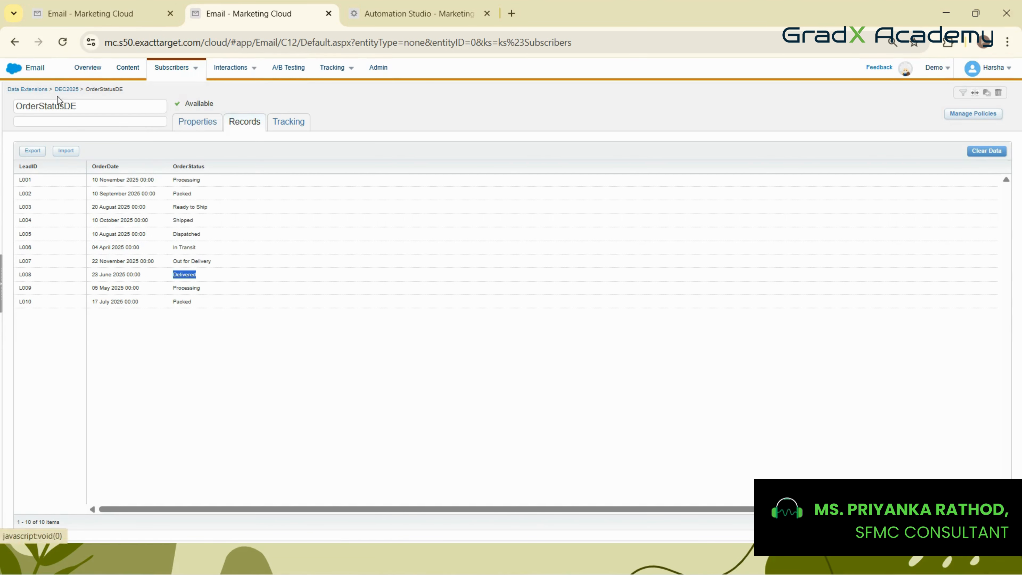
{"action": "left_click", "coordinate": [65, 89]}
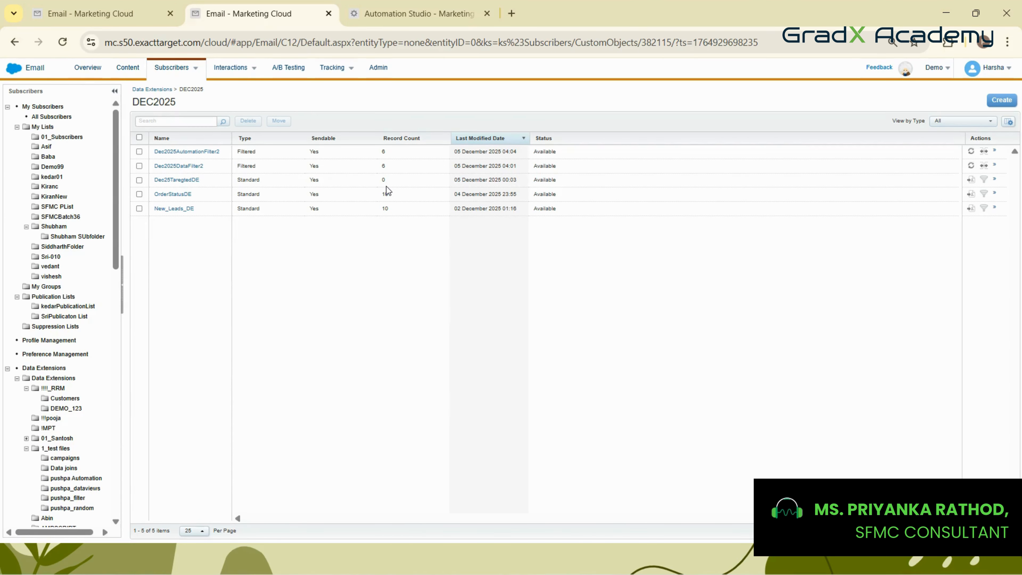
{"action": "left_click", "coordinate": [393, 12]}
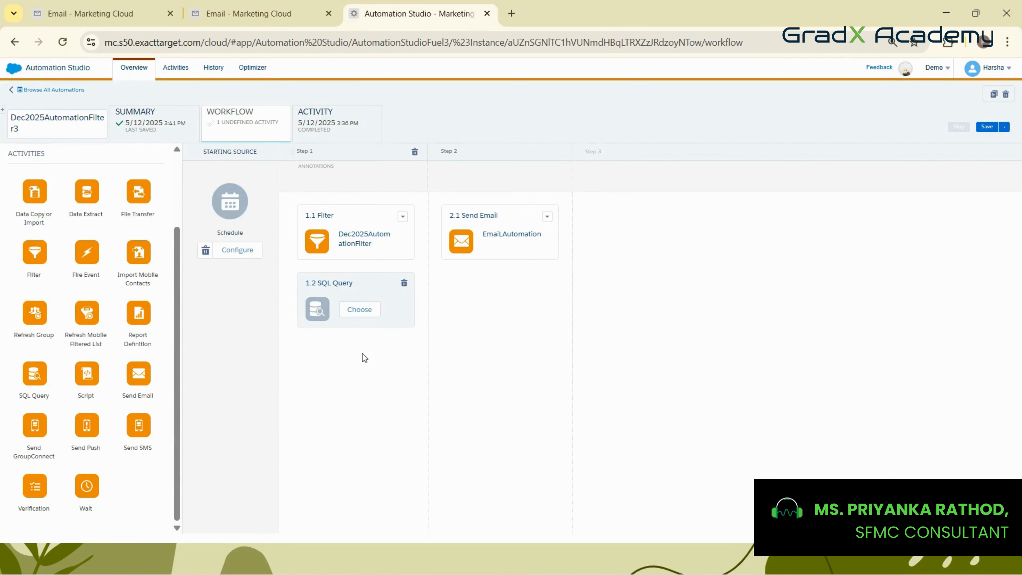
Create a new query activity named DEC2025SQL2 for the SQL Query step and proceed to its query definition
{"action": "left_click", "coordinate": [350, 312]}
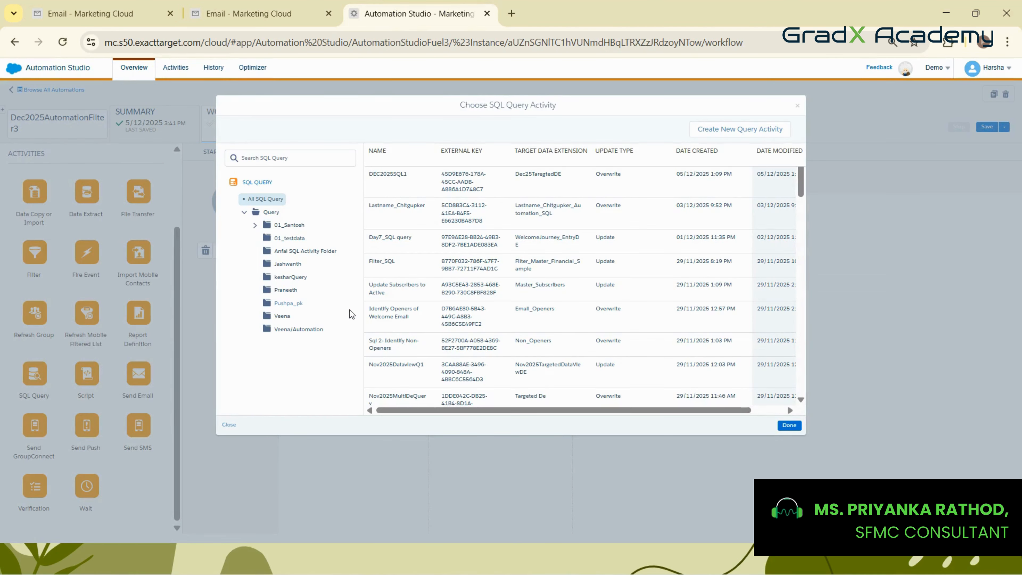
{"action": "left_click", "coordinate": [722, 129]}
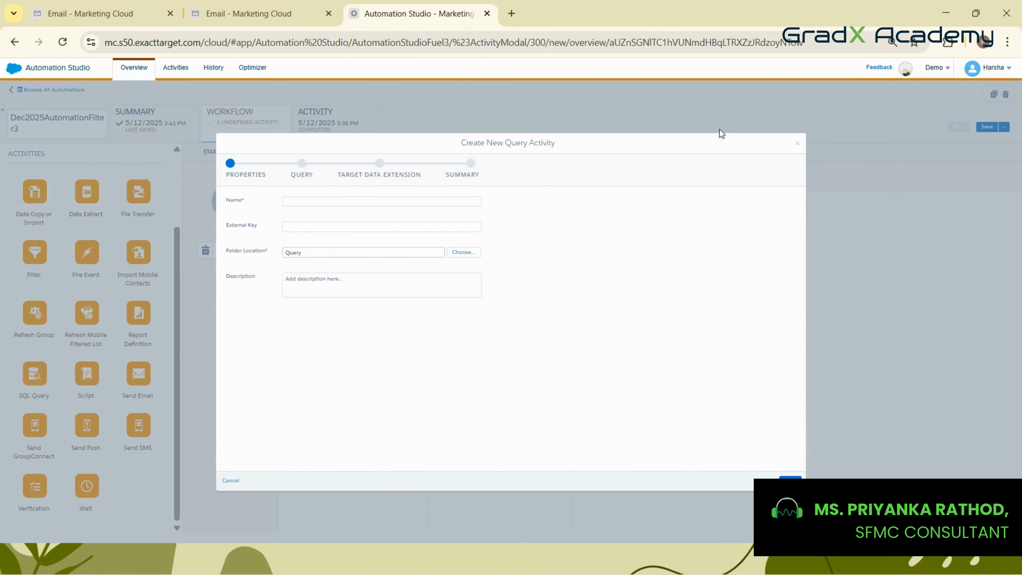
{"action": "left_click", "coordinate": [289, 202]}
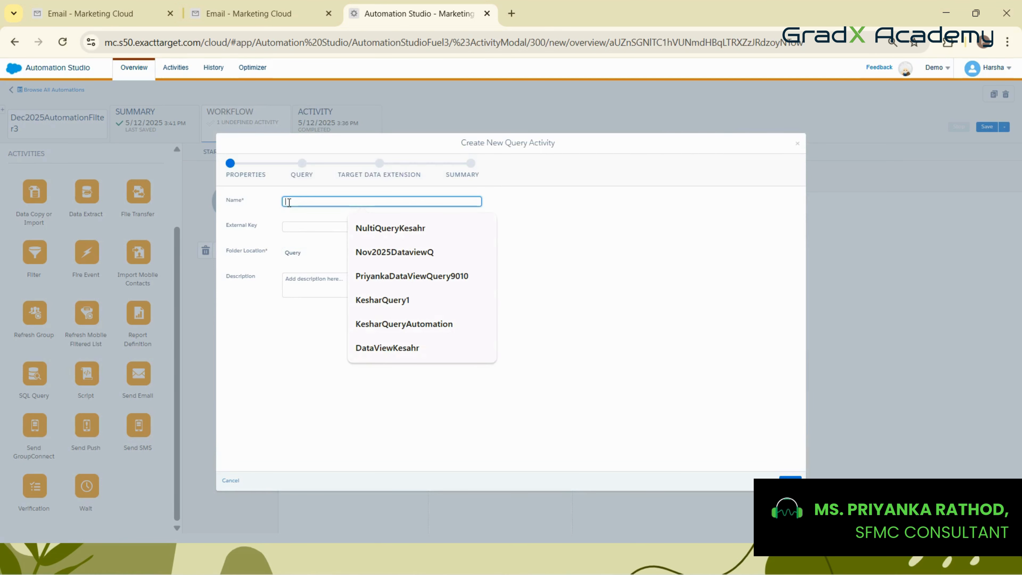
{"action": "key", "text": "Caps_Lock"}
{"action": "type", "text": "DEC2025SQL1"}
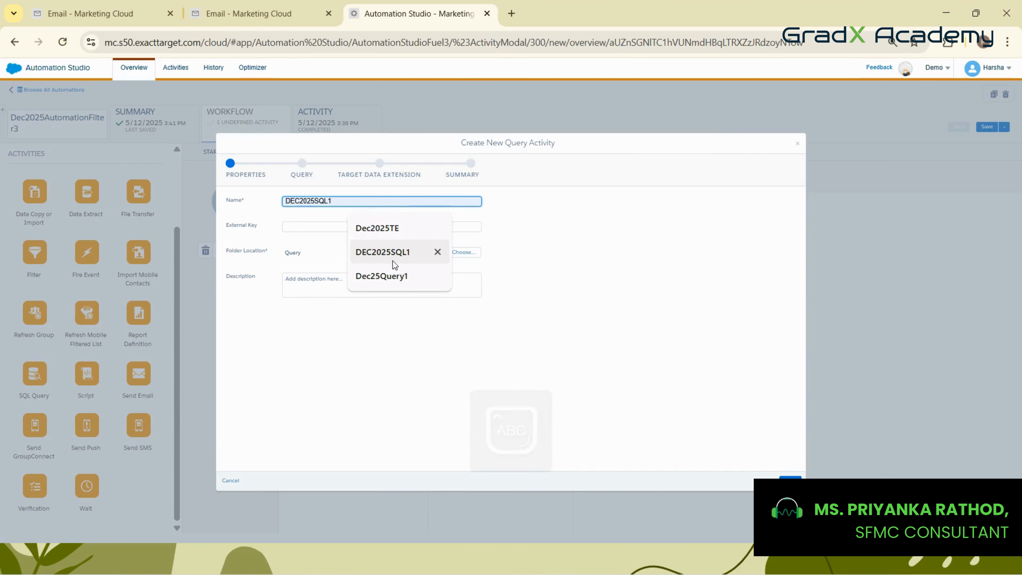
{"action": "left_click", "coordinate": [386, 252]}
{"action": "key", "text": "BackSpace"}
{"action": "type", "text": "2"}
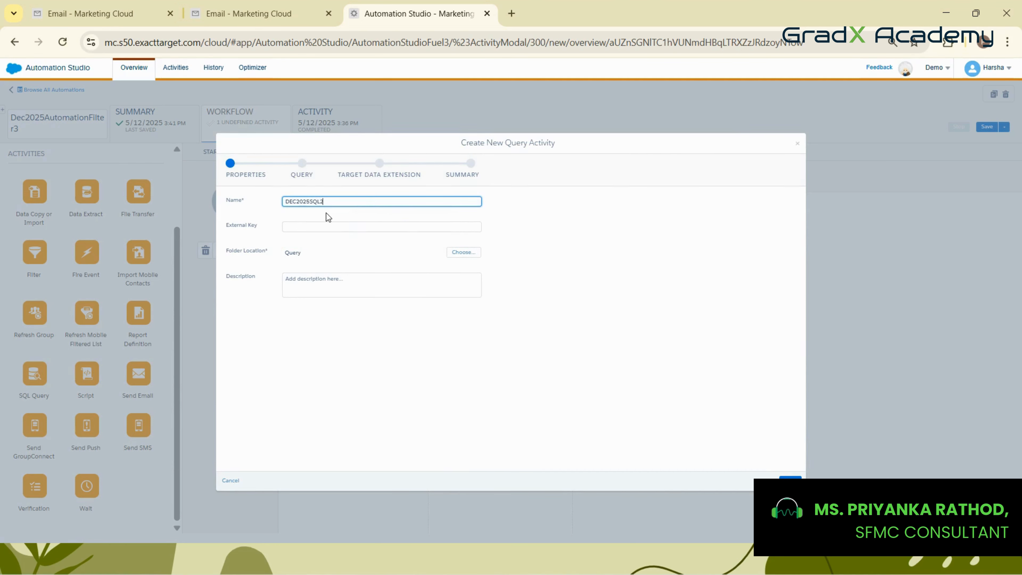
{"action": "left_click", "coordinate": [328, 228]}
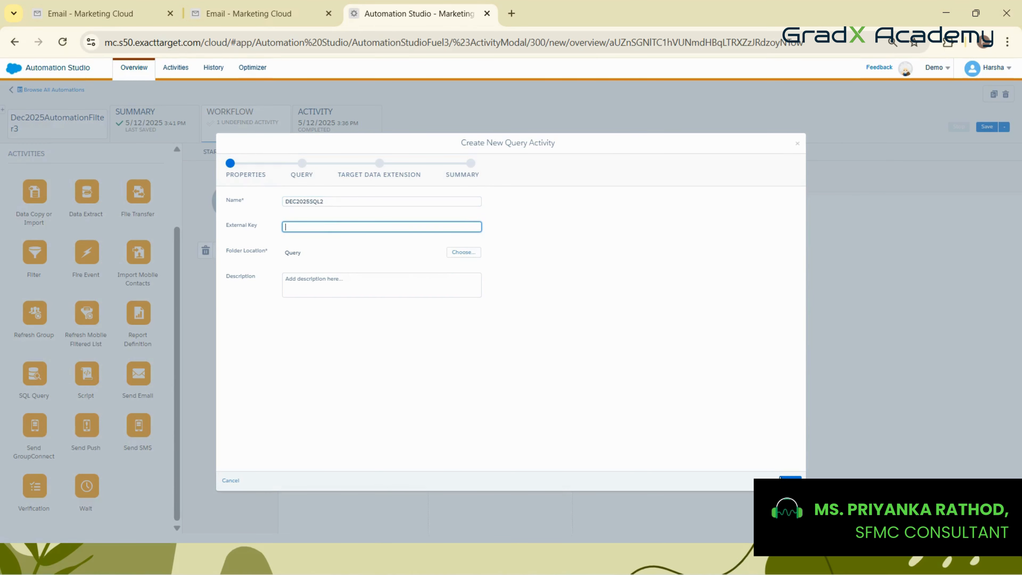
{"action": "left_click", "coordinate": [789, 479]}
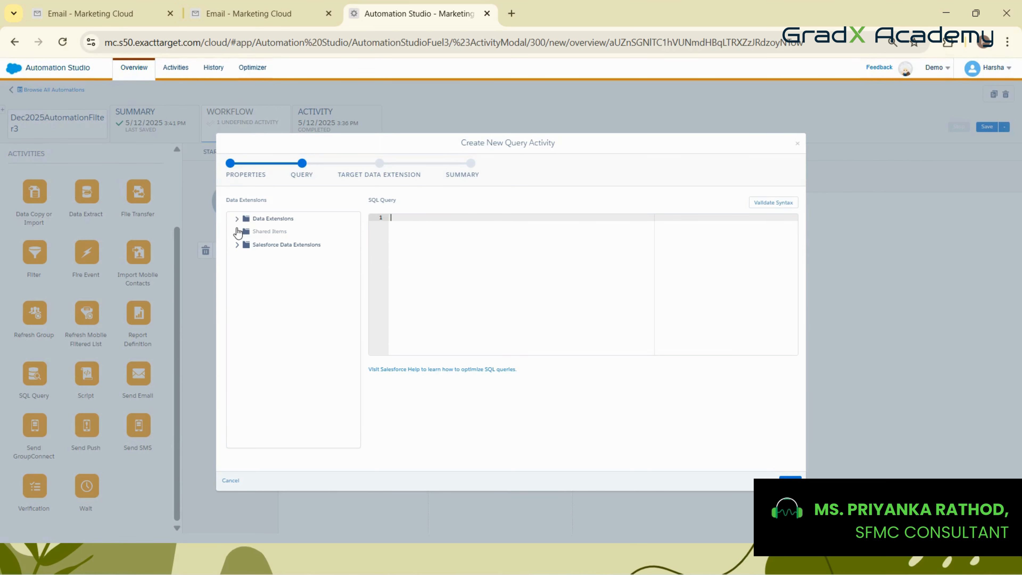
Find the DEC2025 folder among the data extensions and insert all fields of Dec25TaregtedDE into the SQL query
{"action": "left_click", "coordinate": [237, 218]}
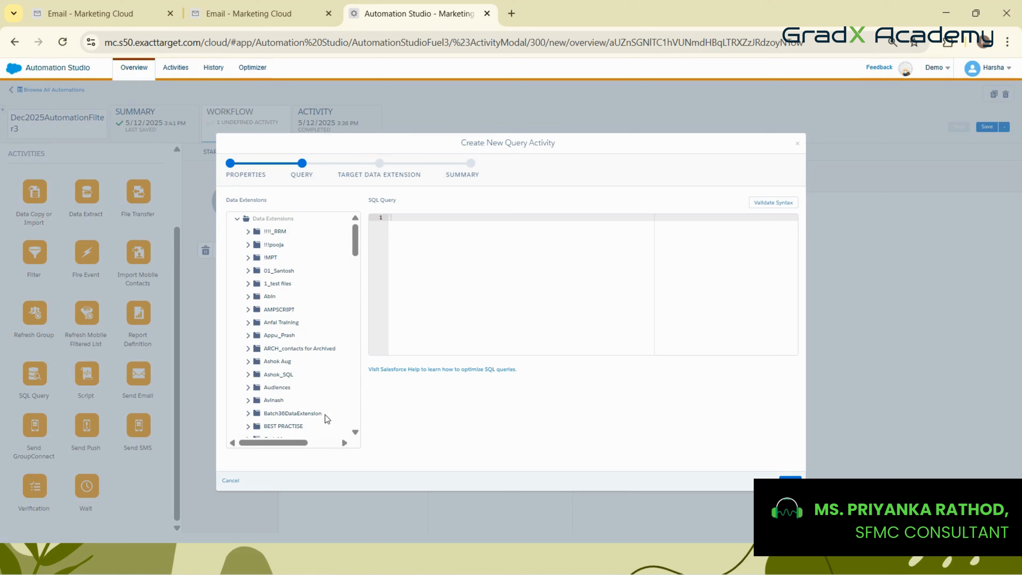
{"action": "scroll", "coordinate": [298, 345], "scroll_direction": "down", "scroll_amount": 3}
{"action": "scroll", "coordinate": [298, 345], "scroll_direction": "down", "scroll_amount": 2}
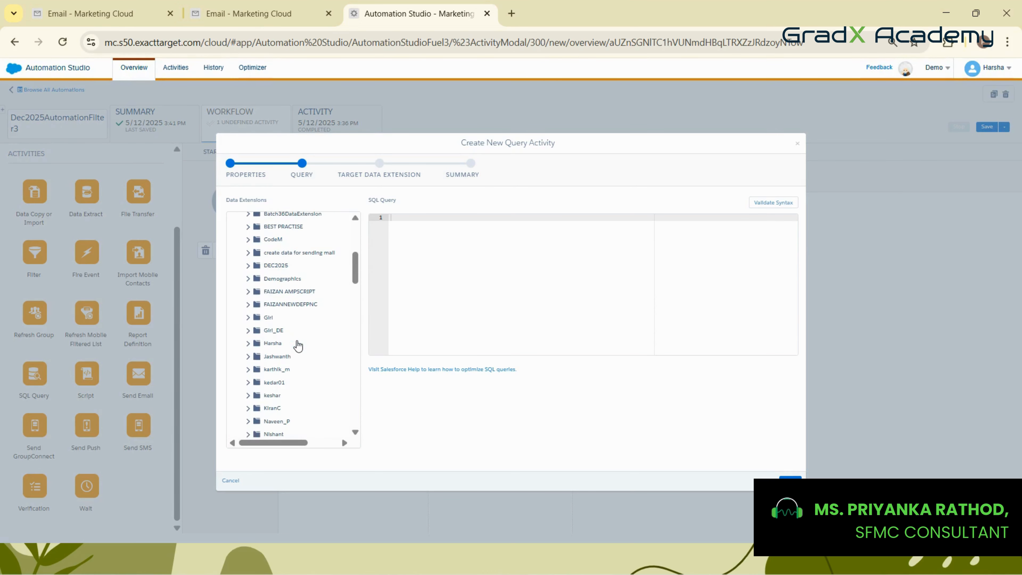
{"action": "scroll", "coordinate": [298, 345], "scroll_direction": "down", "scroll_amount": 3}
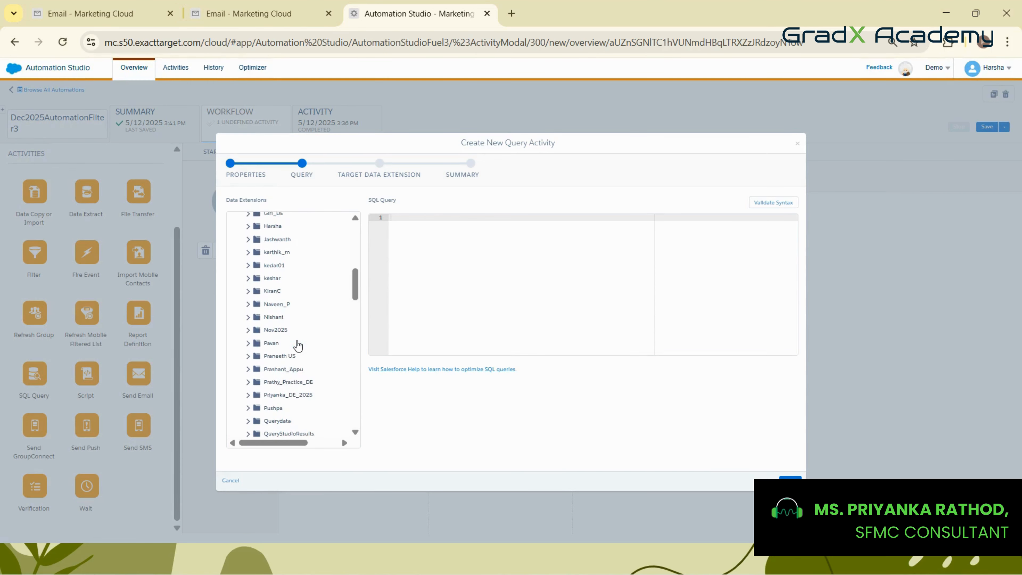
{"action": "scroll", "coordinate": [297, 345], "scroll_direction": "down", "scroll_amount": 2}
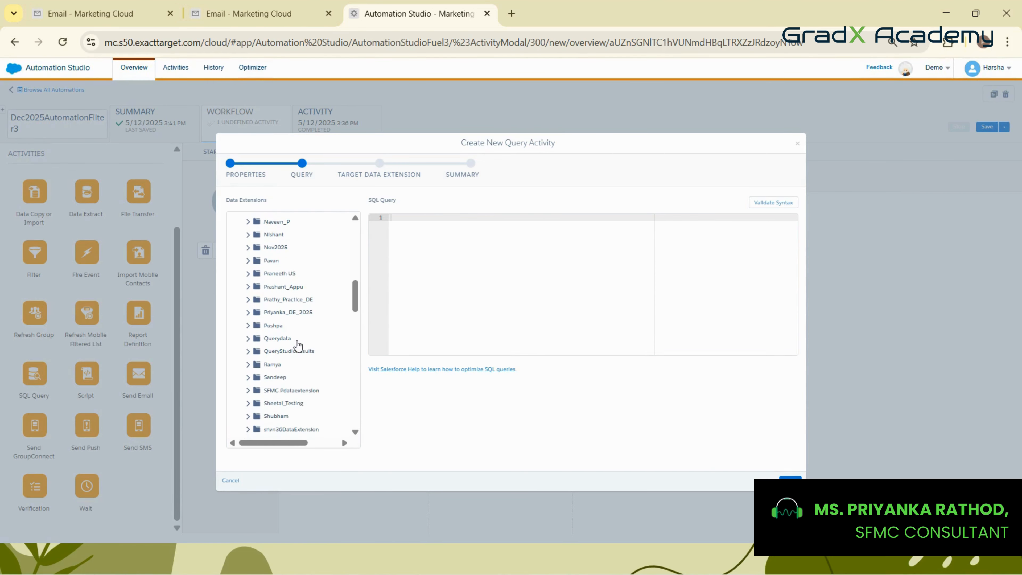
{"action": "scroll", "coordinate": [298, 345], "scroll_direction": "up", "scroll_amount": 2}
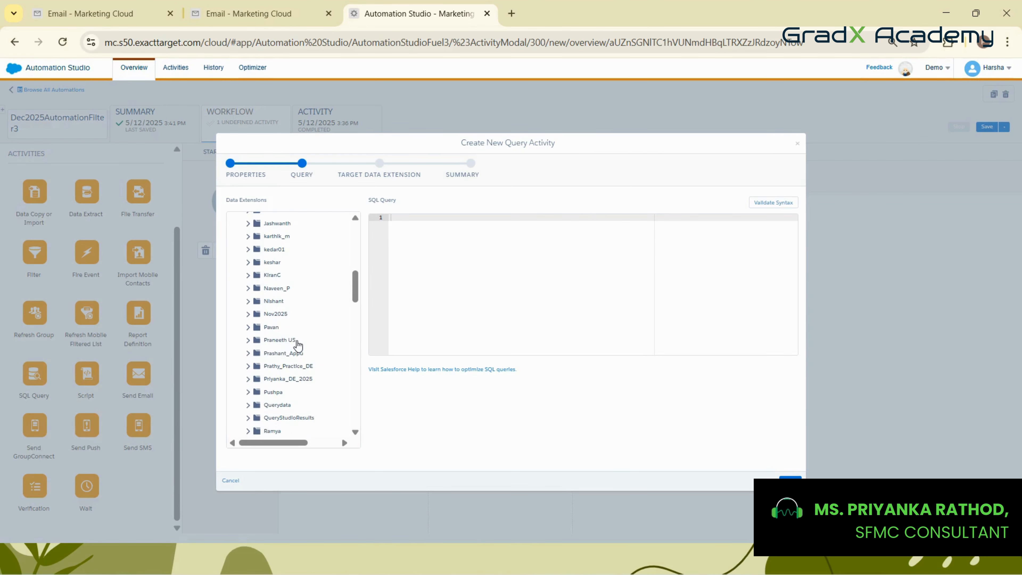
{"action": "scroll", "coordinate": [298, 345], "scroll_direction": "down", "scroll_amount": 10}
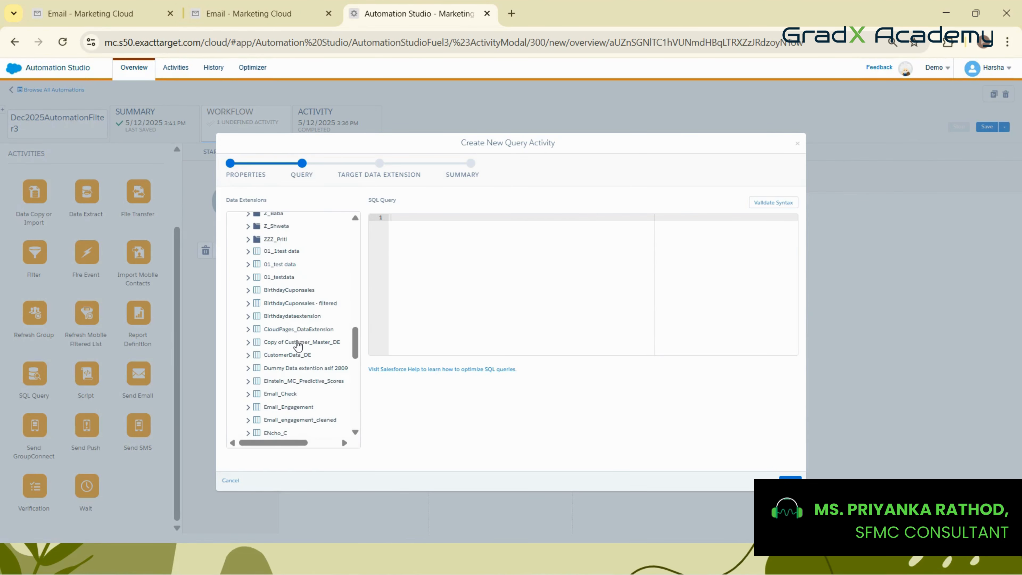
{"action": "scroll", "coordinate": [298, 345], "scroll_direction": "up", "scroll_amount": 12}
{"action": "scroll", "coordinate": [297, 345], "scroll_direction": "up", "scroll_amount": 2}
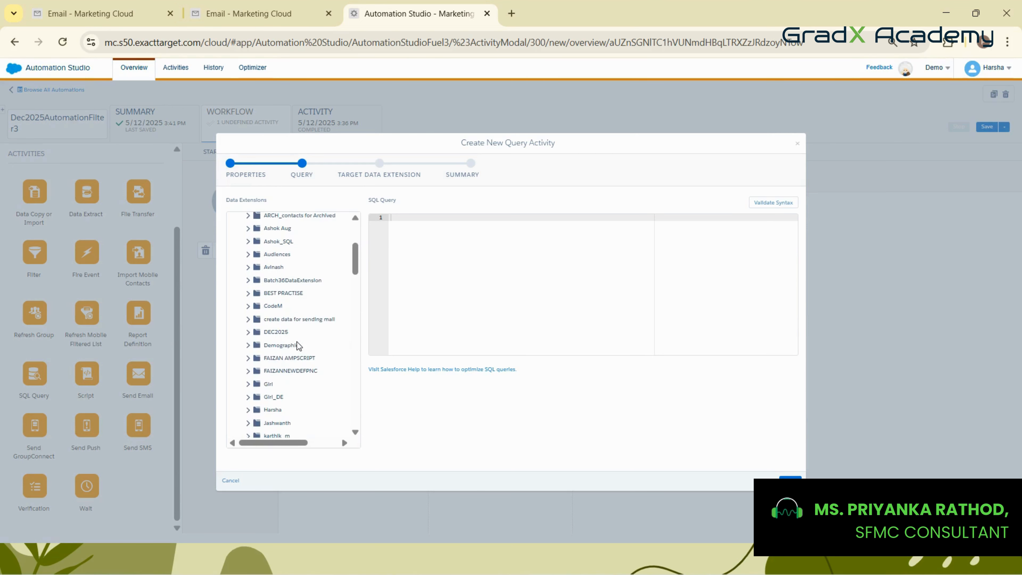
{"action": "left_click", "coordinate": [280, 333]}
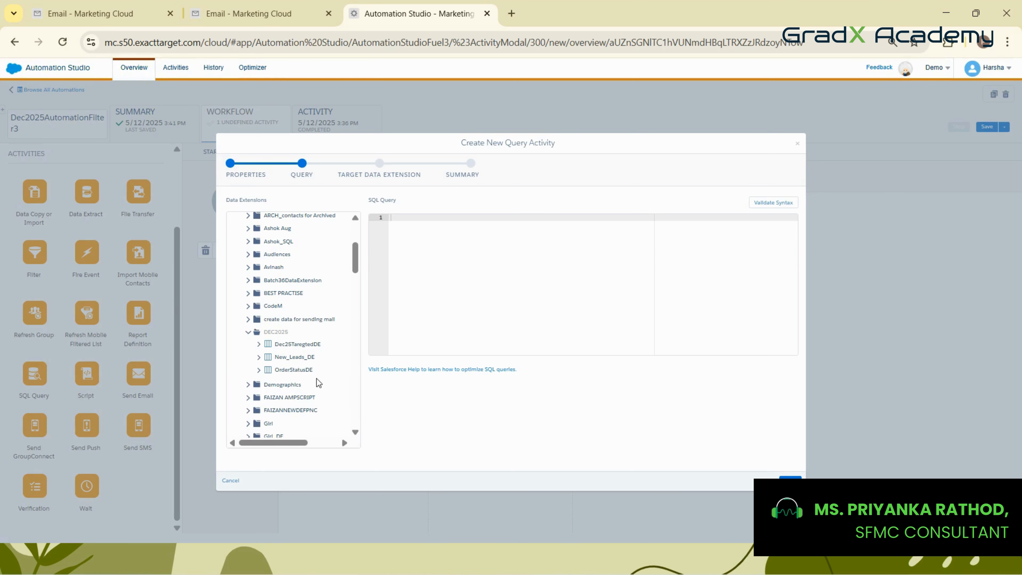
{"action": "left_click_drag", "start_coordinate": [288, 351], "coordinate": [443, 297]}
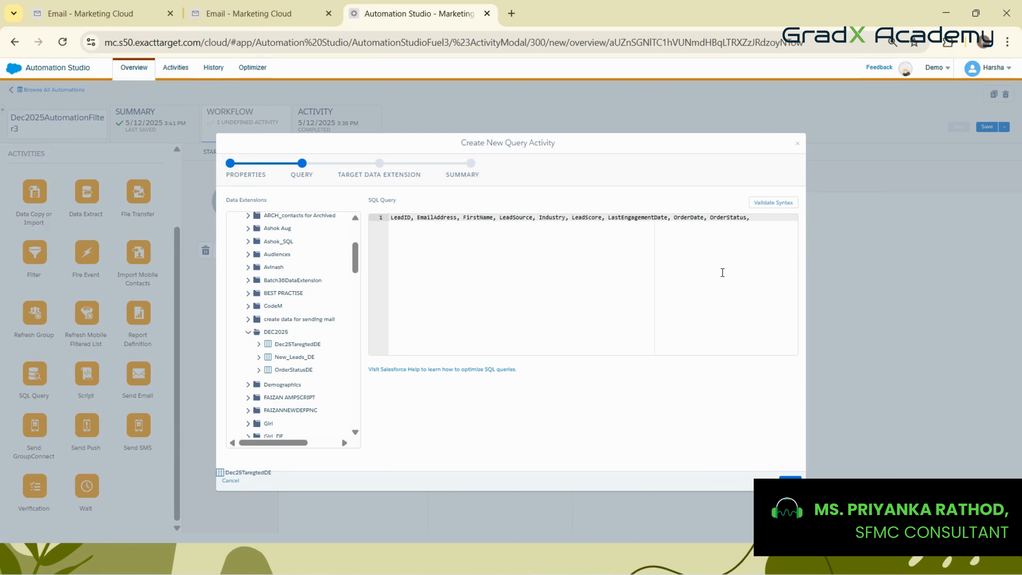
Examine the inserted field names in the query one by one, from LeadID through OrderStatus
{"action": "double_click", "coordinate": [408, 220]}
{"action": "left_click", "coordinate": [454, 217]}
{"action": "double_click", "coordinate": [481, 220]}
{"action": "left_click", "coordinate": [513, 223]}
{"action": "double_click", "coordinate": [549, 221]}
{"action": "left_click", "coordinate": [578, 223]}
{"action": "double_click", "coordinate": [617, 221]}
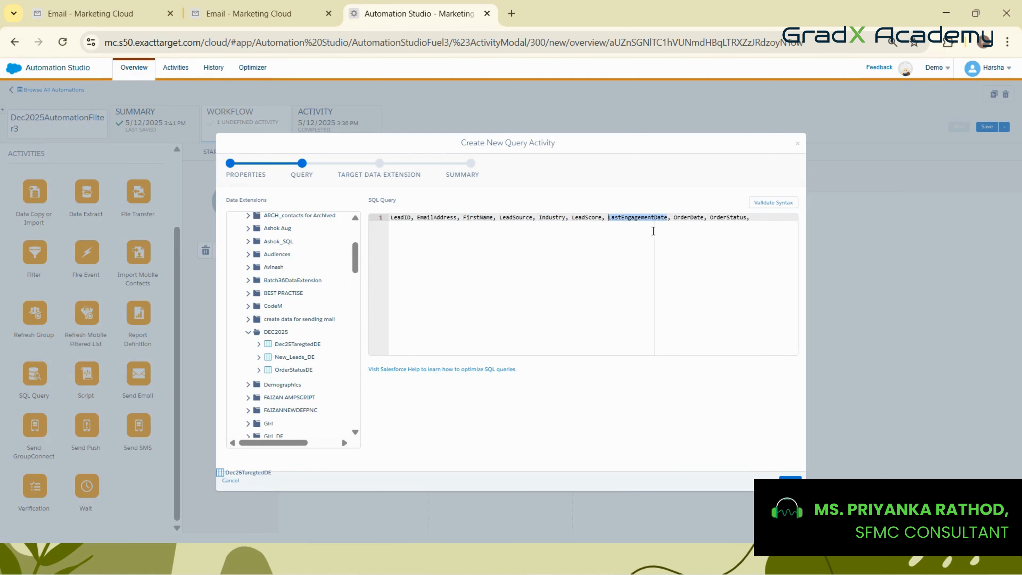
{"action": "double_click", "coordinate": [684, 218]}
{"action": "double_click", "coordinate": [724, 218]}
Remove the trailing comma after OrderStatus and add the source FROM New_Leads_DE AS de1 to the query
{"action": "left_click", "coordinate": [756, 217]}
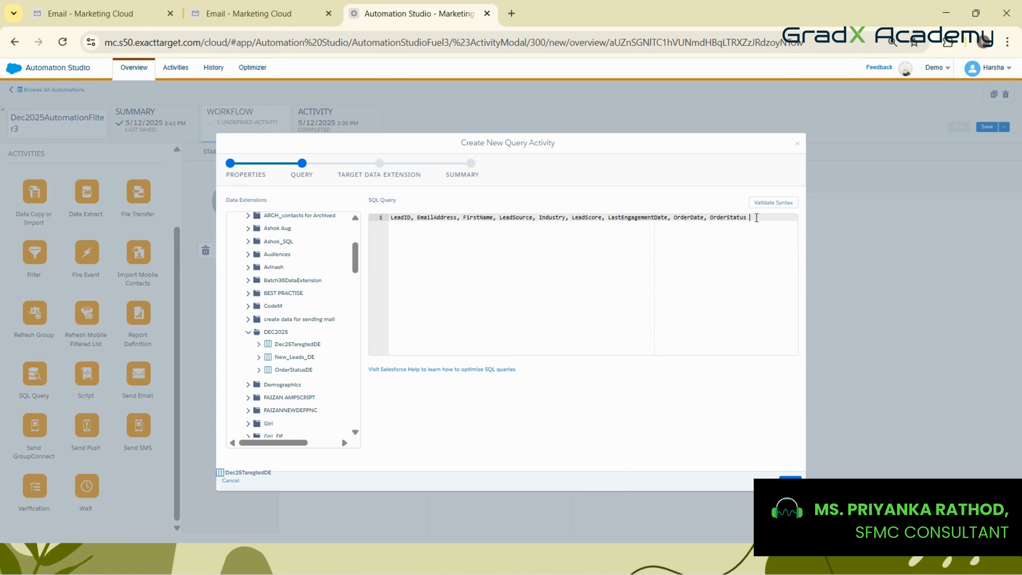
{"action": "type", "text": "FROM"}
{"action": "left_click_drag", "start_coordinate": [321, 359], "coordinate": [275, 363]}
{"action": "key", "text": "ctrl+c"}
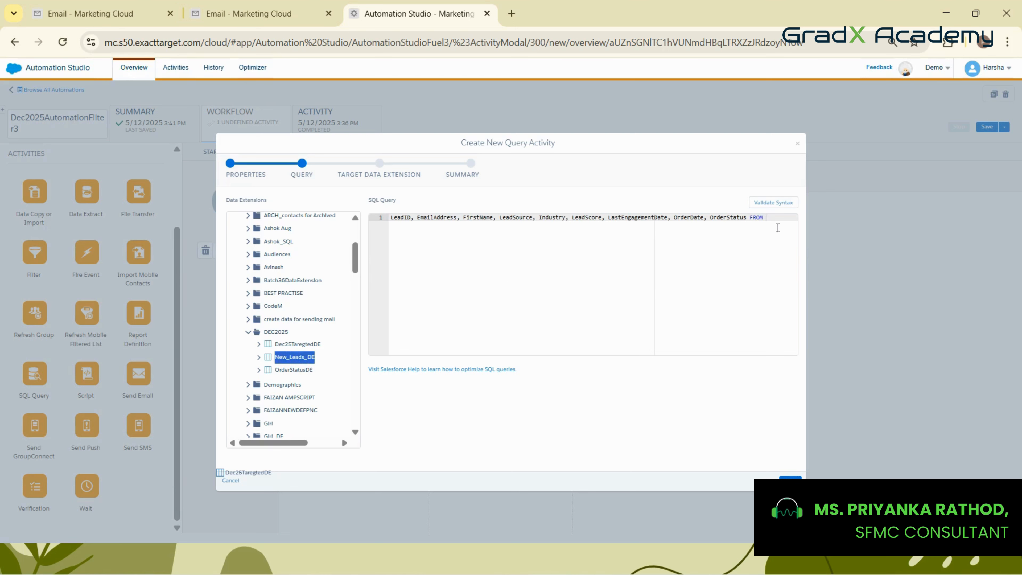
{"action": "left_click", "coordinate": [777, 228]}
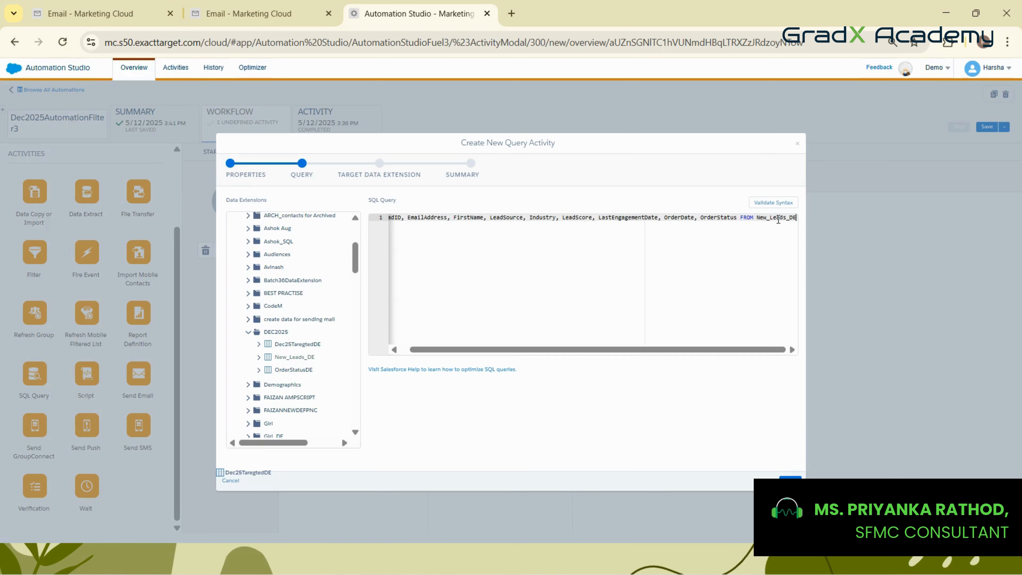
{"action": "key", "text": "ctrl+v"}
{"action": "type", "text": "AS"}
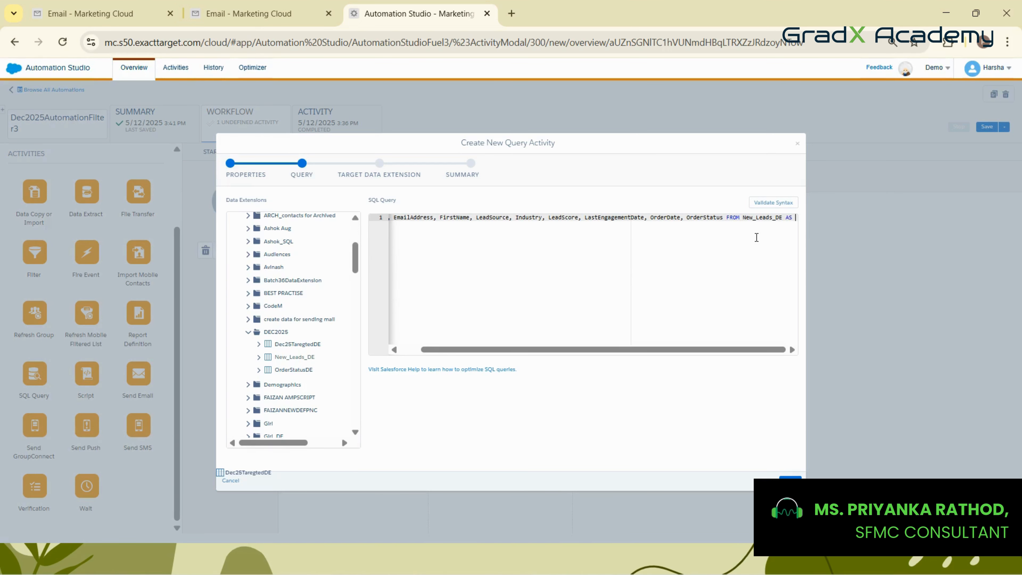
{"action": "key", "text": "Caps_Lock"}
{"action": "type", "text": "de1"}
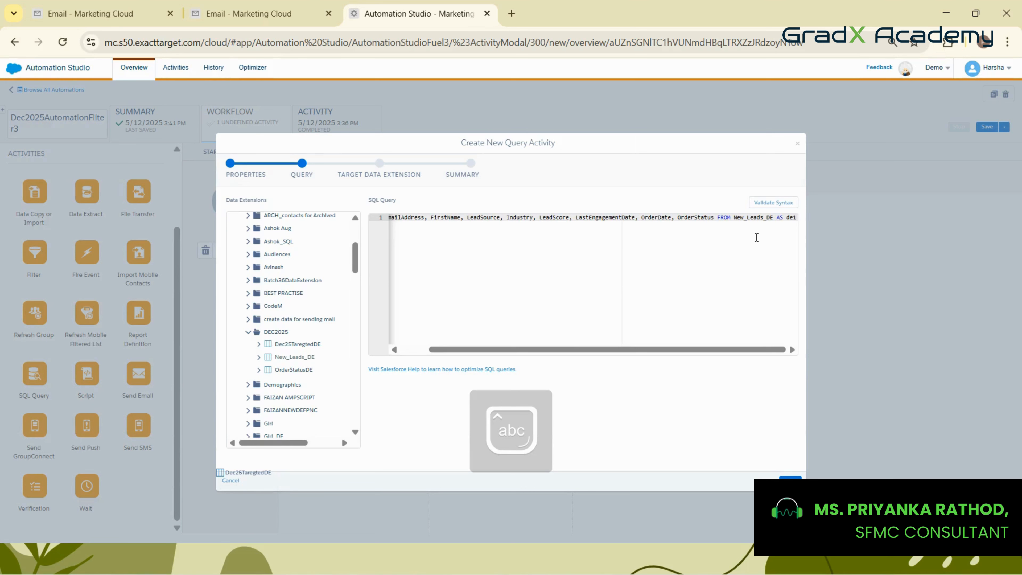
Add a new query line that joins OrderStatusDE as de2
{"action": "key", "text": "Return"}
{"action": "type", "text": "join"}
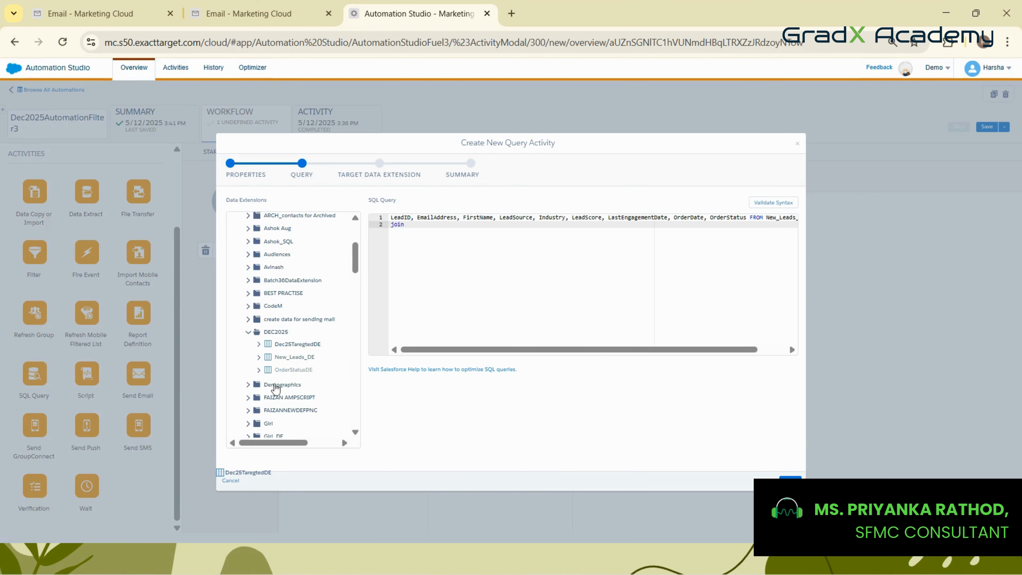
{"action": "left_click_drag", "start_coordinate": [300, 373], "coordinate": [274, 372]}
{"action": "key", "text": "ctrl+c"}
{"action": "left_click", "coordinate": [431, 231]}
{"action": "key", "text": "ctrl+v"}
{"action": "type", "text": "ad"}
{"action": "key", "text": "BackSpace"}
{"action": "type", "text": "s de2"}
{"action": "key", "text": "Return"}
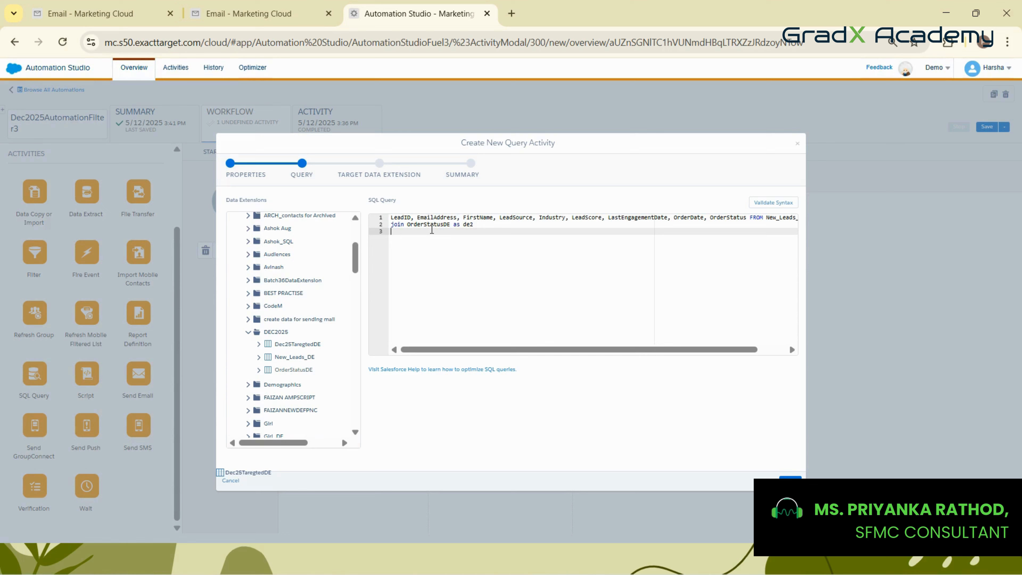
Add the join condition on de1.LeadID = de2.LeadID on the third query line
{"action": "double_click", "coordinate": [397, 216]}
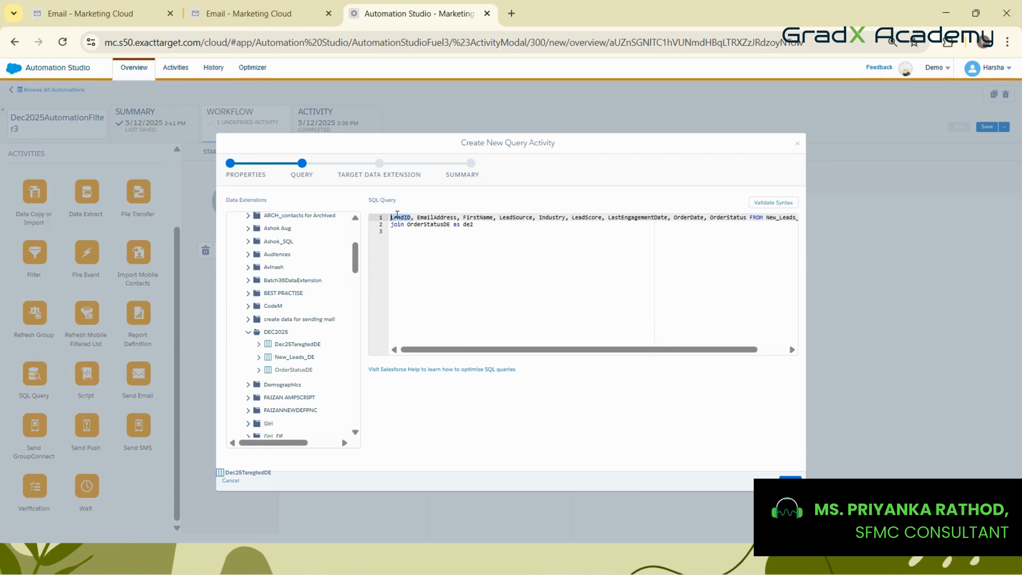
{"action": "left_click", "coordinate": [421, 239]}
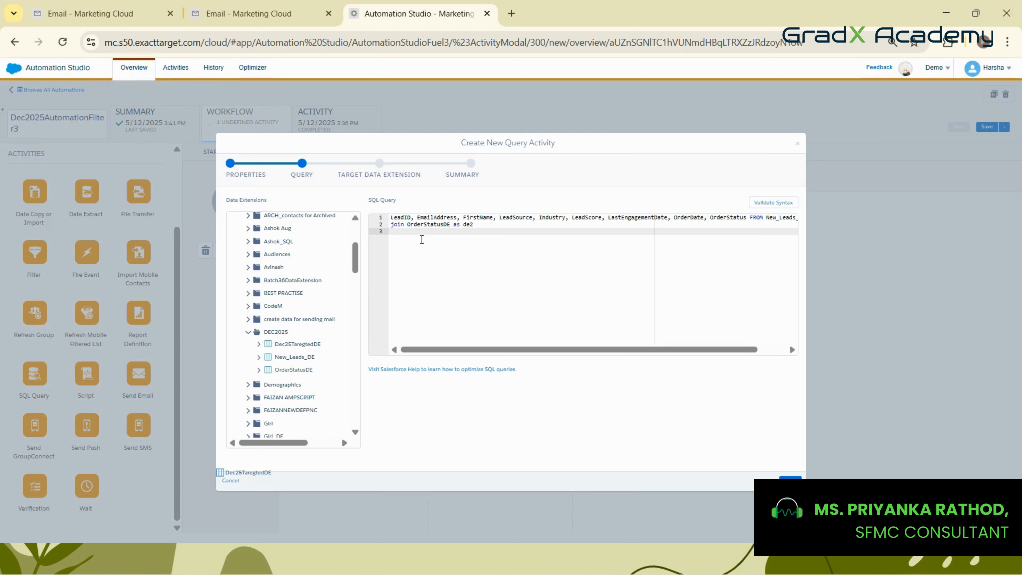
{"action": "type", "text": "on de1."}
{"action": "double_click", "coordinate": [401, 218]}
{"action": "key", "text": "ctrl+c"}
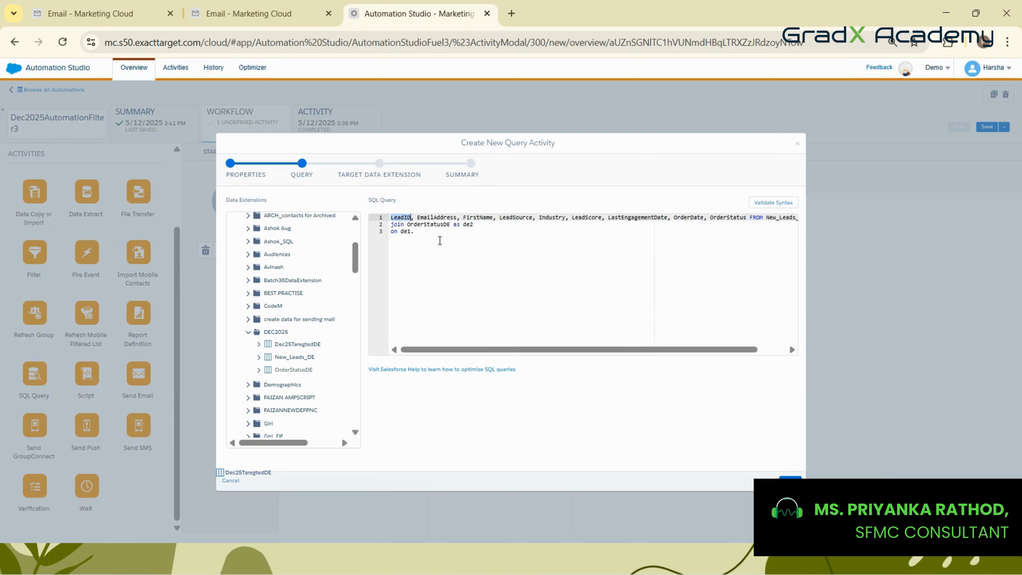
{"action": "left_click", "coordinate": [439, 241]}
{"action": "key", "text": "ctrl+v"}
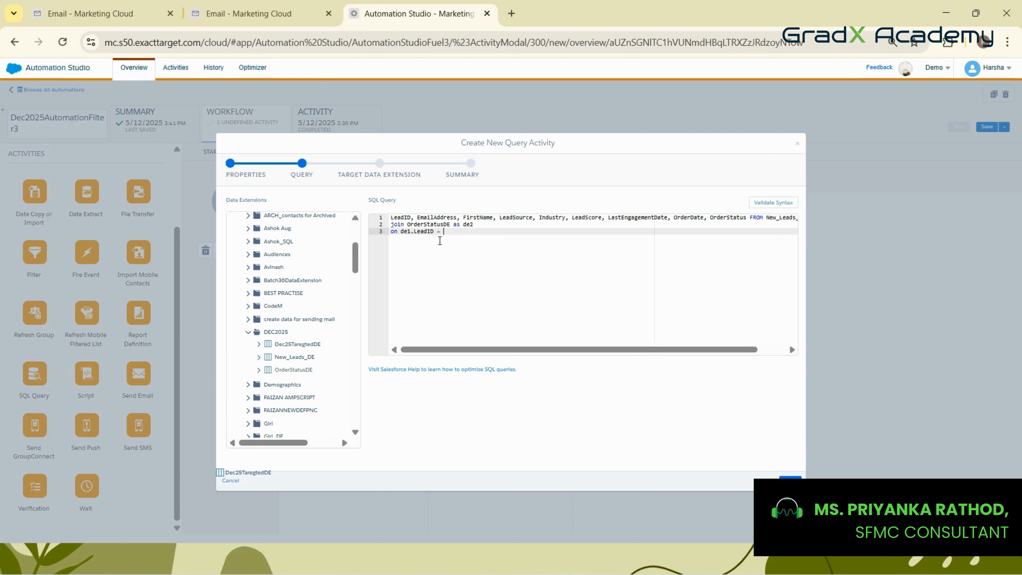
{"action": "type", "text": "= de2."}
{"action": "key", "text": "ctrl+v"}
Start a where clause on a new line comparing OrderStatus, ending with an equals sign and an opening quote
{"action": "key", "text": "Return"}
{"action": "type", "text": "where"}
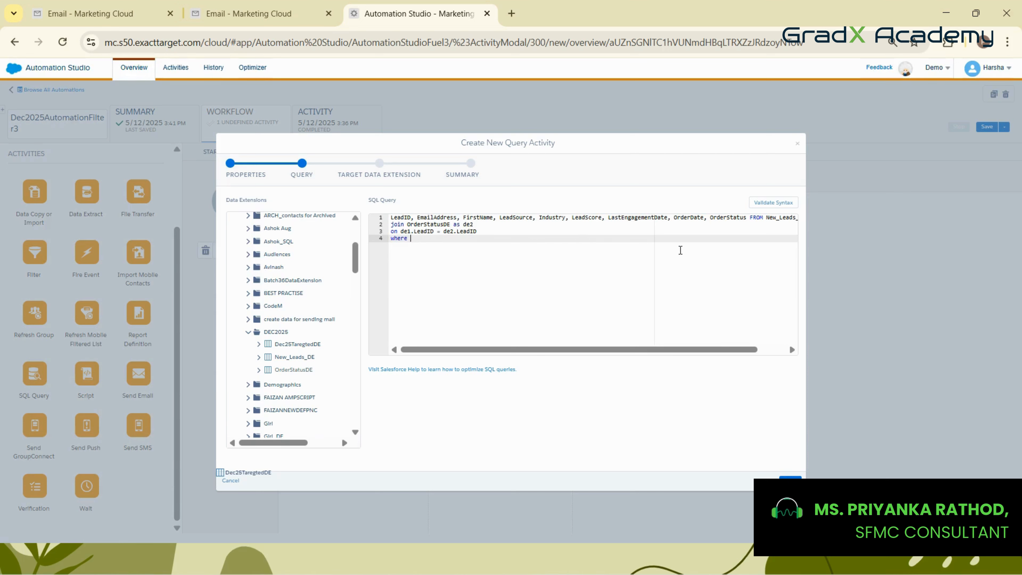
{"action": "left_click", "coordinate": [719, 222]}
{"action": "left_click", "coordinate": [719, 221]}
{"action": "triple_click", "coordinate": [719, 220]}
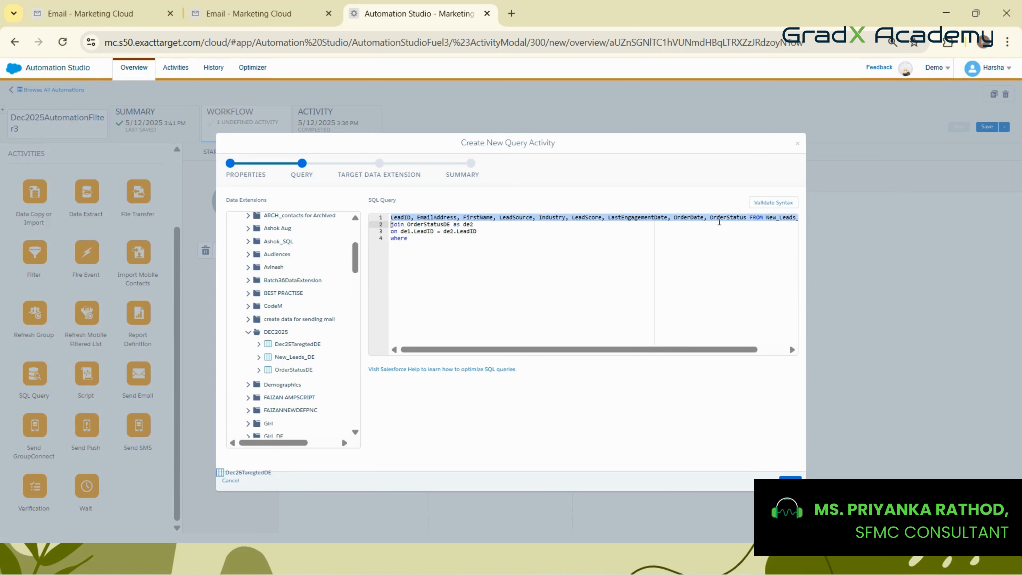
{"action": "left_click", "coordinate": [719, 221]}
{"action": "left_click", "coordinate": [719, 221]}
{"action": "double_click", "coordinate": [719, 222]}
{"action": "key", "text": "ctrl+c"}
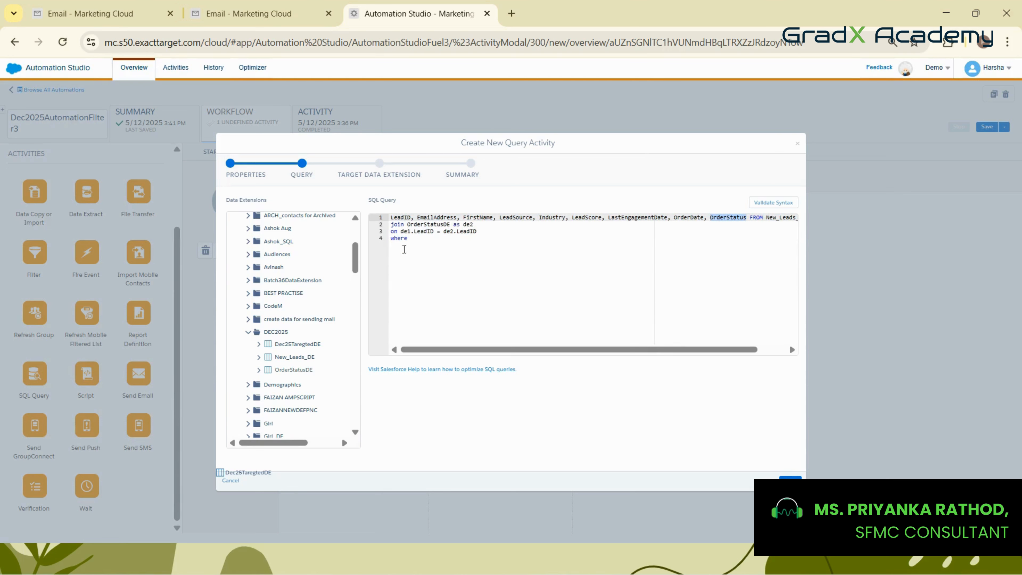
{"action": "left_click", "coordinate": [430, 243]}
{"action": "key", "text": "ctrl+v"}
{"action": "type", "text": "= '"}
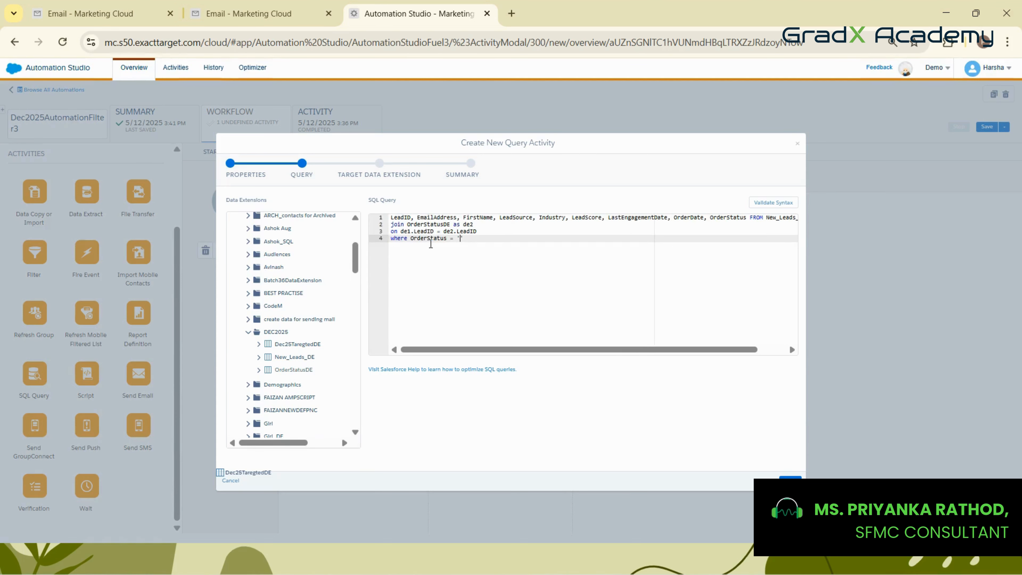
Open the records of the OrderStatusDE data extension in the DEC2025 folder to check the available order status values
{"action": "left_click", "coordinate": [289, 5]}
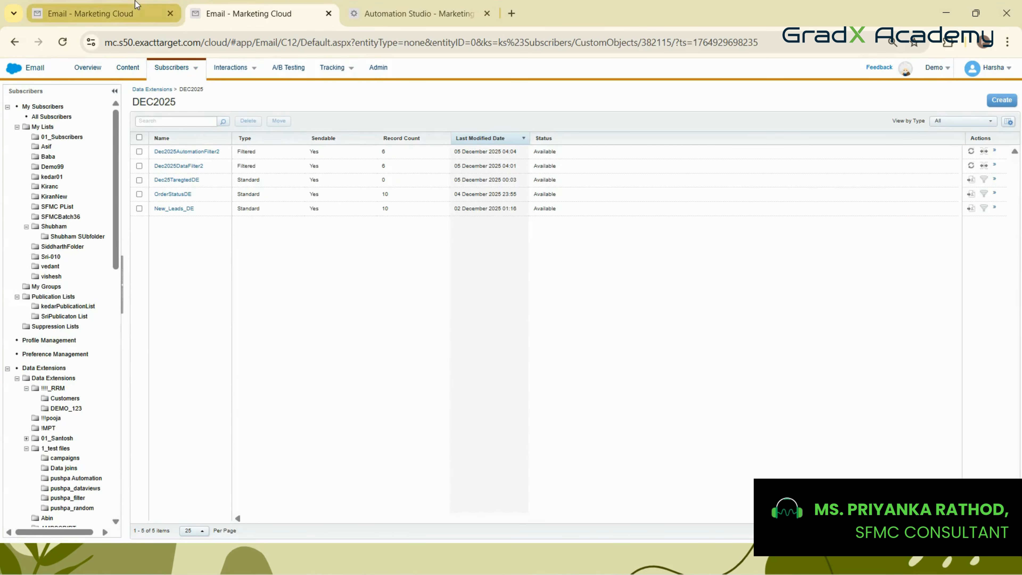
{"action": "left_click", "coordinate": [101, 13]}
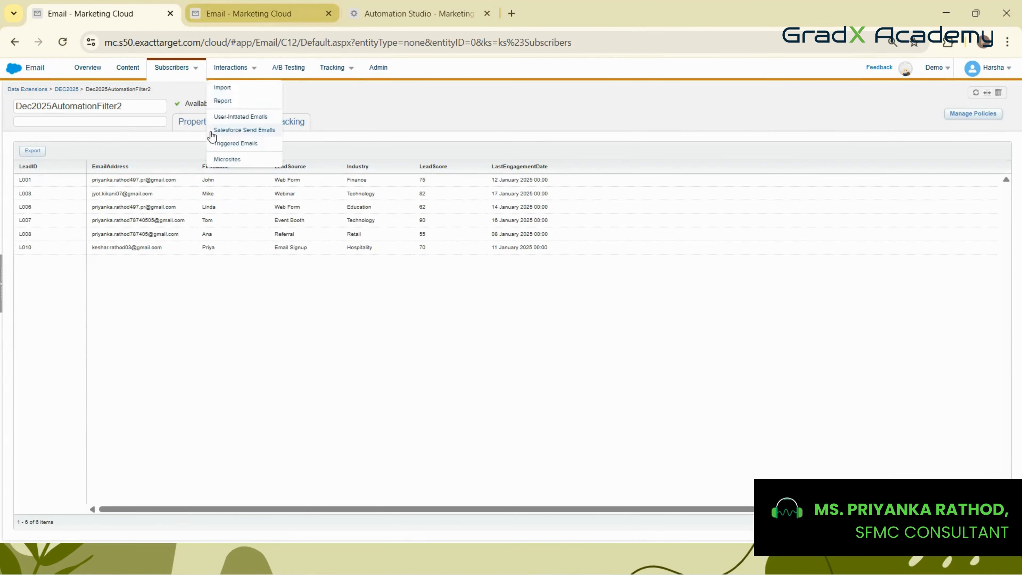
{"action": "left_click", "coordinate": [67, 89]}
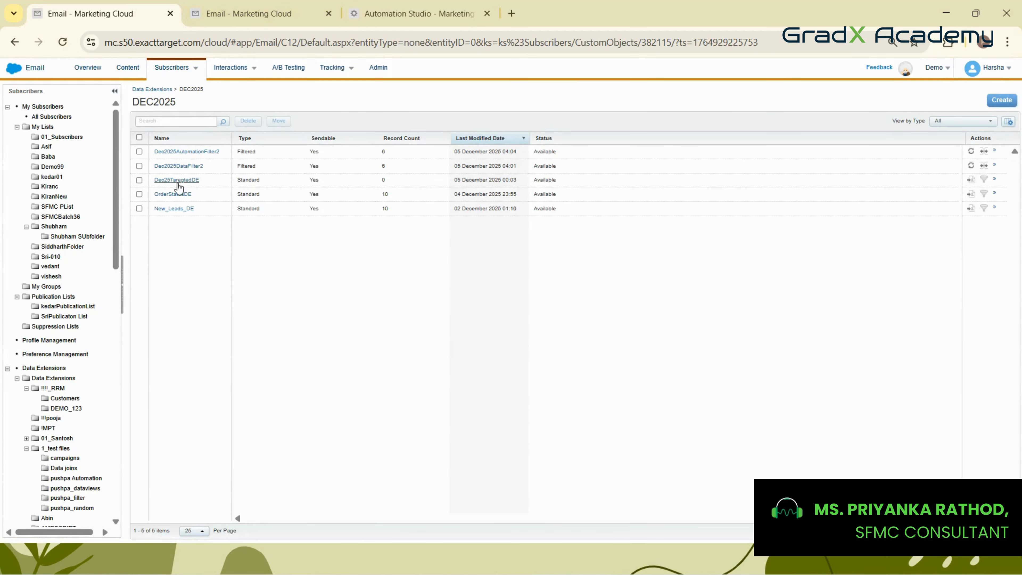
{"action": "left_click", "coordinate": [177, 182]}
{"action": "mouse_move", "coordinate": [162, 71]}
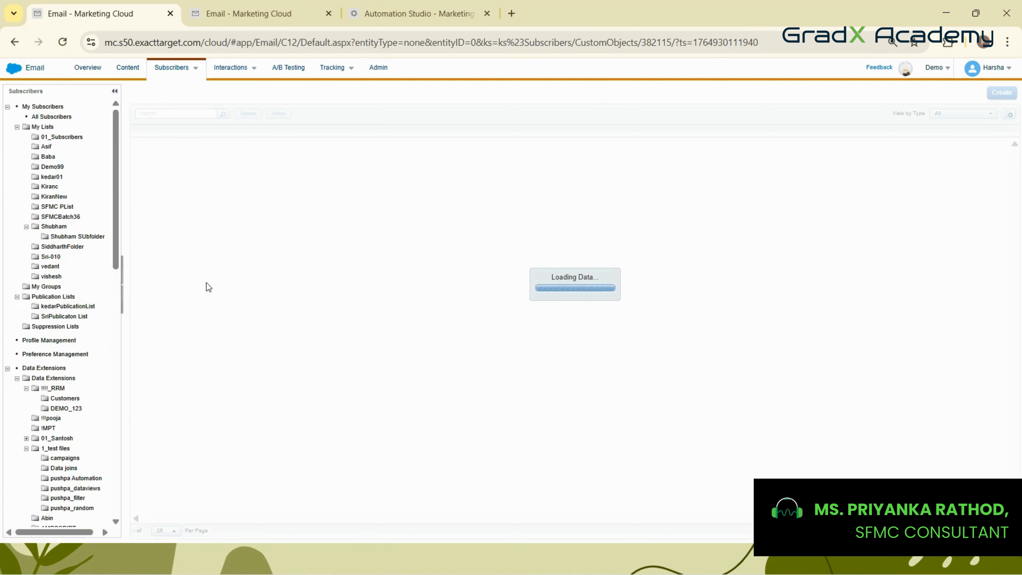
{"action": "left_click", "coordinate": [174, 194]}
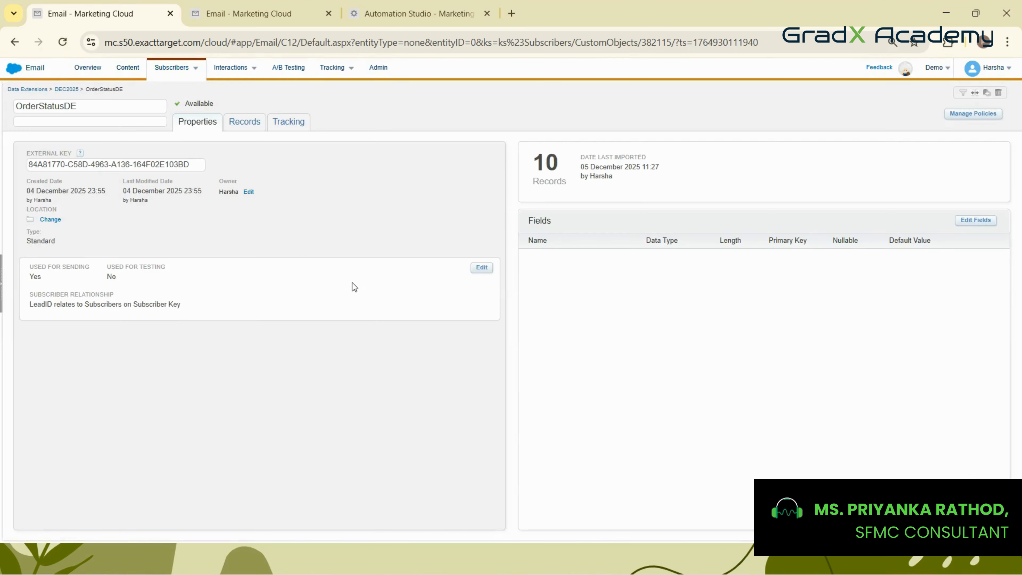
{"action": "left_click", "coordinate": [244, 122]}
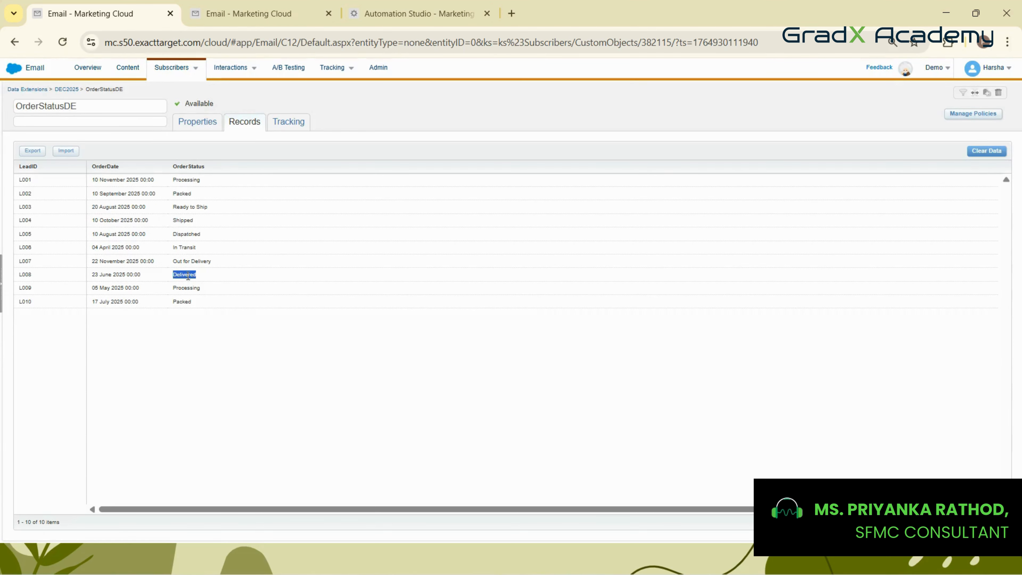
Return to the query in Automation Studio and complete the where clause with the OrderStatus value 'Delivered'
{"action": "left_click", "coordinate": [285, 6]}
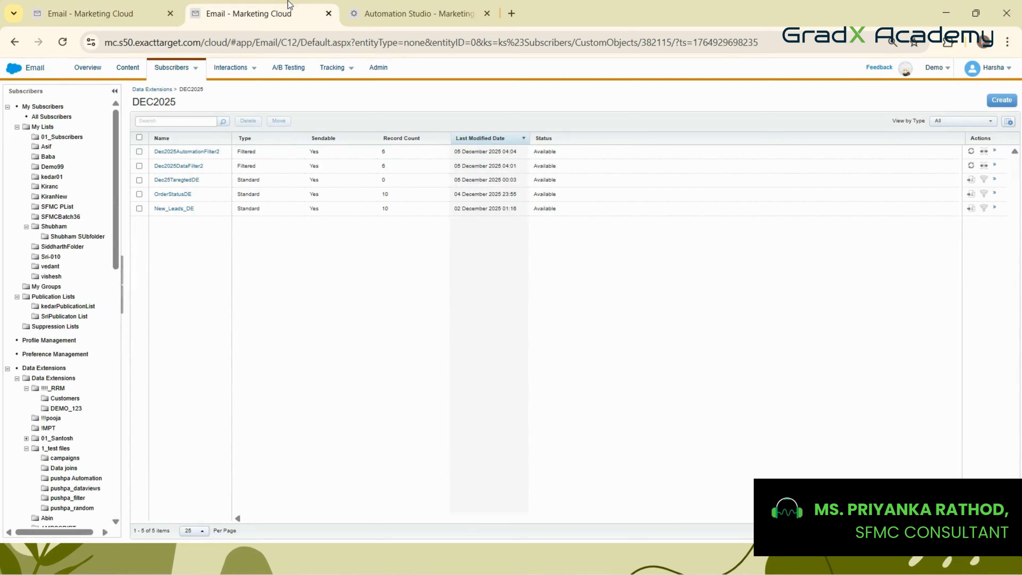
{"action": "left_click", "coordinate": [384, 4]}
{"action": "type", "text": "Delivered"}
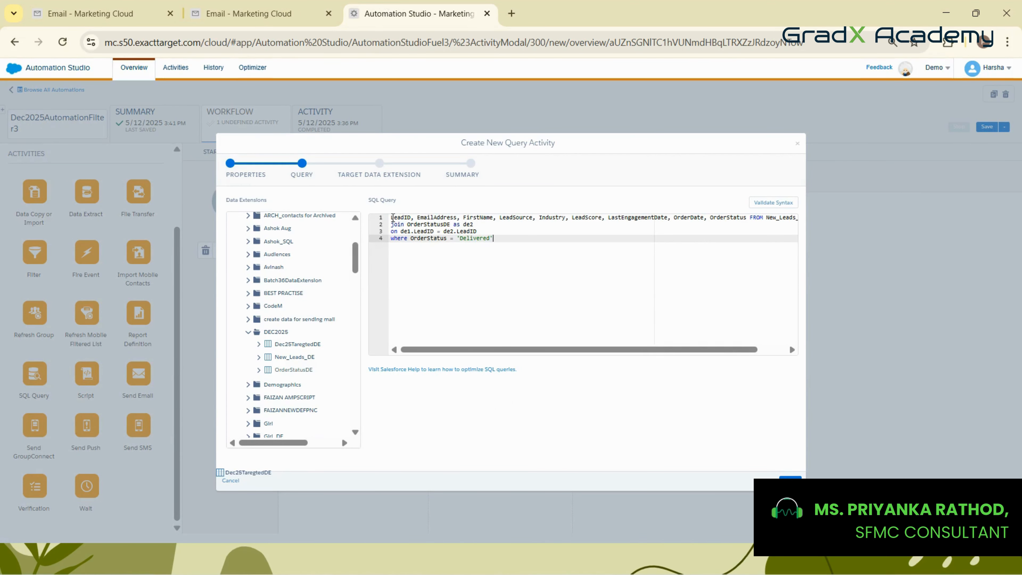
Add the select keyword in front of LeadID at the start of the query
{"action": "left_click", "coordinate": [391, 218]}
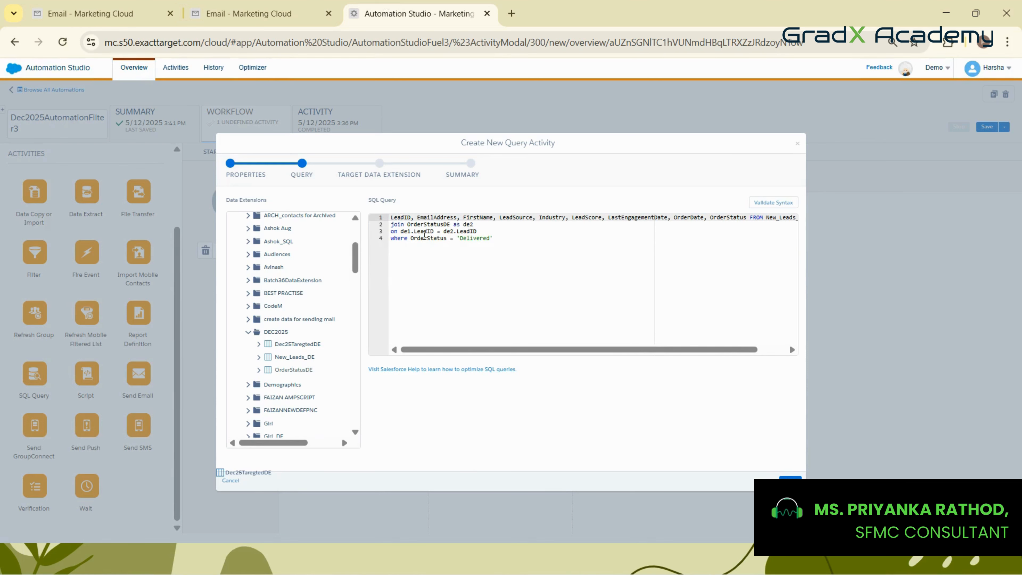
{"action": "type", "text": "seelct"}
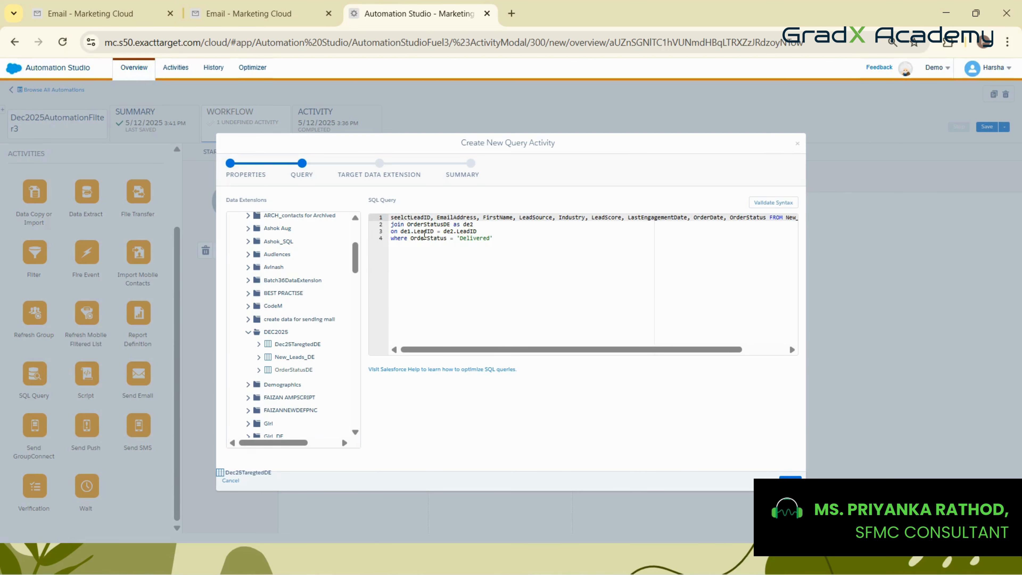
{"action": "key", "text": "BackSpace"}
{"action": "key", "text": "BackSpace"}
{"action": "key", "text": "BackSpace"}
{"action": "key", "text": "BackSpace"}
{"action": "type", "text": "lec"}
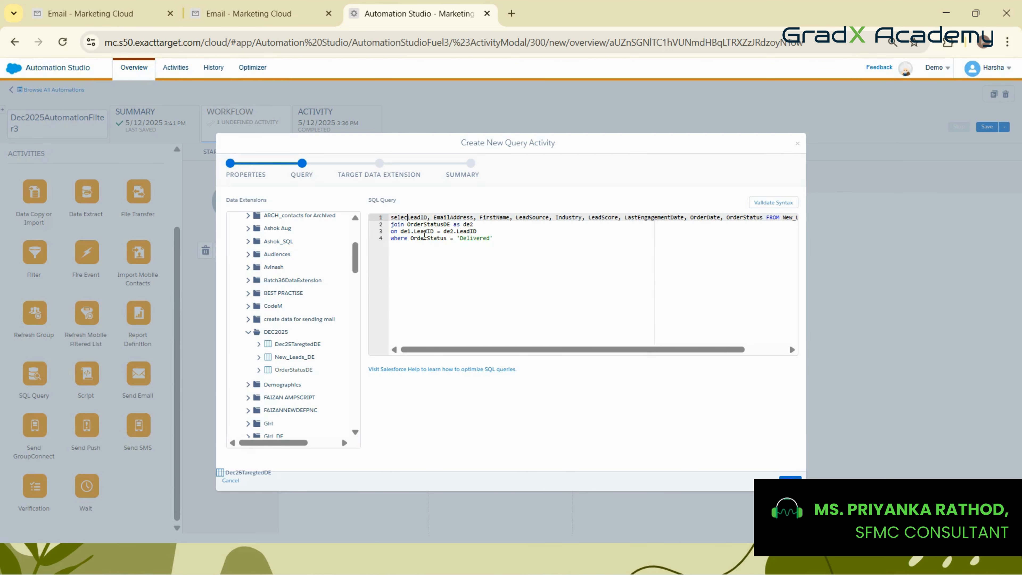
{"action": "type", "text": "t"}
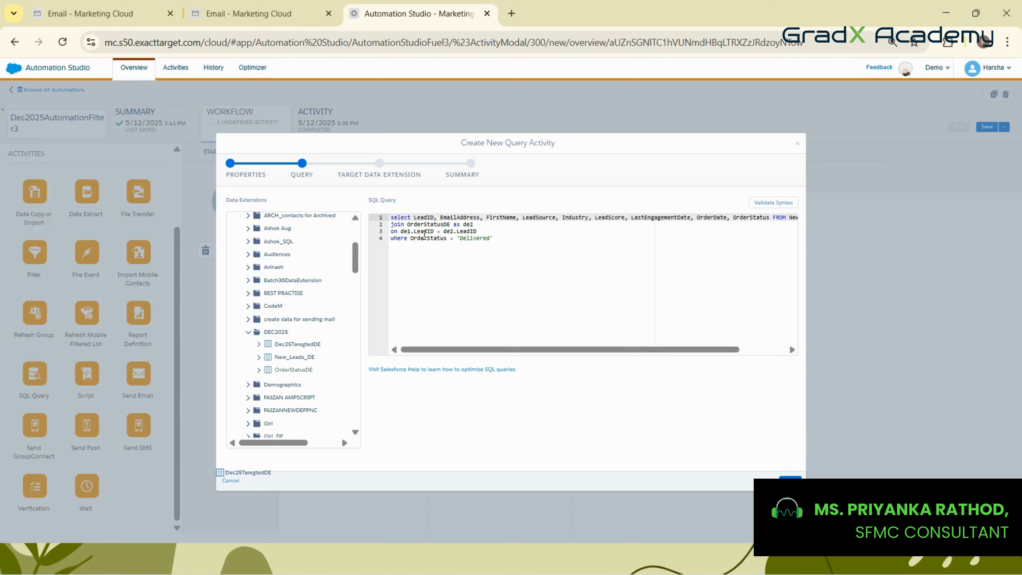
Prefix LeadID, EmailAddress and FirstName in the select list with the alias de1
{"action": "type", "text": "de"}
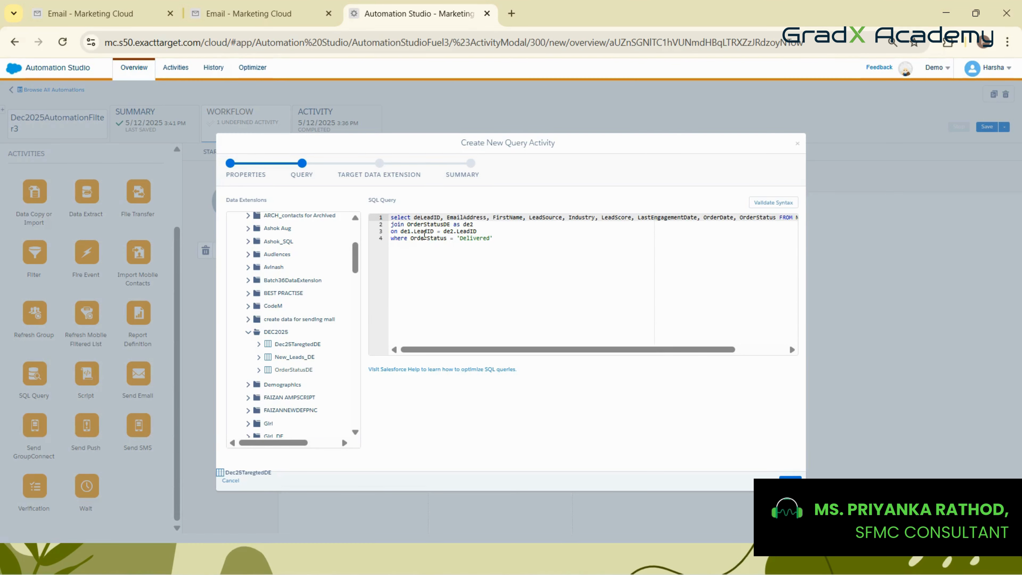
{"action": "type", "text": "1."}
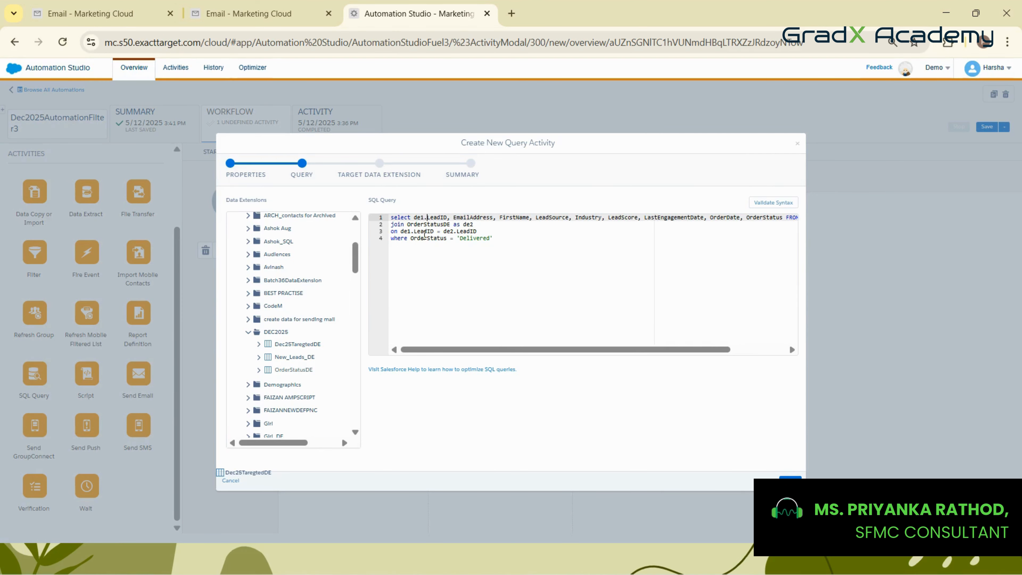
{"action": "key", "text": "Right"}
{"action": "type", "text": "de1."}
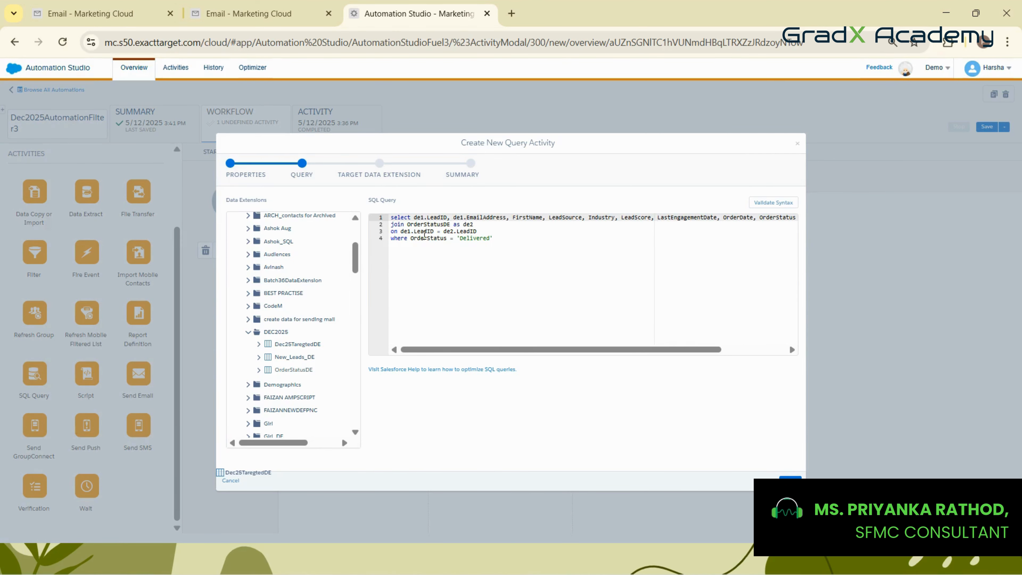
{"action": "key", "text": "Right"}
{"action": "key", "text": "Right"}
{"action": "key", "text": "Right"}
{"action": "key", "text": "Right"}
{"action": "type", "text": "de1."}
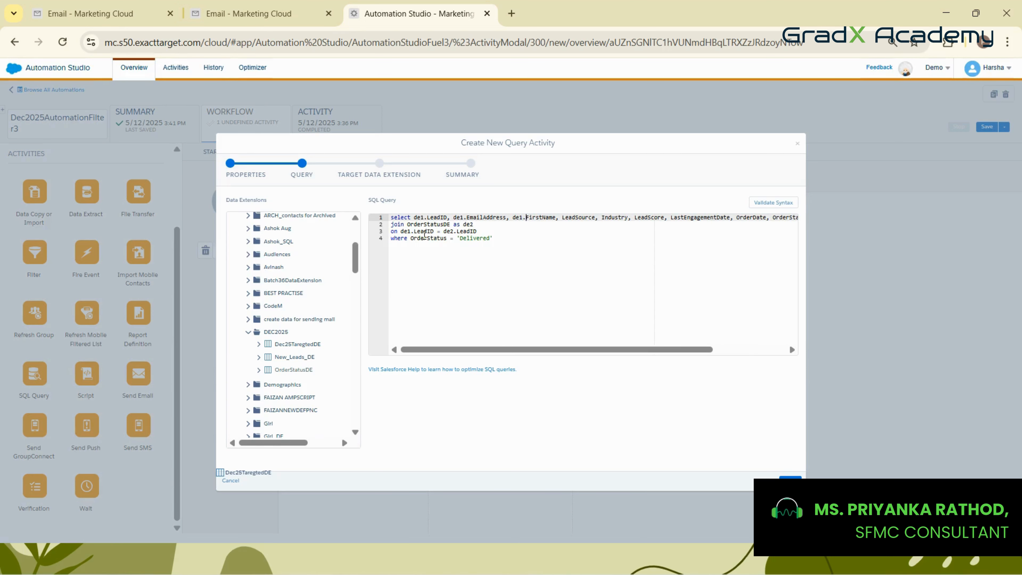
Prefix LeadSource, Industry, LeadScore and LastEngagementDate in the select list with the alias de1
{"action": "key", "text": "Right"}
{"action": "key", "text": "Right"}
{"action": "key", "text": "Right"}
{"action": "key", "text": "Right"}
{"action": "type", "text": "de1."}
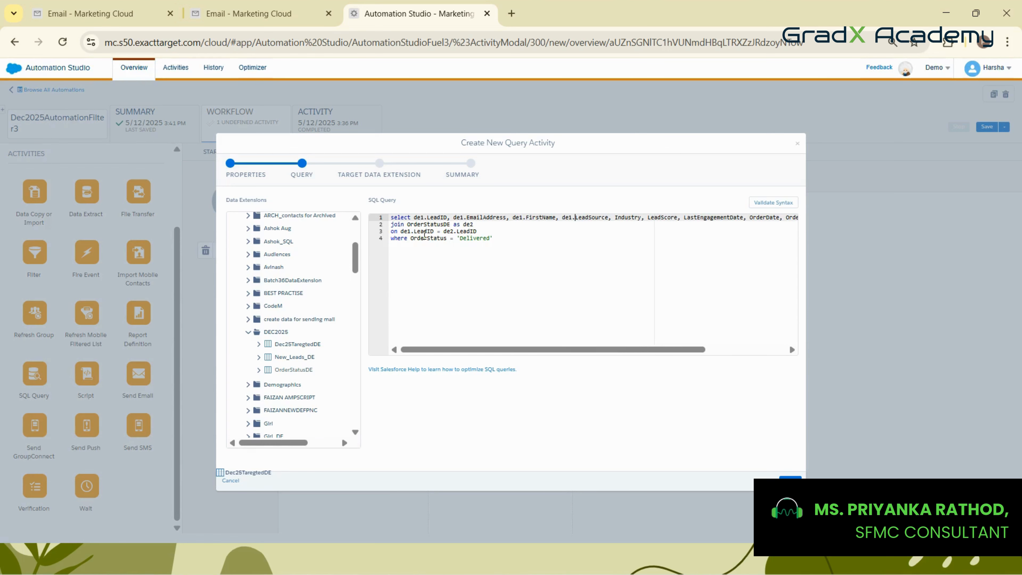
{"action": "key", "text": "Right"}
{"action": "key", "text": "Right"}
{"action": "key", "text": "Right"}
{"action": "key", "text": "Right"}
{"action": "type", "text": "de1."}
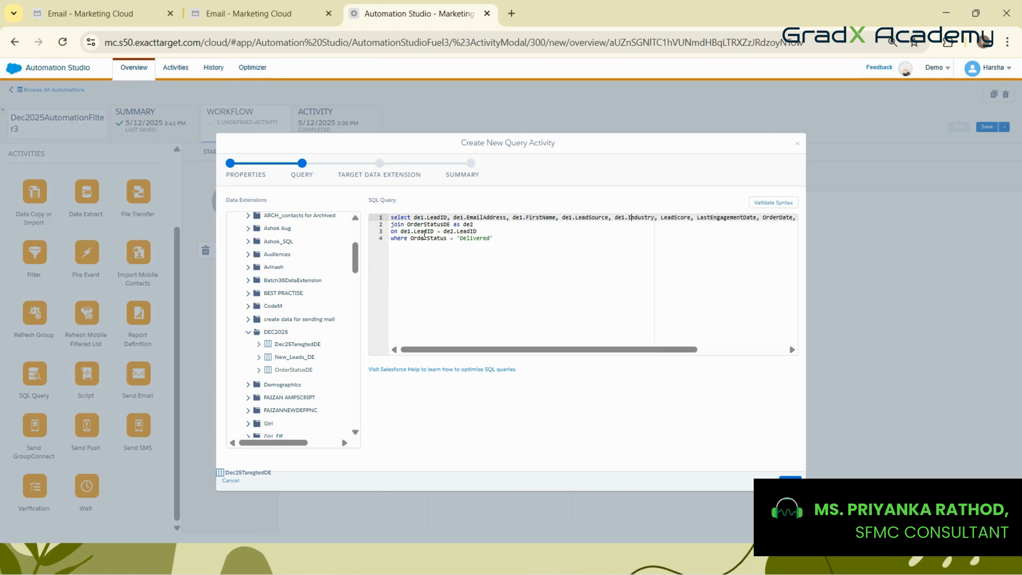
{"action": "key", "text": "Right"}
{"action": "key", "text": "Right"}
{"action": "type", "text": "de1.Lea"}
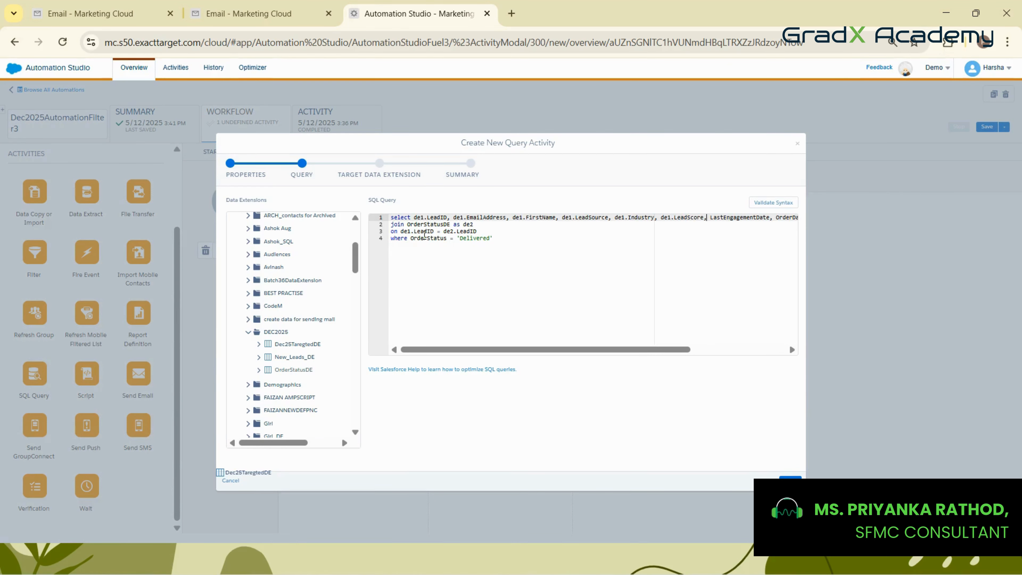
{"action": "type", "text": "dID, de1."}
Prefix OrderDate and OrderStatus in the select list with the alias de2
{"action": "key", "text": "Right"}
{"action": "key", "text": "Right"}
{"action": "key", "text": "Right"}
{"action": "key", "text": "Right"}
{"action": "key", "text": "Right"}
{"action": "key", "text": "Right"}
{"action": "key", "text": "Right"}
{"action": "key", "text": "Right"}
{"action": "key", "text": "Right"}
{"action": "key", "text": "Right"}
{"action": "key", "text": "Right"}
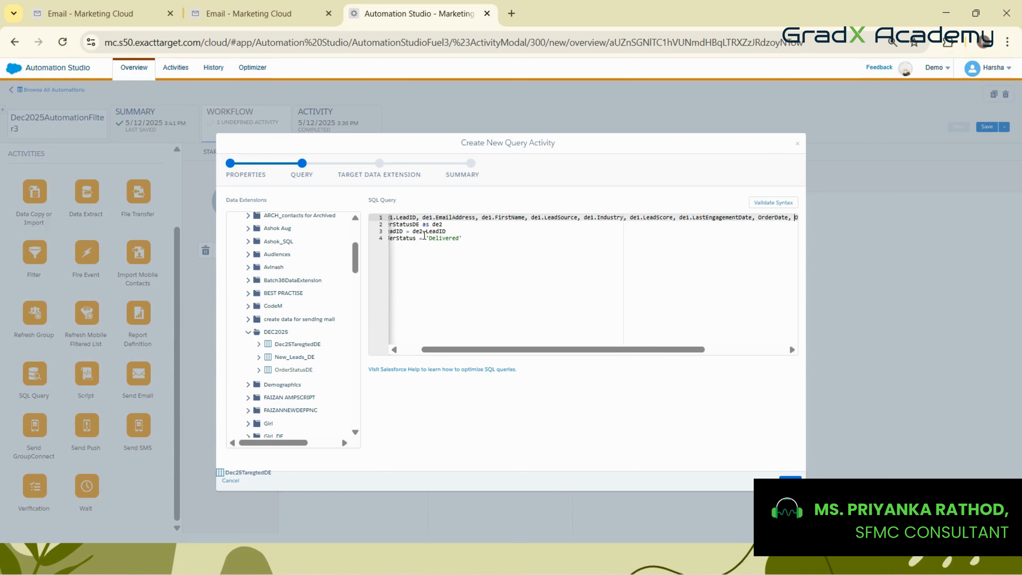
{"action": "key", "text": "Right"}
{"action": "key", "text": "Right"}
{"action": "key", "text": "Right"}
{"action": "key", "text": "Right"}
{"action": "key", "text": "Right"}
{"action": "key", "text": "Right"}
{"action": "key", "text": "Right"}
{"action": "key", "text": "Right"}
{"action": "key", "text": "Right"}
{"action": "key", "text": "Right"}
{"action": "key", "text": "Right"}
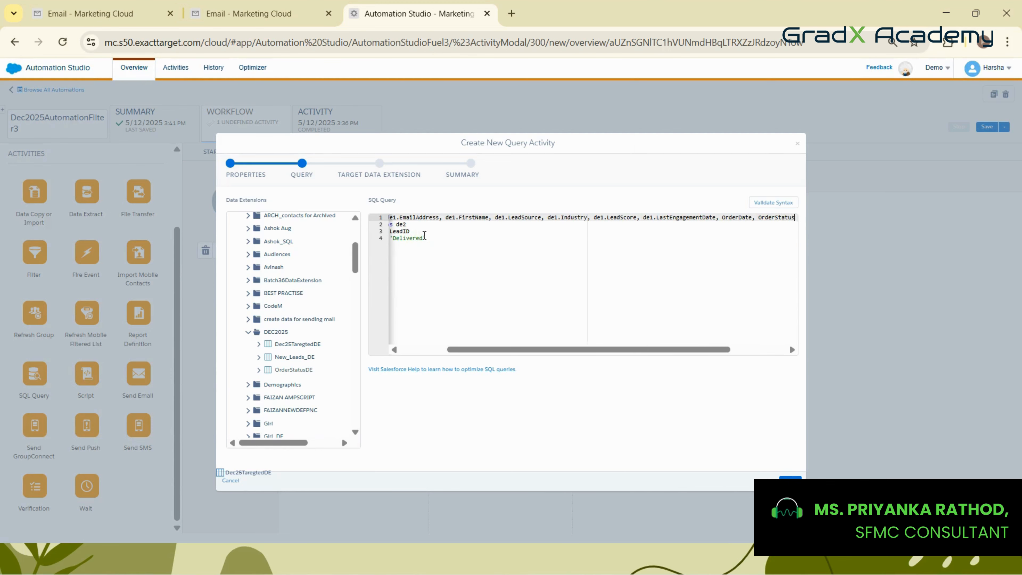
{"action": "key", "text": "Right"}
{"action": "key", "text": "Left"}
{"action": "key", "text": "Left"}
{"action": "key", "text": "Left"}
{"action": "key", "text": "Left"}
{"action": "key", "text": "Left"}
{"action": "key", "text": "Left"}
{"action": "key", "text": "Left"}
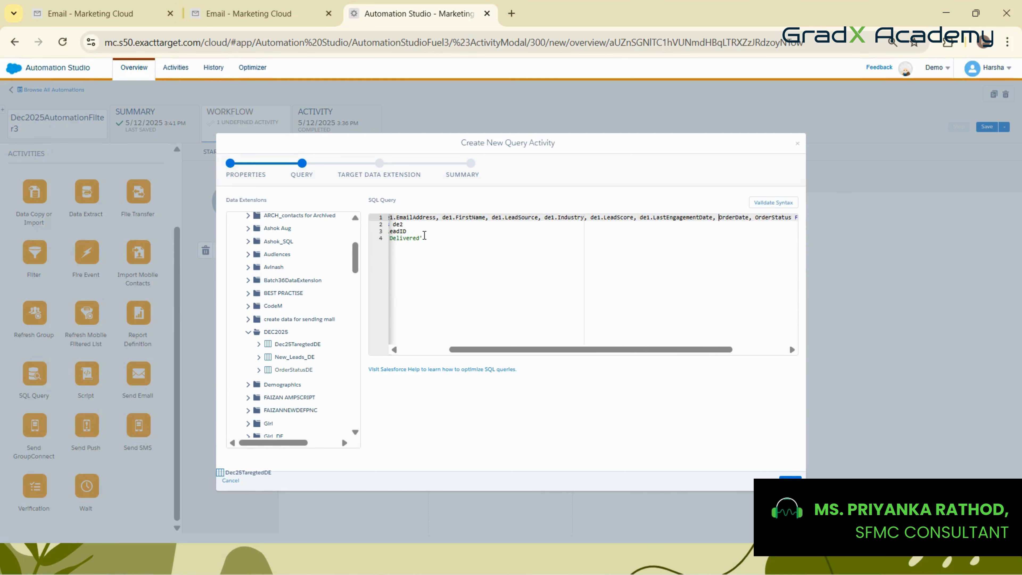
{"action": "type", "text": "de2."}
{"action": "key", "text": "Right"}
{"action": "key", "text": "Right"}
{"action": "key", "text": "Right"}
{"action": "key", "text": "Right"}
{"action": "key", "text": "Right"}
{"action": "key", "text": "Right"}
{"action": "key", "text": "Right"}
{"action": "type", "text": "de2."}
Break the select list onto a new line before de1.LastEngagementDate and validate the query syntax
{"action": "key", "text": "Right"}
{"action": "key", "text": "Right"}
{"action": "key", "text": "Right"}
{"action": "key", "text": "Right"}
{"action": "key", "text": "Right"}
{"action": "key", "text": "Right"}
{"action": "key", "text": "Right"}
{"action": "key", "text": "Right"}
{"action": "key", "text": "Right"}
{"action": "key", "text": "Right"}
{"action": "key", "text": "Right"}
{"action": "key", "text": "Right"}
{"action": "key", "text": "Right"}
{"action": "key", "text": "Right"}
{"action": "key", "text": "Right"}
{"action": "key", "text": "Right"}
{"action": "key", "text": "Right"}
{"action": "key", "text": "Right"}
{"action": "key", "text": "Right"}
{"action": "key", "text": "Right"}
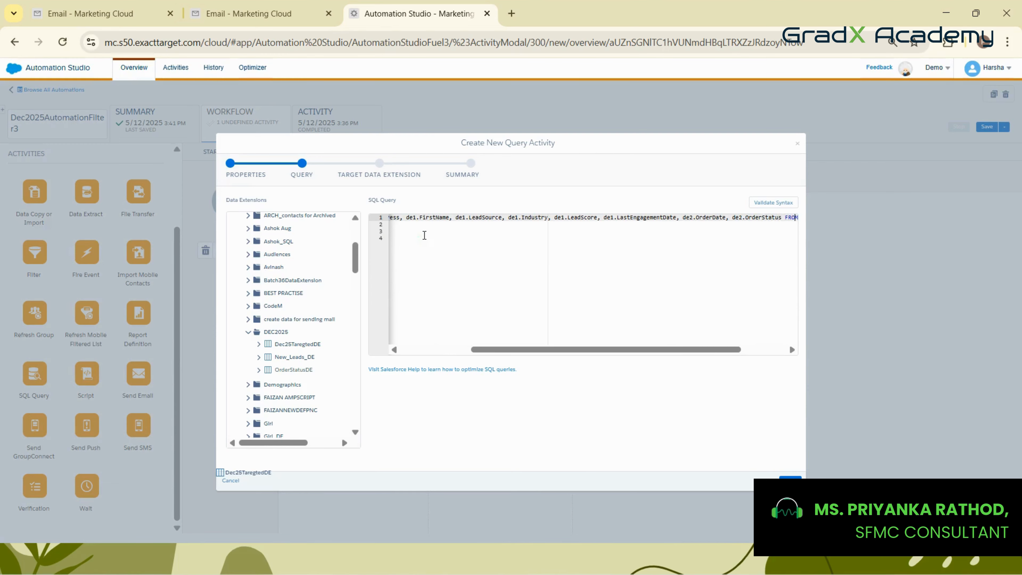
{"action": "key", "text": "Right"}
{"action": "key", "text": "Right"}
{"action": "key", "text": "Right"}
{"action": "key", "text": "Right"}
{"action": "key", "text": "Right"}
{"action": "key", "text": "Right"}
{"action": "key", "text": "Right"}
{"action": "key", "text": "Right"}
{"action": "key", "text": "Right"}
{"action": "key", "text": "Right"}
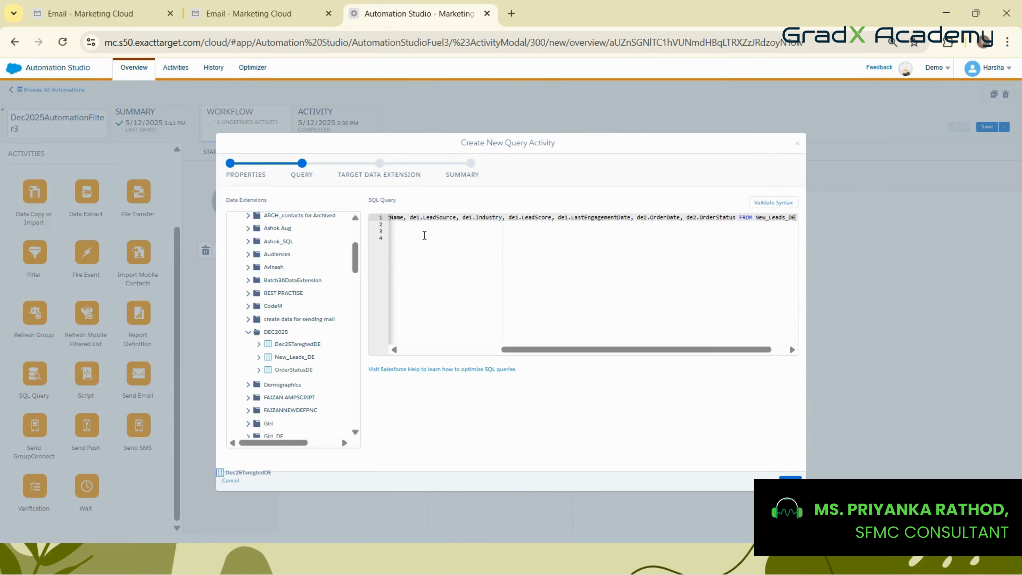
{"action": "key", "text": "Right"}
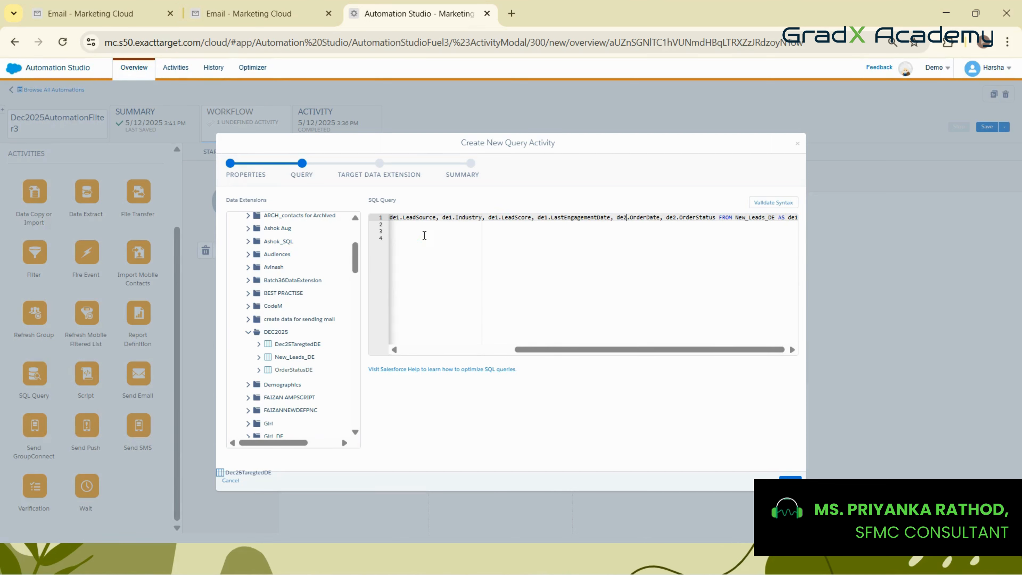
{"action": "key", "text": "Left"}
{"action": "key", "text": "Left"}
{"action": "key", "text": "Left"}
{"action": "key", "text": "Left"}
{"action": "key", "text": "Left"}
{"action": "key", "text": "Left"}
{"action": "key", "text": "Left"}
{"action": "key", "text": "Left"}
{"action": "key", "text": "Return"}
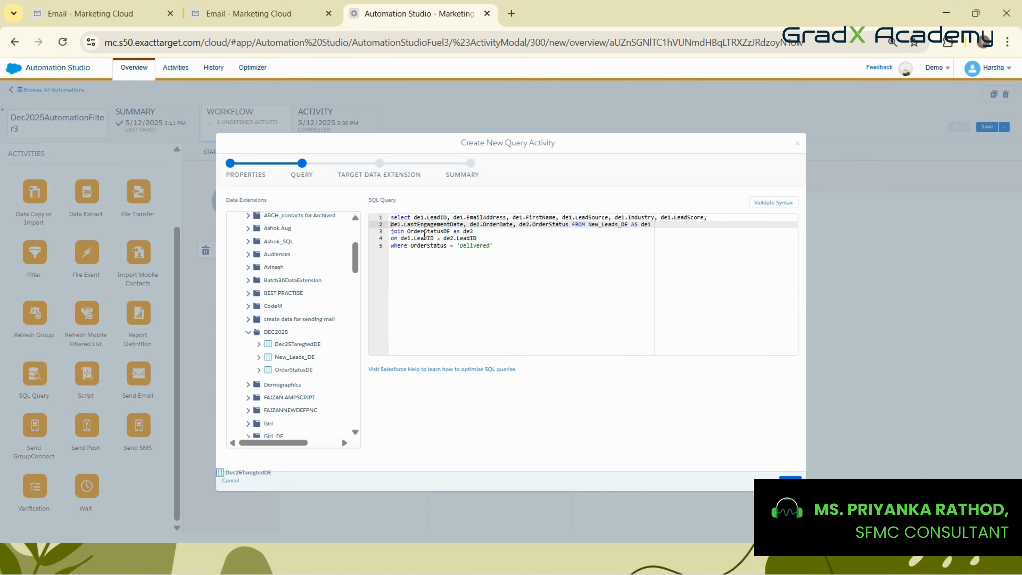
{"action": "left_click", "coordinate": [760, 204]}
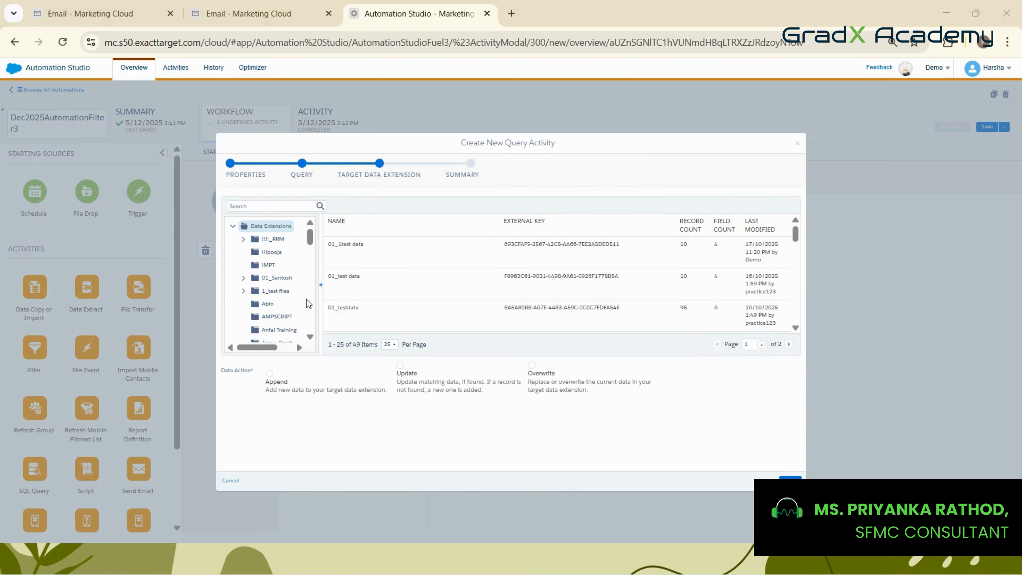
Choose Dec25TaregtedDE from the DEC2025 folder as the target data extension with the Overwrite data action
{"action": "scroll", "coordinate": [279, 279], "scroll_direction": "down", "scroll_amount": 5}
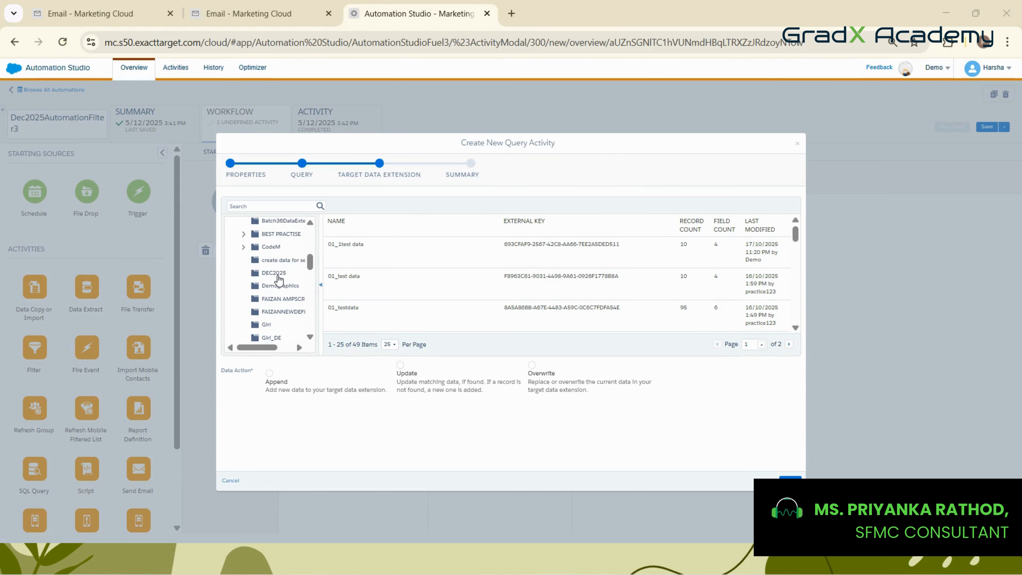
{"action": "left_click", "coordinate": [276, 274]}
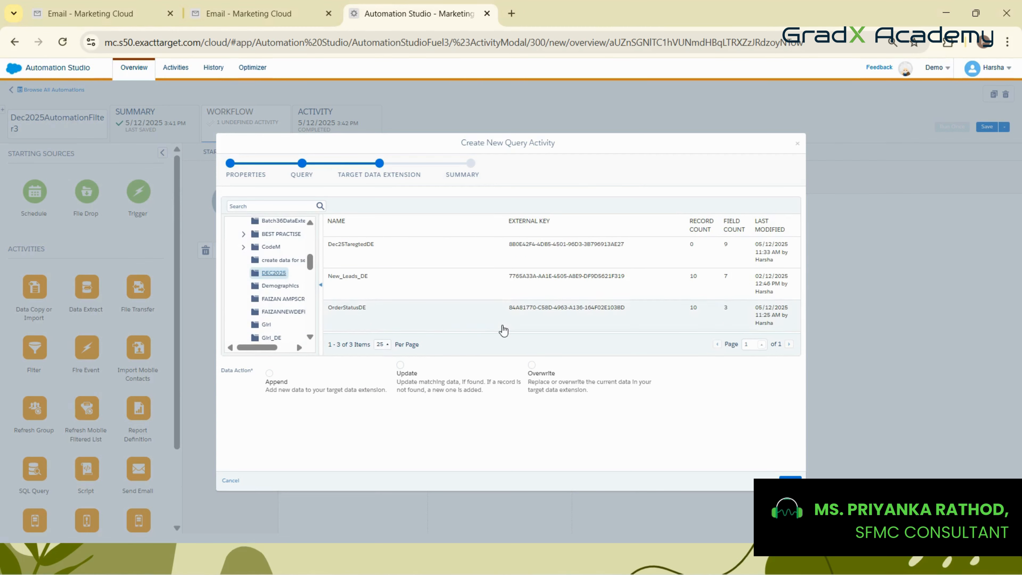
{"action": "left_click", "coordinate": [413, 262]}
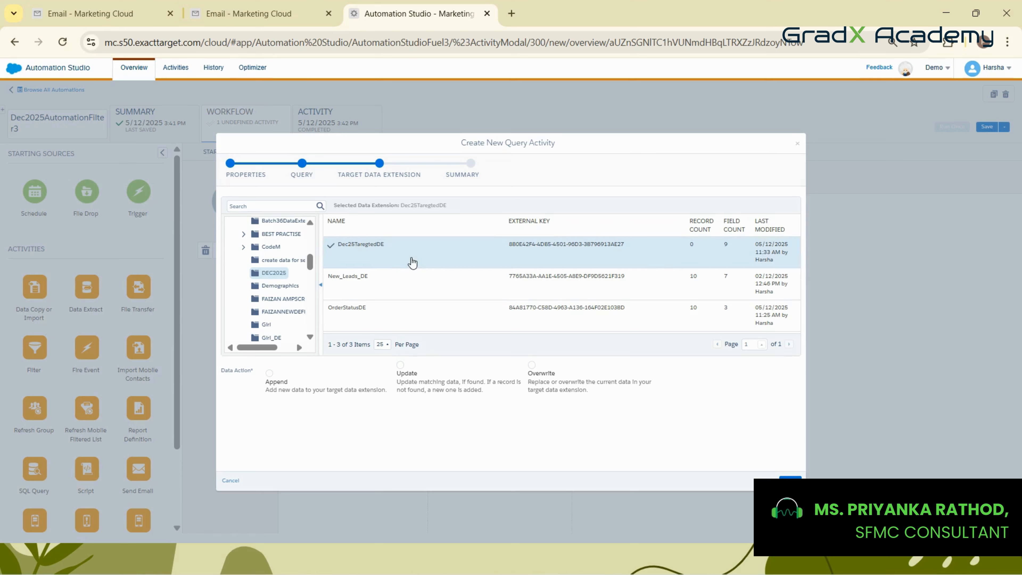
{"action": "left_click", "coordinate": [532, 365]}
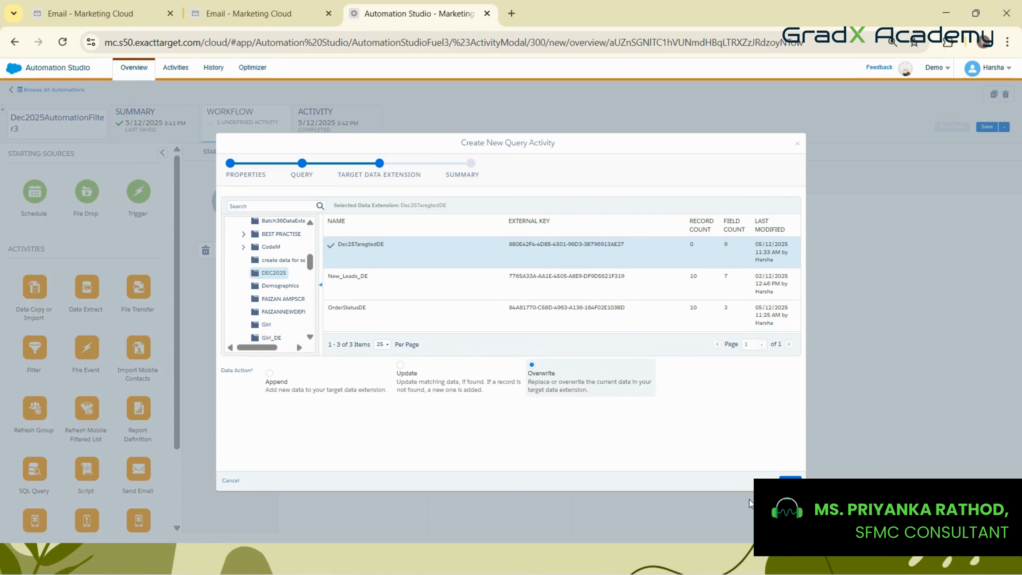
Proceed through the summary to finish the query activity, and save the automation
{"action": "left_click", "coordinate": [790, 482]}
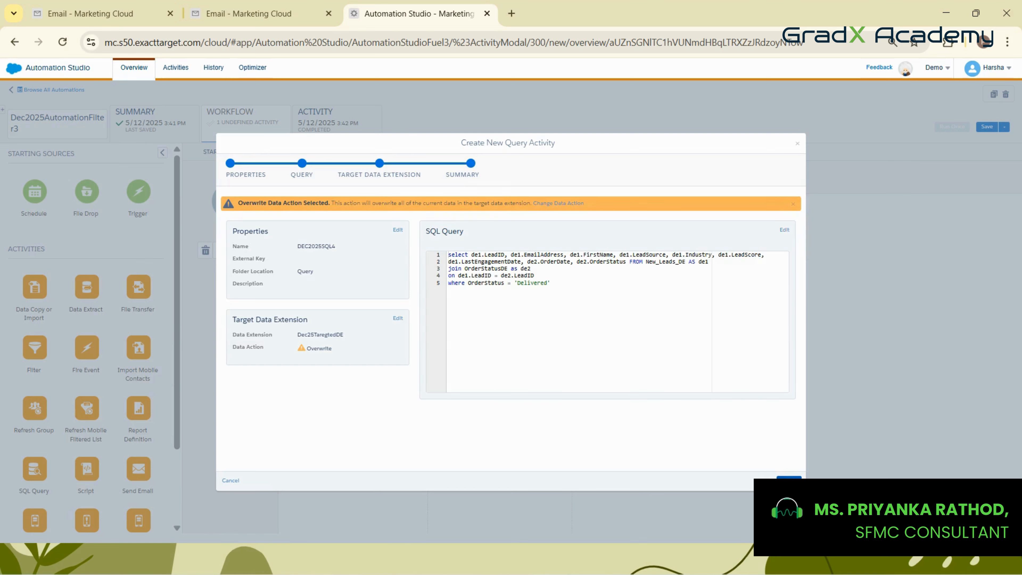
{"action": "left_click", "coordinate": [790, 480]}
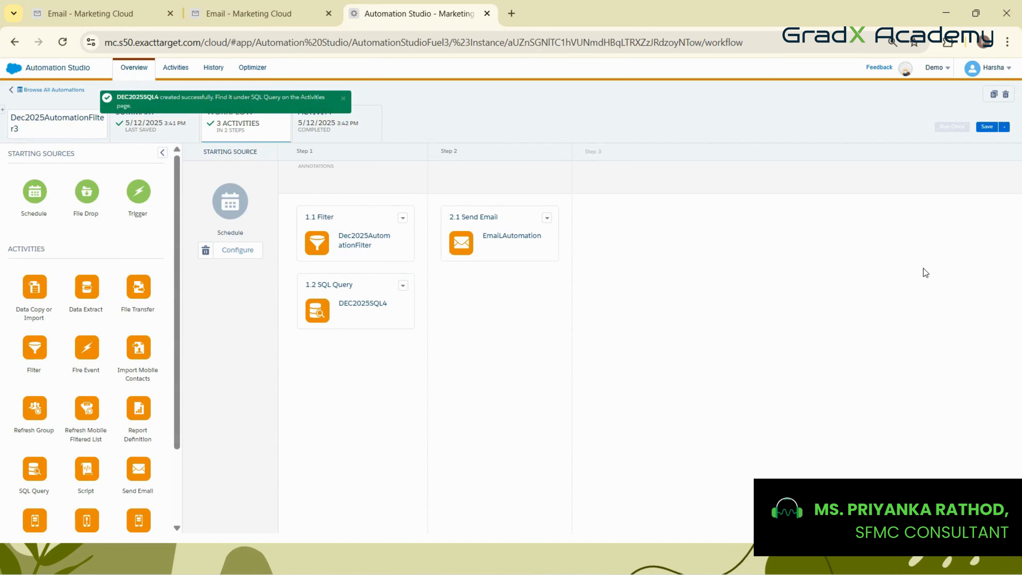
{"action": "left_click", "coordinate": [991, 127]}
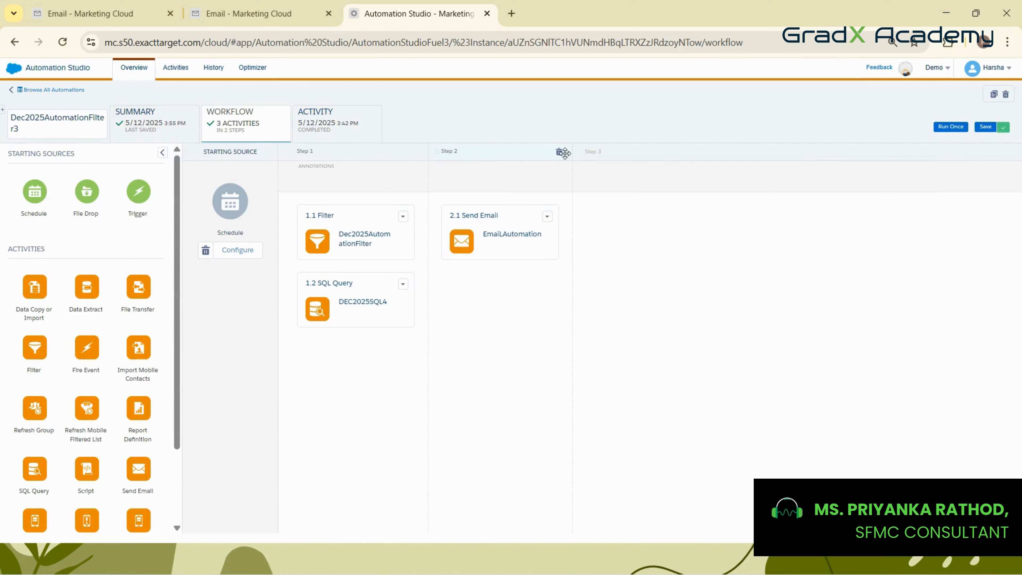
Run the automation once with only the DEC2025SQL4 SQL Query activity selected
{"action": "left_click", "coordinate": [947, 128]}
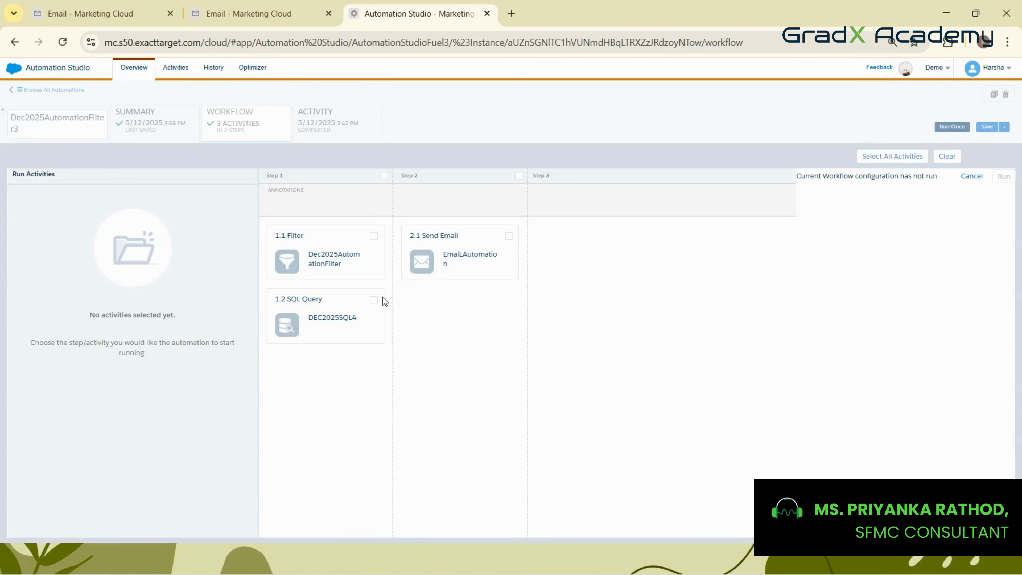
{"action": "left_click", "coordinate": [373, 300]}
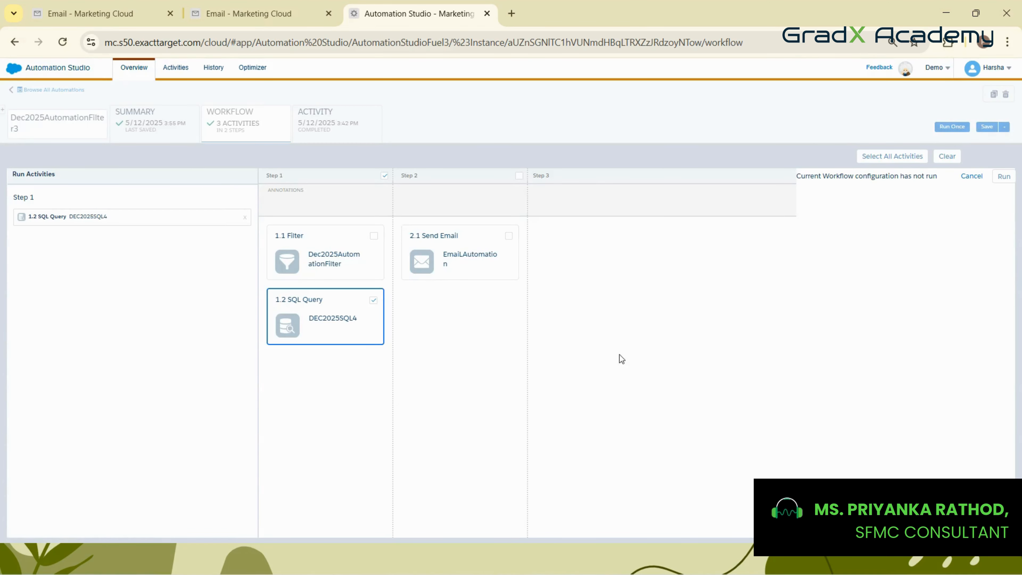
{"action": "left_click", "coordinate": [1004, 178]}
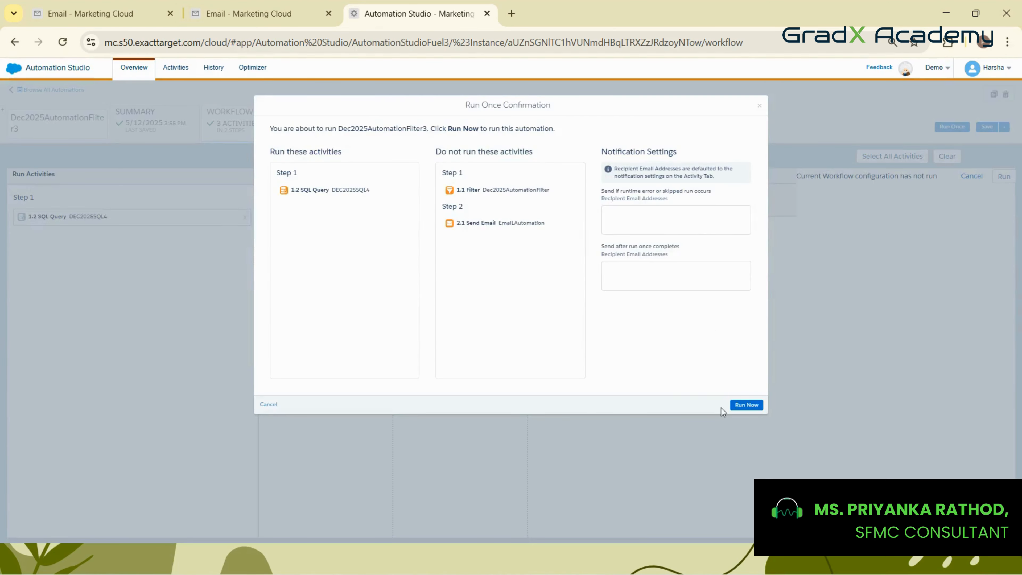
{"action": "left_click", "coordinate": [745, 406]}
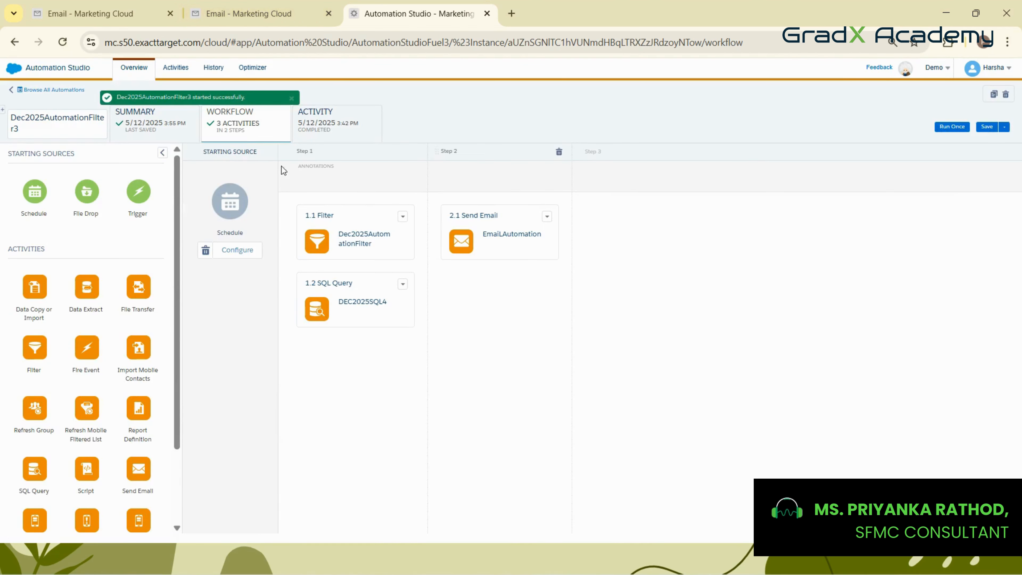
Switch to Email Studio, reload the page and open the DEC2025 data extensions folder
{"action": "left_click", "coordinate": [268, 5]}
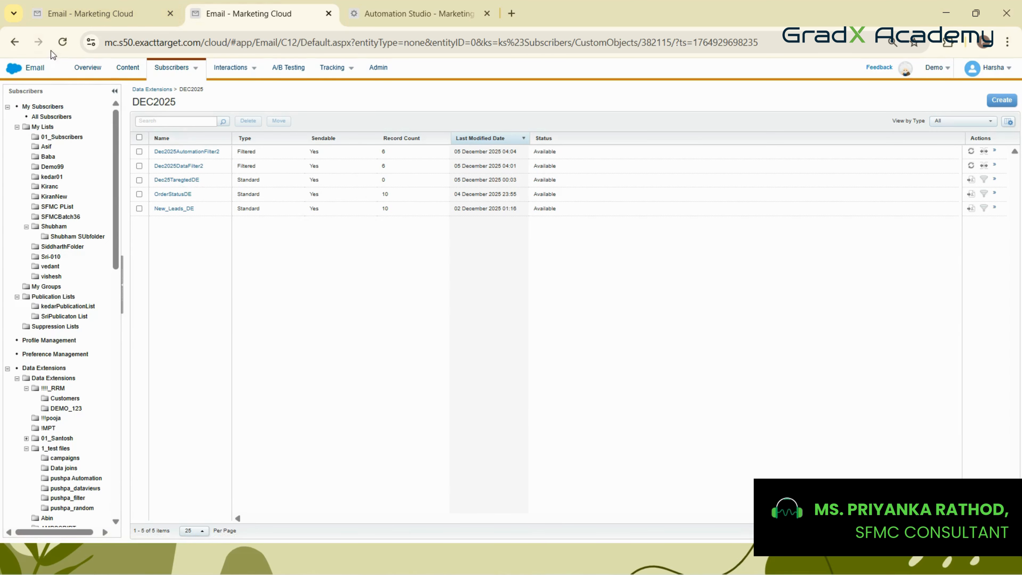
{"action": "left_click", "coordinate": [63, 45]}
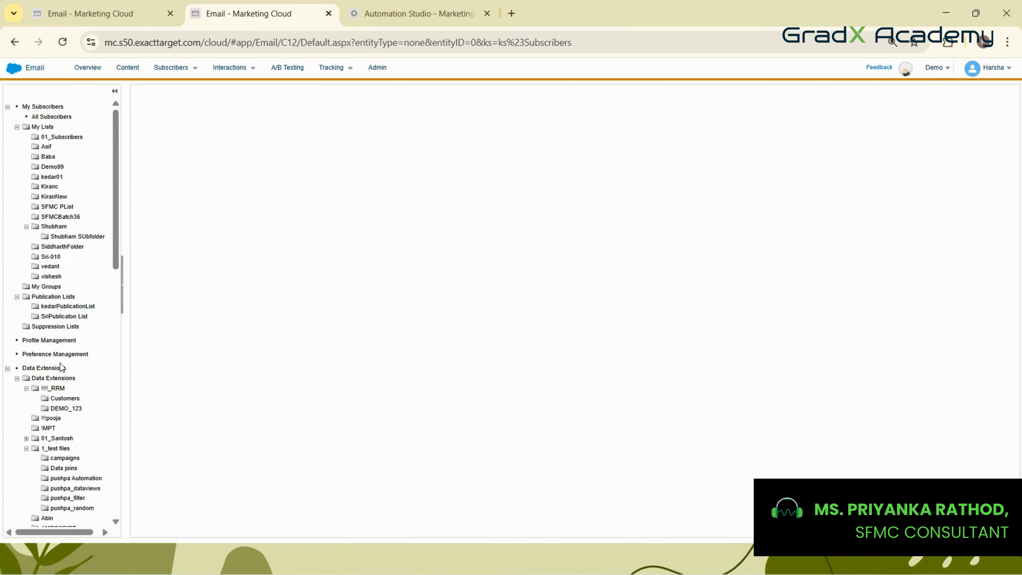
{"action": "scroll", "coordinate": [60, 362], "scroll_direction": "down", "scroll_amount": 3}
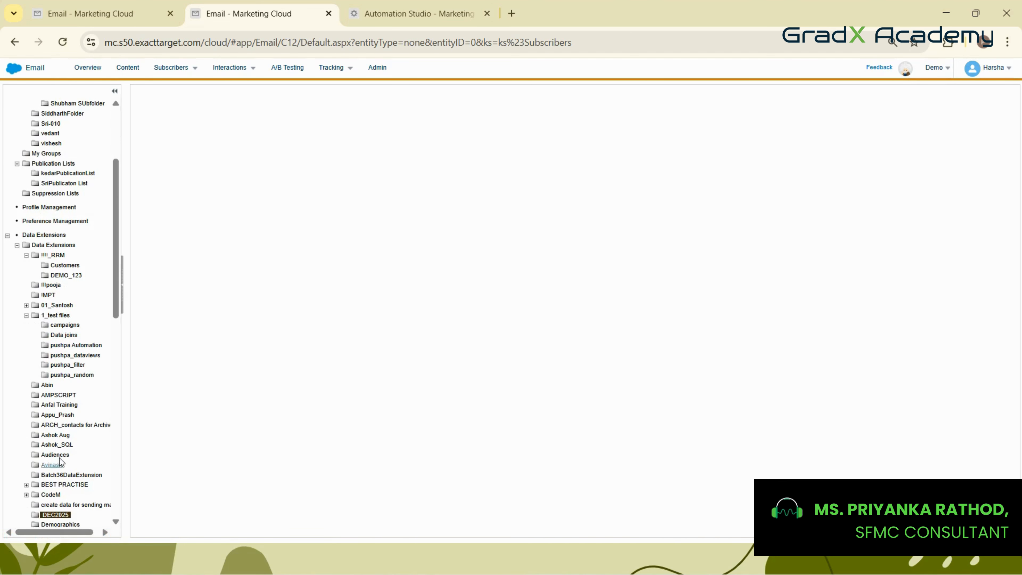
{"action": "scroll", "coordinate": [59, 458], "scroll_direction": "down", "scroll_amount": 2}
{"action": "left_click", "coordinate": [50, 456]}
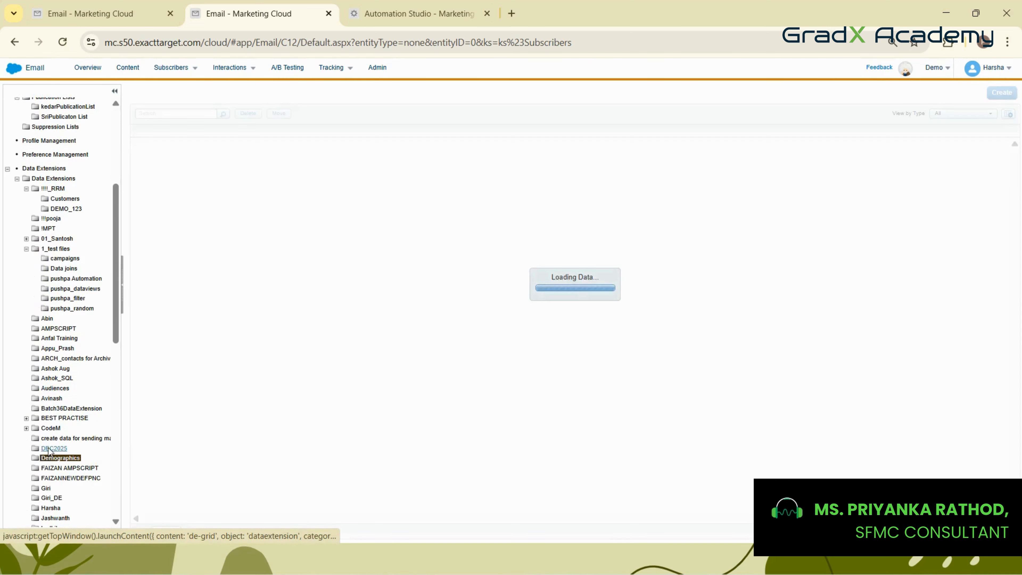
{"action": "left_click", "coordinate": [49, 448]}
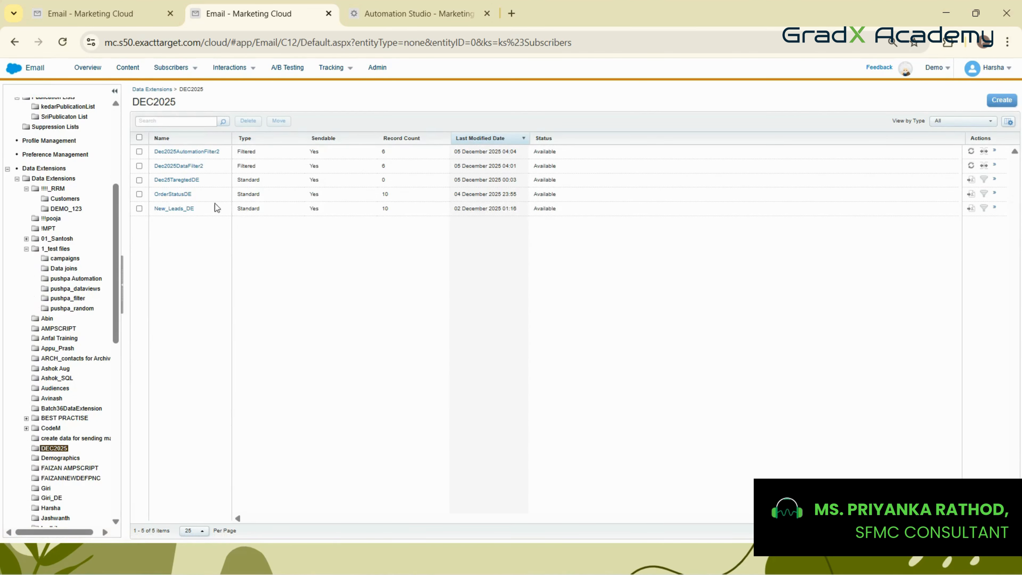
Open the records of the Dec25TaregtedDE data extension and check the OrderStatus value
{"action": "left_click", "coordinate": [189, 180]}
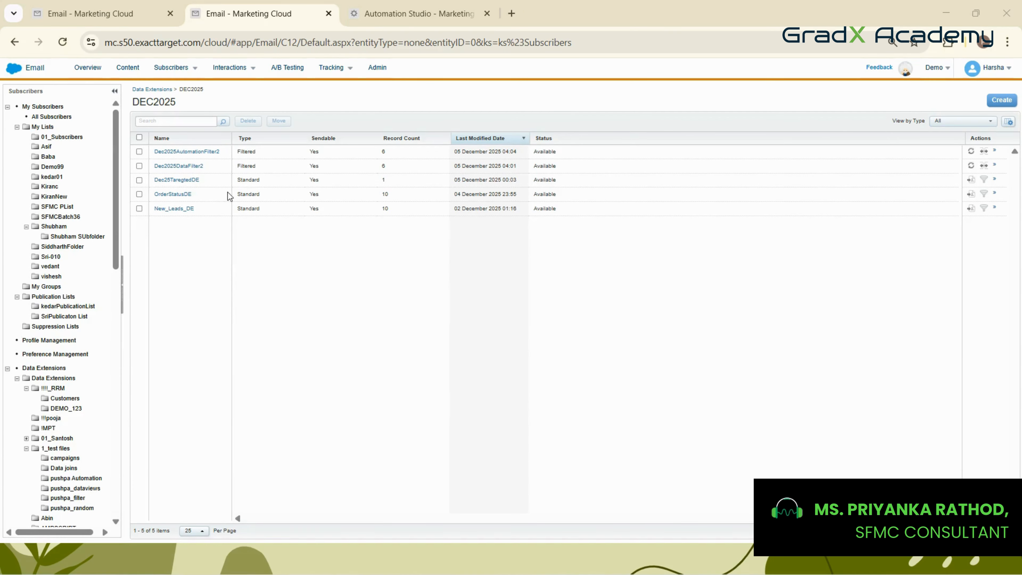
{"action": "left_click", "coordinate": [181, 180]}
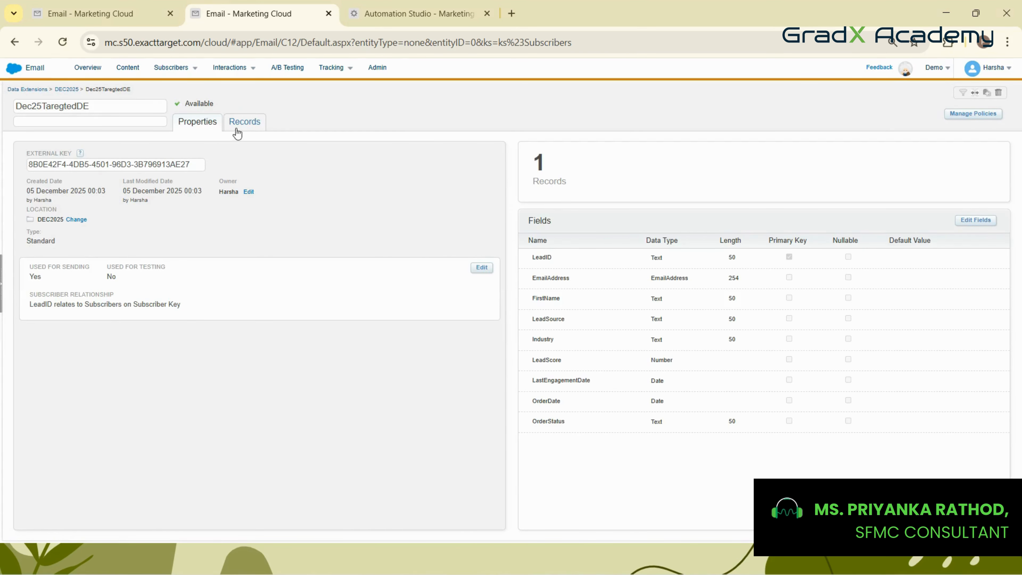
{"action": "left_click", "coordinate": [242, 122]}
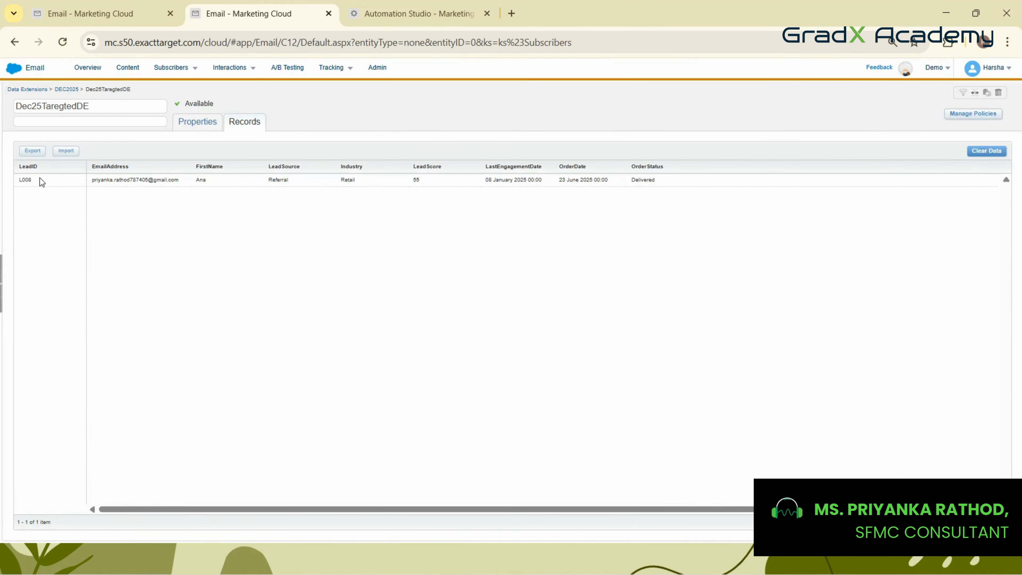
{"action": "double_click", "coordinate": [648, 179]}
Back in Automation Studio, add a second Send Email activity to Step 2 and create it with the Feedback Email message
{"action": "left_click", "coordinate": [411, 12]}
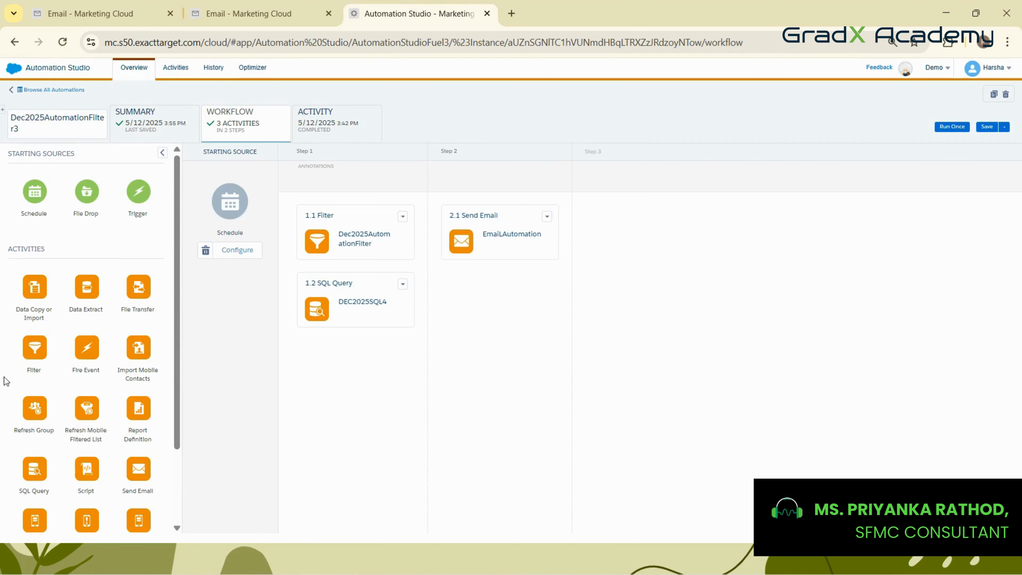
{"action": "scroll", "coordinate": [80, 403], "scroll_direction": "down", "scroll_amount": 3}
{"action": "left_click_drag", "start_coordinate": [138, 373], "coordinate": [484, 328]}
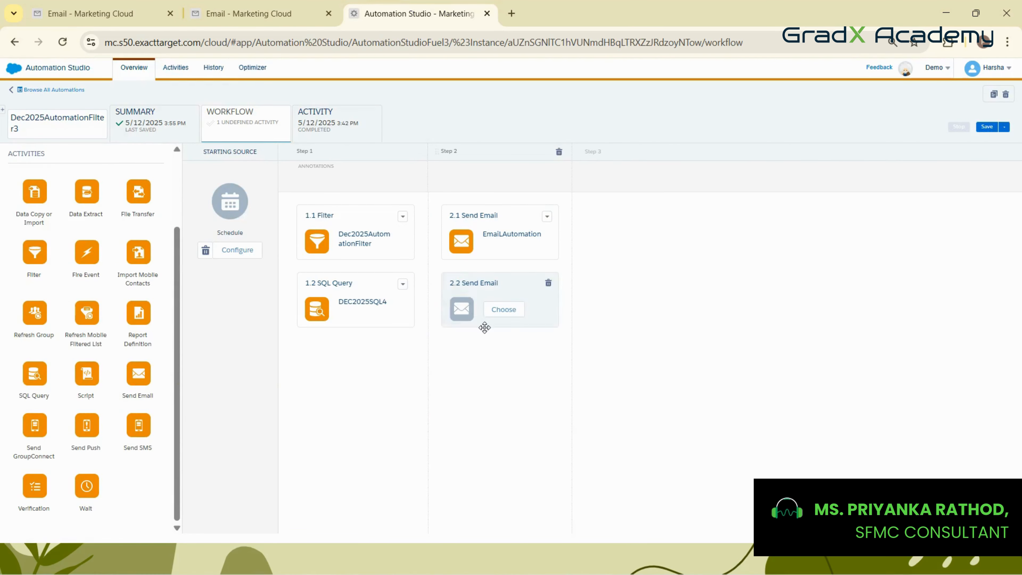
{"action": "left_click", "coordinate": [501, 313]}
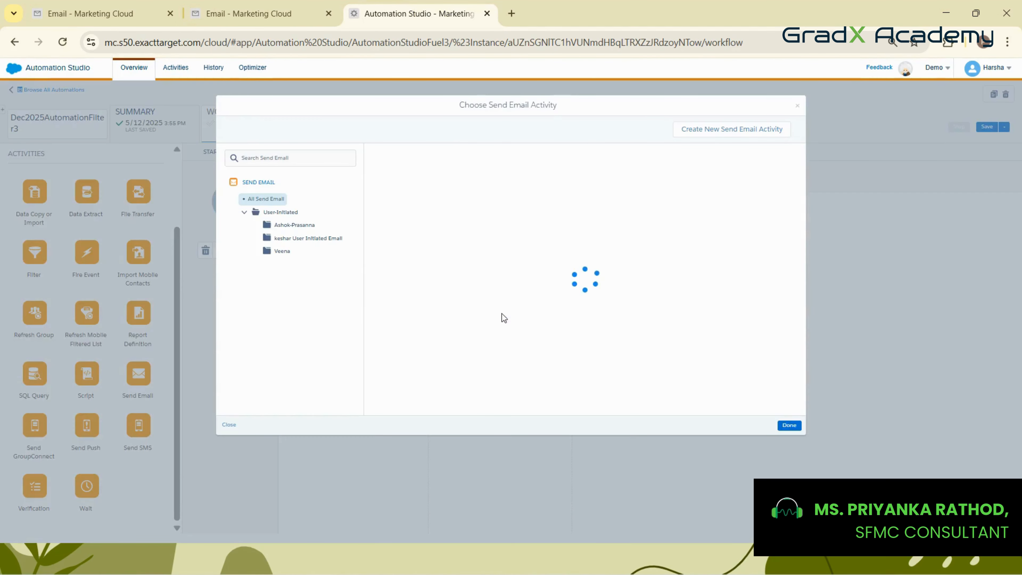
{"action": "left_click", "coordinate": [703, 139]}
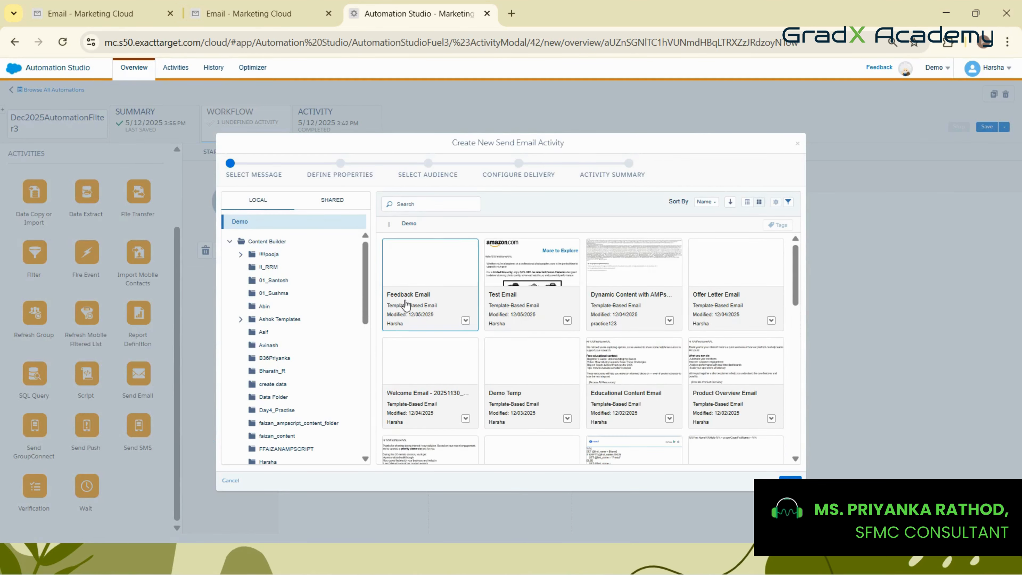
{"action": "left_click", "coordinate": [433, 285]}
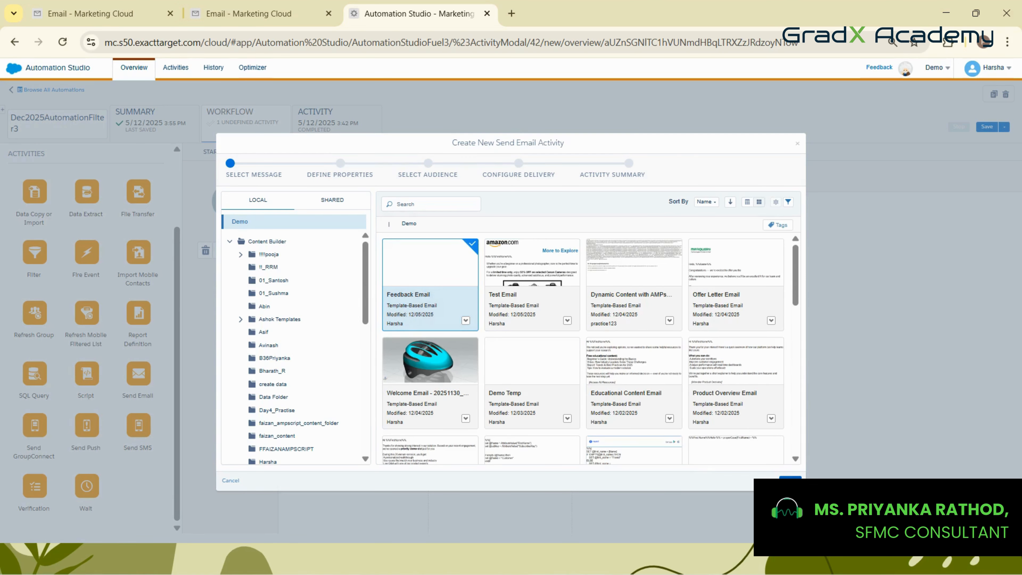
{"action": "left_click", "coordinate": [790, 477]}
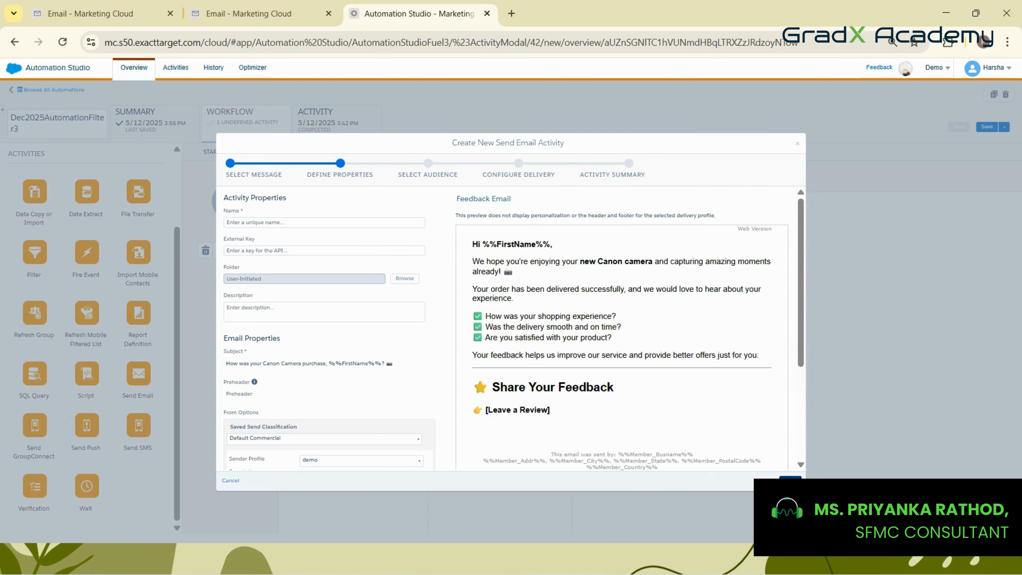
Name the send activity FeedbackEmail, review its email properties and proceed to the audience selection
{"action": "left_click", "coordinate": [279, 223]}
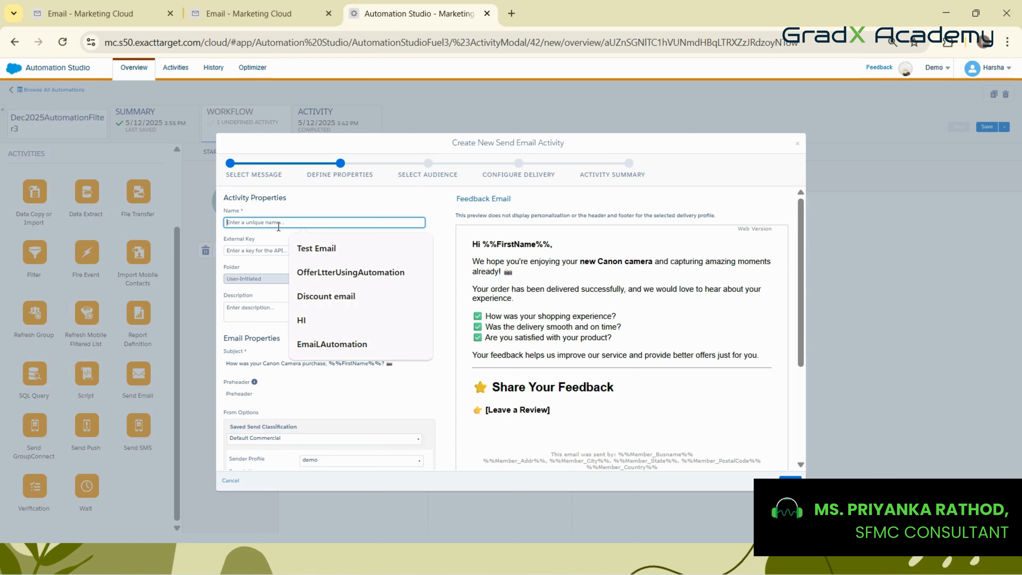
{"action": "type", "text": "Feedba"}
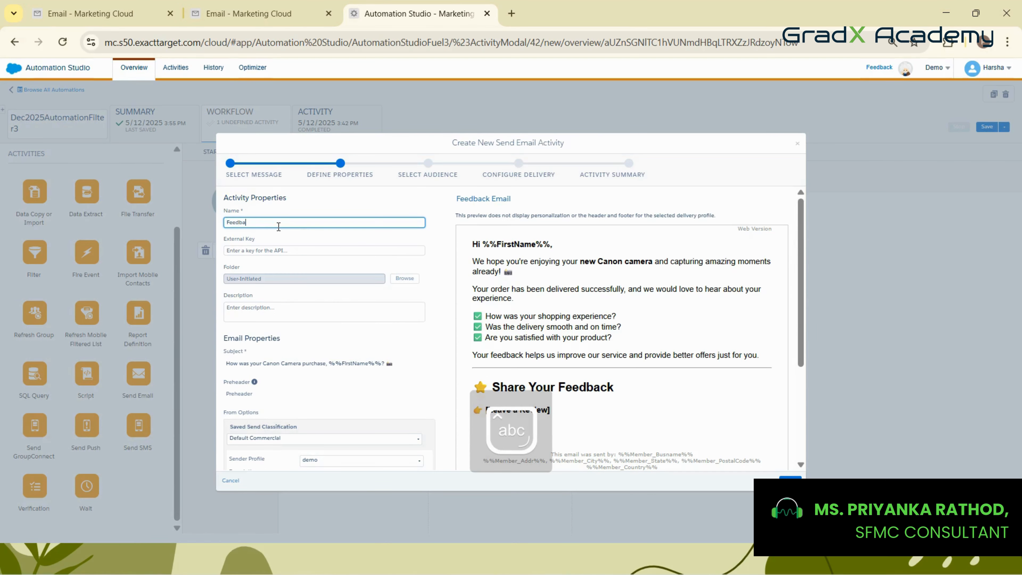
{"action": "type", "text": "ckEmail"}
{"action": "key", "text": "BackSpace"}
{"action": "type", "text": "il"}
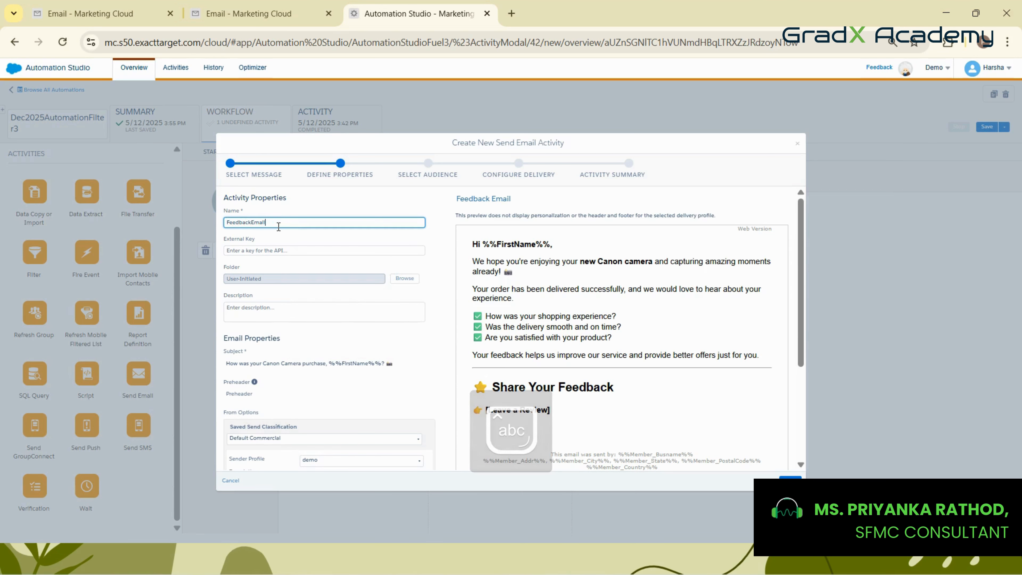
{"action": "scroll", "coordinate": [356, 266], "scroll_direction": "down", "scroll_amount": 3}
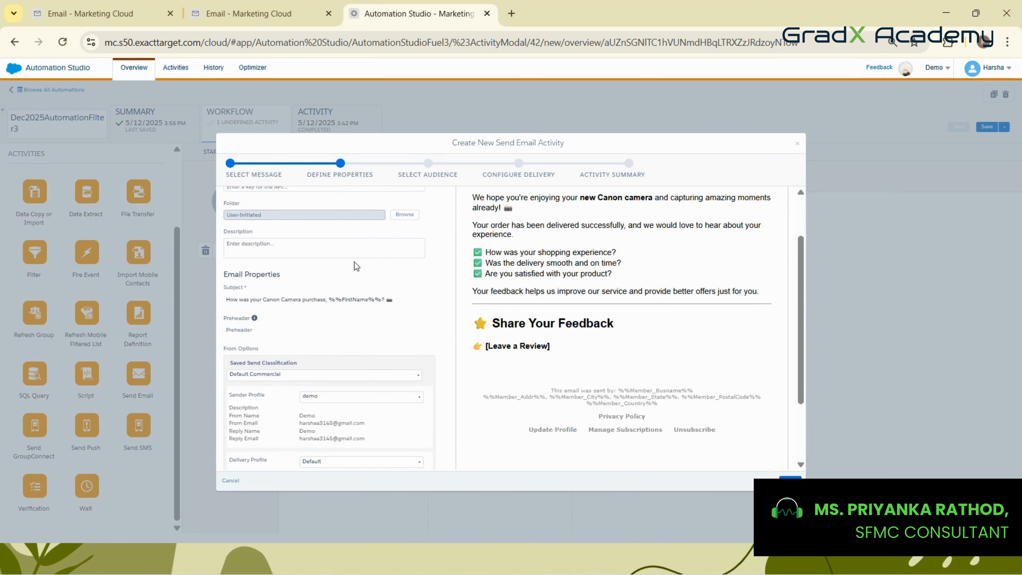
{"action": "scroll", "coordinate": [550, 322], "scroll_direction": "up", "scroll_amount": 3}
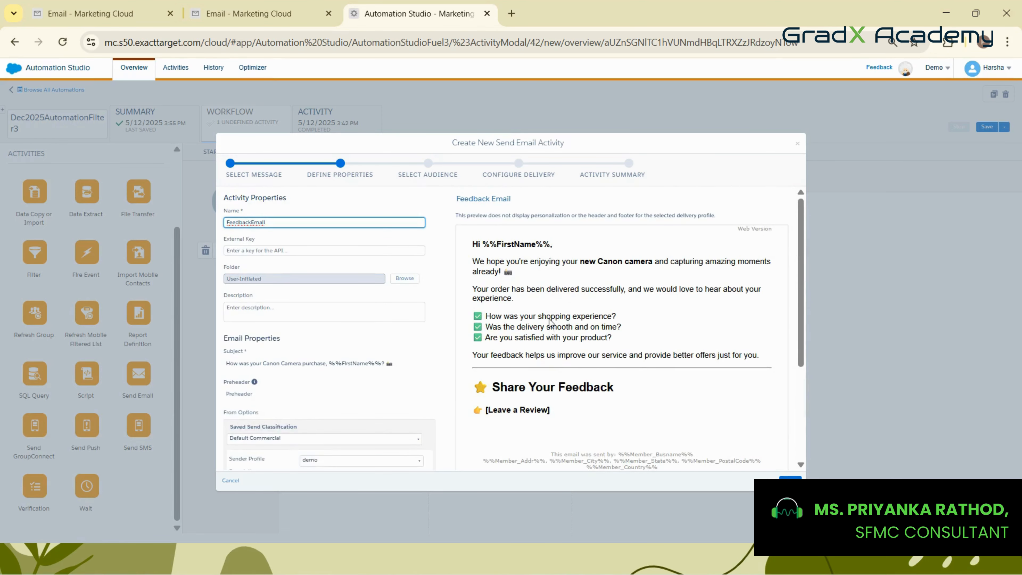
{"action": "left_click", "coordinate": [790, 479]}
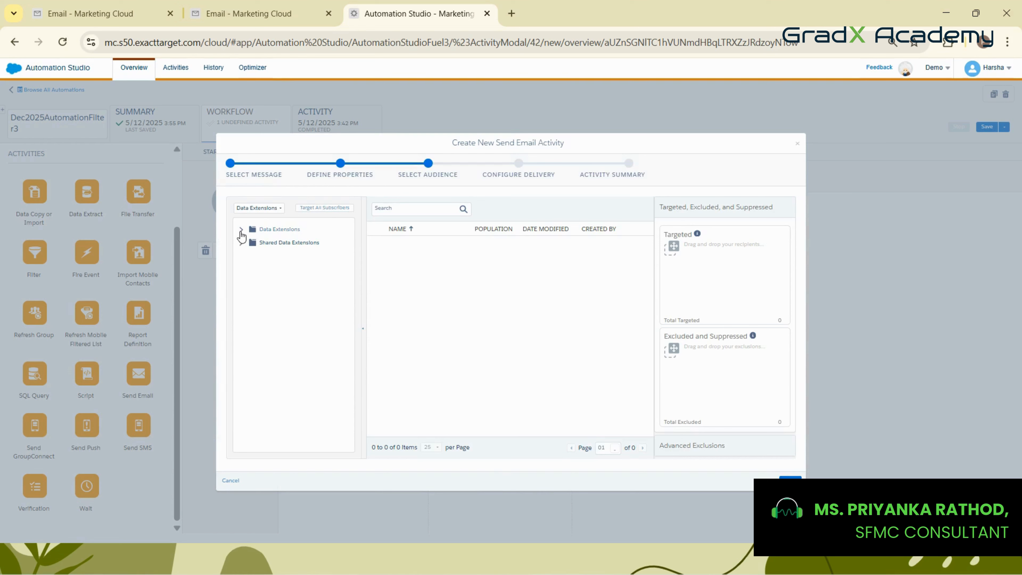
Target Dec25TaregtedDE from the DEC2025 folder as the audience, with All Subscribers as the publication list
{"action": "left_click", "coordinate": [241, 230]}
{"action": "scroll", "coordinate": [320, 361], "scroll_direction": "down", "scroll_amount": 2}
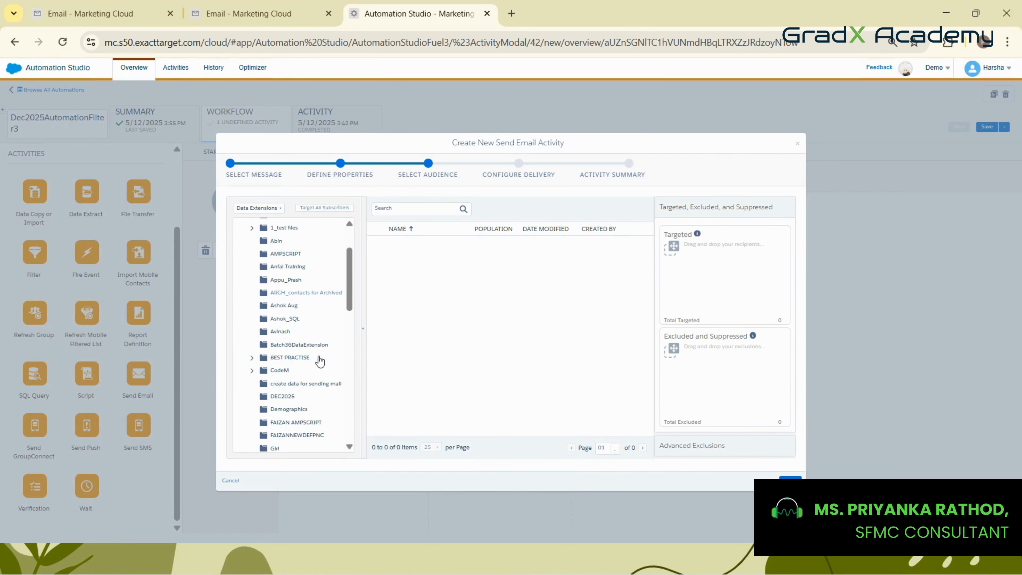
{"action": "scroll", "coordinate": [320, 362], "scroll_direction": "down", "scroll_amount": 6}
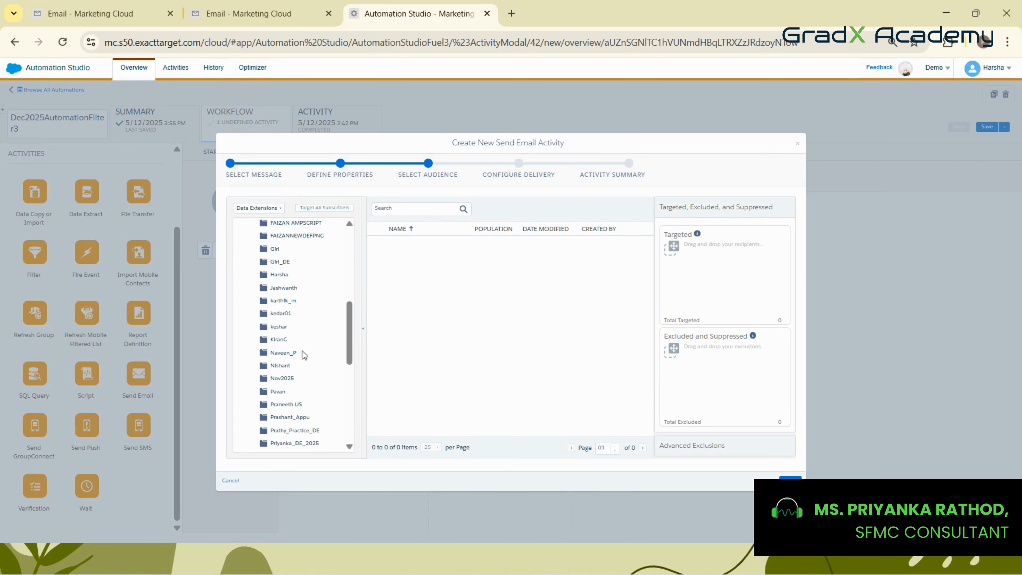
{"action": "scroll", "coordinate": [289, 387], "scroll_direction": "up", "scroll_amount": 2}
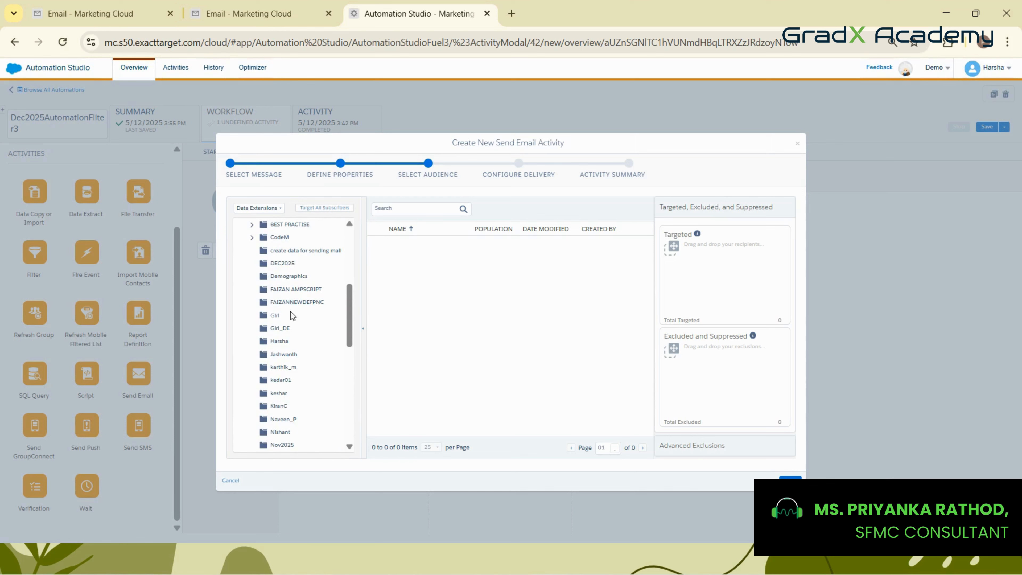
{"action": "left_click", "coordinate": [288, 264]}
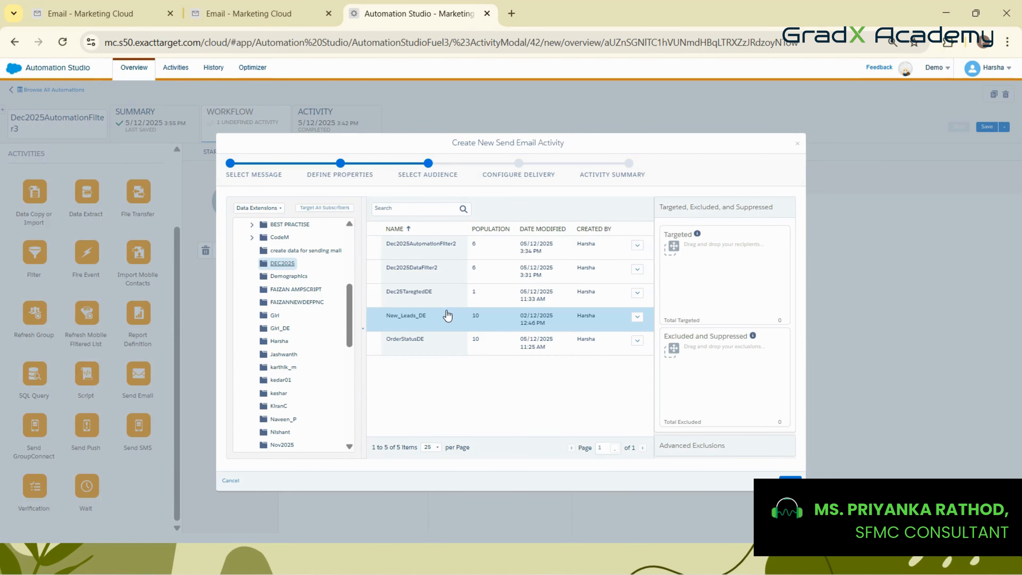
{"action": "left_click_drag", "start_coordinate": [470, 295], "coordinate": [684, 278]}
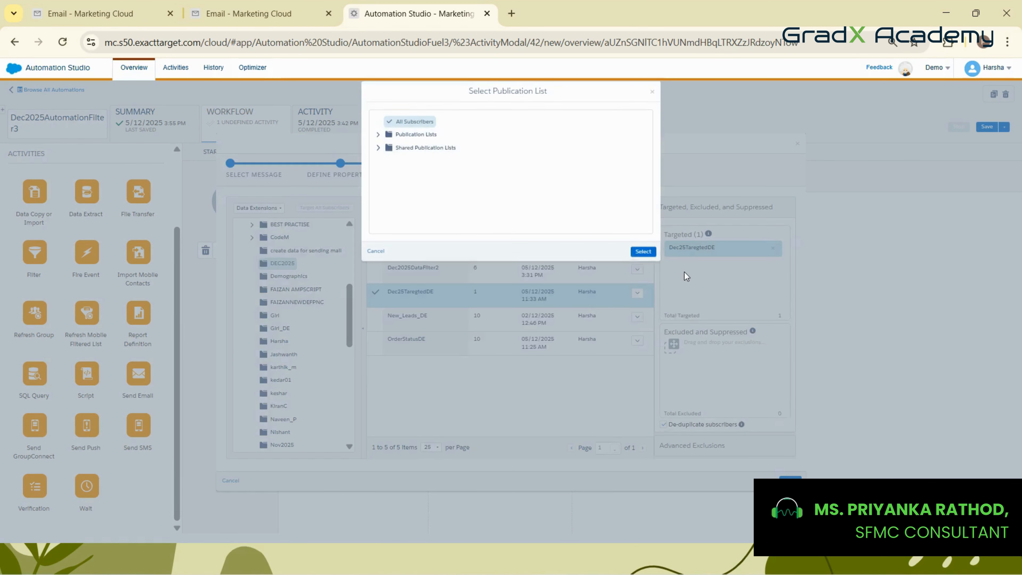
{"action": "left_click", "coordinate": [643, 265]}
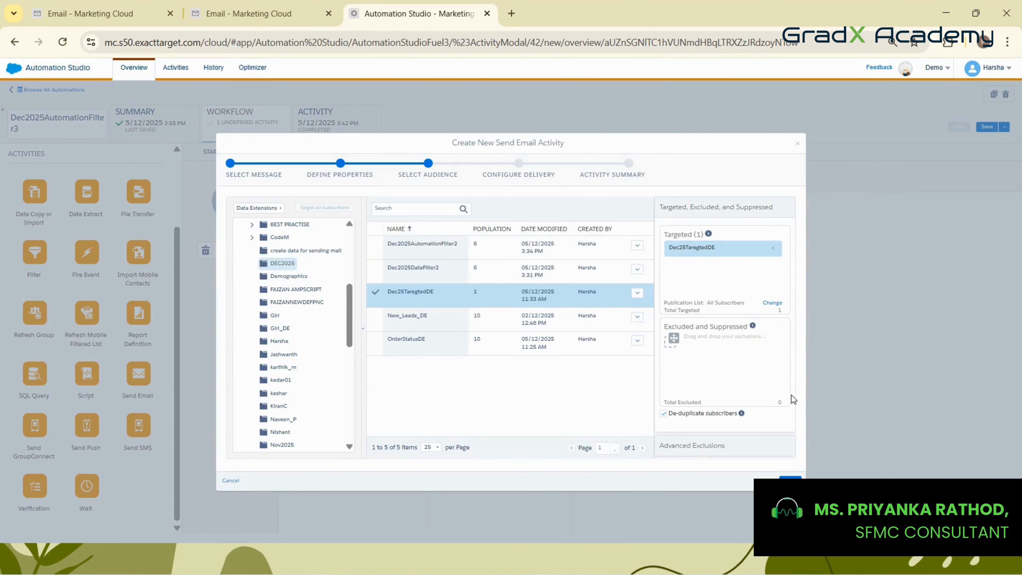
Keep the default delivery settings, confirm the email is ready to send, finish the activity and save the automation
{"action": "left_click", "coordinate": [790, 477]}
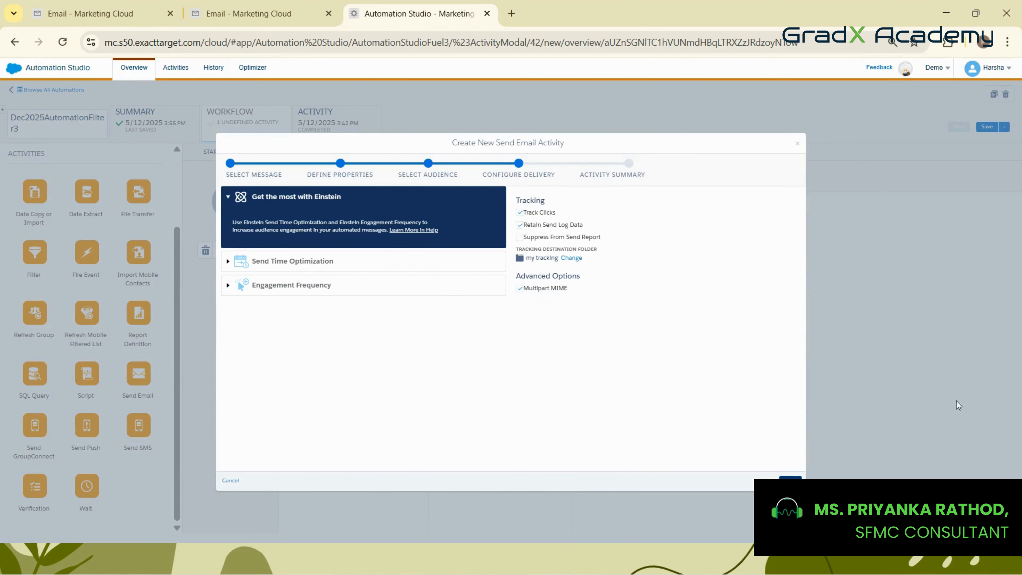
{"action": "left_click", "coordinate": [790, 478]}
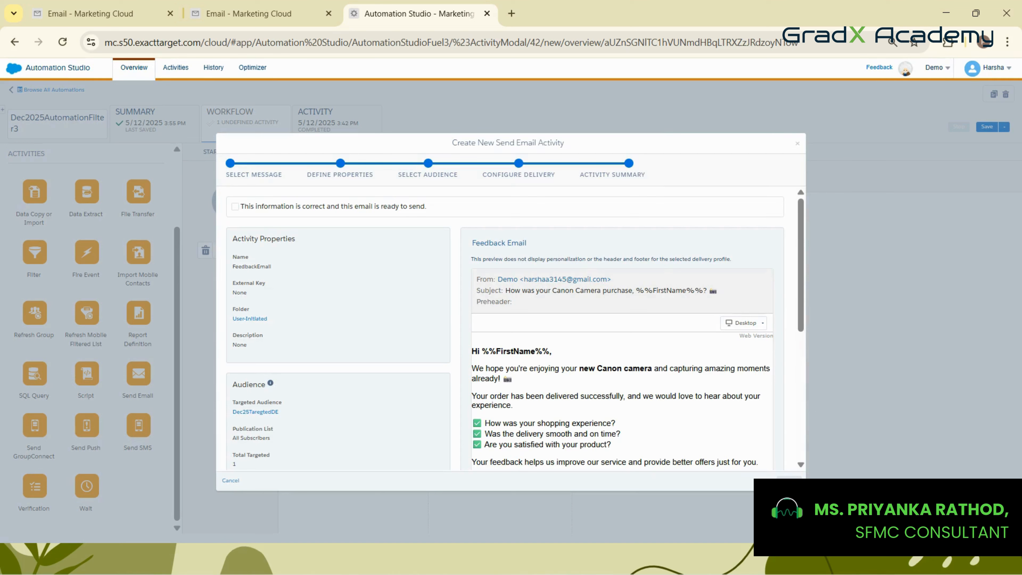
{"action": "left_click", "coordinate": [235, 205]}
{"action": "left_click", "coordinate": [786, 478]}
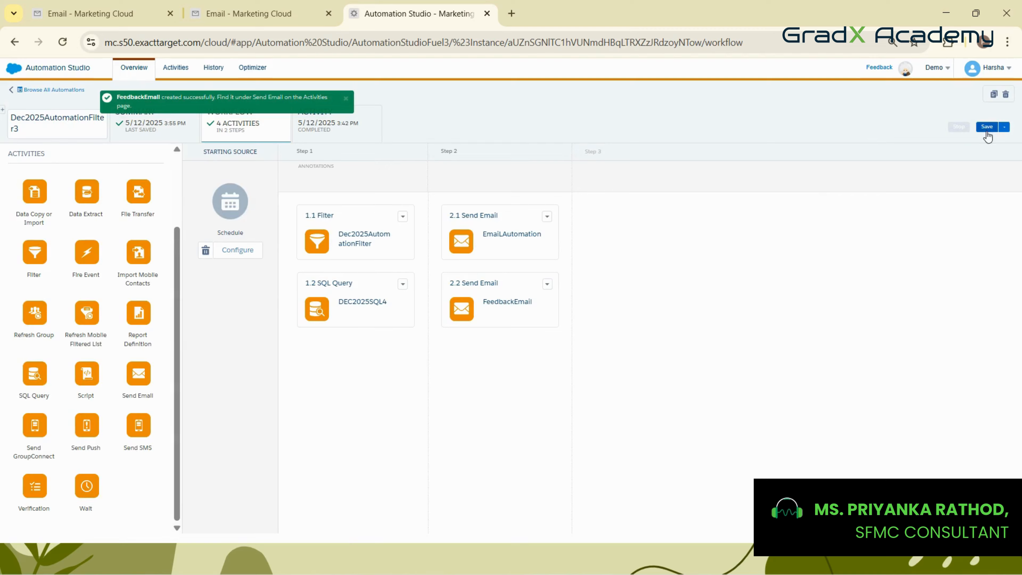
{"action": "left_click", "coordinate": [985, 128]}
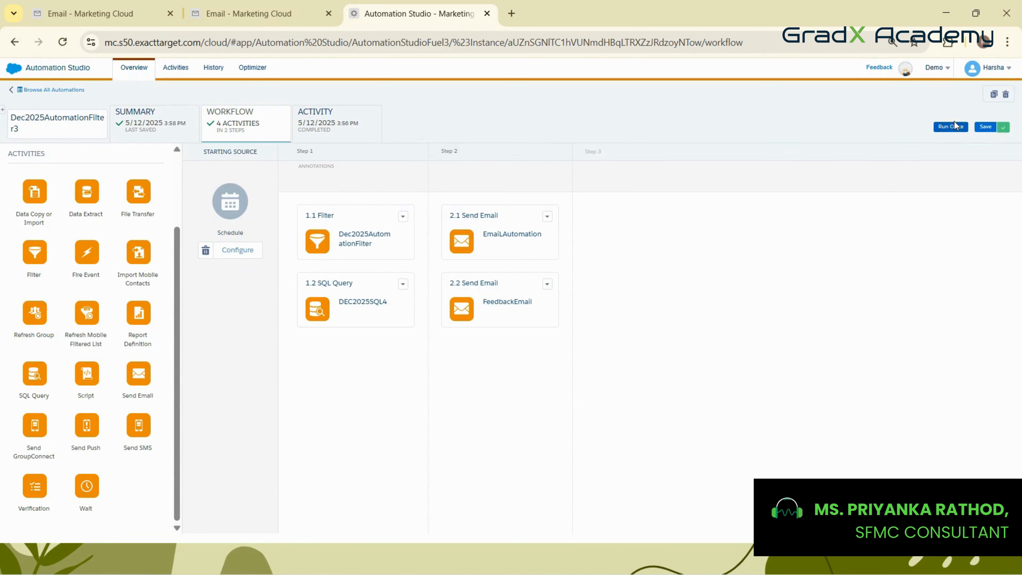
Run the automation once with only the FeedbackEmail send activity in Step 2 selected
{"action": "left_click", "coordinate": [955, 129]}
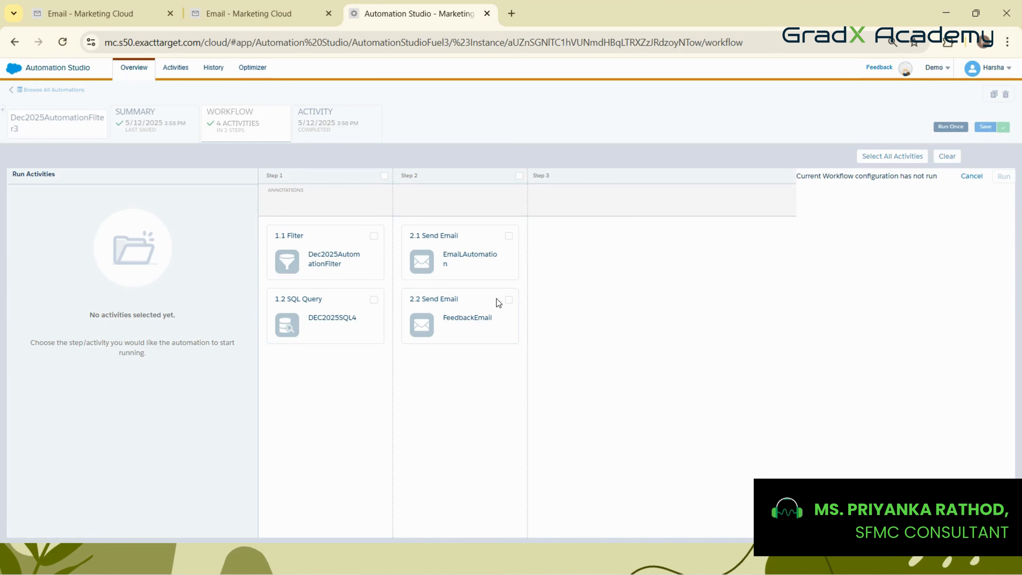
{"action": "left_click", "coordinate": [509, 300]}
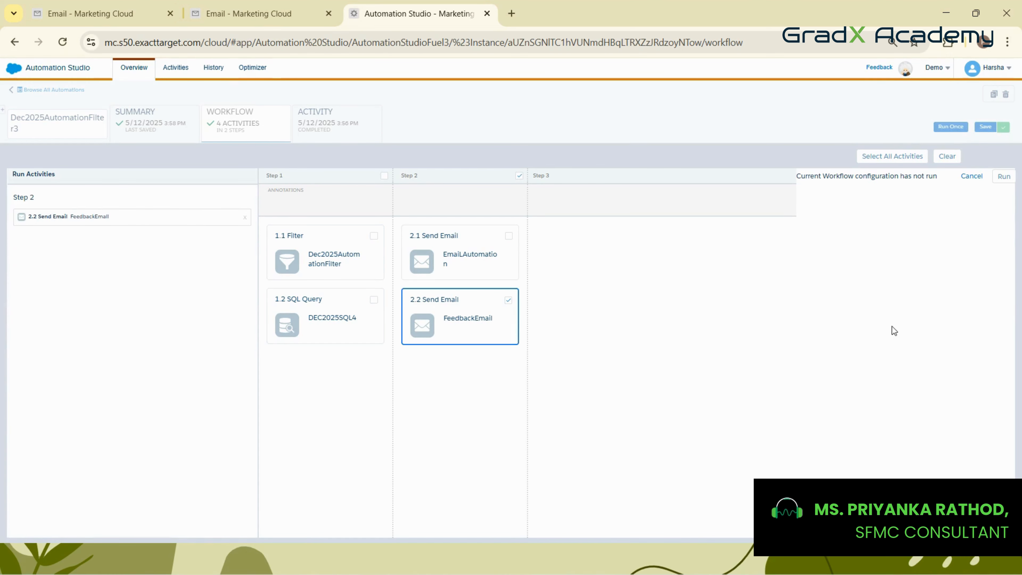
{"action": "left_click", "coordinate": [1004, 176]}
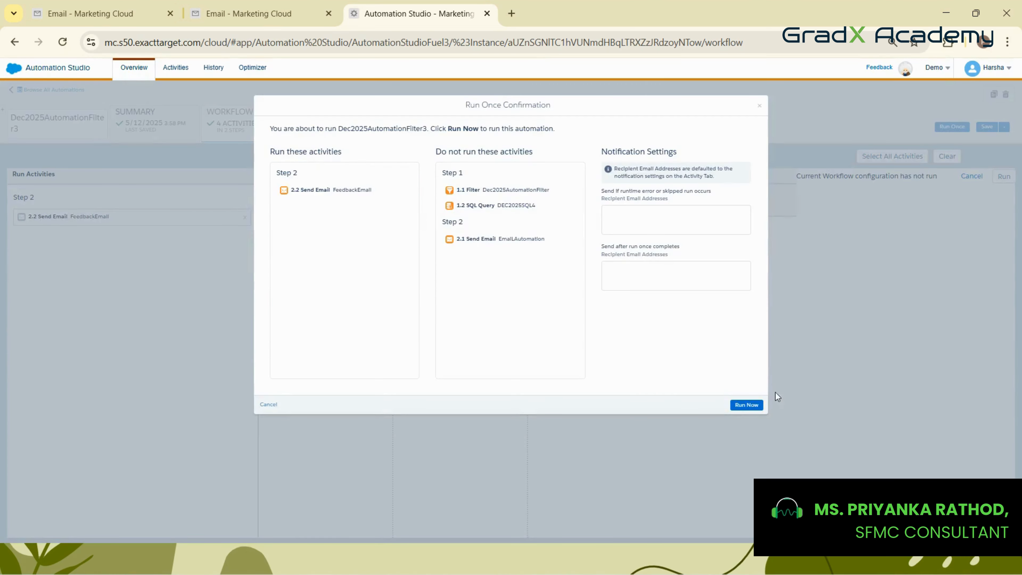
{"action": "left_click", "coordinate": [746, 405]}
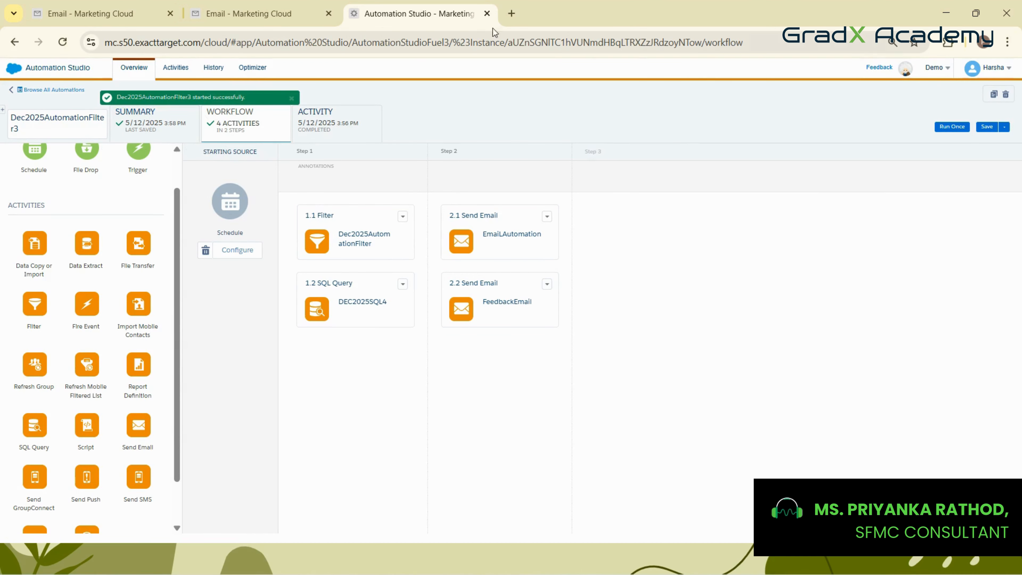
Open Gmail in a new browser tab and check the Spam and All Mail folders for the feedback email
{"action": "left_click", "coordinate": [510, 13]}
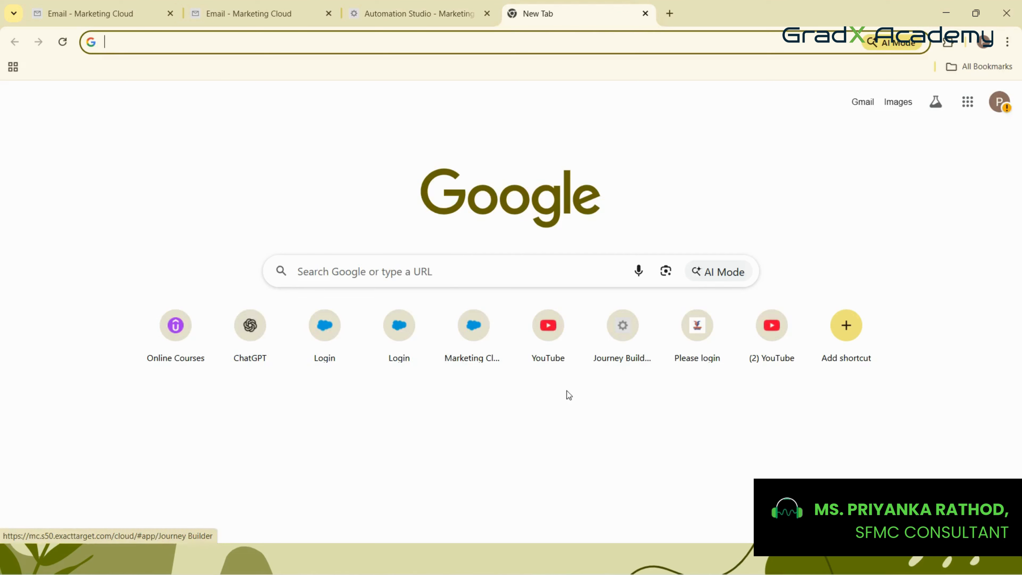
{"action": "left_click", "coordinate": [861, 102]}
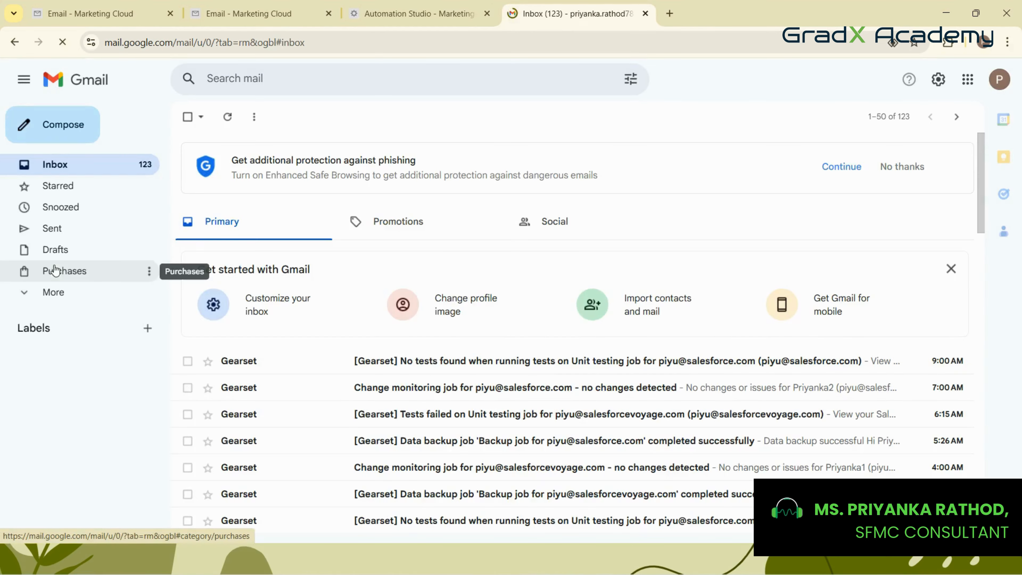
{"action": "left_click", "coordinate": [53, 292]}
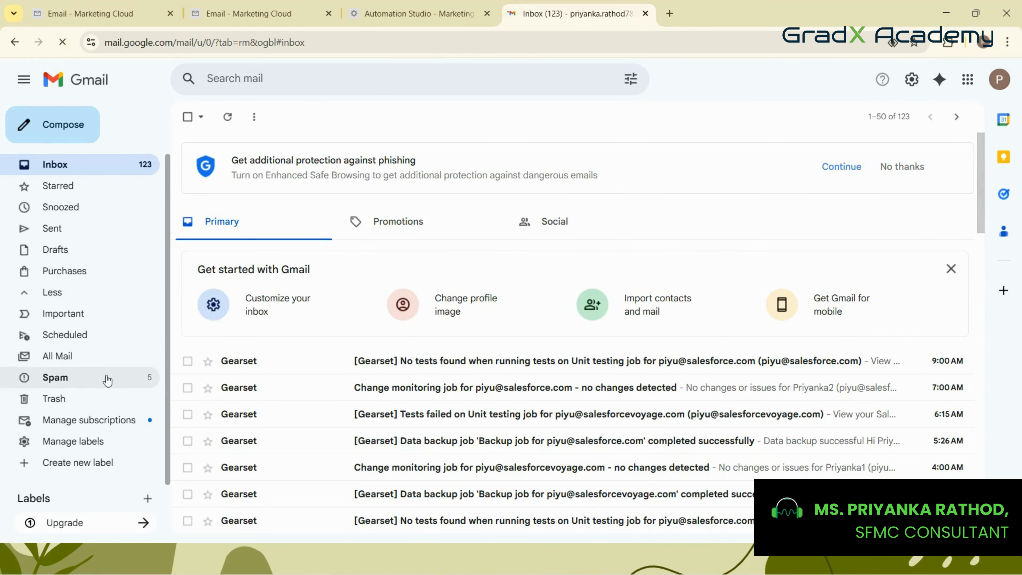
{"action": "left_click", "coordinate": [121, 382]}
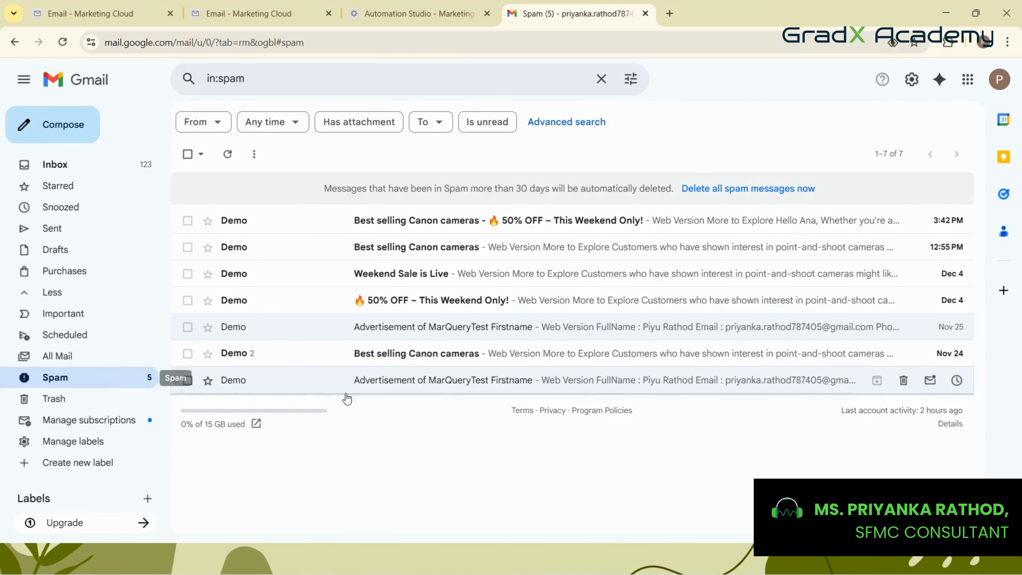
{"action": "left_click", "coordinate": [63, 43]}
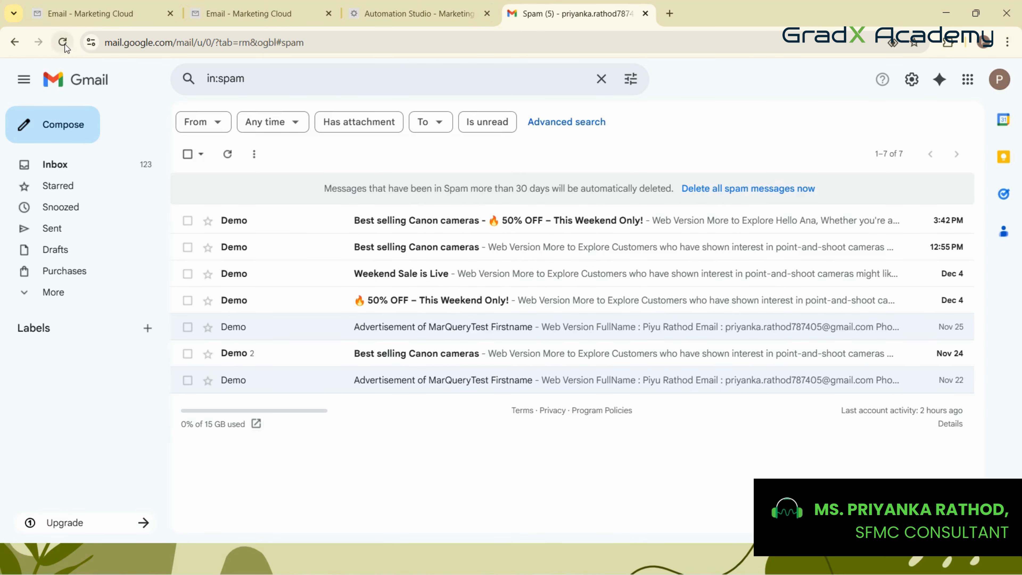
{"action": "left_click", "coordinate": [63, 293]}
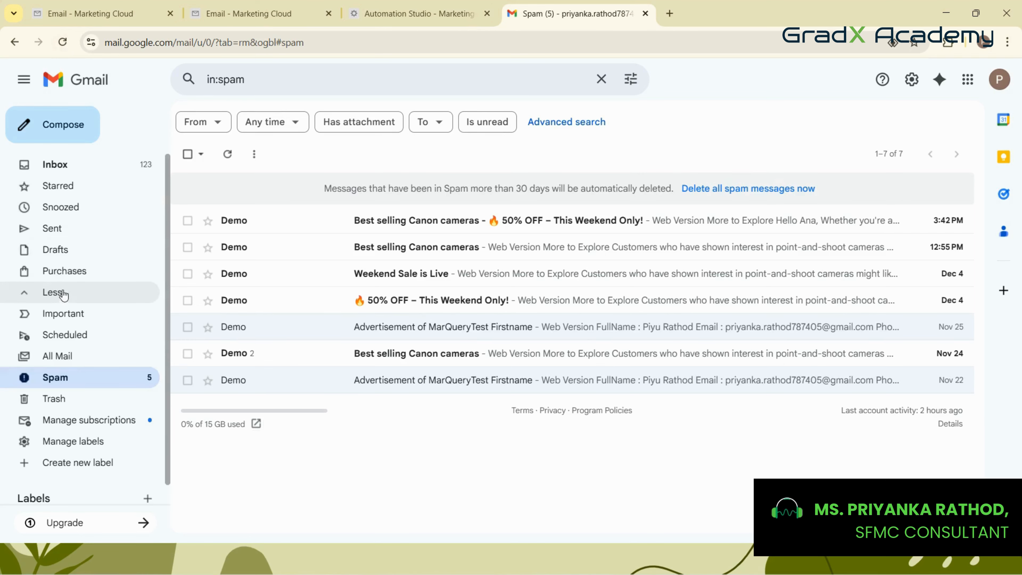
{"action": "left_click", "coordinate": [60, 357]}
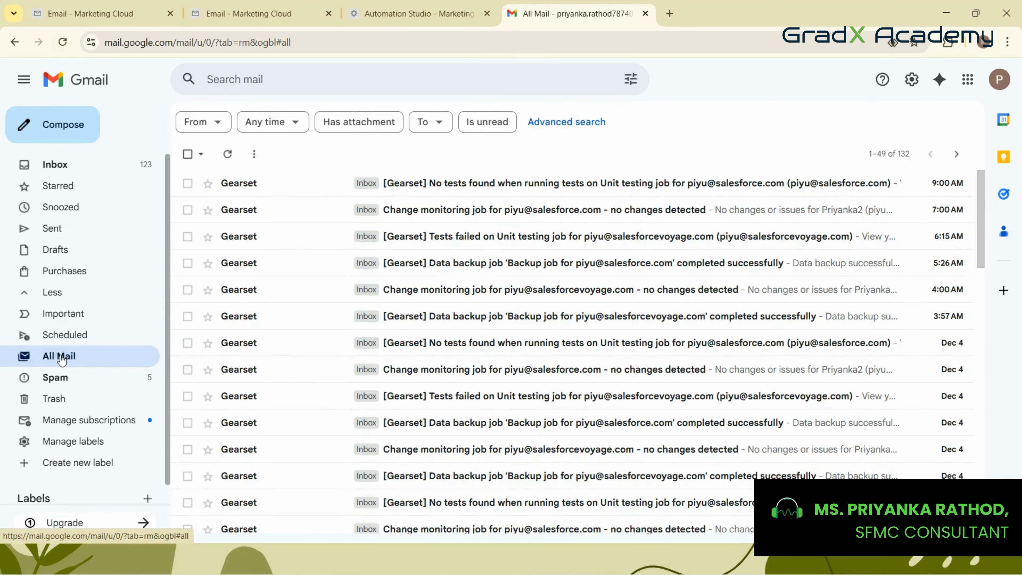
{"action": "left_click", "coordinate": [57, 370]}
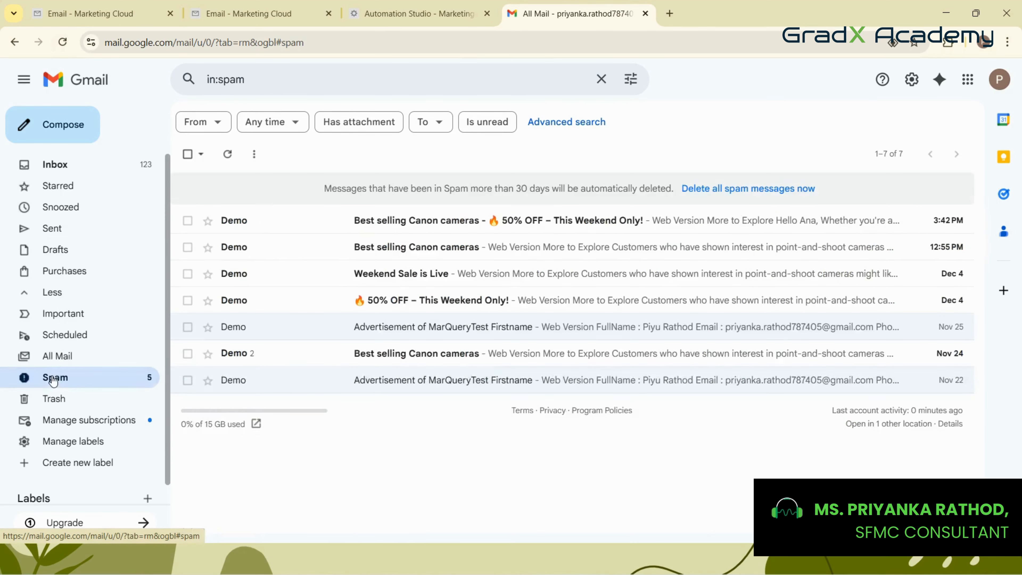
Refresh the Spam folder, open the Canon camera purchase feedback email from Demo and report it as not spam
{"action": "left_click", "coordinate": [67, 43]}
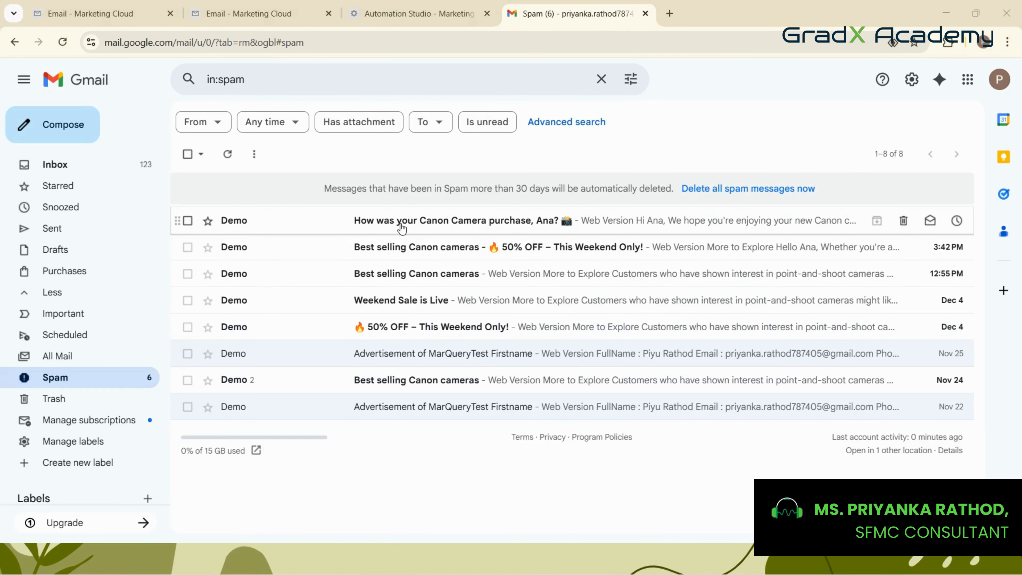
{"action": "left_click", "coordinate": [401, 226]}
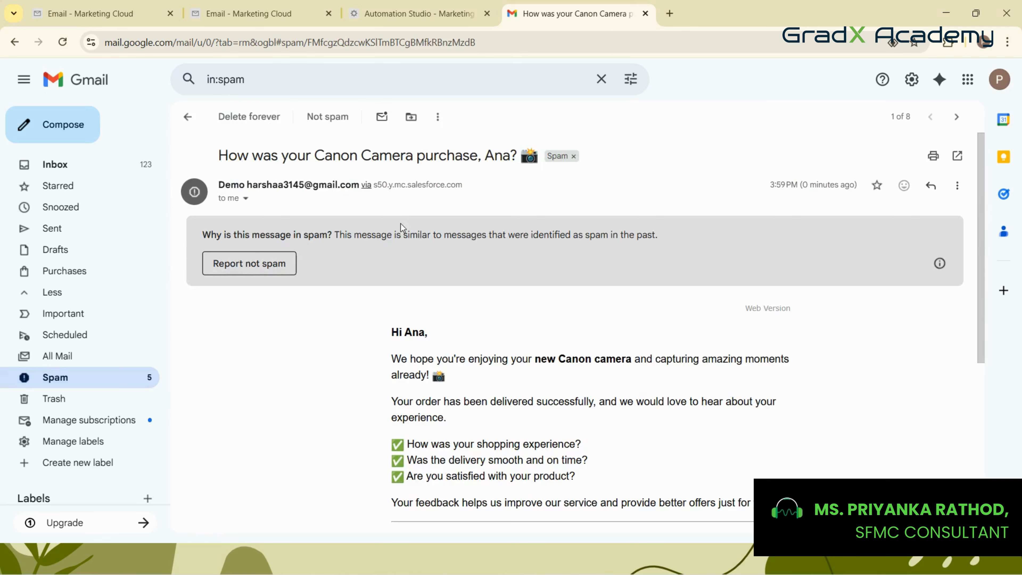
{"action": "left_click", "coordinate": [257, 265]}
Open the Canon camera feedback email from All Mail and review its subject line, personalized greeting and body through to the footer
{"action": "left_click", "coordinate": [76, 357]}
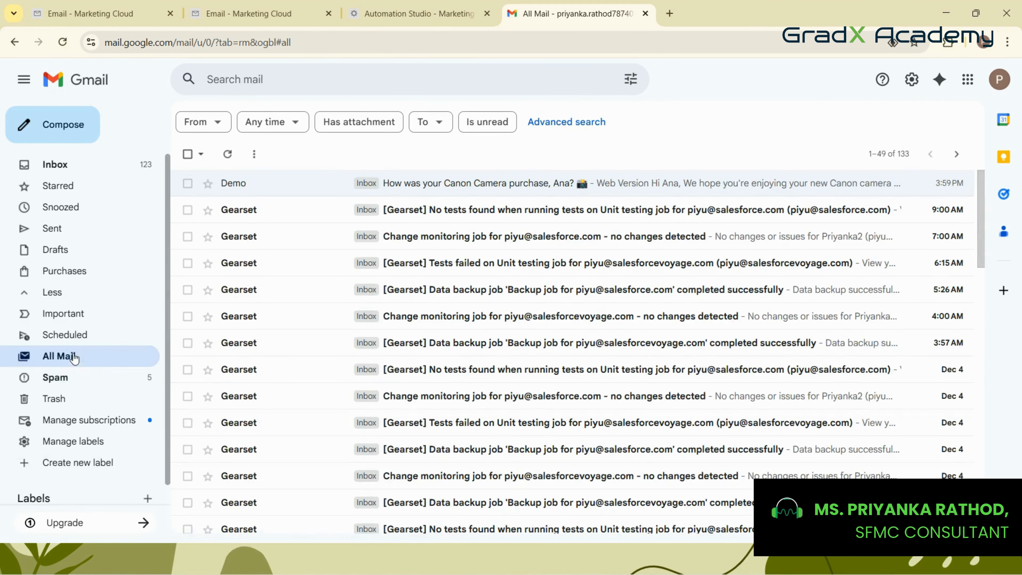
{"action": "left_click", "coordinate": [532, 184]}
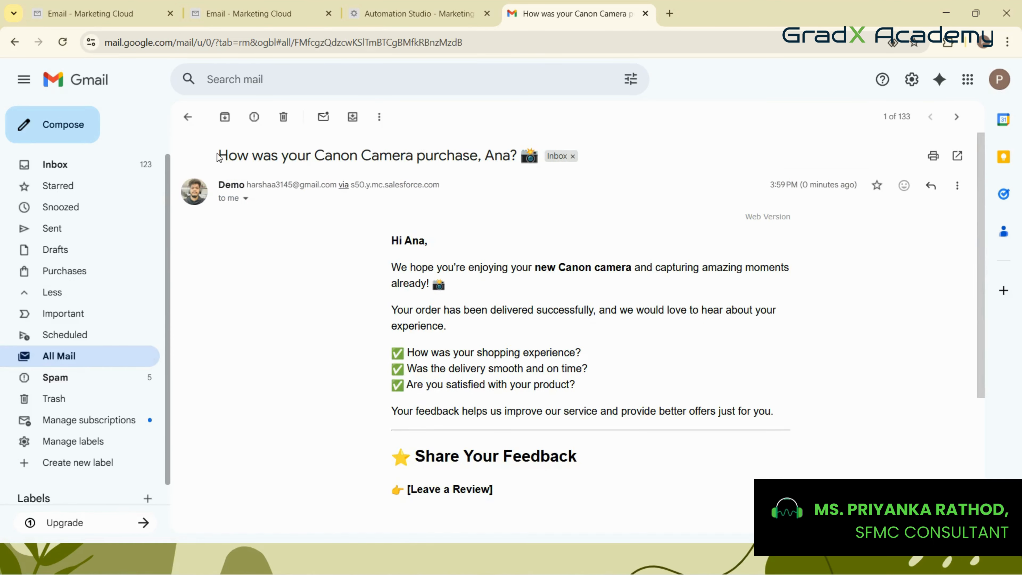
{"action": "left_click_drag", "start_coordinate": [218, 155], "coordinate": [489, 163]}
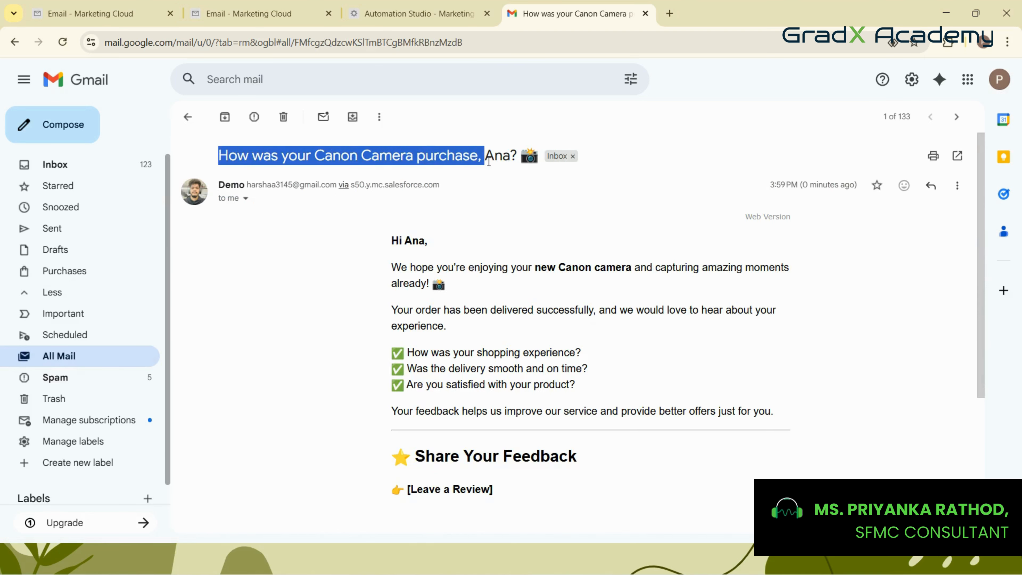
{"action": "left_click", "coordinate": [294, 344]}
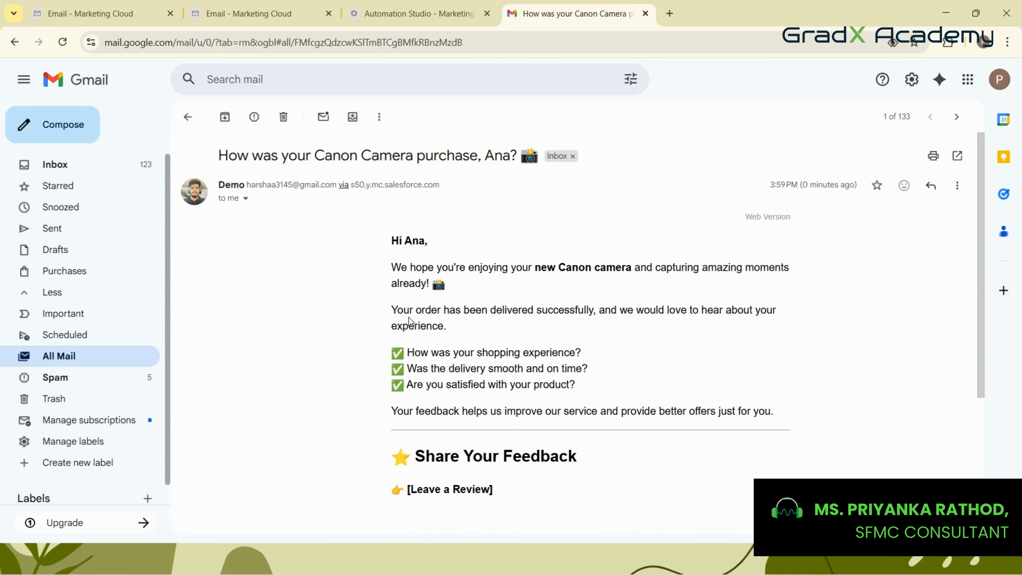
{"action": "scroll", "coordinate": [411, 322], "scroll_direction": "down", "scroll_amount": 3}
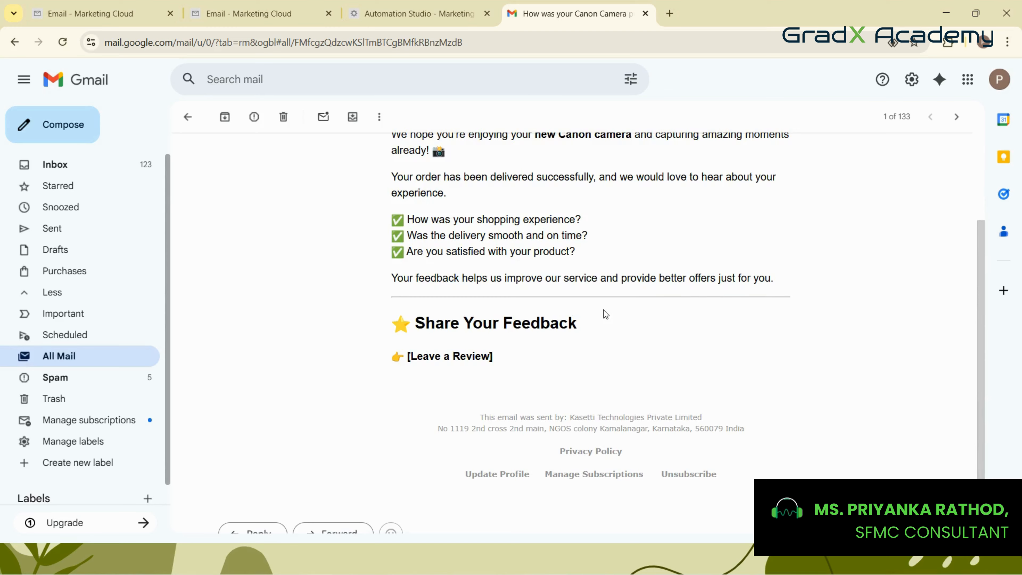
{"action": "scroll", "coordinate": [605, 314], "scroll_direction": "up", "scroll_amount": 3}
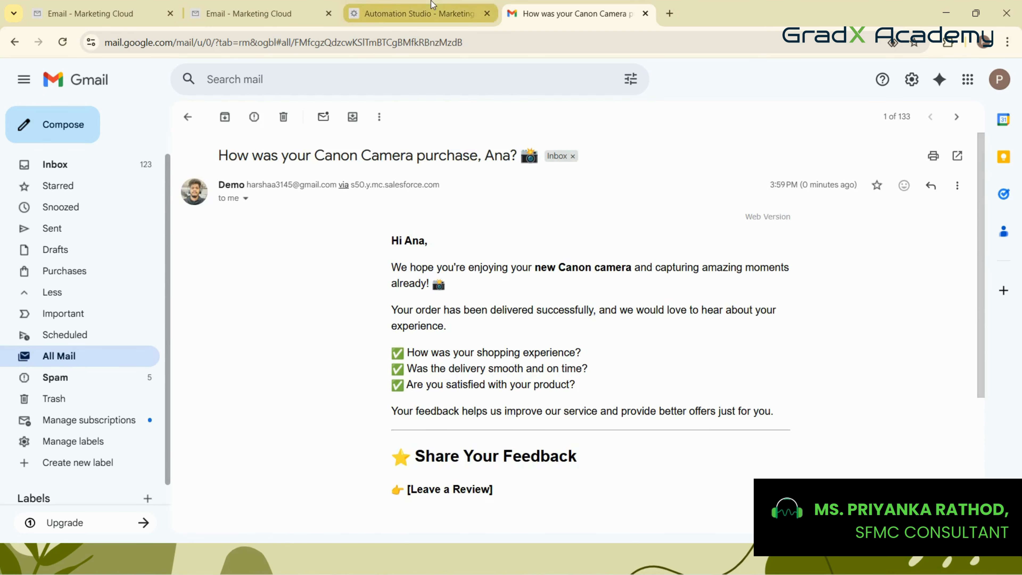
Return to Automation Studio to review the two-step workflow, and switch to the Order Delivery Feedback Automation slide
{"action": "left_click", "coordinate": [419, 14]}
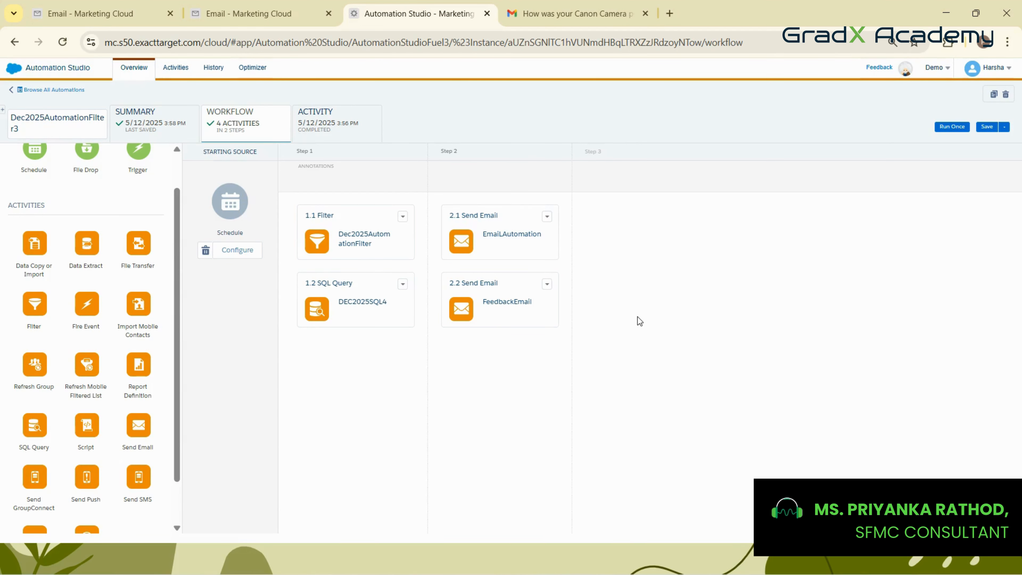
{"action": "scroll", "coordinate": [91, 369], "scroll_direction": "down", "scroll_amount": 2}
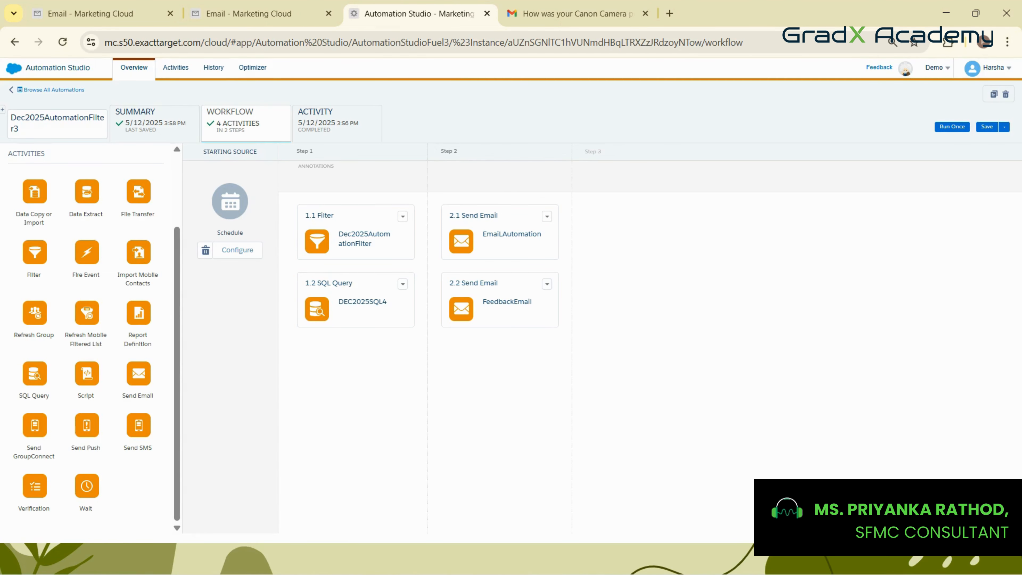
{"action": "key", "text": "alt+Tab"}
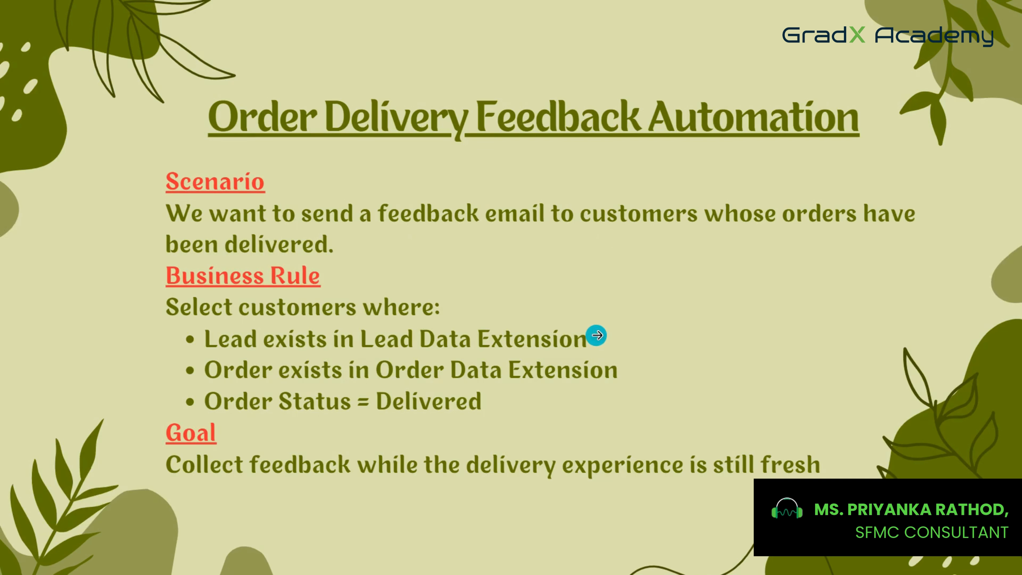